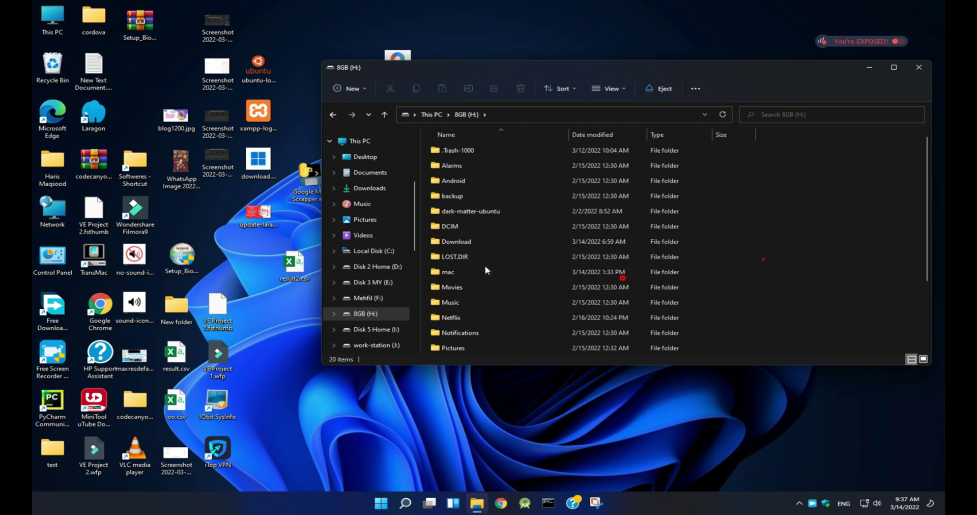
Copy the mac folder from the 8GB (H:) drive to the root of Local Disk (C:)
scroll(486, 253, "down", 2)
scroll(486, 253, "up", 1)
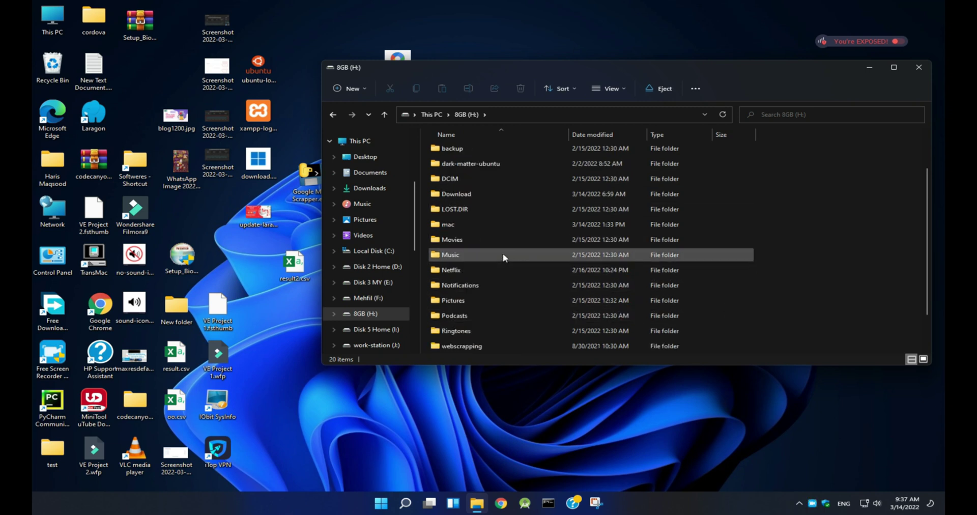
left_click(463, 225)
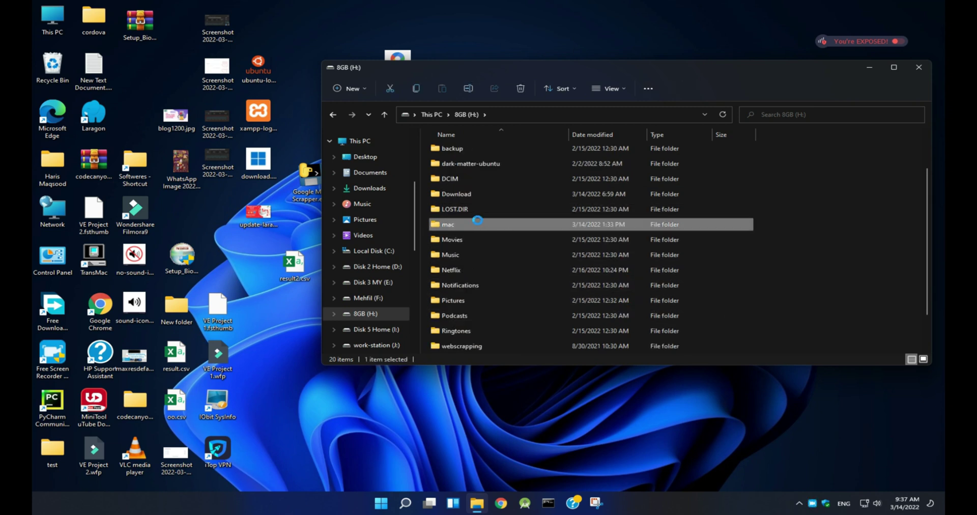
right_click(478, 220)
left_click(514, 229)
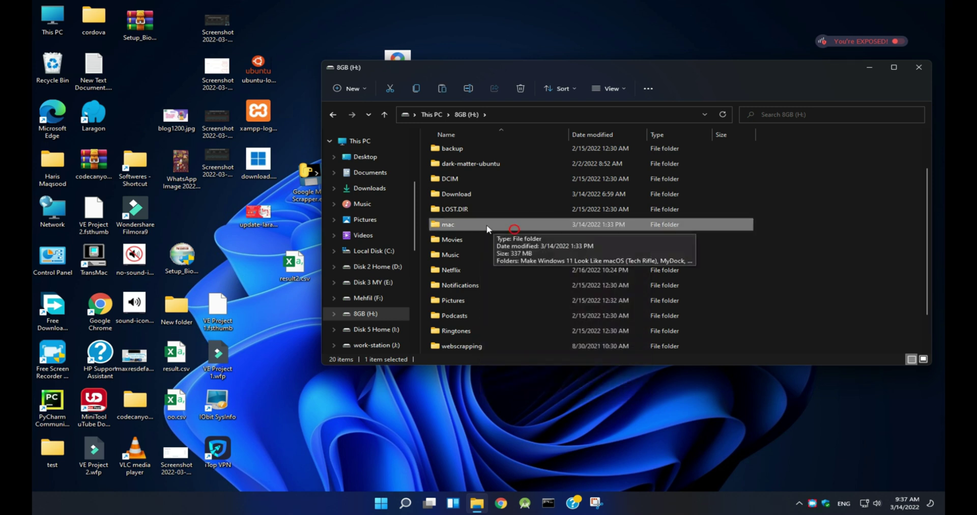
left_click(374, 251)
right_click(801, 164)
left_click(641, 176)
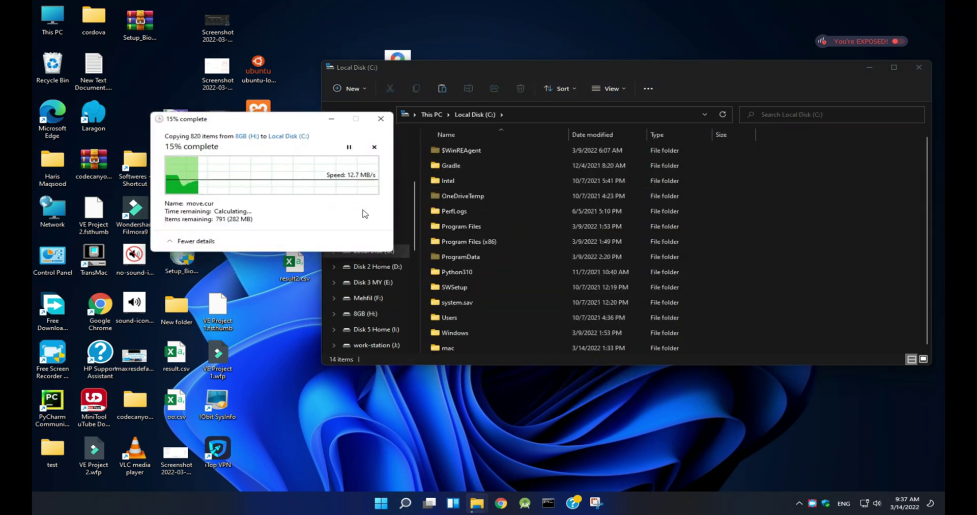
View the drives in This PC and check Local Disk (C:) while the copy runs
left_click(377, 266)
left_click(361, 141)
left_click(448, 225)
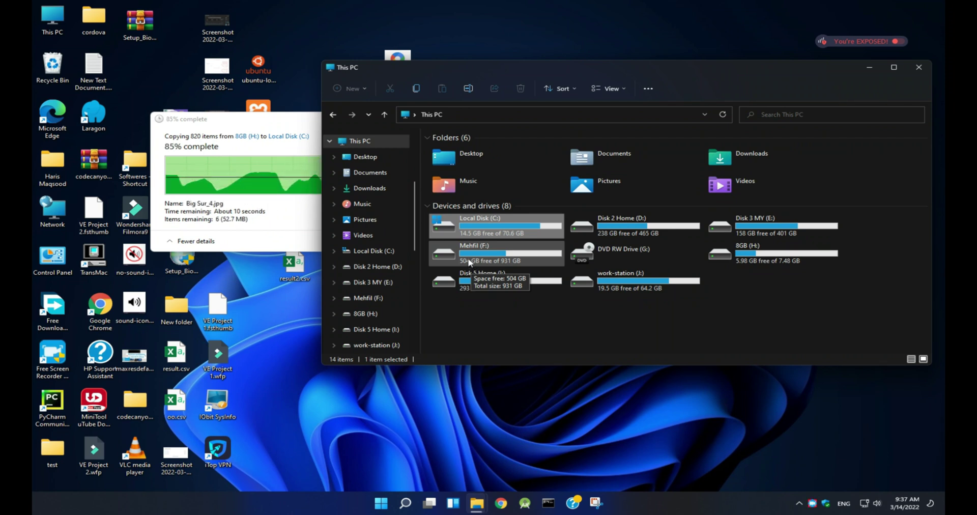
left_click(239, 122)
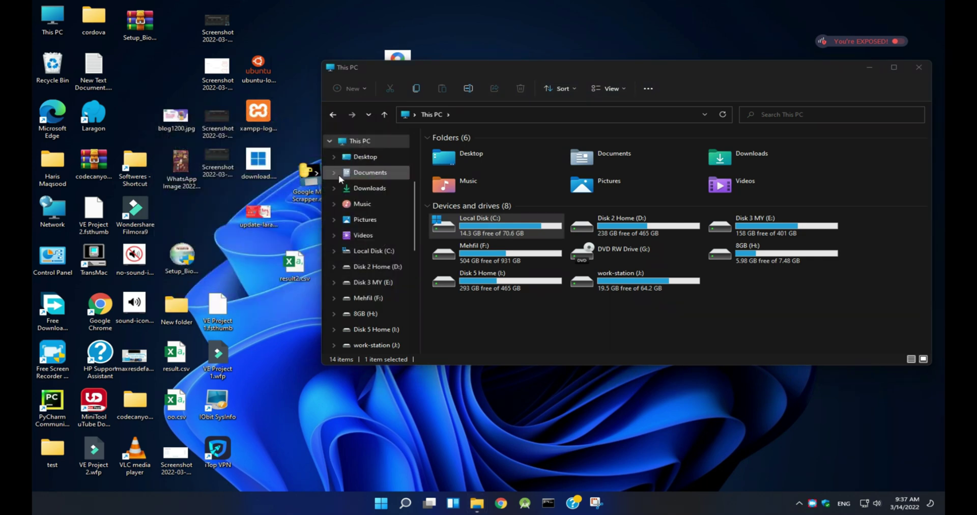
Move the This PC window out of the way and delete Google Map Scrapper.exe and result2.csv from the desktop
left_click_drag(441, 67, 537, 223)
left_click_drag(287, 1, 358, 300)
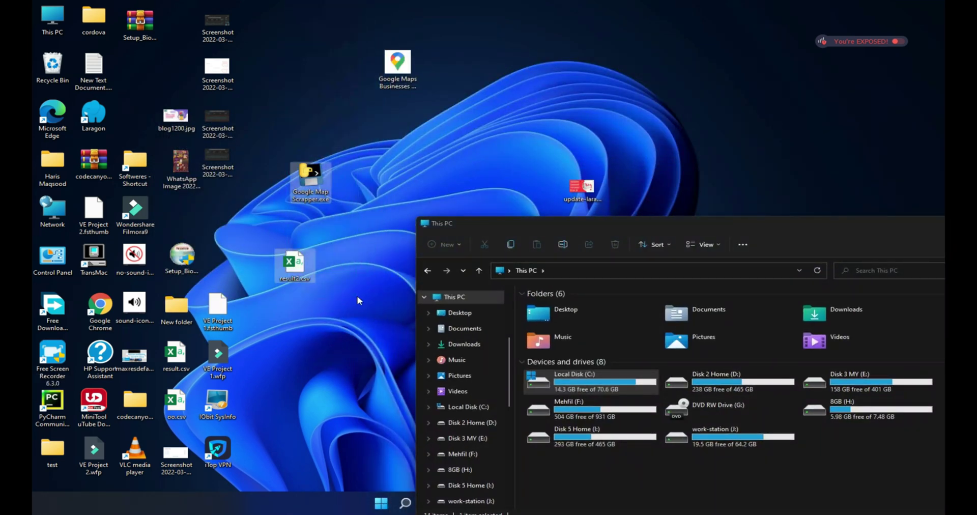
key("Delete")
Delete the column of screenshots, VE Project 1 files, Google Maps Businesses, blog1200.jpg, the WhatsApp image and the globe-icon Setup file from the desktop
left_click_drag(550, 224, 465, 255)
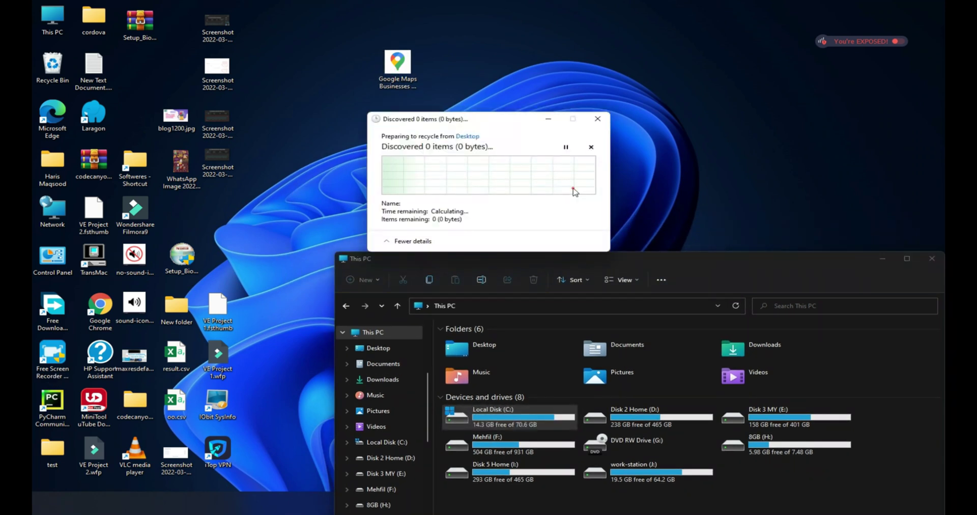
left_click_drag(285, 4, 240, 351)
key("Delete")
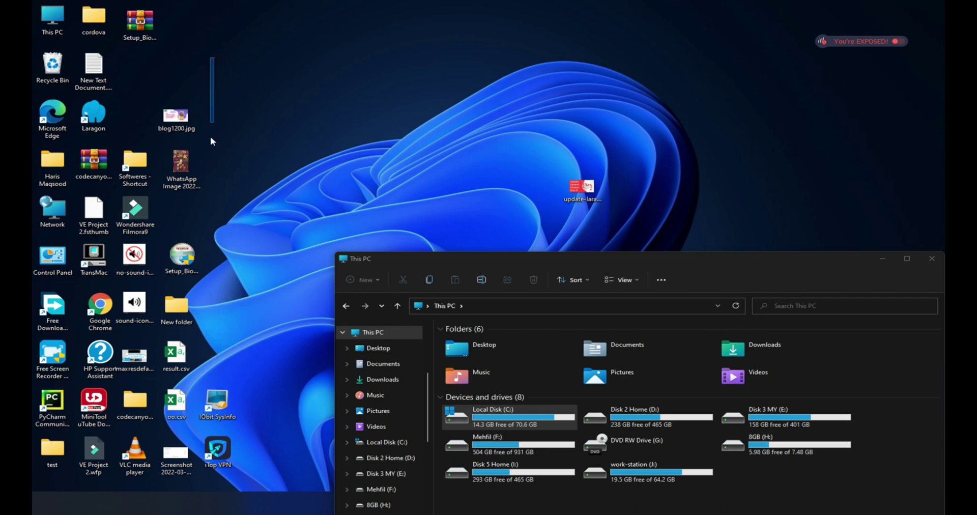
left_click_drag(213, 141, 160, 293)
key("Delete")
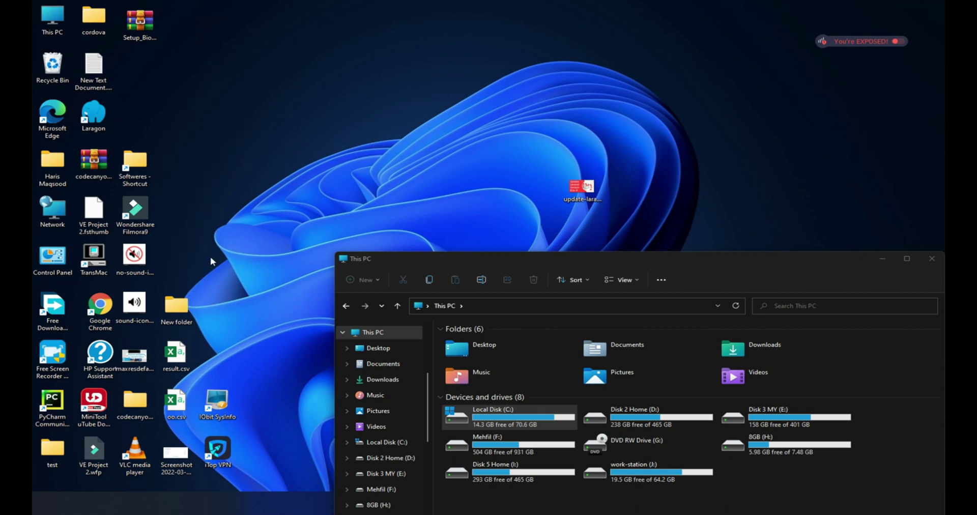
Check the contents of New folder on the desktop, close it, and delete it along with the leftover CSV files
double_click(176, 306)
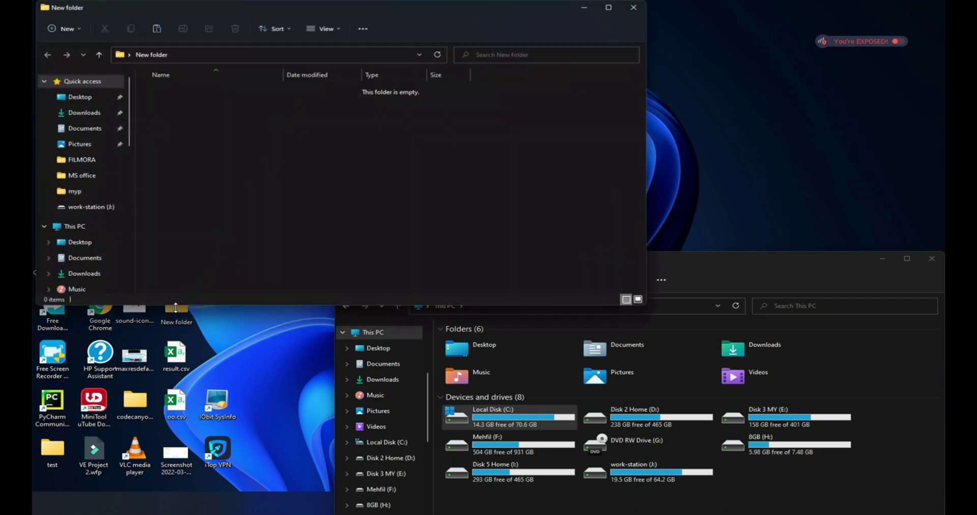
left_click(633, 8)
key("Delete")
key("Delete")
Delete the remaining screenshot, the VLC media player shortcut, the codecanyon folder and the Softwares shortcut from the desktop
left_click(177, 451)
key("Delete")
left_click(144, 456)
key("Delete")
left_click(146, 405)
key("Delete")
left_click(135, 163)
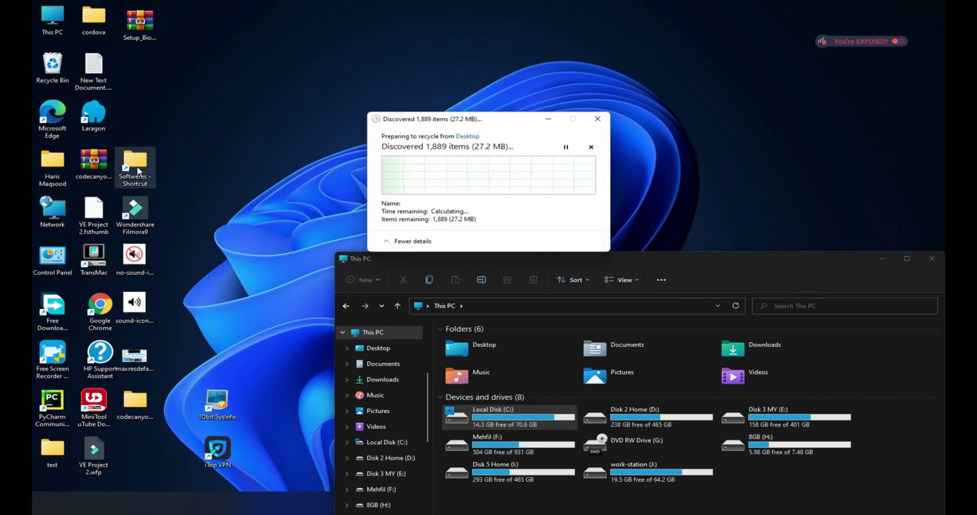
key("Delete")
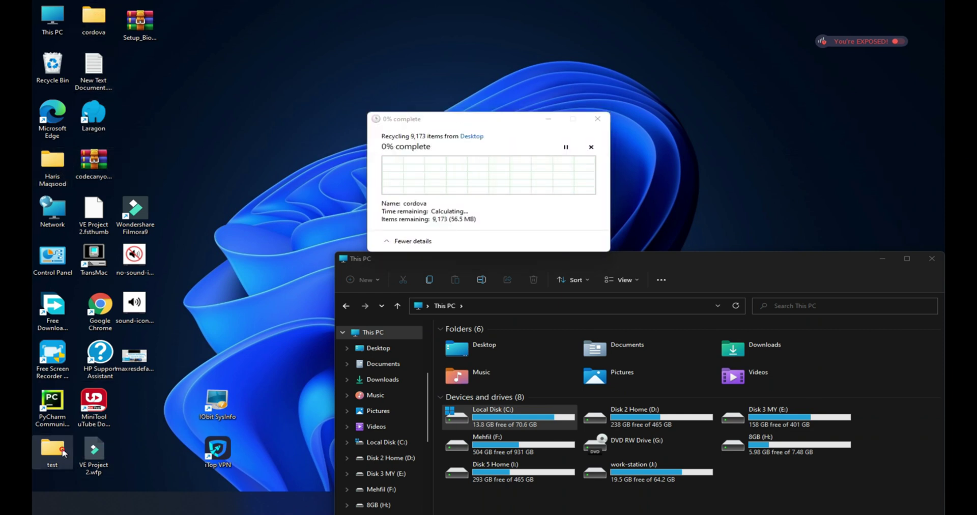
Move the IObit SysInfo and iTop VPN icons next to the other desktop icons, and restore the cordova folder from the Recycle Bin
left_click_drag(195, 442, 136, 410)
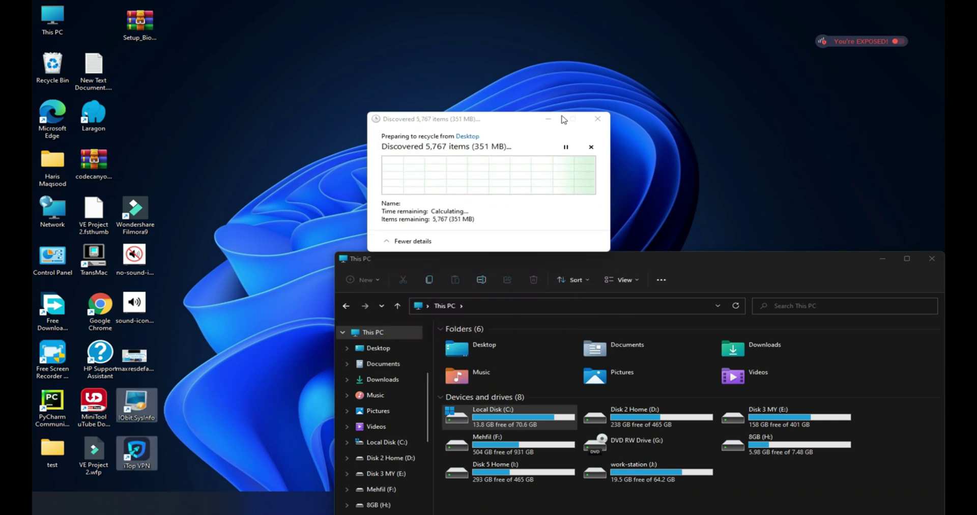
double_click(53, 63)
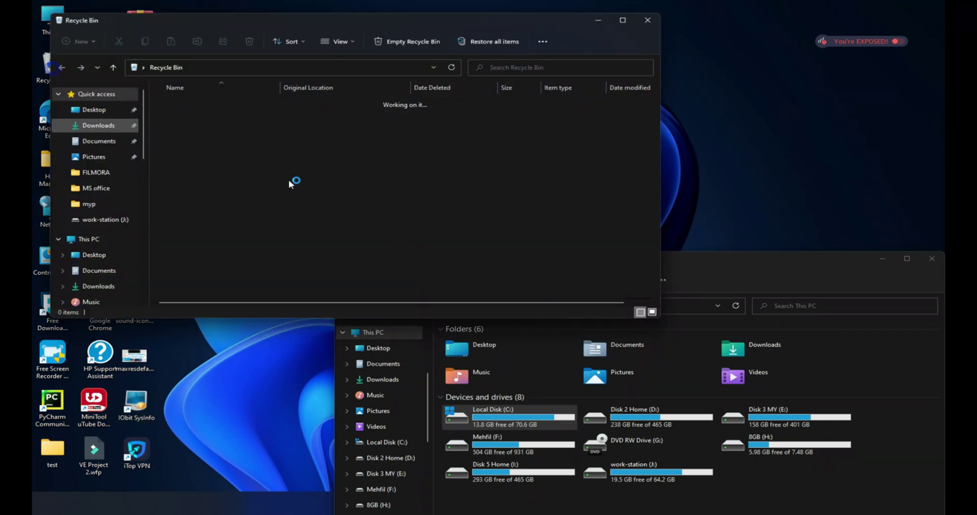
right_click(230, 239)
left_click(245, 245)
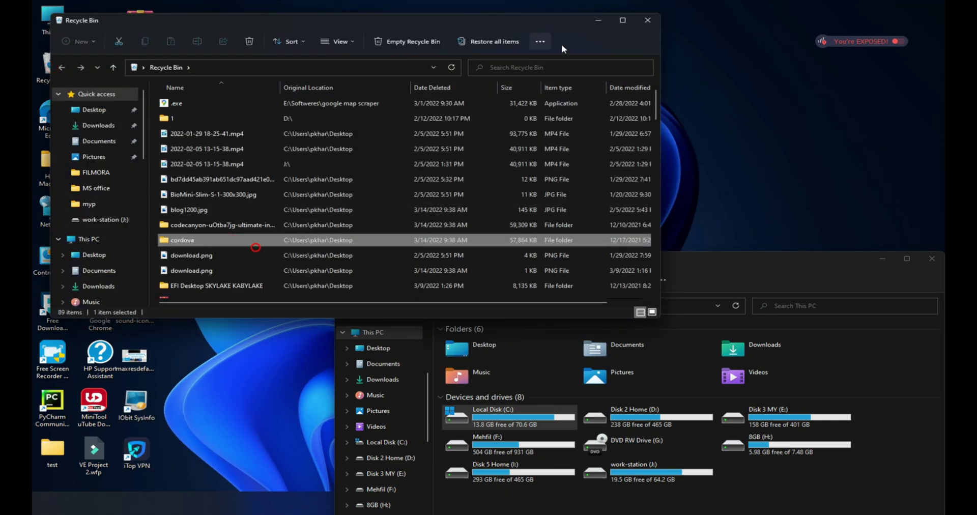
left_click(654, 20)
Open the mac folder on Local Disk (C:) and examine its Make Windows 11 Look Like macOS and MyDock subfolders
left_click_drag(799, 258, 654, 80)
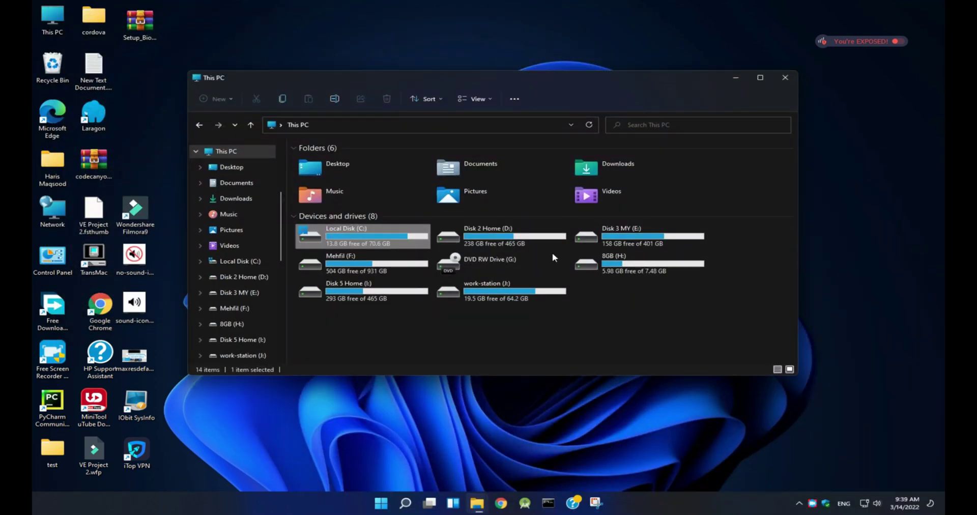
double_click(375, 237)
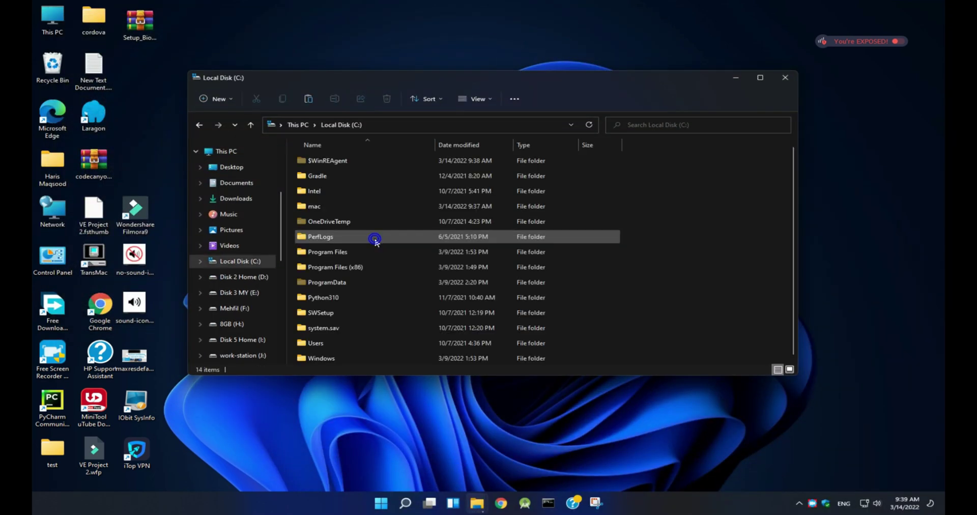
double_click(354, 210)
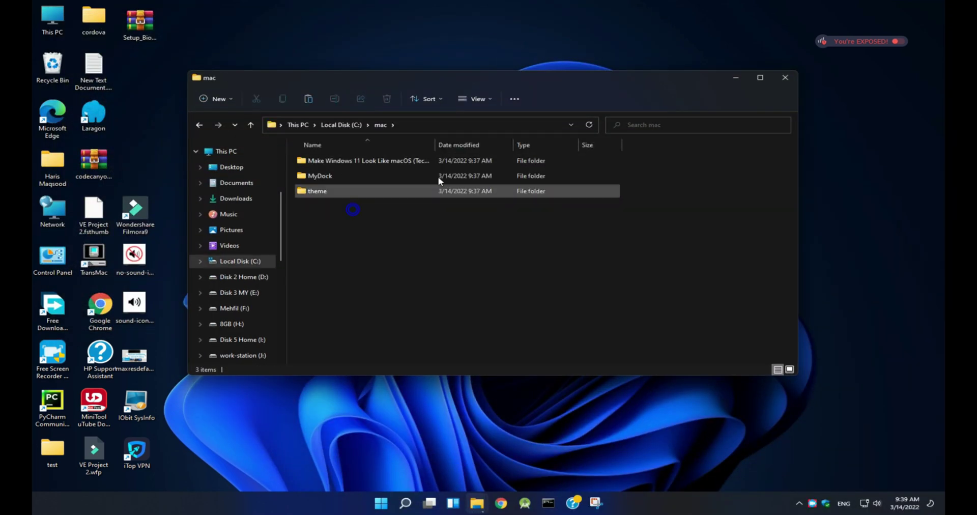
double_click(349, 162)
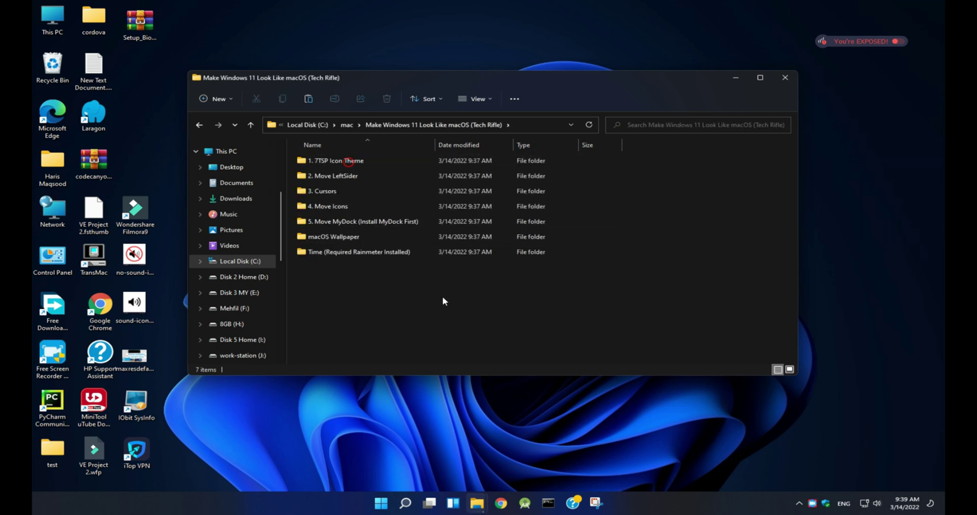
key("alt+Left")
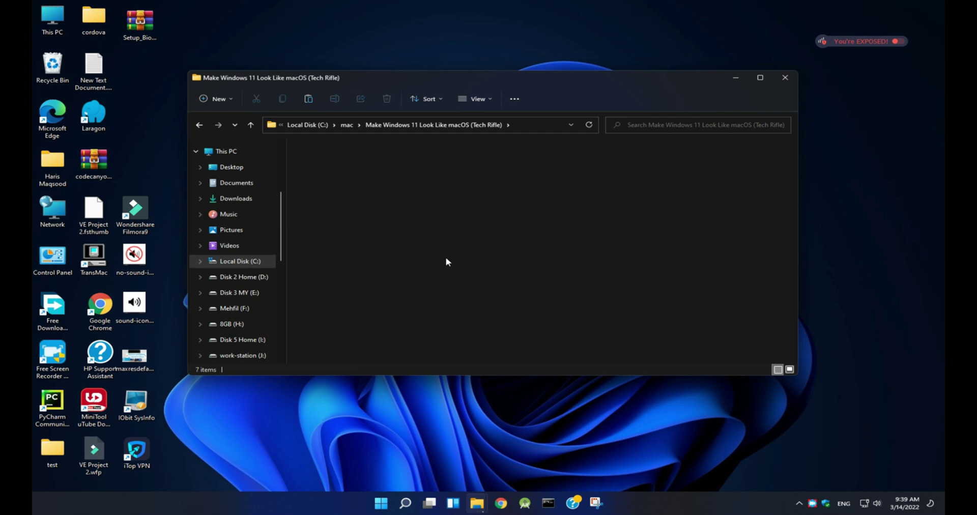
double_click(350, 179)
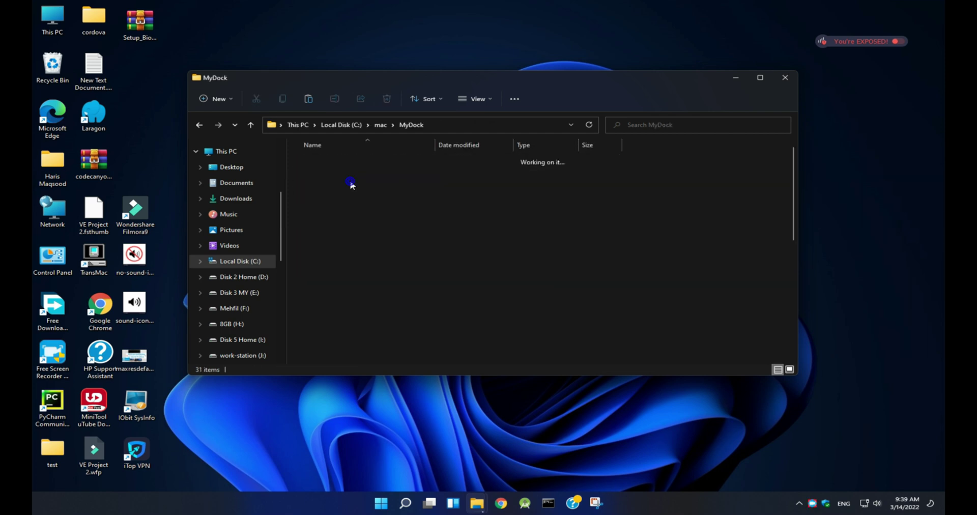
scroll(446, 244, "down", 6)
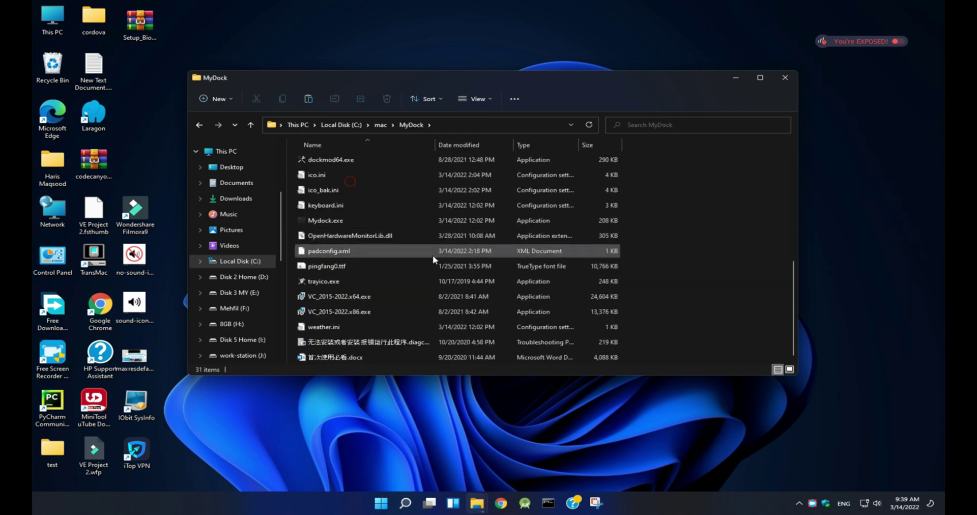
Examine the contents of the theme subfolder and return to the mac folder
key("alt+Left")
double_click(358, 192)
left_click(358, 192)
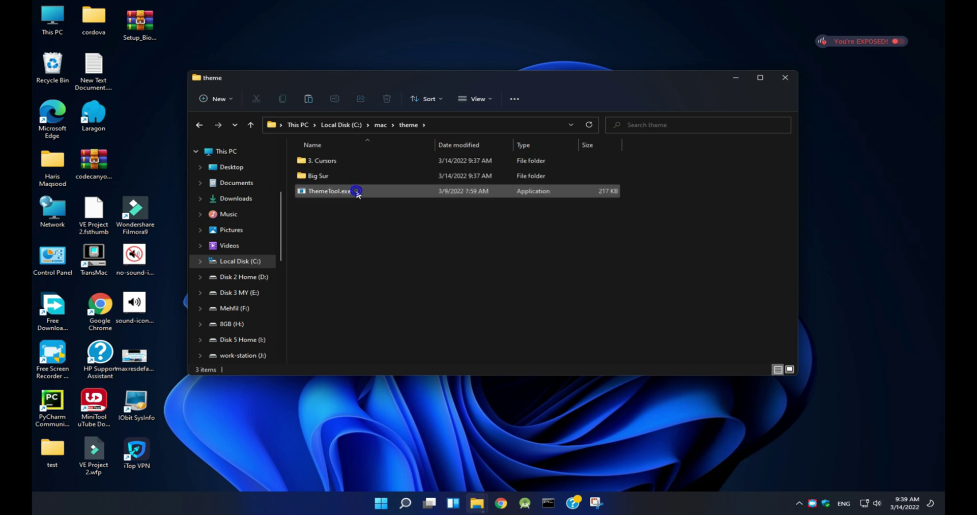
key("Up")
key("Up")
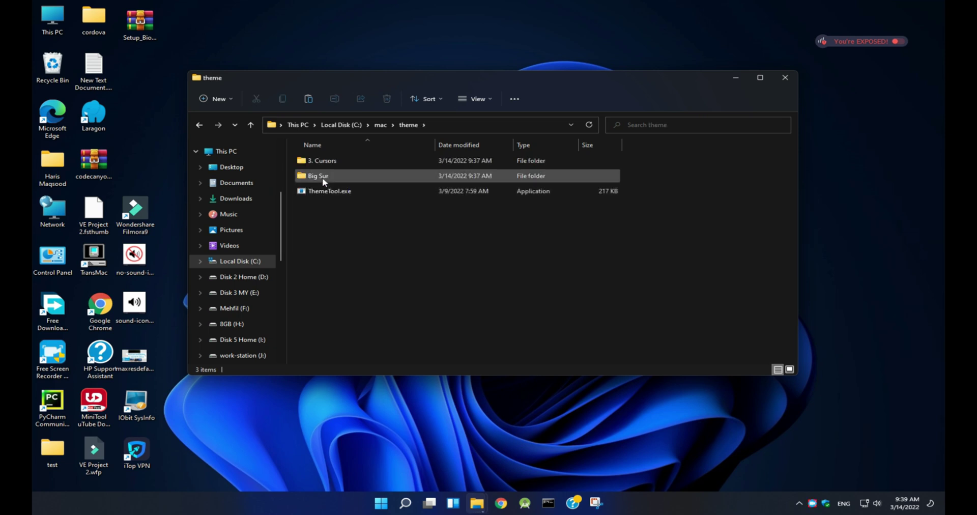
left_click(490, 252)
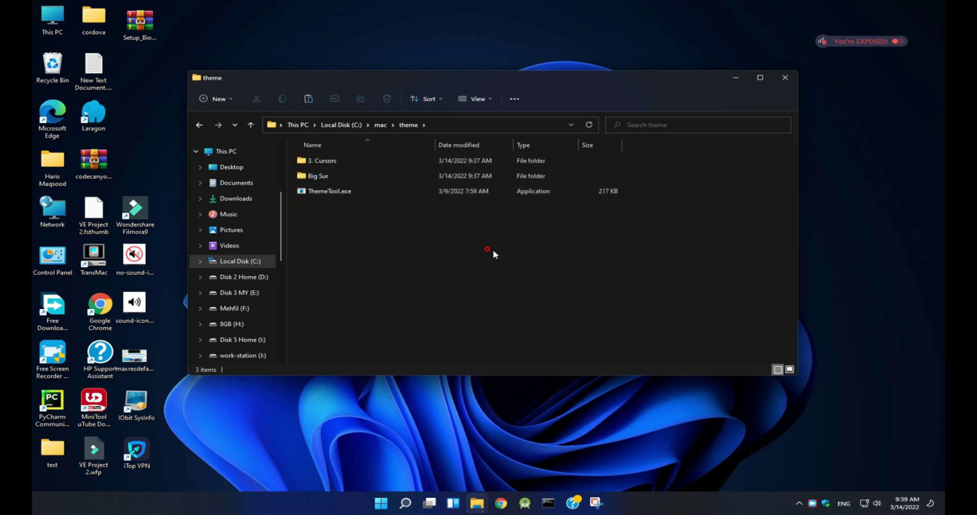
key("BackSpace")
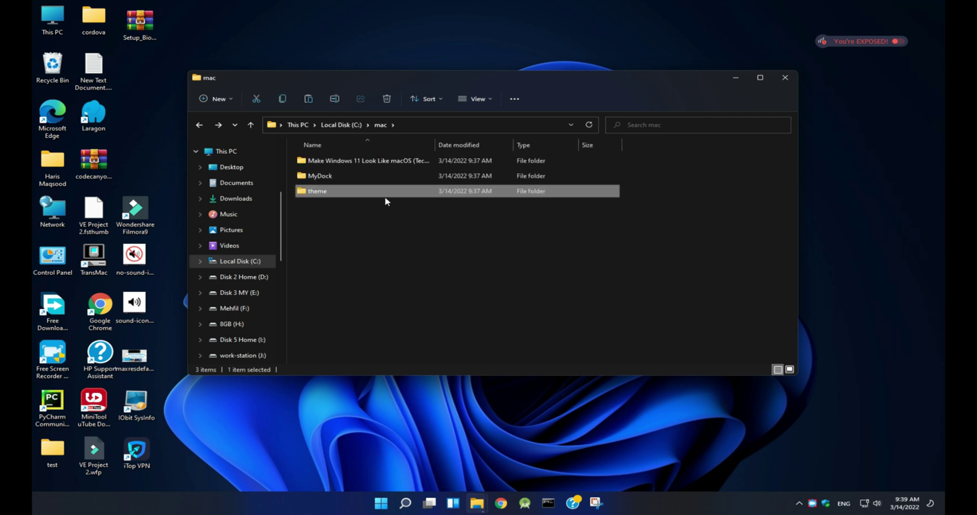
Install the macOS cursor set from Install.inf in the theme folder's 3. Cursors subfolder, approving the permission request
double_click(351, 194)
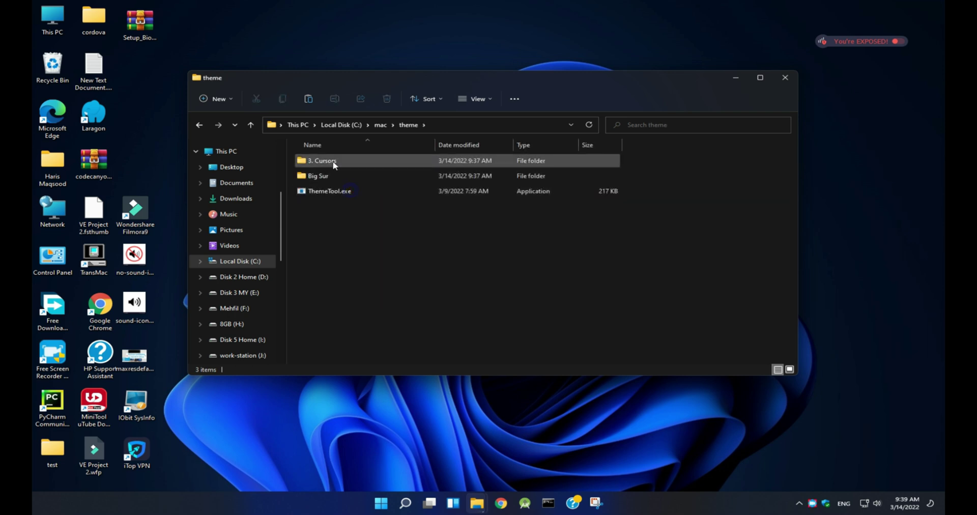
left_click(331, 251)
right_click(331, 251)
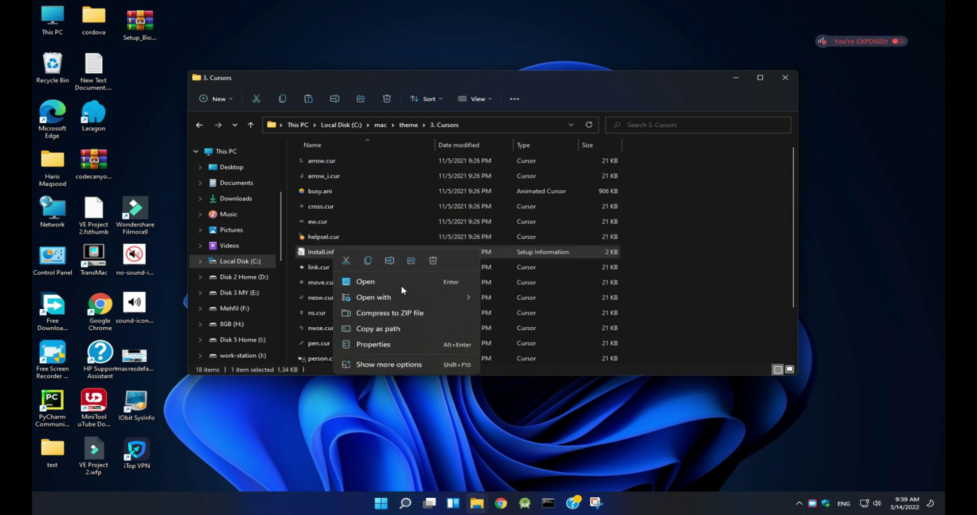
left_click(379, 364)
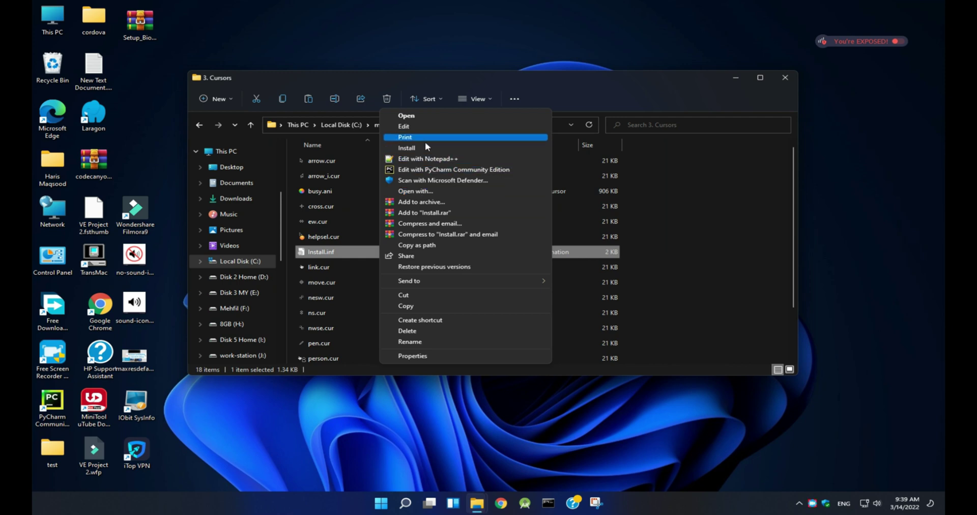
left_click(423, 148)
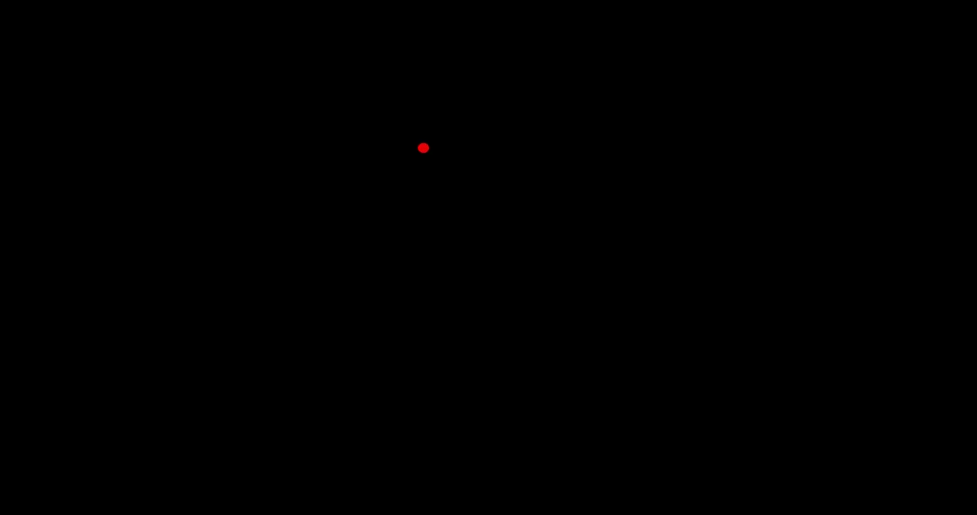
left_click(432, 324)
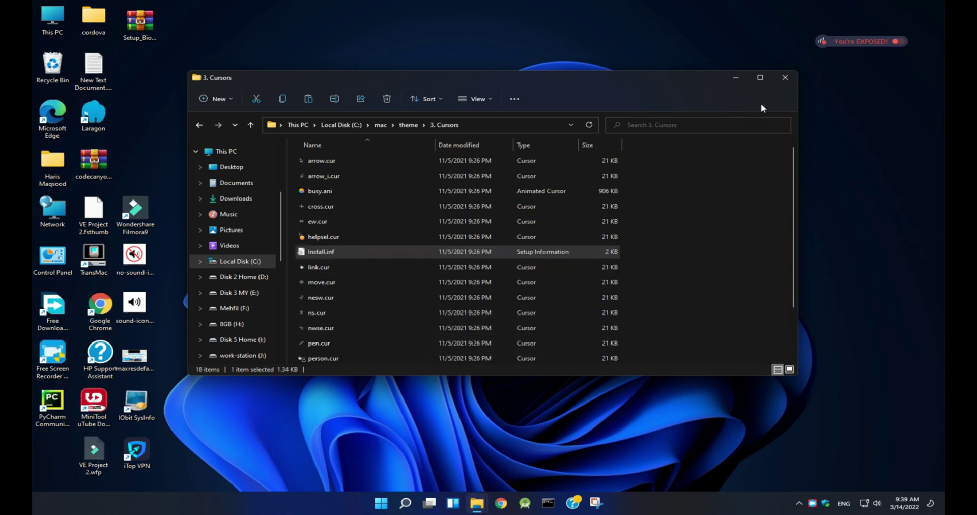
Minimize the 3. Cursors folder window and the recycling progress window
left_click(736, 77)
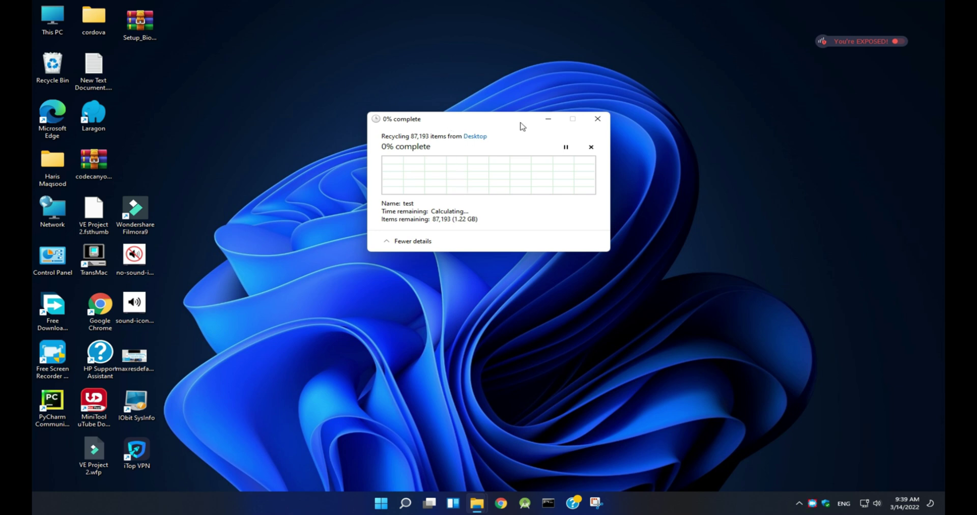
left_click(545, 121)
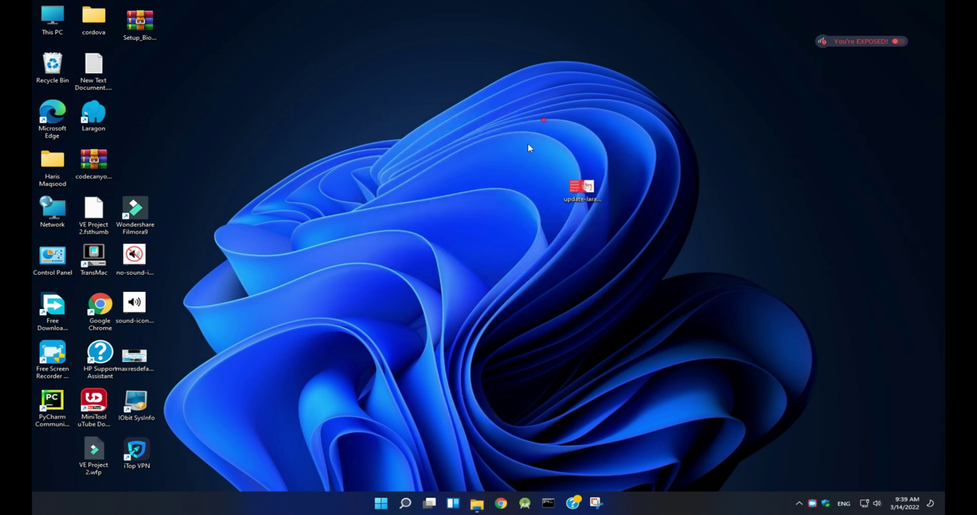
left_click(376, 503)
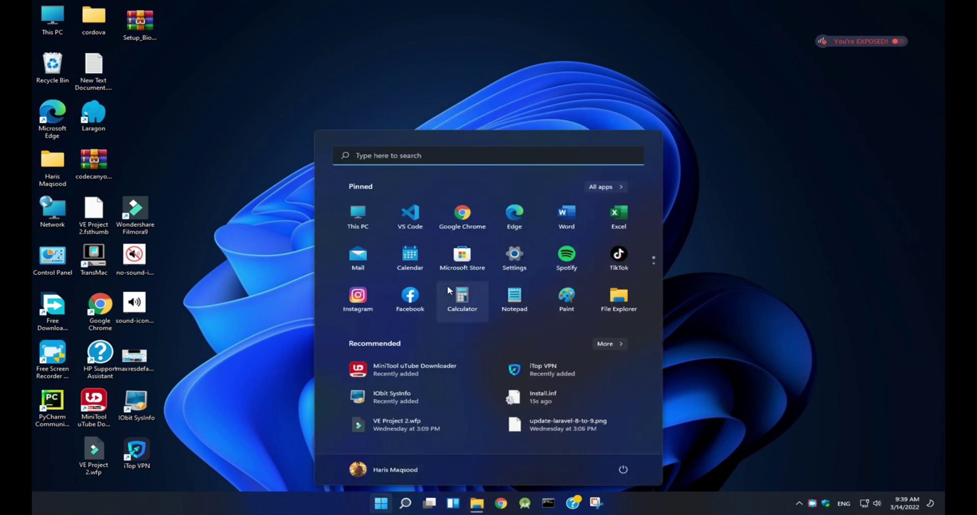
type("cur")
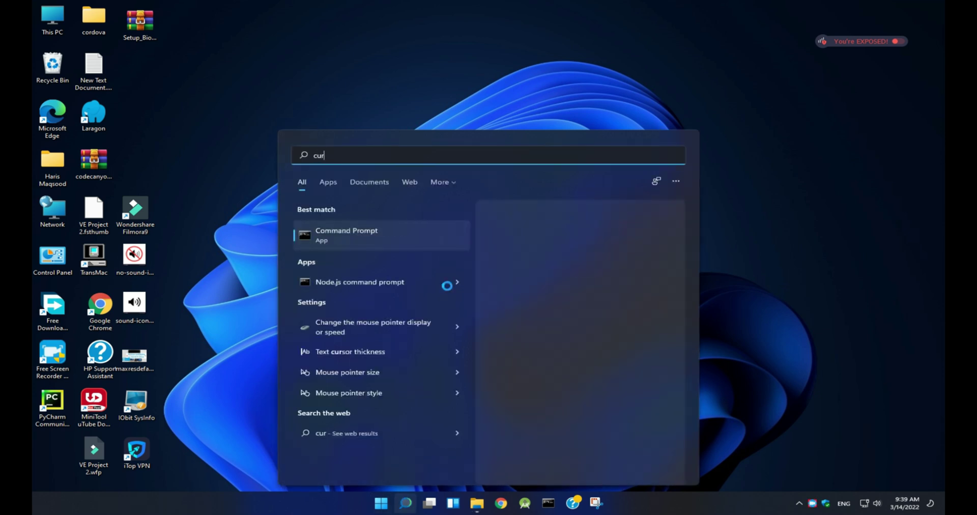
type("sur")
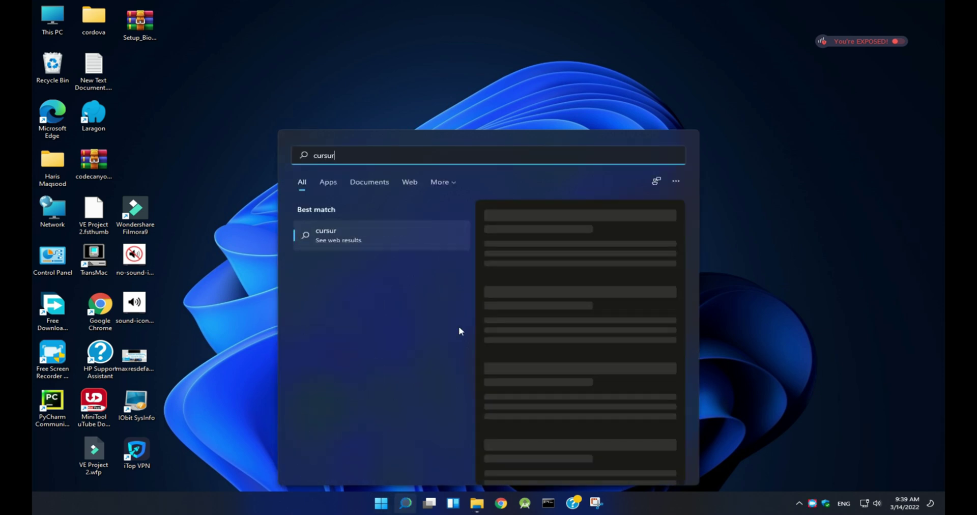
Open the Mouse Properties dialog from the additional mouse settings, reached through the Accessibility settings for mouse pointer and touch
left_click(386, 509)
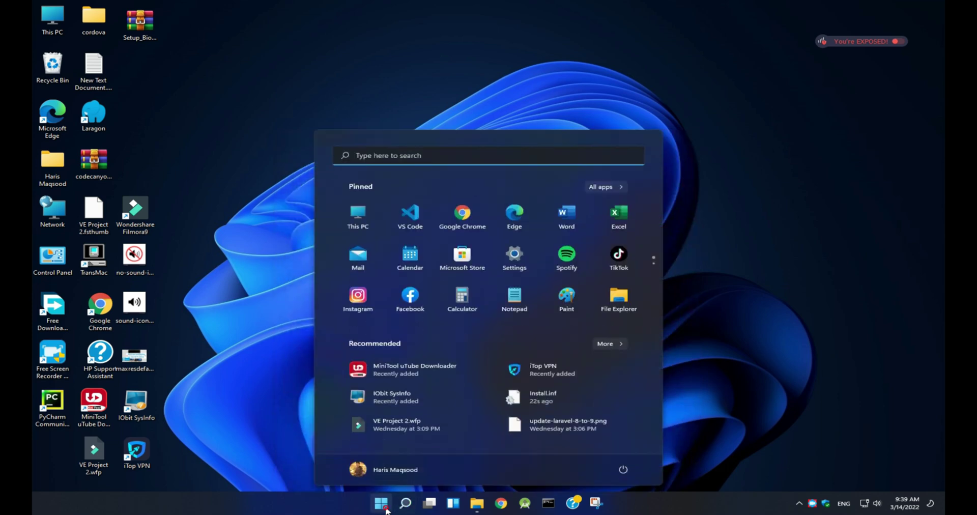
left_click(506, 262)
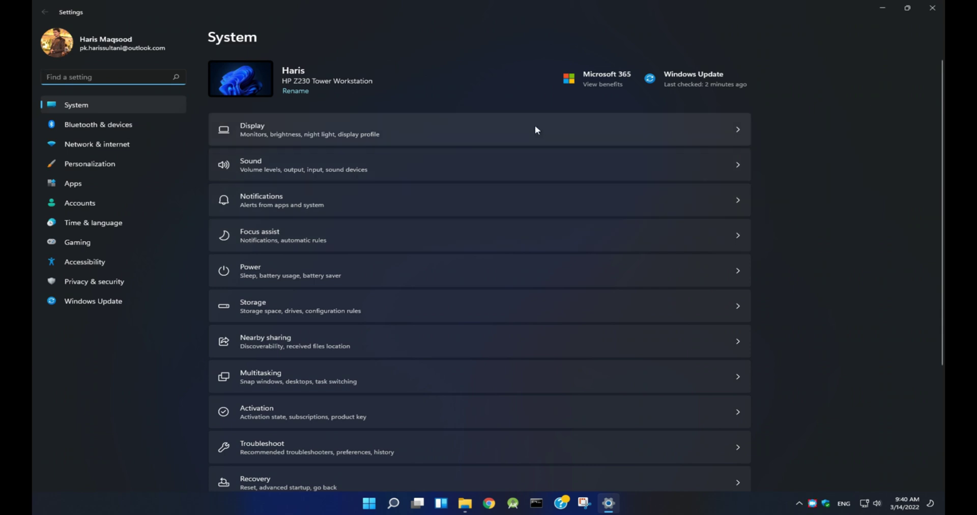
left_click(109, 261)
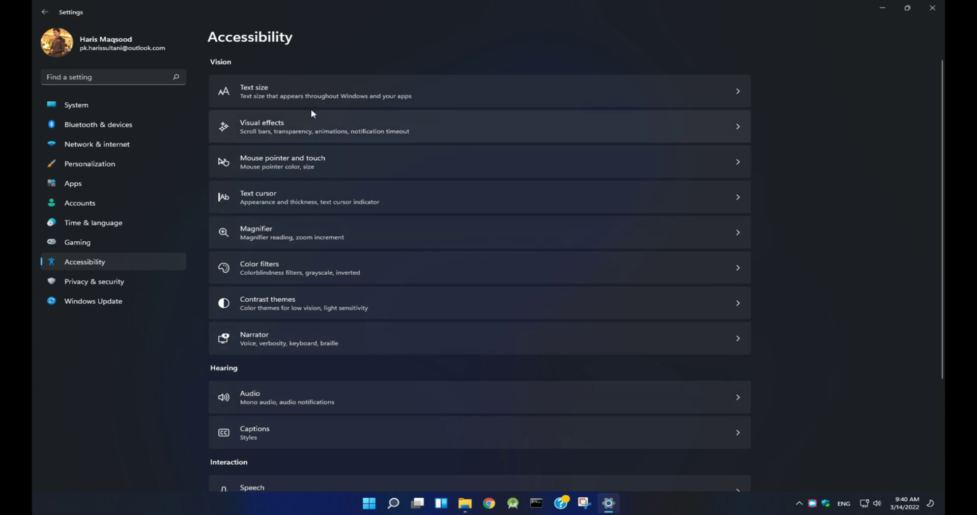
left_click(279, 170)
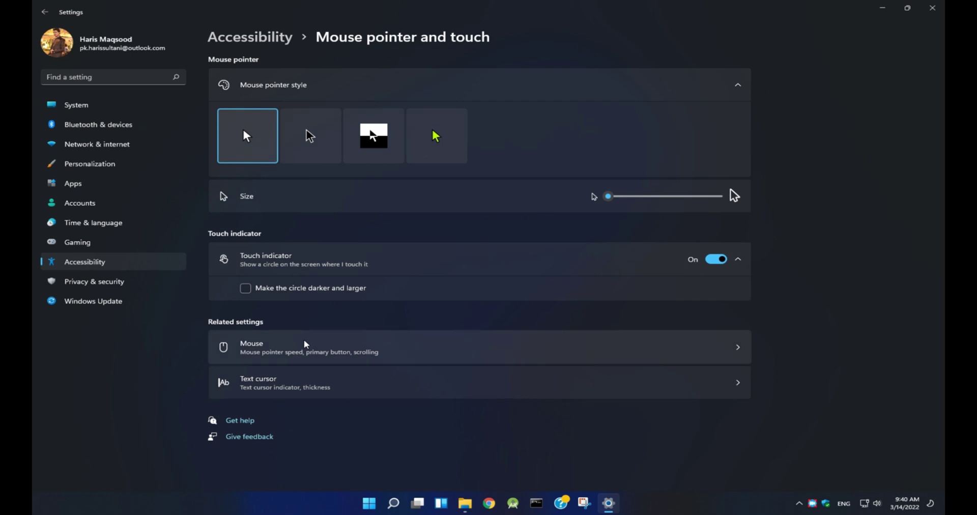
left_click(306, 343)
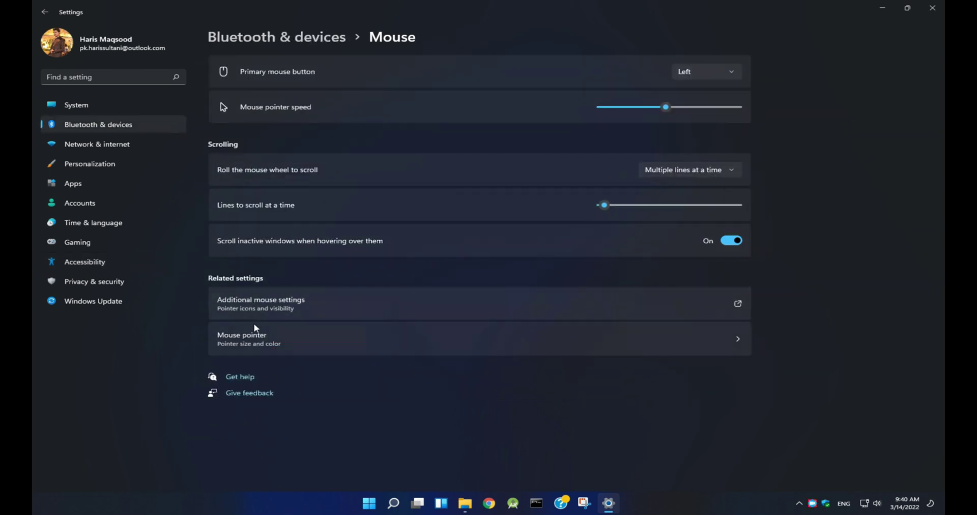
left_click(266, 304)
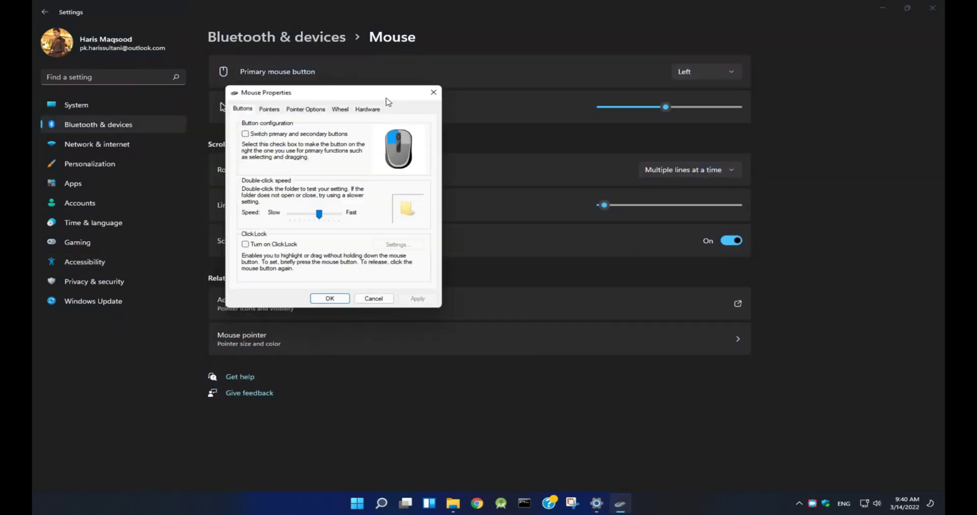
Apply the Big Sur pointer scheme, replacing the existing scheme of that name, and close Mouse Properties and Settings
left_click(419, 115)
left_click(451, 140)
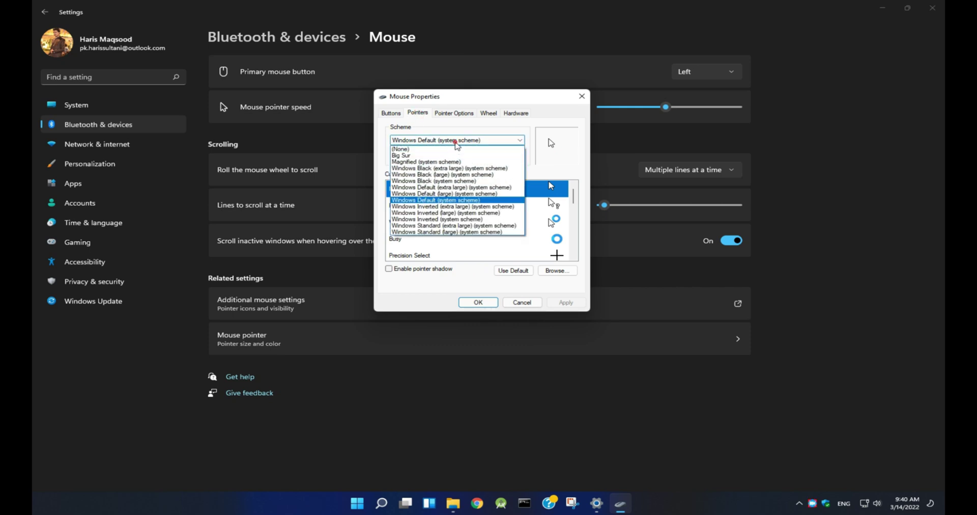
left_click(416, 155)
left_click(426, 140)
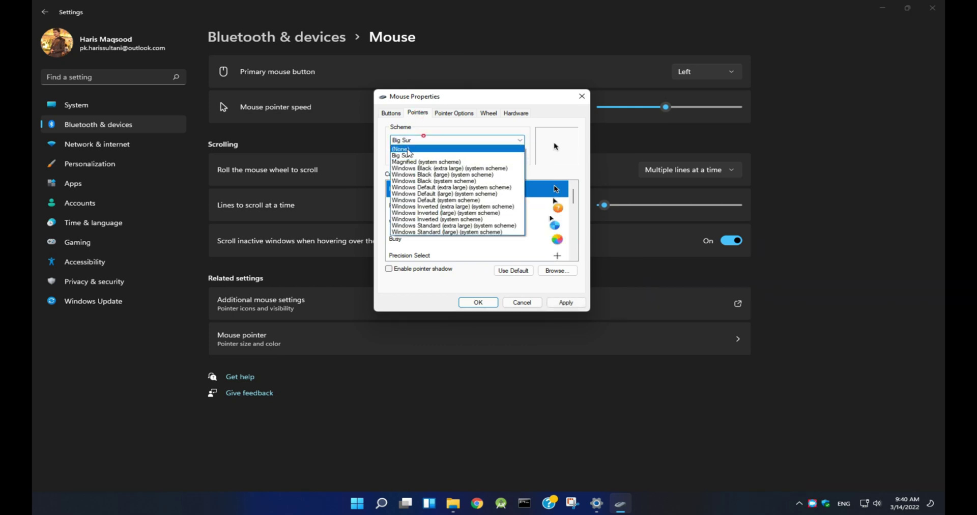
left_click(407, 159)
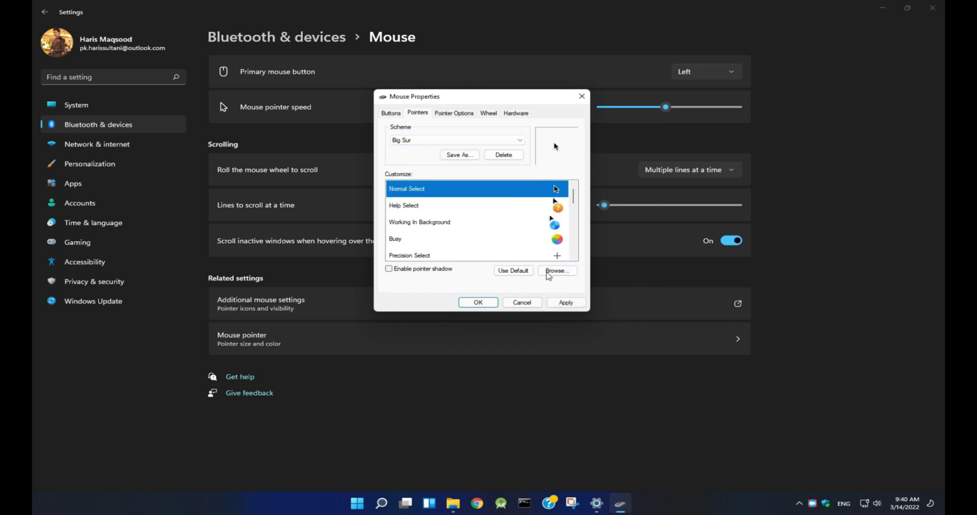
left_click(567, 303)
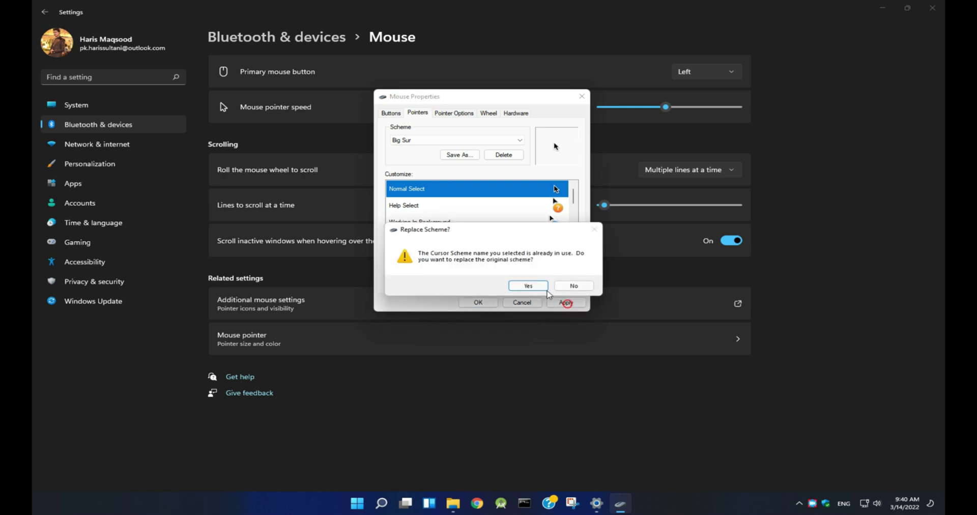
left_click(528, 286)
left_click(479, 303)
left_click(932, 8)
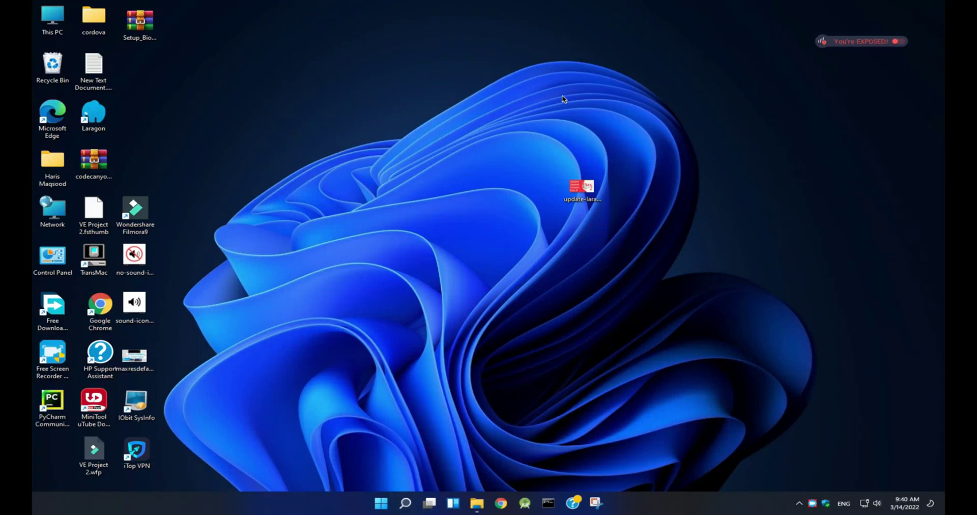
Refresh the desktop and delete the update-laravel-8-to-9.webp image from it
right_click(584, 129)
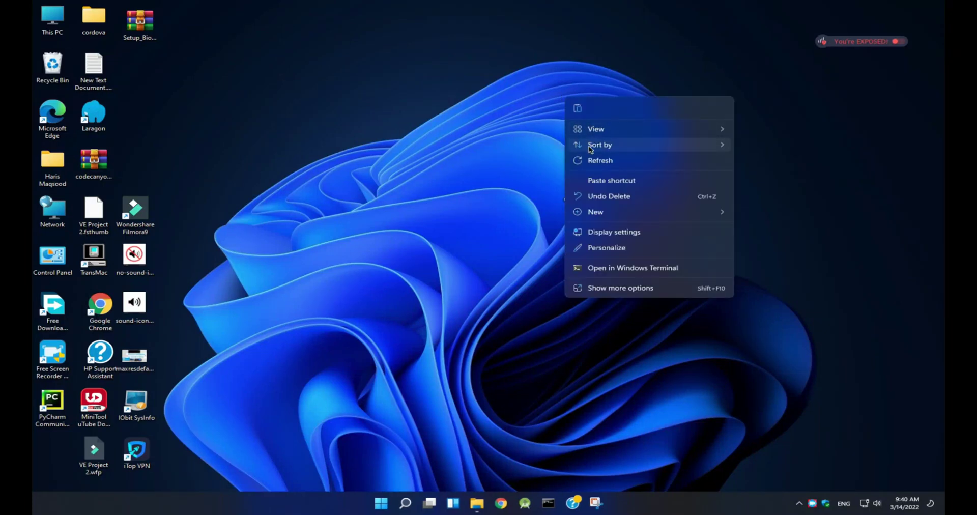
left_click(590, 161)
left_click(603, 190)
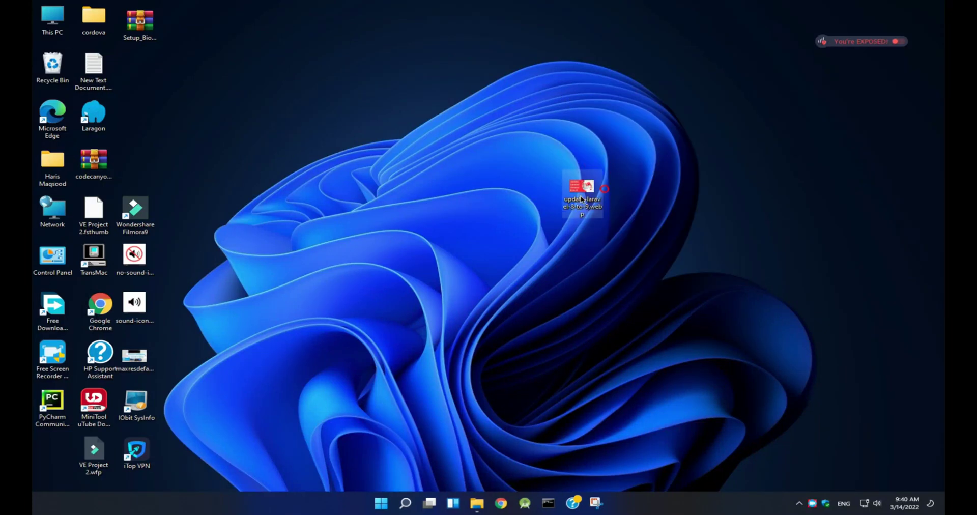
key("Delete")
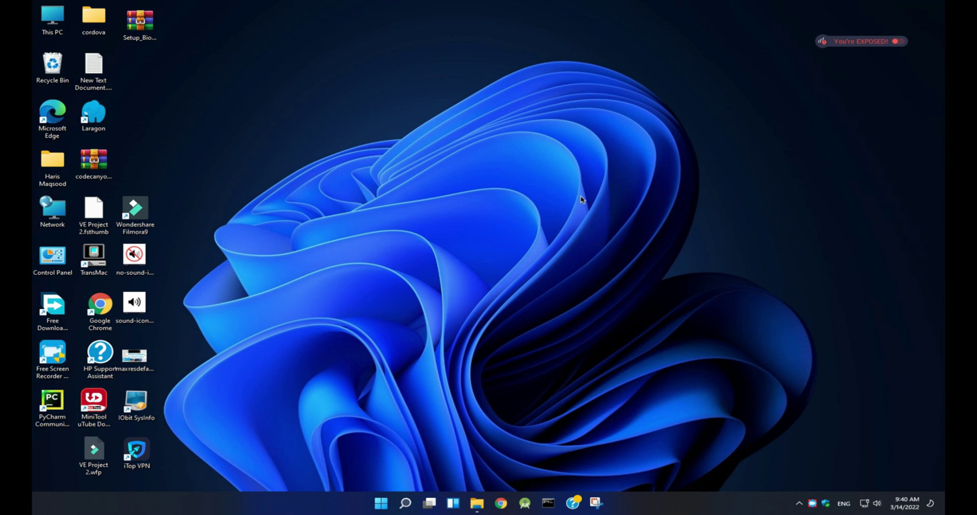
Dismiss the "You're EXPOSED!" desktop widget and refresh the desktop
left_click(839, 47)
left_click(858, 94)
right_click(578, 40)
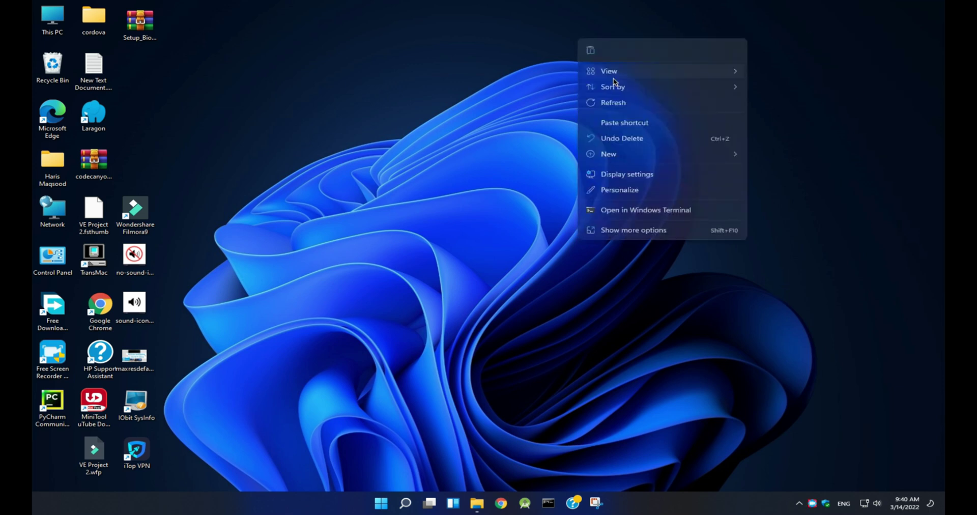
left_click(613, 102)
right_click(373, 35)
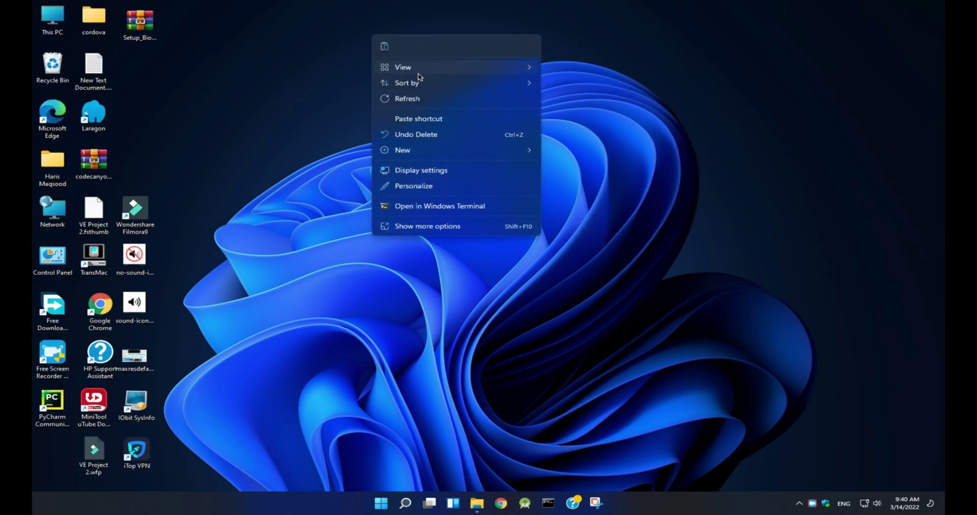
left_click(412, 99)
Enable automatic hiding of the taskbar in the taskbar behaviors, close Settings and refresh the desktop
right_click(650, 509)
left_click(664, 488)
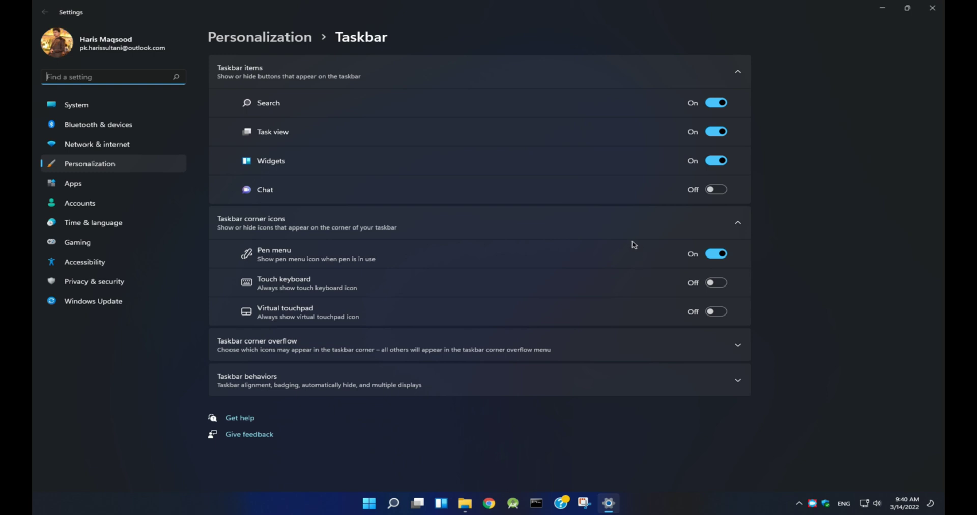
left_click(283, 384)
scroll(461, 334, "down", 3)
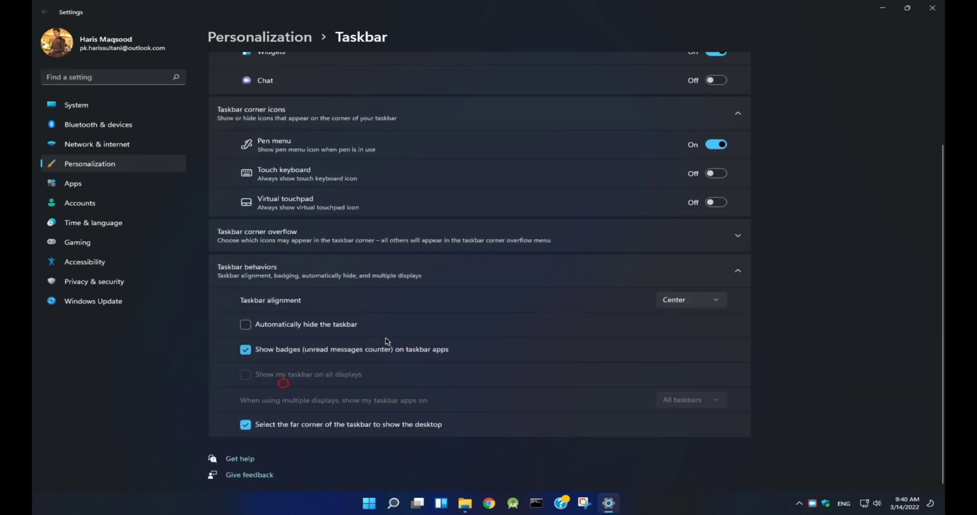
left_click(291, 326)
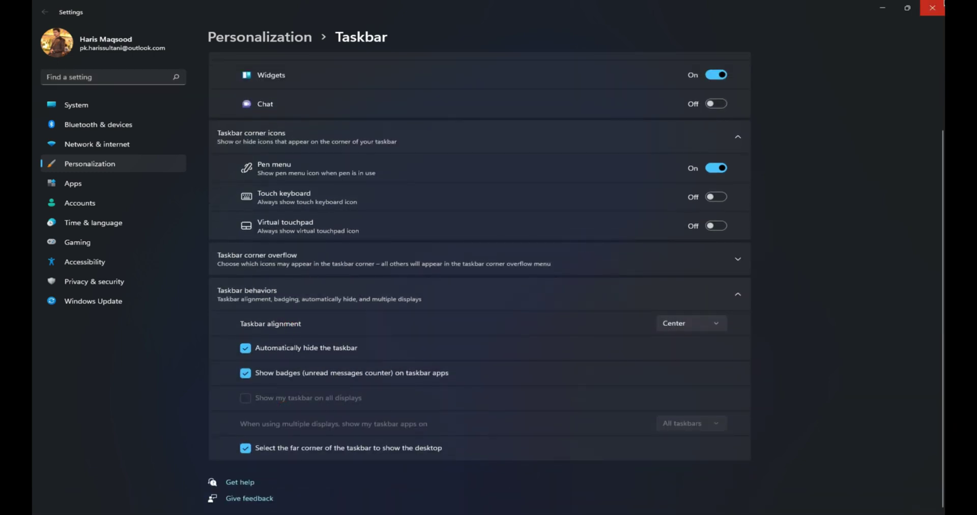
left_click(943, 4)
right_click(460, 115)
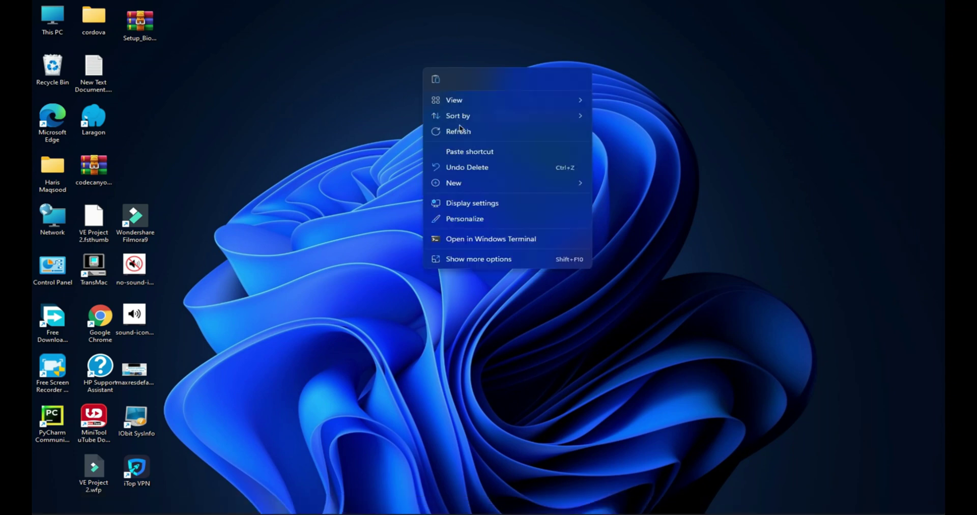
left_click(460, 130)
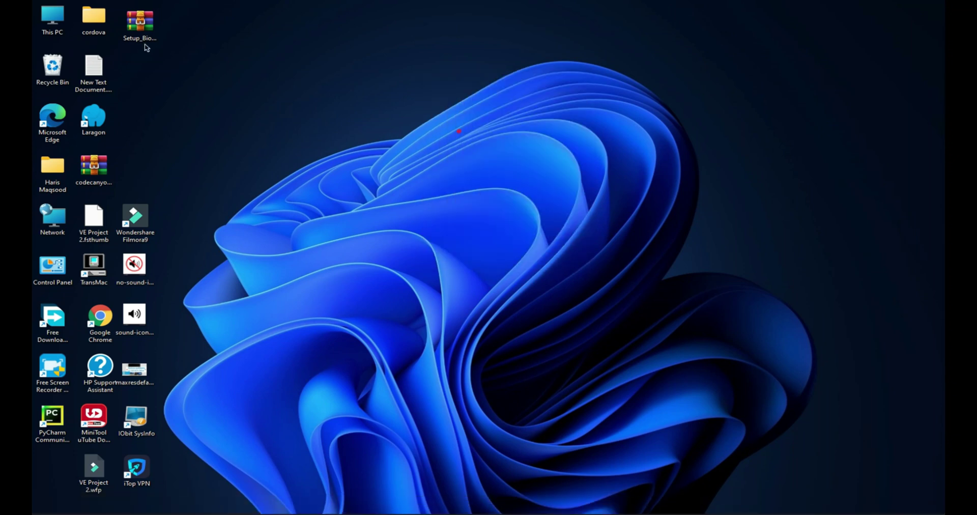
Open the MyDock folder inside the mac folder on Local Disk (C:) and look through its files for the dock program
double_click(51, 24)
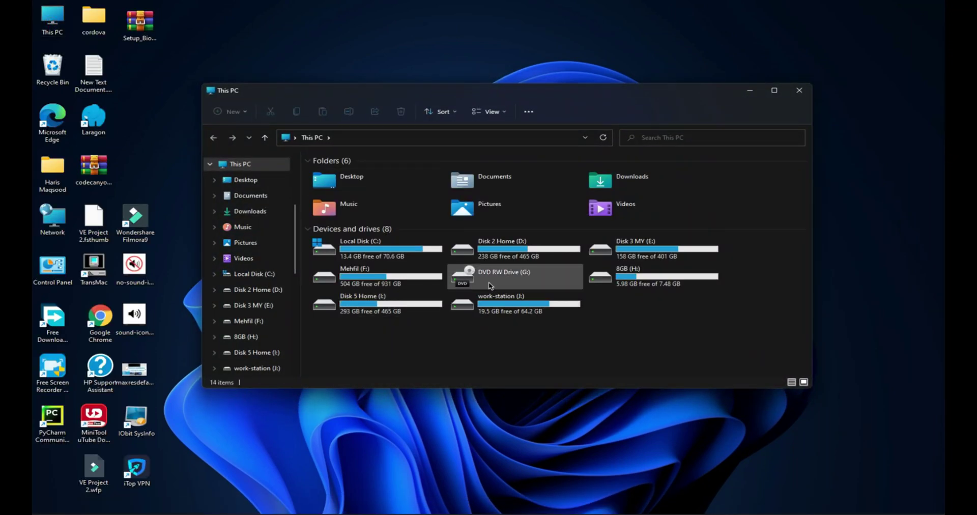
double_click(422, 256)
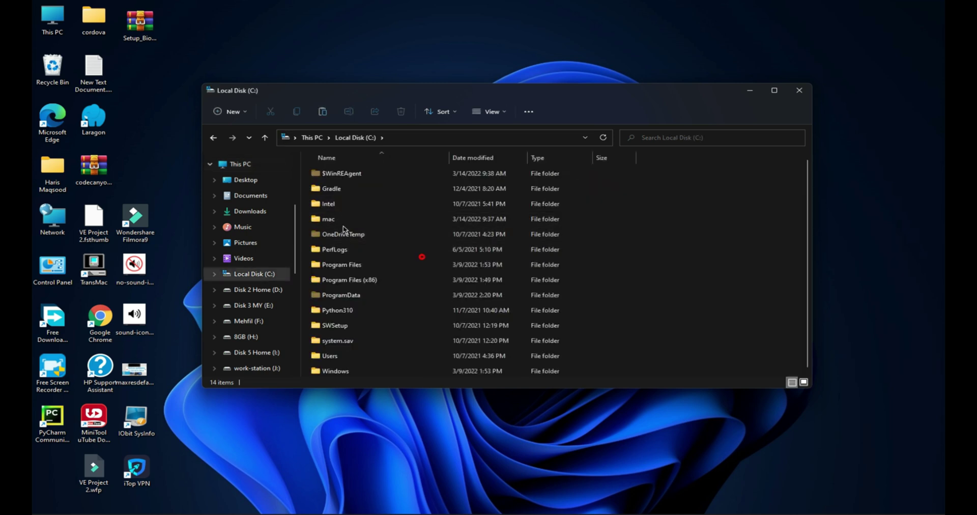
double_click(343, 223)
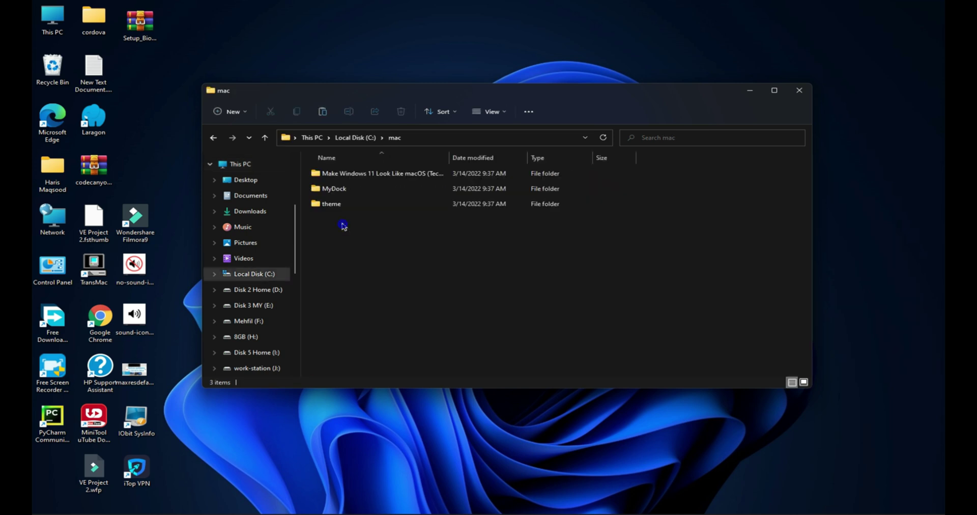
double_click(346, 189)
scroll(384, 304, "down", 3)
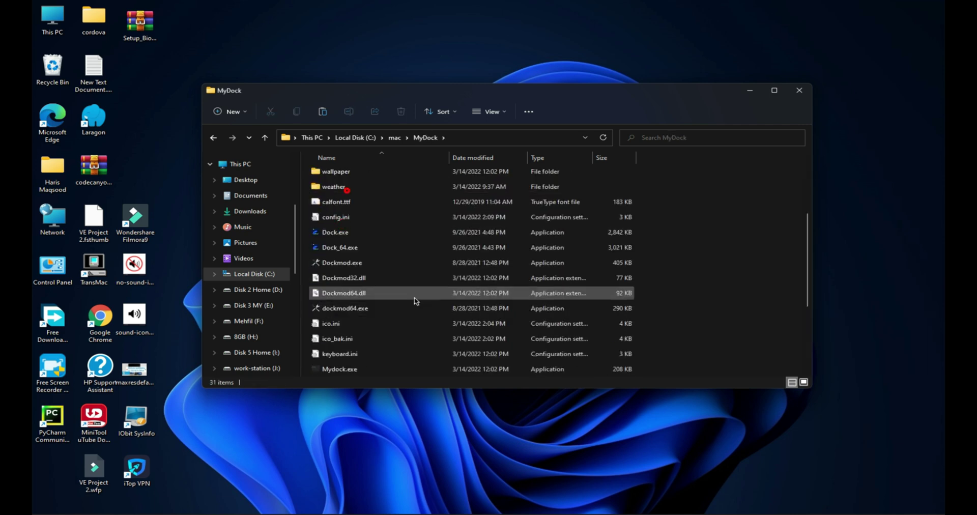
scroll(431, 305, "down", 2)
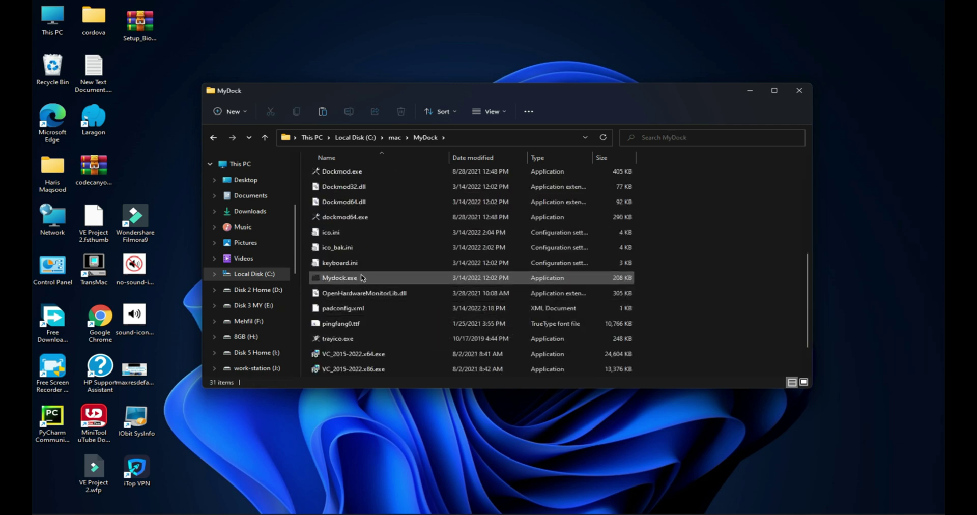
Display the MyDock folder's contents as large thumbnails and run Dock_64.exe
left_click(325, 281)
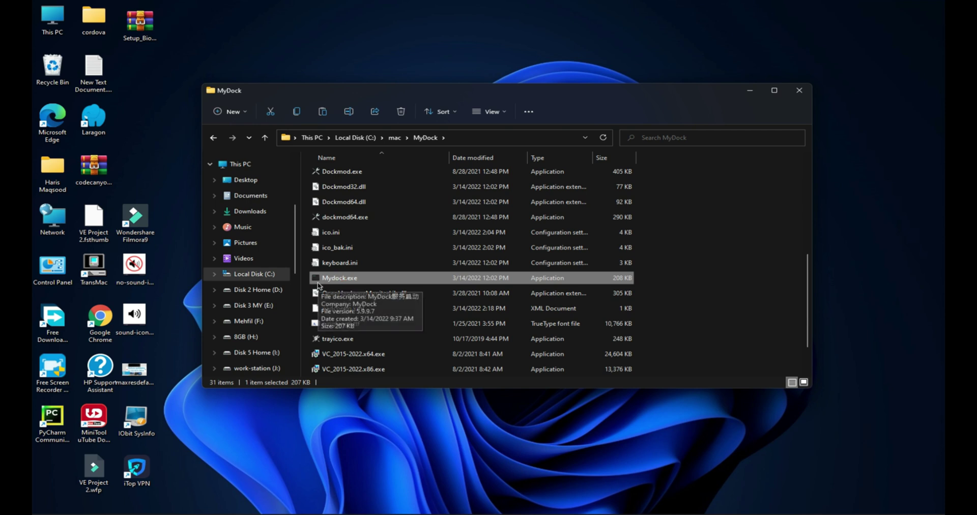
left_click(804, 383)
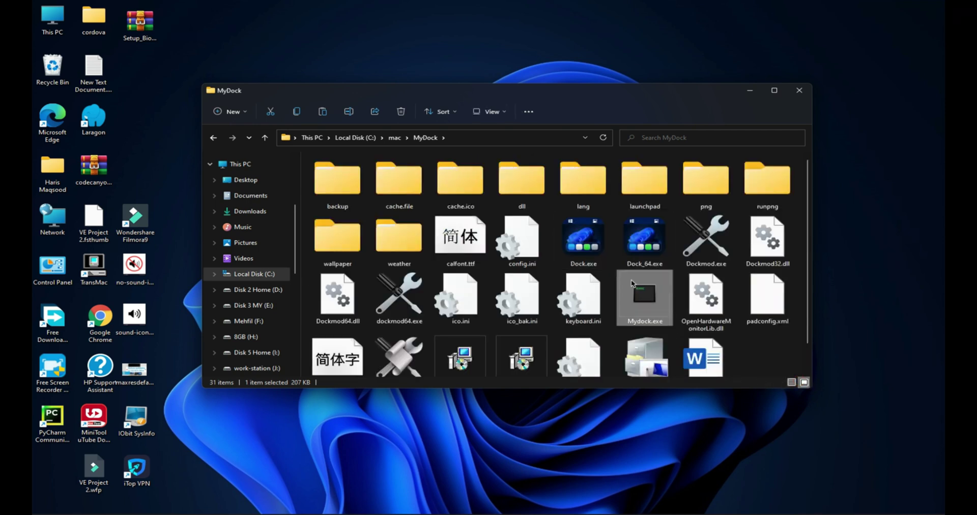
double_click(643, 252)
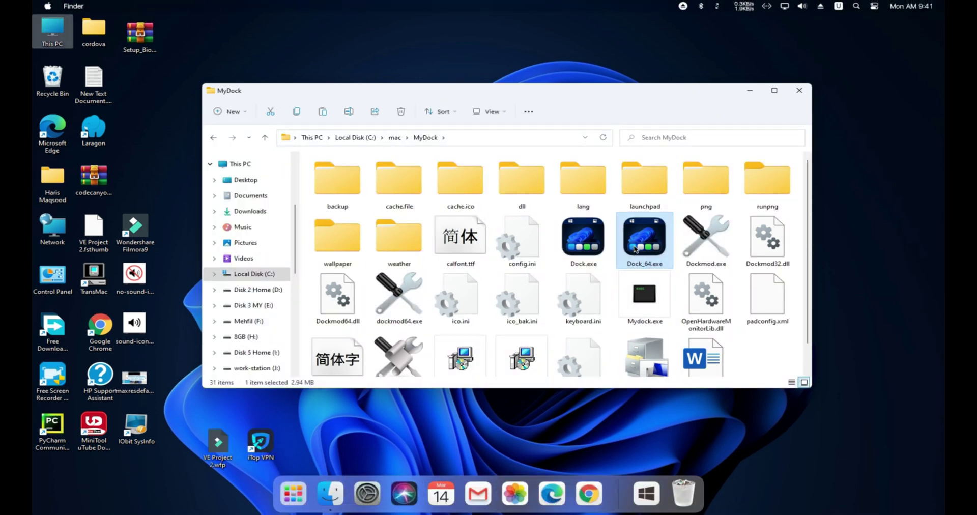
left_click(47, 6)
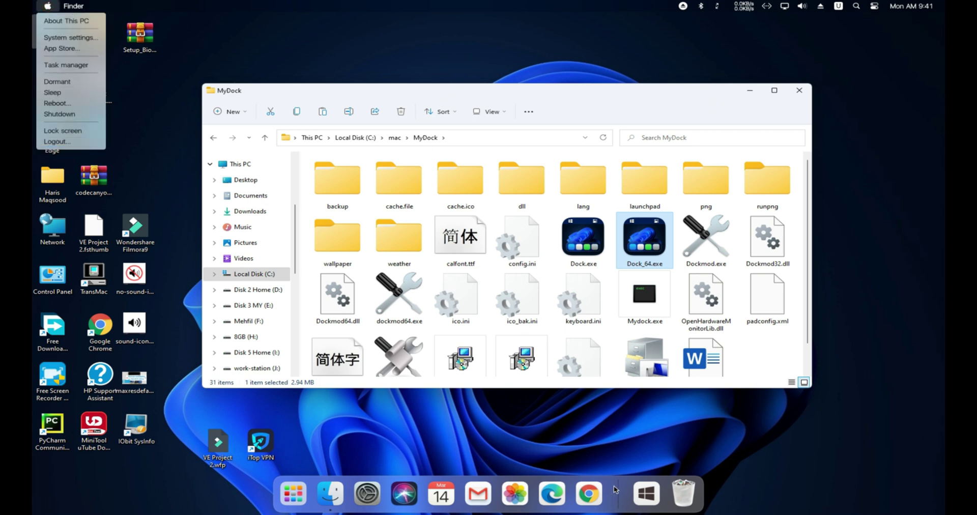
left_click(574, 294)
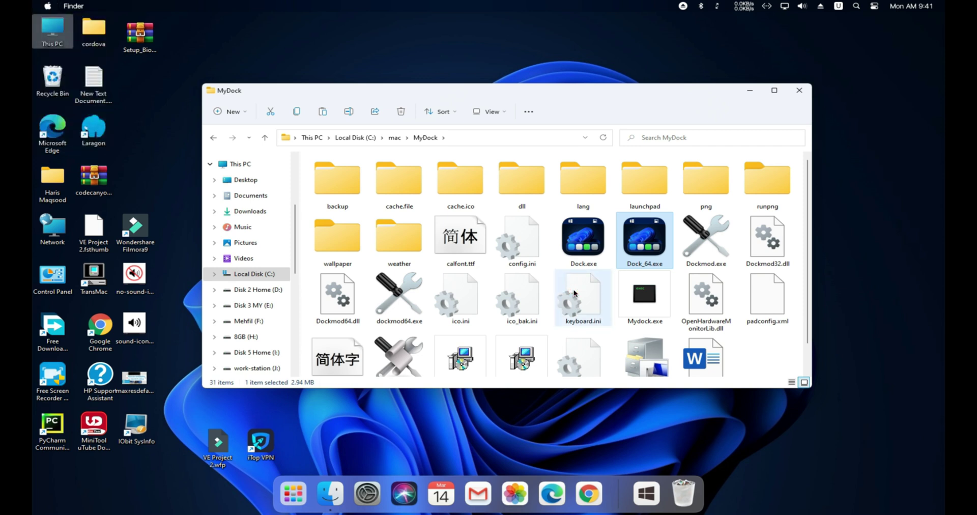
End the running dock program and start it again by running Mydock.exe from the MyDock folder
scroll(627, 286, "down", 1)
left_click(660, 270)
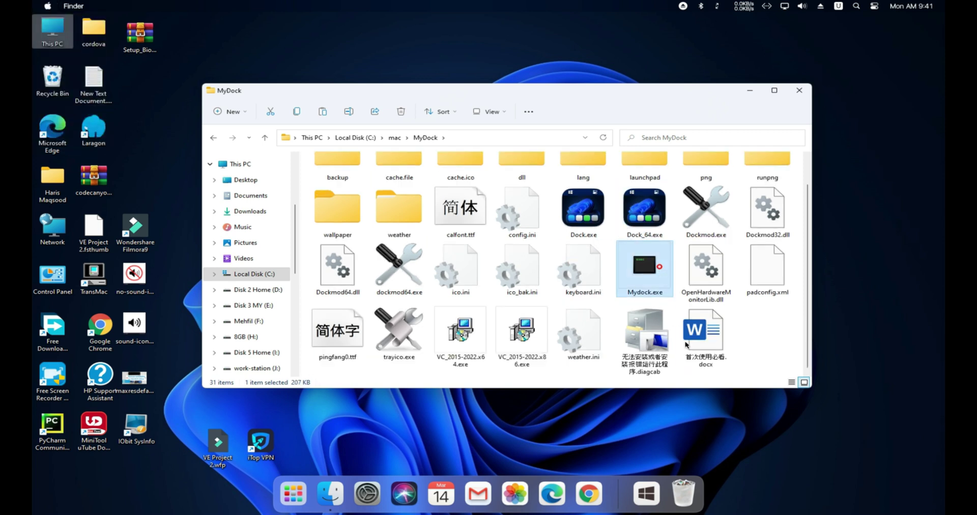
right_click(617, 487)
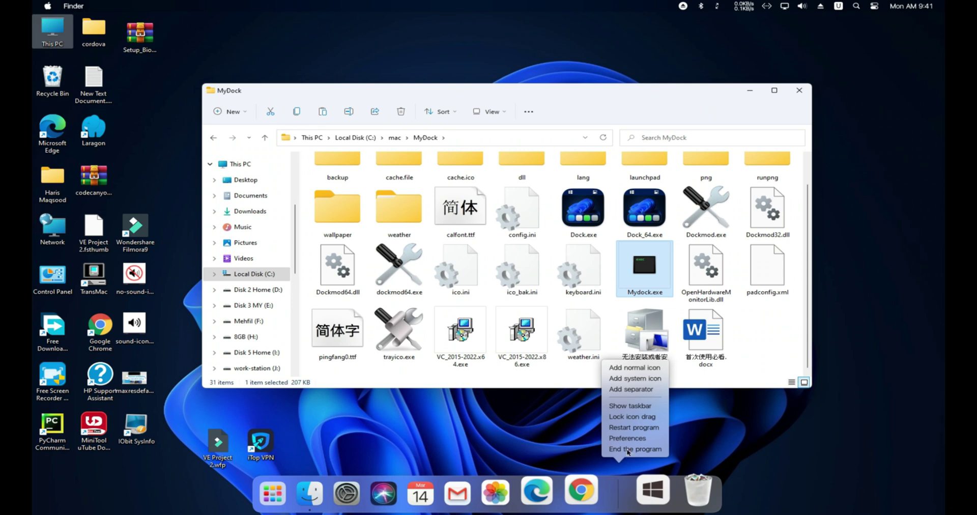
left_click(629, 449)
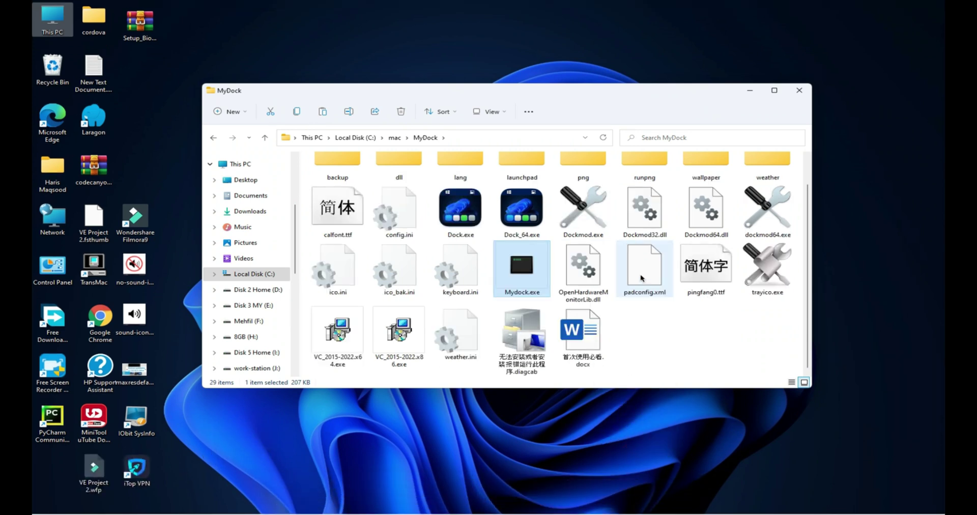
mouse_move(524, 268)
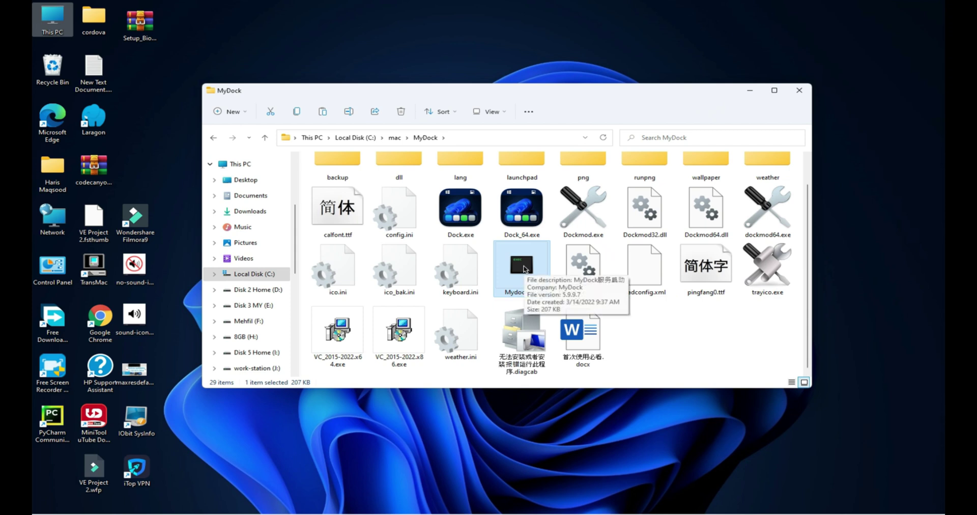
double_click(524, 269)
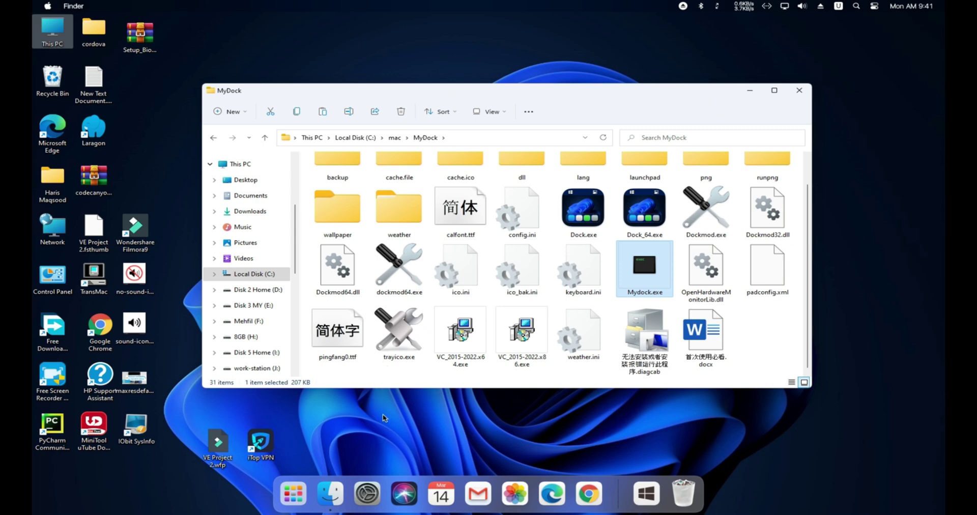
Open the Windows Startup folder by running shell:startup and move its window clear of the MyDock window
key("super+r")
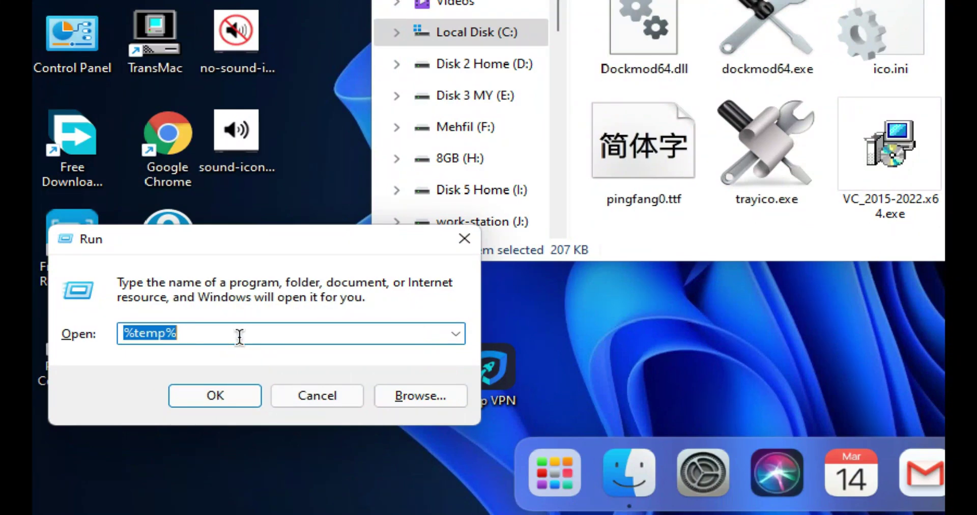
type("shel")
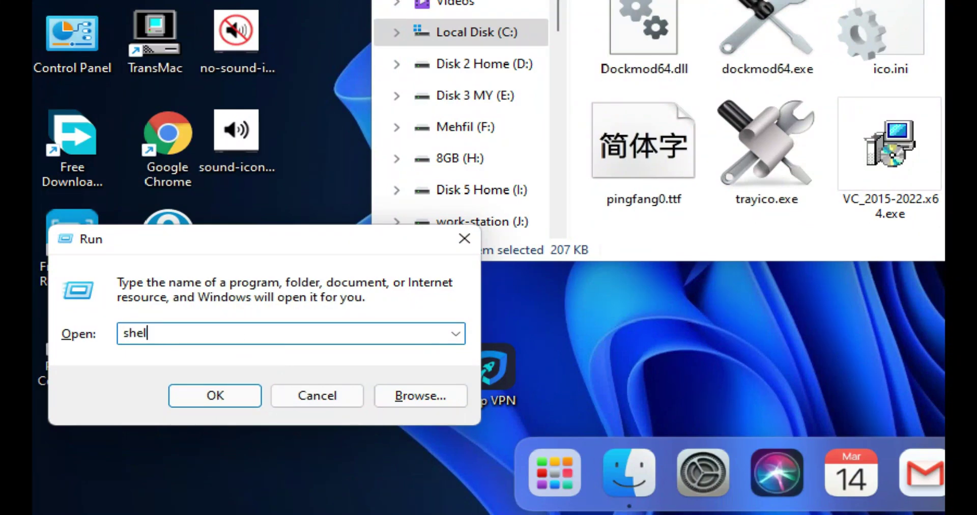
type("l:startup")
left_click(221, 396)
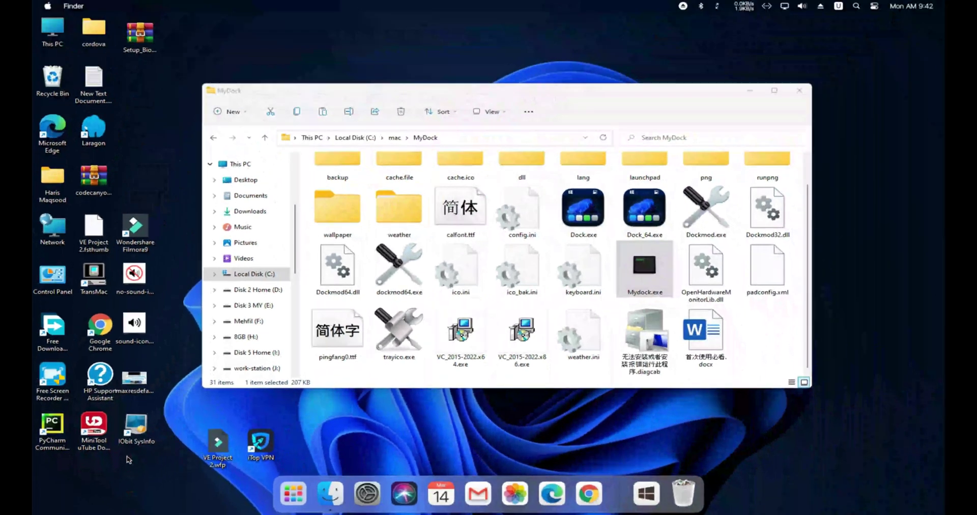
left_click_drag(386, 98, 463, 153)
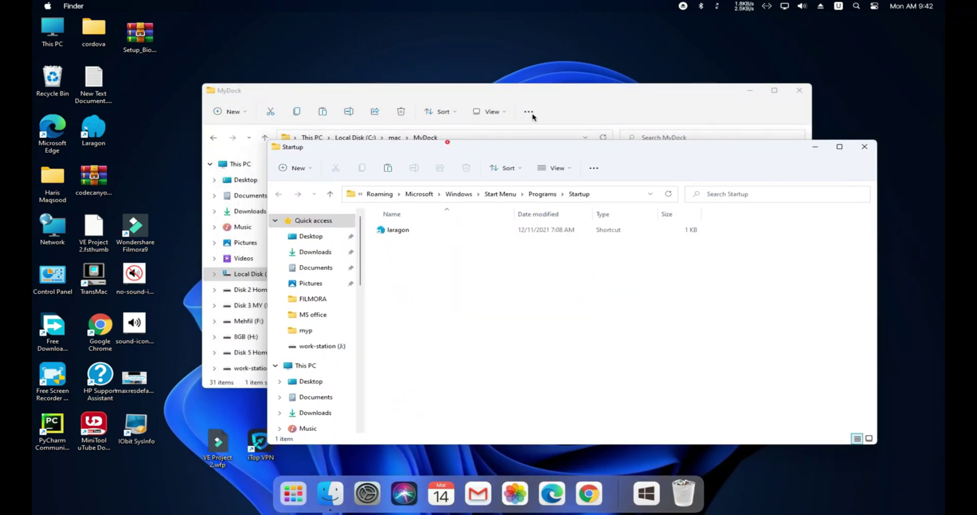
Create a shortcut to Mydock.exe inside the MyDock folder
left_click(563, 102)
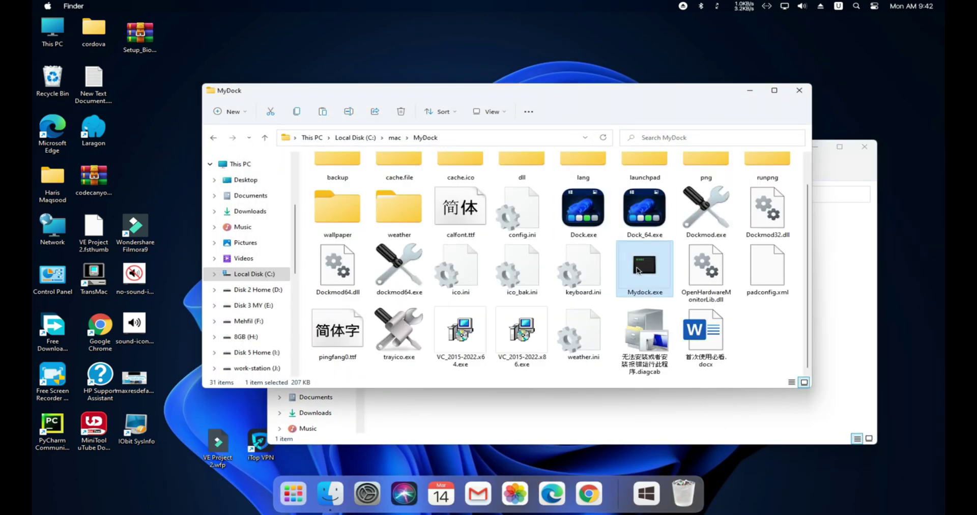
right_click(638, 271)
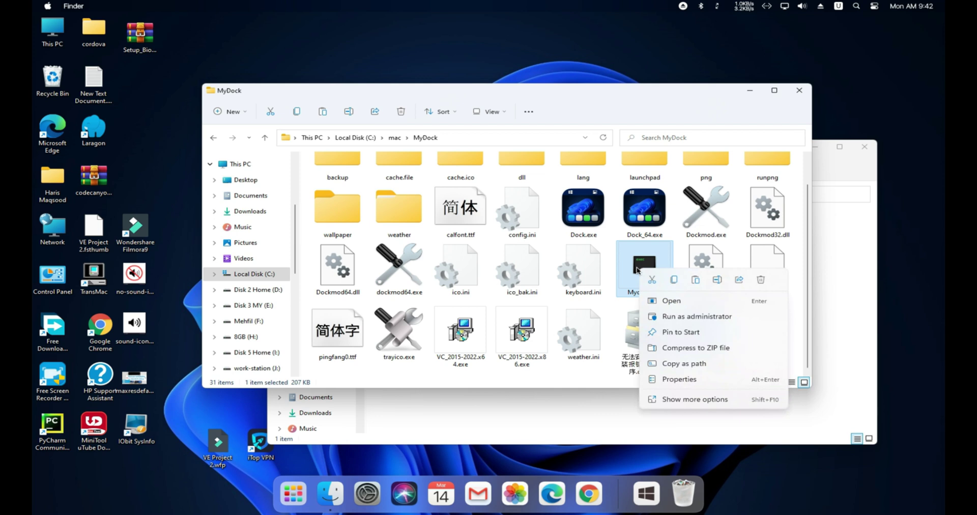
left_click(674, 283)
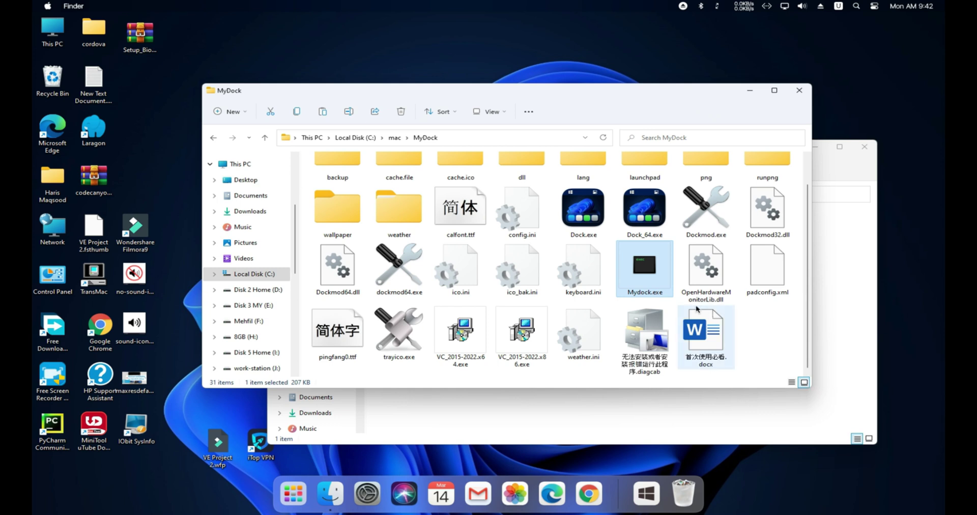
right_click(646, 250)
left_click(679, 380)
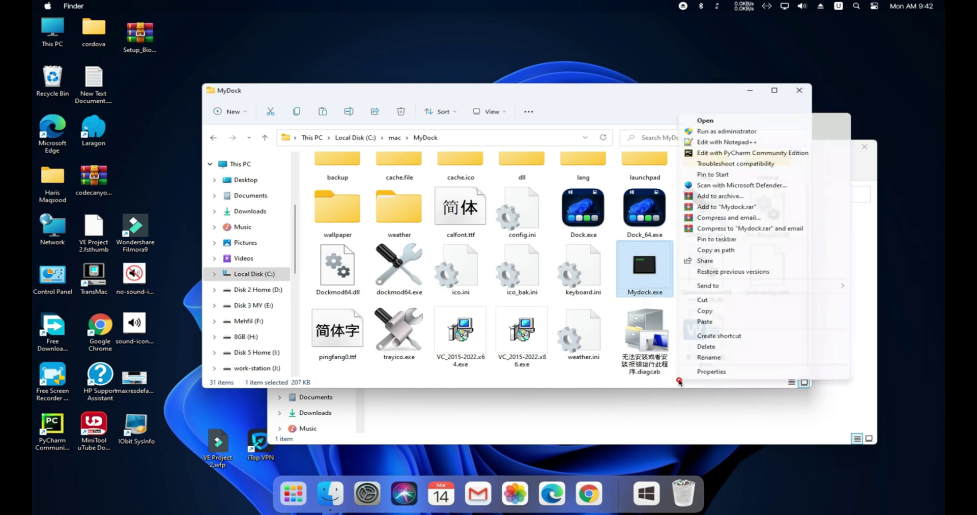
left_click(725, 336)
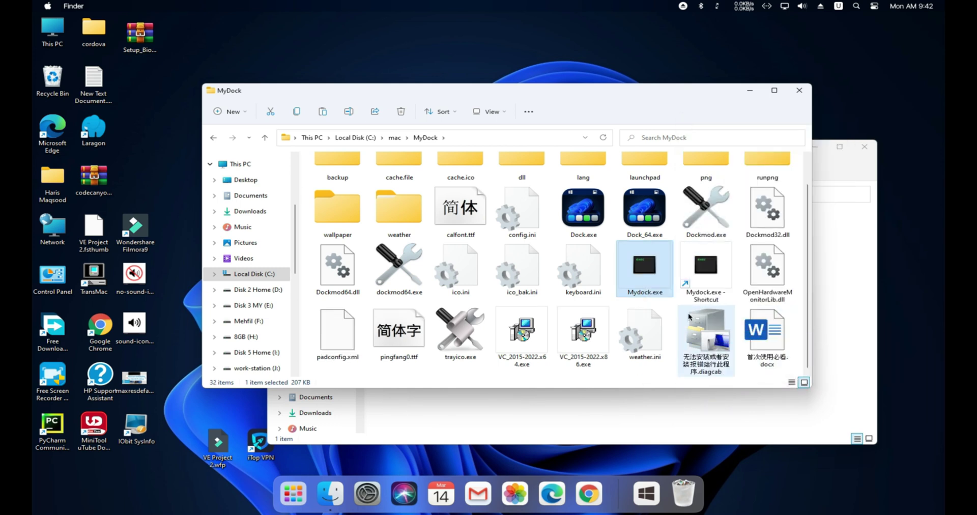
Copy the "Mydock.exe - Shortcut" file from the MyDock folder
left_click(697, 274)
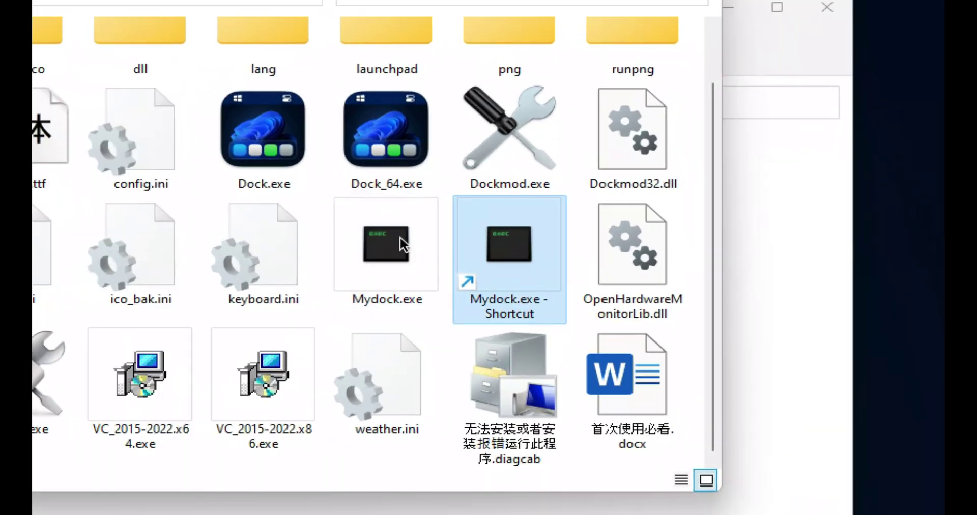
left_click(645, 286)
left_click(491, 249)
right_click(525, 247)
left_click(598, 265)
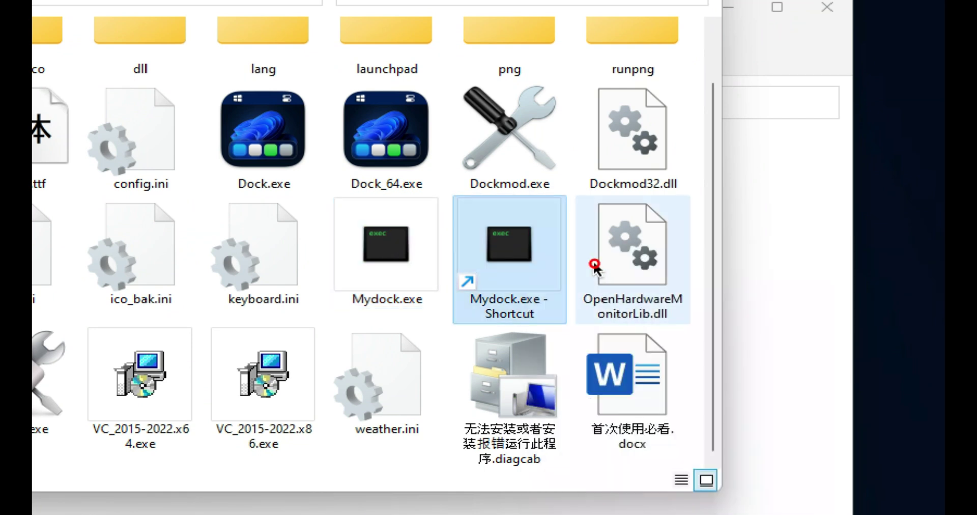
right_click(527, 252)
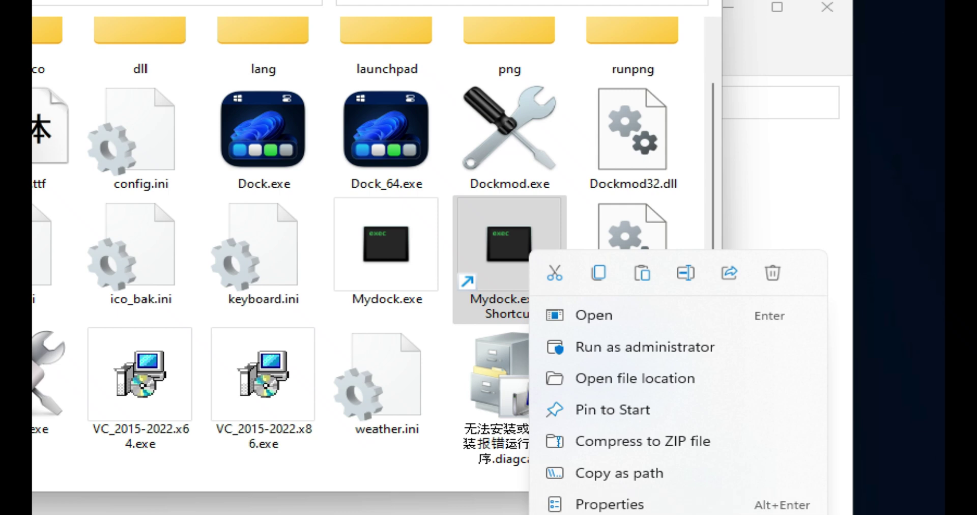
left_click(598, 274)
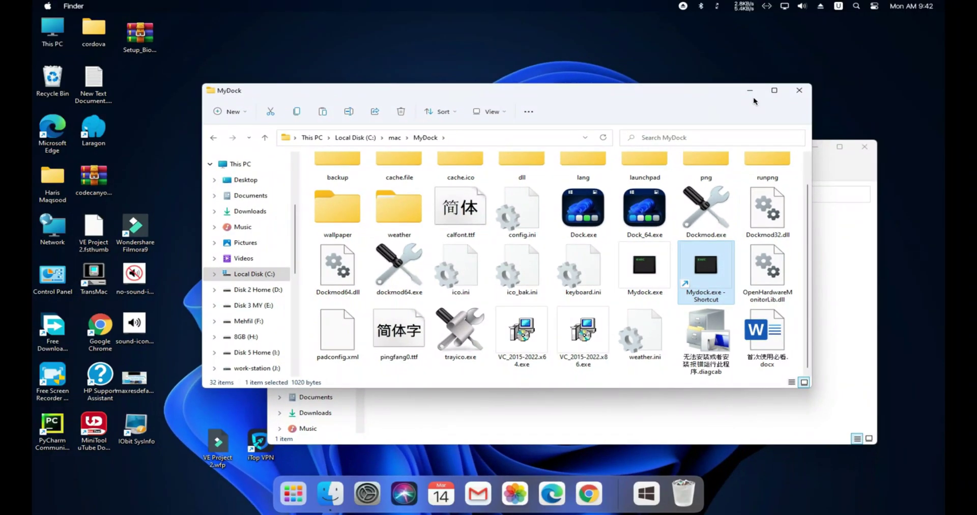
Minimize the MyDock window, paste the copied shortcut into the Startup folder and close that folder
left_click(750, 93)
left_click_drag(413, 146, 410, 82)
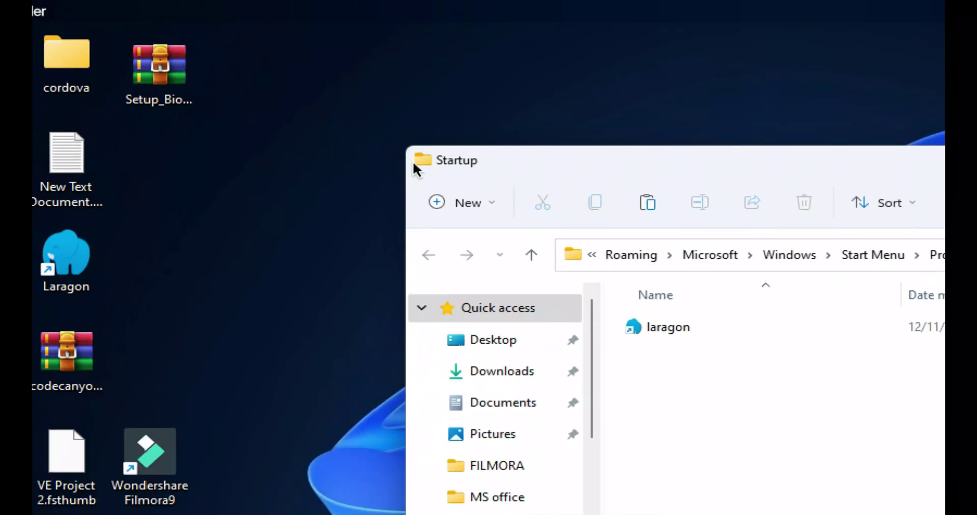
left_click_drag(670, 170, 425, 81)
left_click(526, 333)
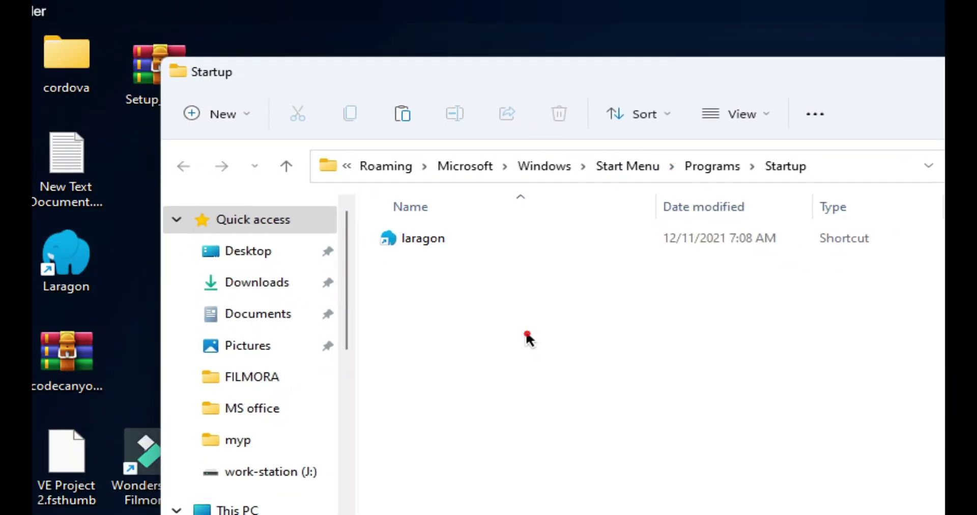
left_click(403, 112)
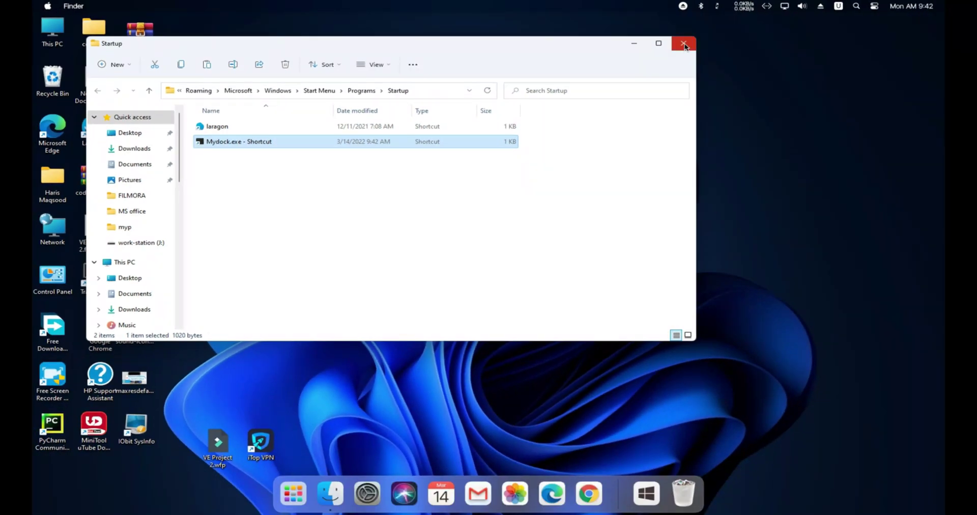
left_click(685, 46)
Hide all desktop icons by turning off Show desktop icons
right_click(402, 93)
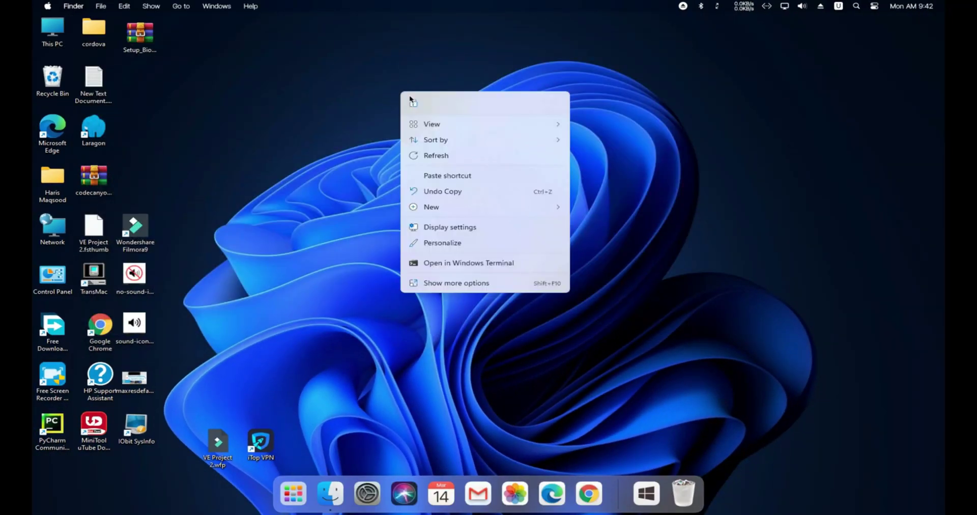
mouse_move(428, 125)
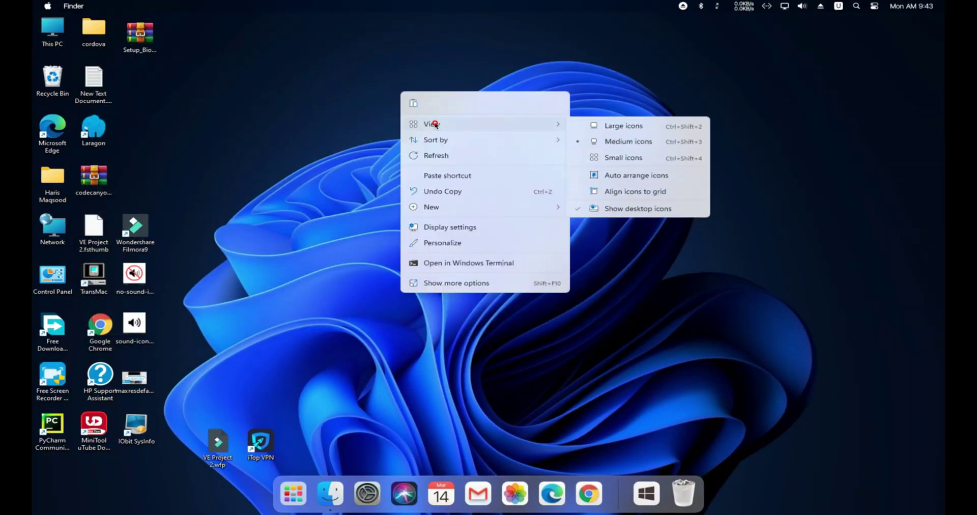
left_click(638, 210)
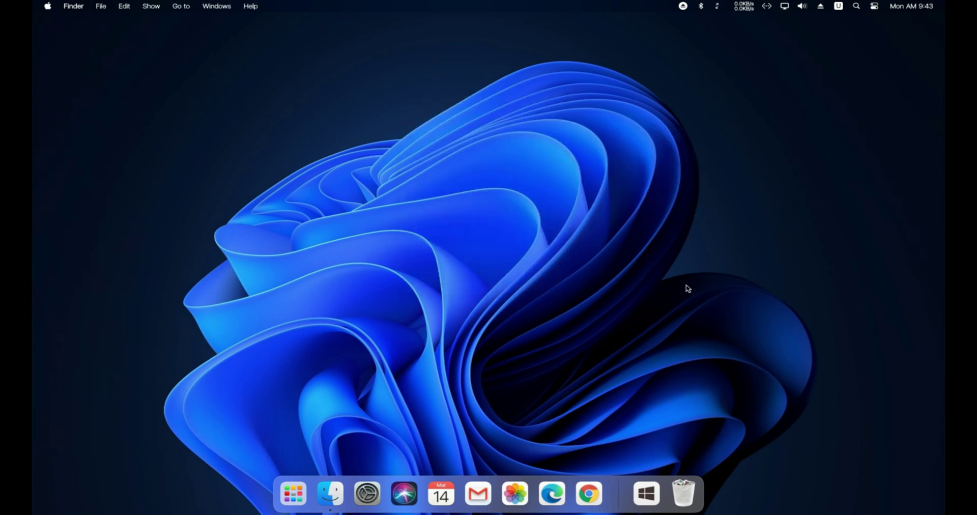
Refresh the desktop and briefly open the Start menu to check how it looks with the dock
right_click(465, 124)
left_click(508, 191)
key("super")
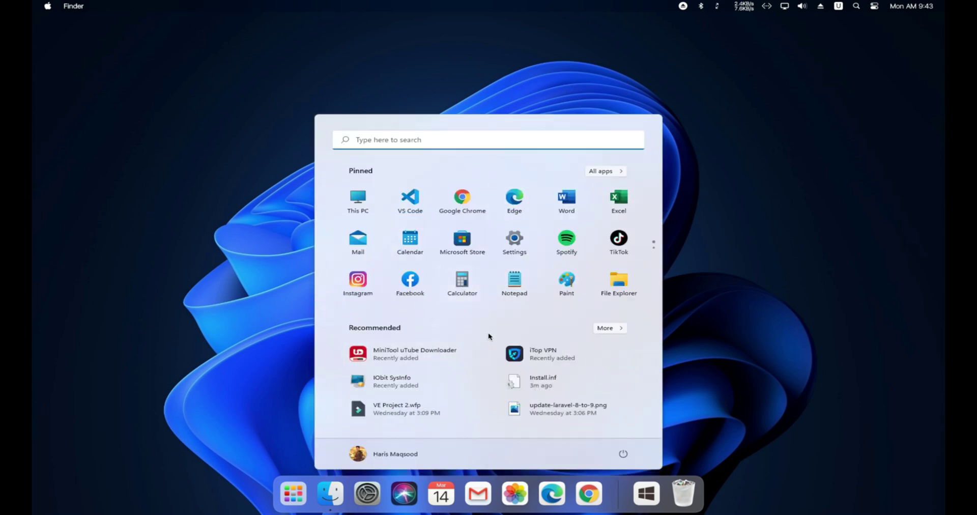
left_click(833, 261)
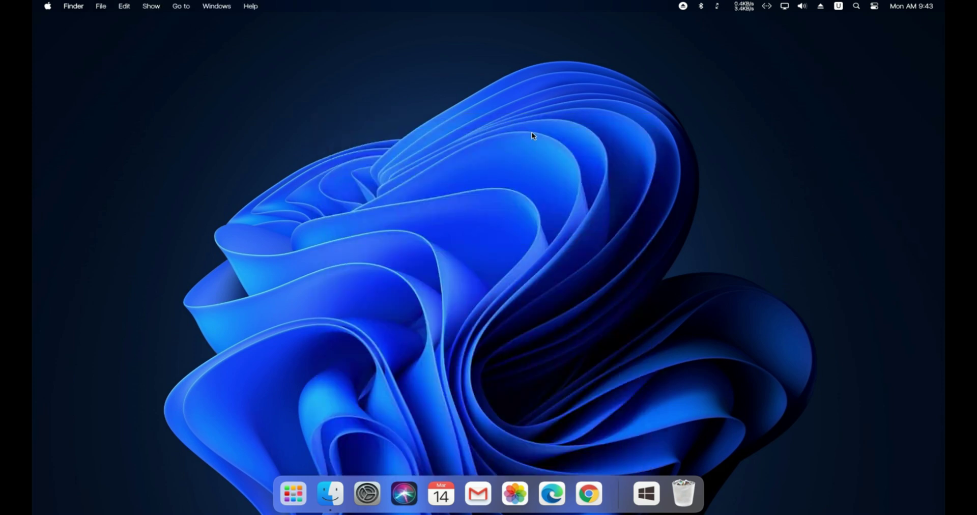
Set the Windows color mode to Dark in the Personalization color settings
right_click(533, 135)
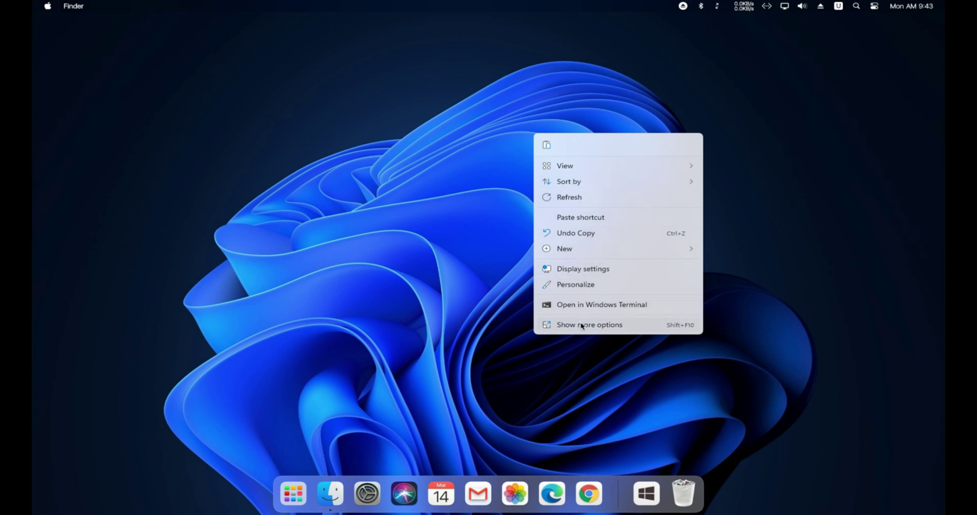
left_click(582, 284)
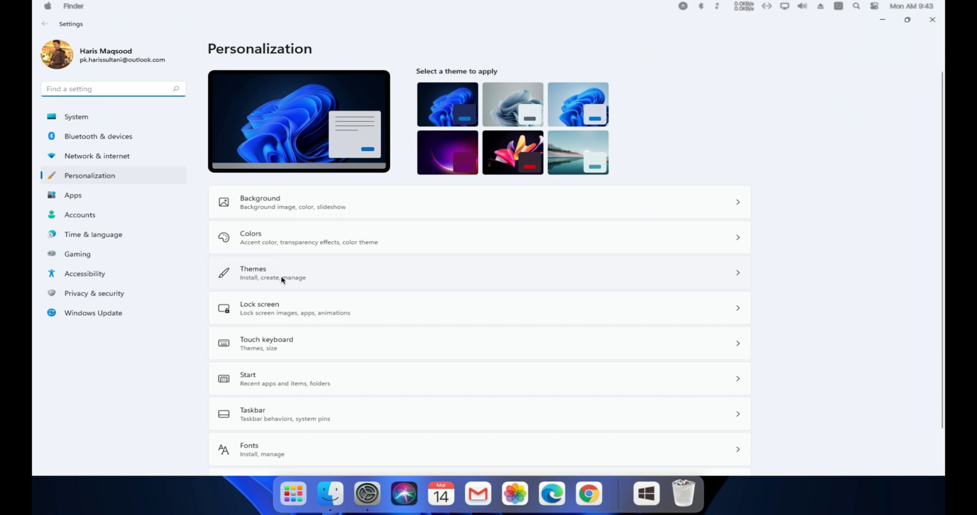
left_click(370, 277)
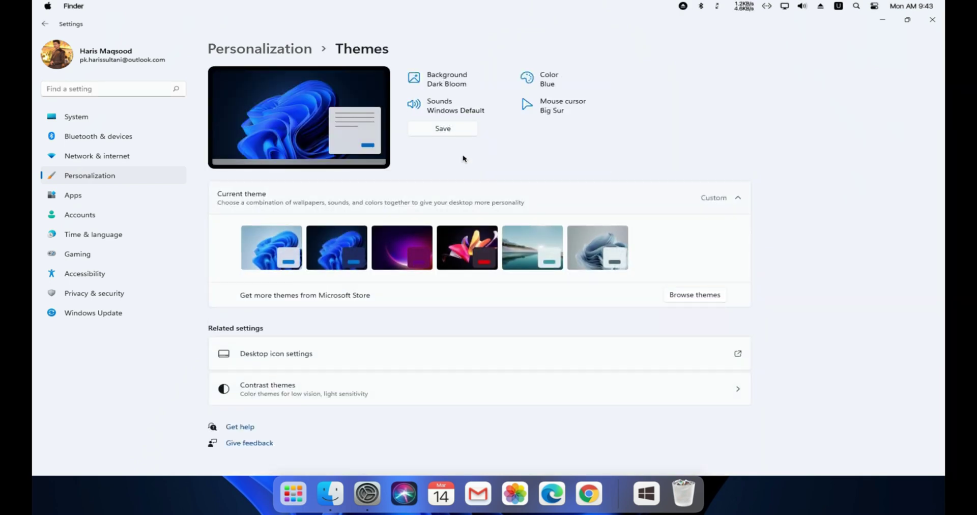
left_click(89, 173)
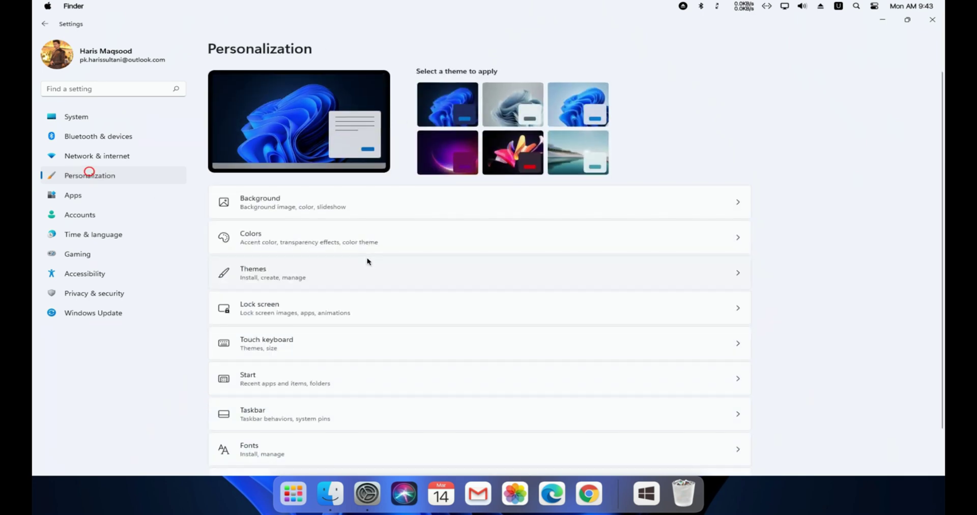
left_click(280, 244)
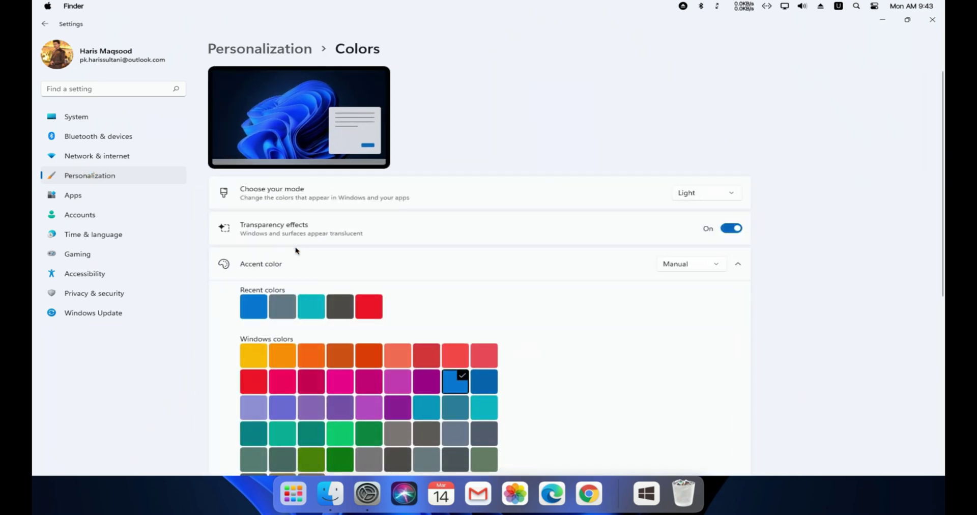
left_click(711, 194)
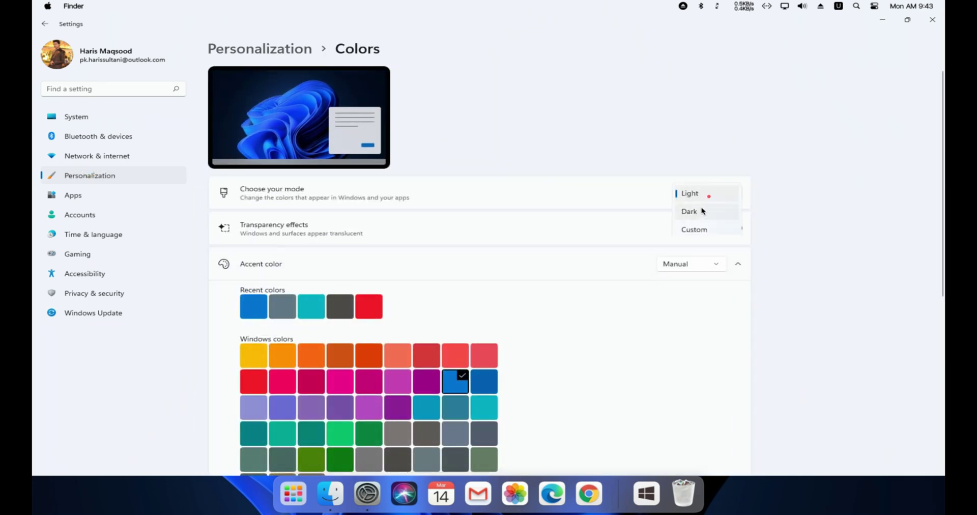
left_click(689, 211)
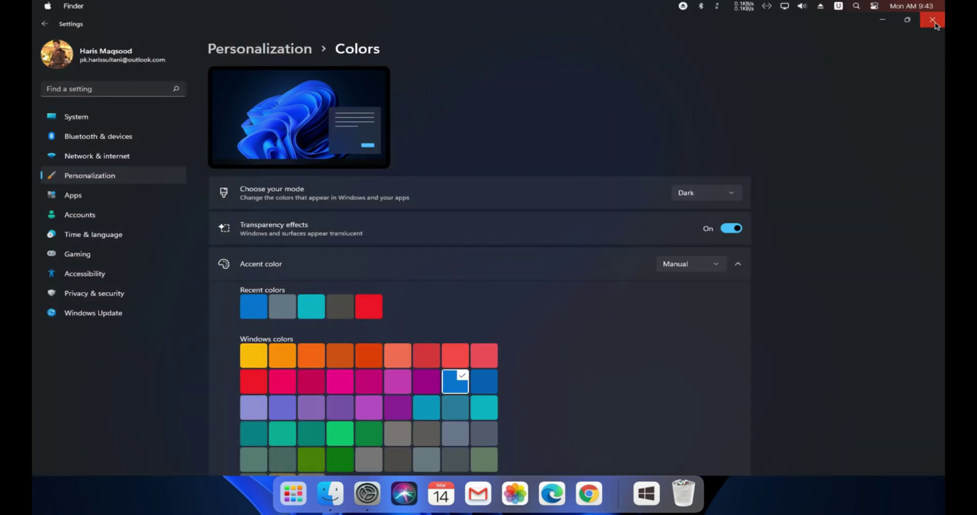
Close the color settings, refresh the desktop and briefly view the Apple menu
left_click(934, 21)
right_click(441, 76)
left_click(476, 141)
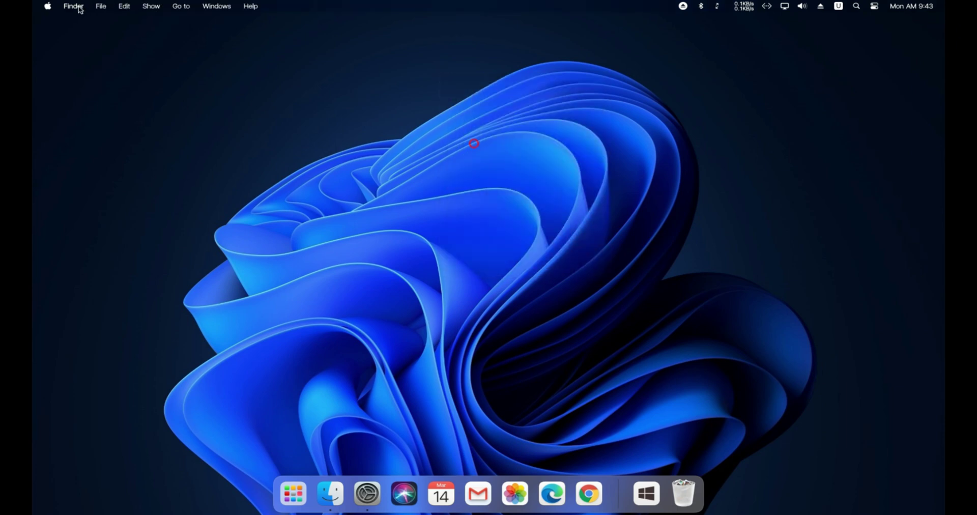
left_click(49, 7)
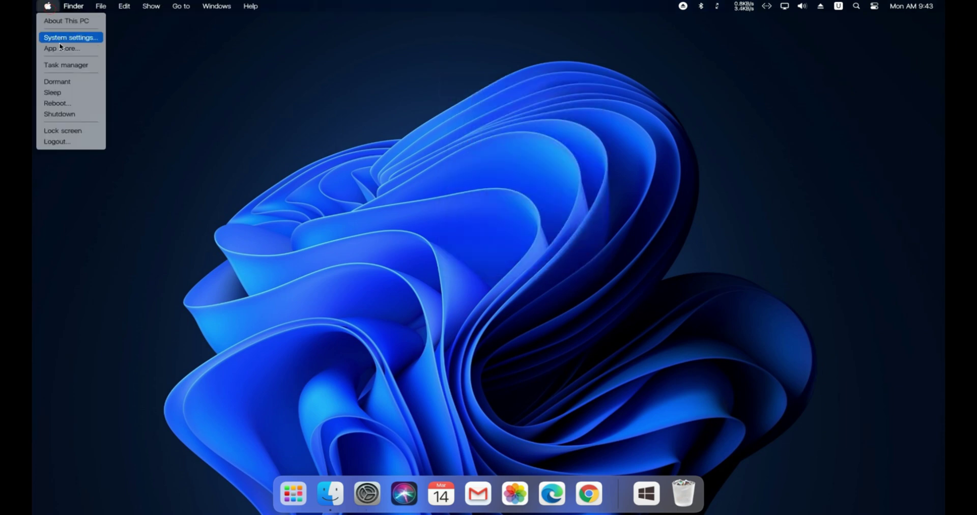
left_click(431, 349)
Restart the crashed dock program and close the MyDock folder window
mouse_move(331, 489)
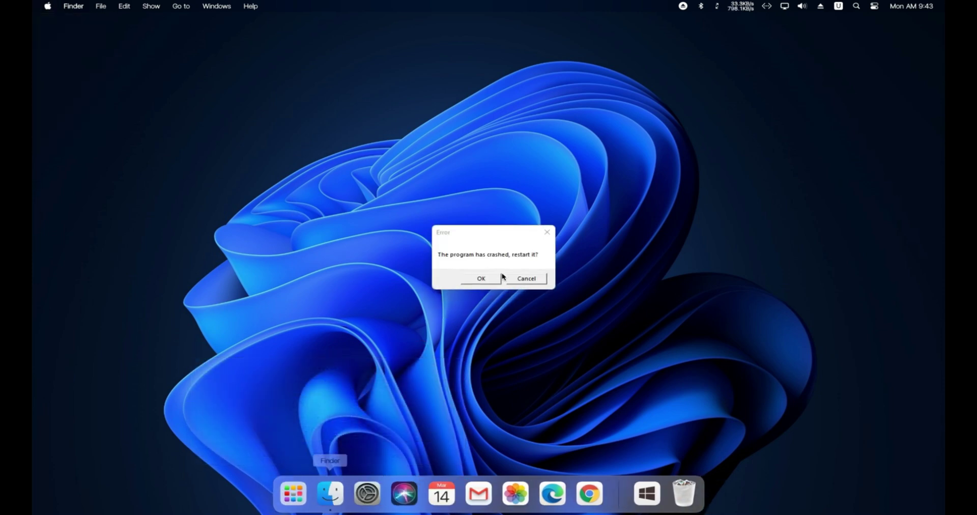
left_click(481, 278)
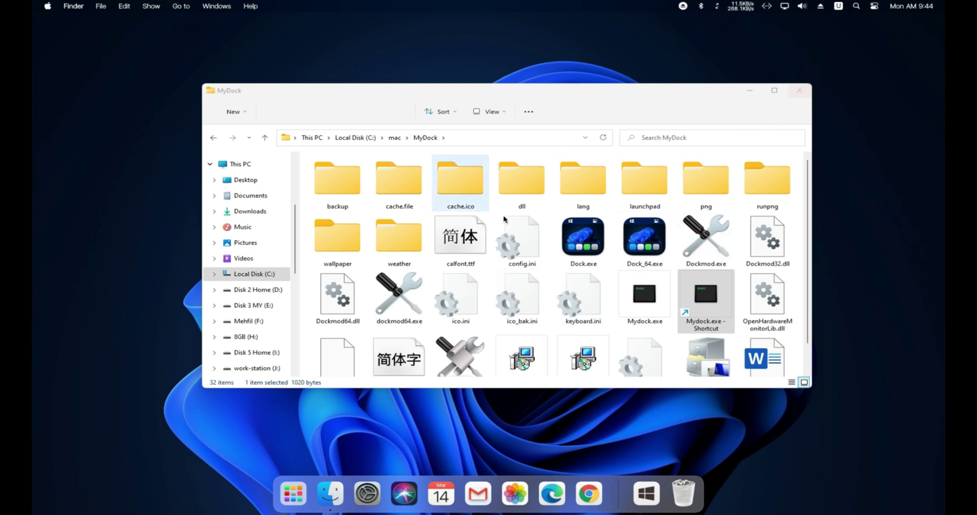
left_click(802, 92)
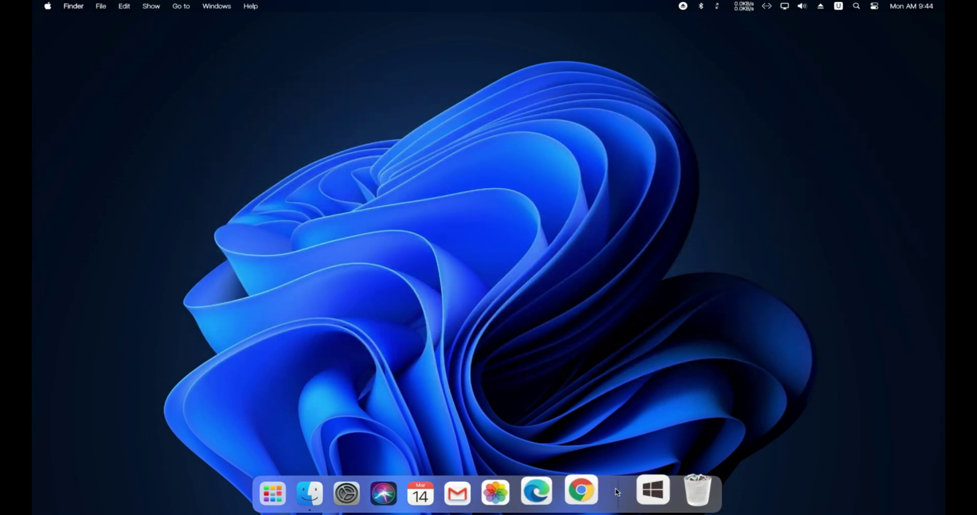
Open the MyDockFinder preferences and try the Dark global interface color mode before returning it to Light
left_click(75, 7)
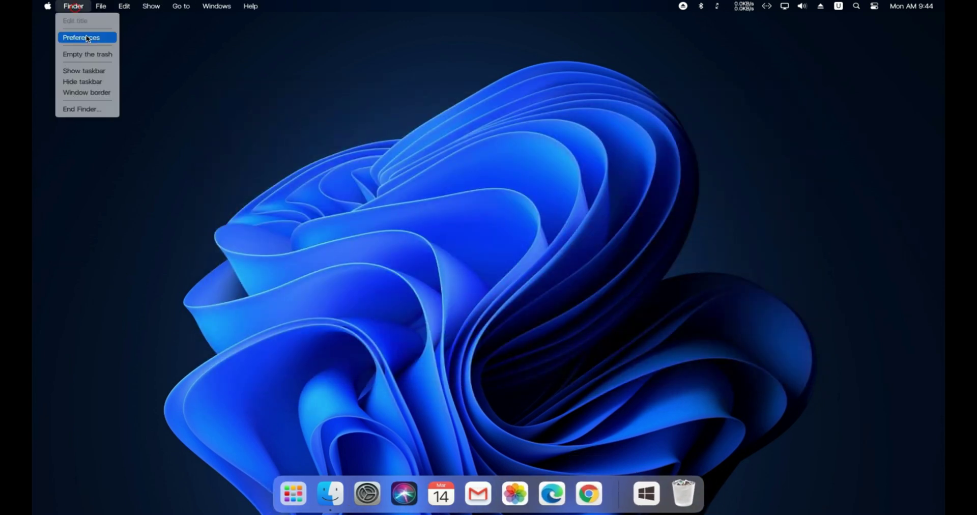
left_click(78, 38)
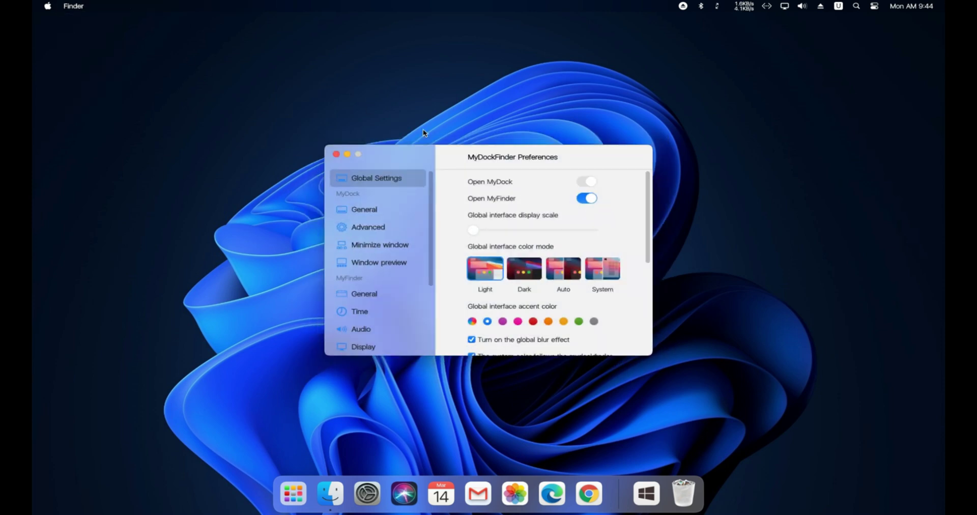
left_click_drag(463, 164, 461, 105)
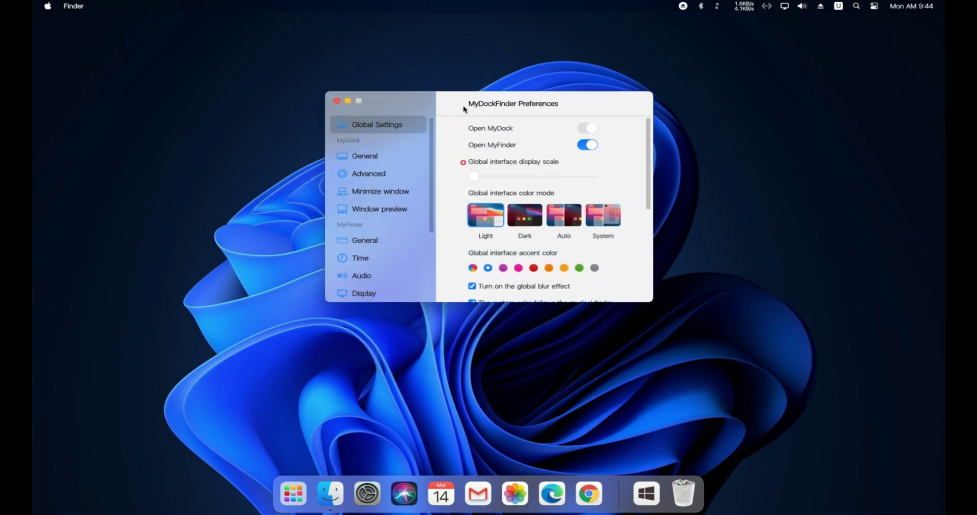
left_click(530, 216)
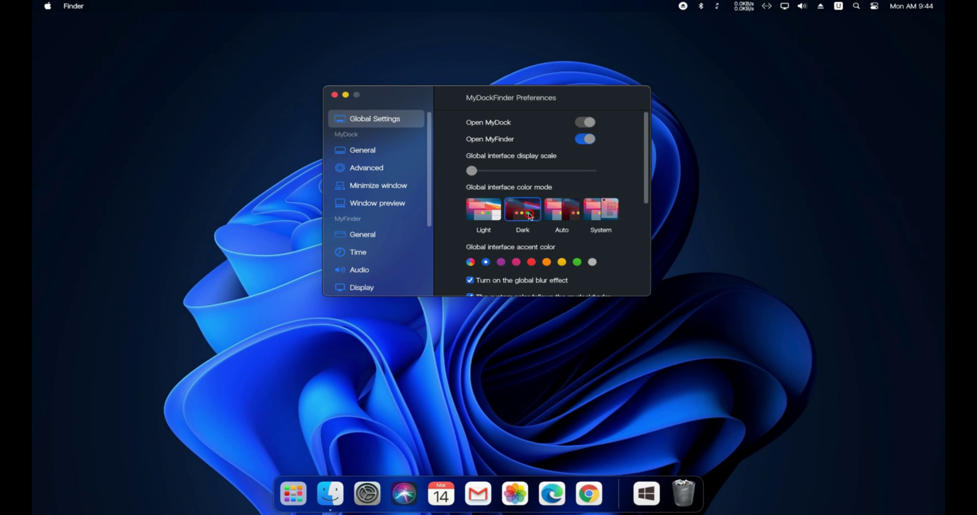
left_click(494, 214)
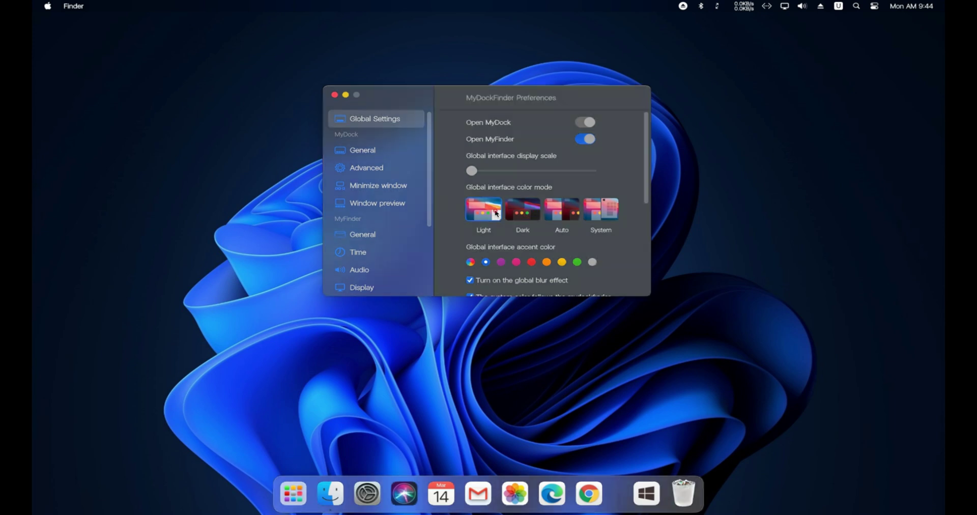
scroll(560, 212, "down", 5)
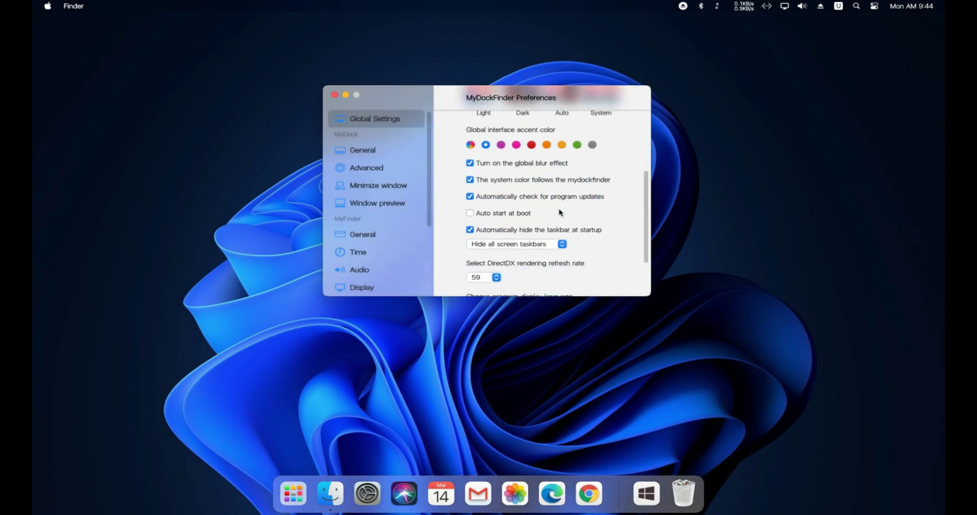
Turn on System dark mode in the menu bar's display options
left_click(784, 6)
left_click(798, 60)
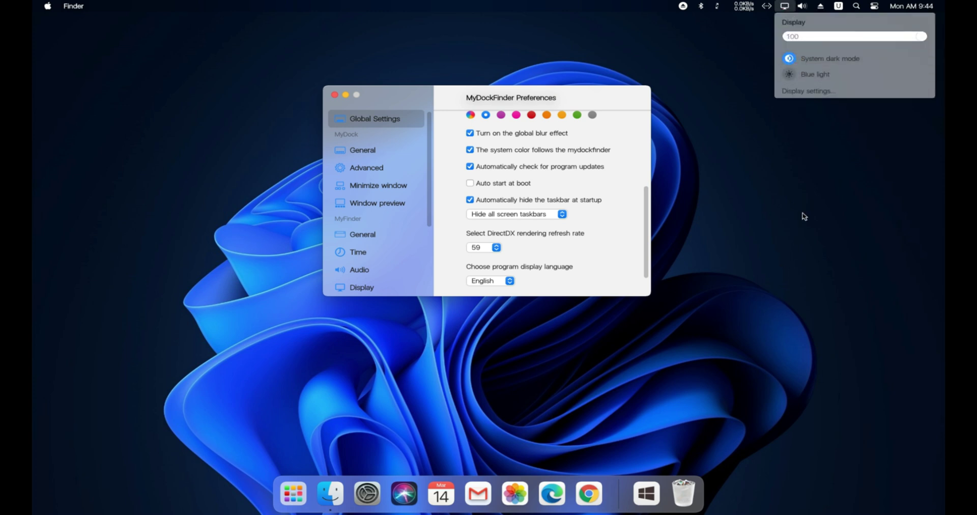
left_click(760, 185)
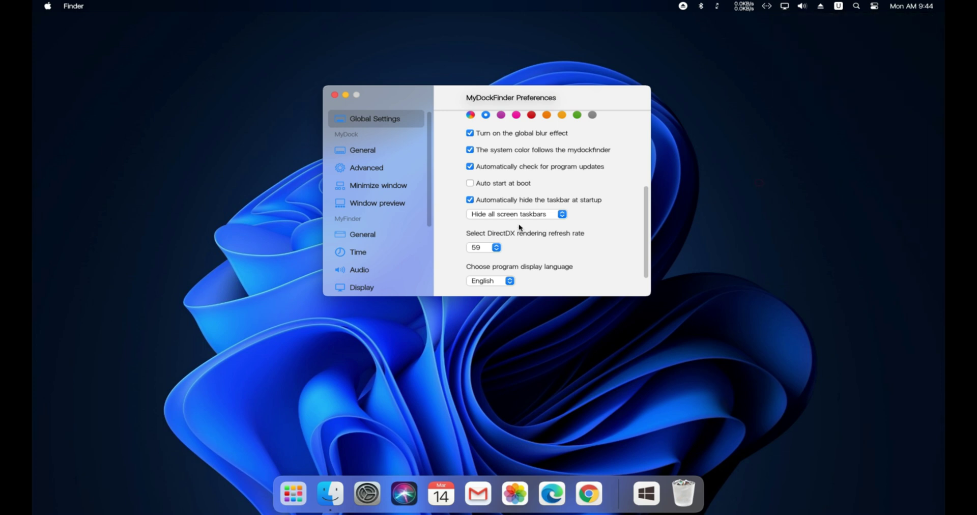
Check the dark look of the Desktop folder in File Explorer, and close it along with the MyDockFinder preferences
left_click(334, 491)
left_click(448, 188)
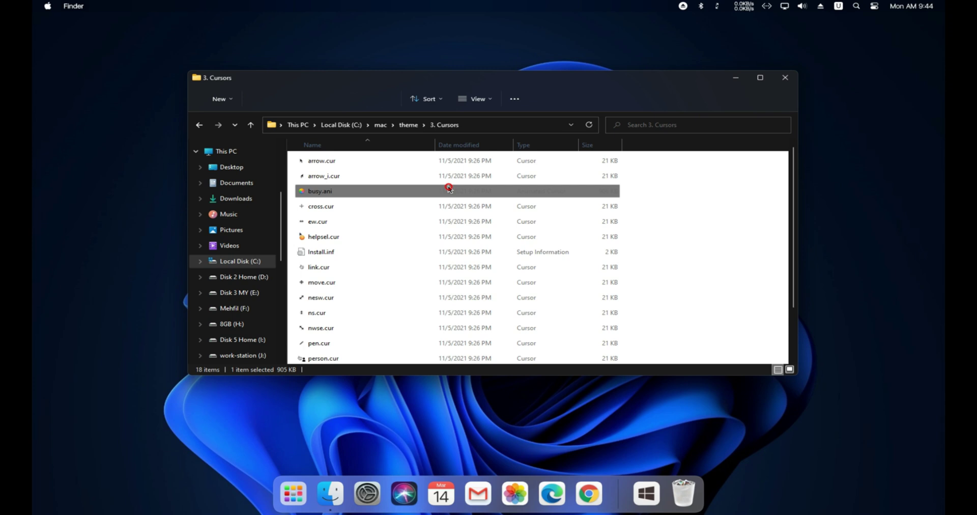
left_click(250, 170)
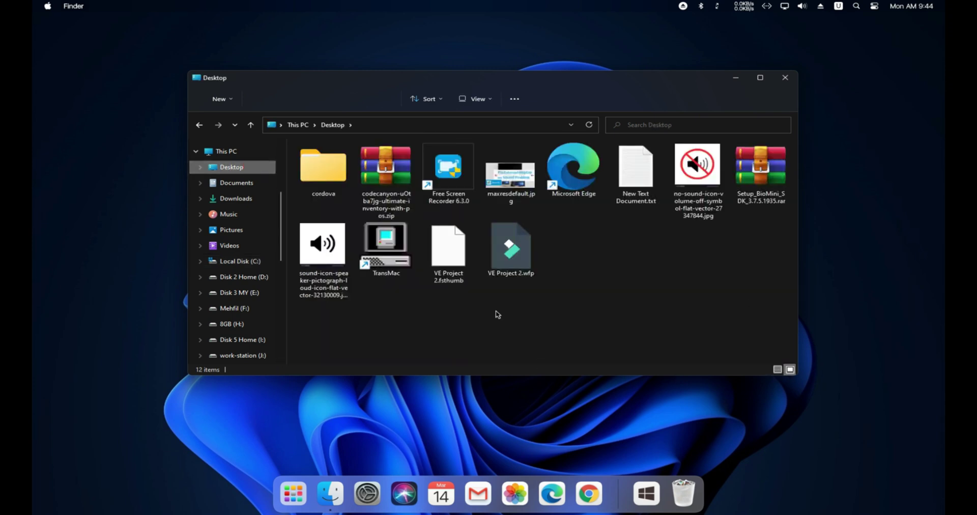
left_click(785, 77)
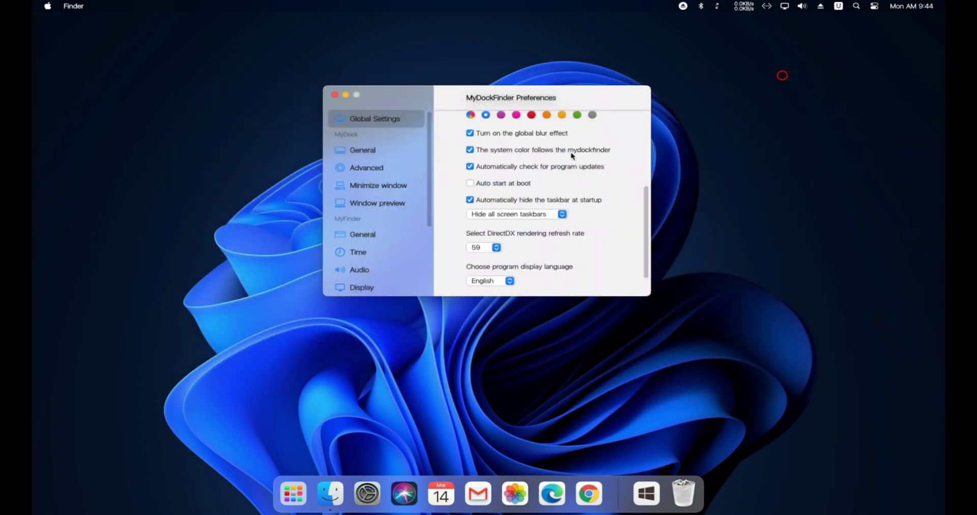
scroll(542, 204, "up", 5)
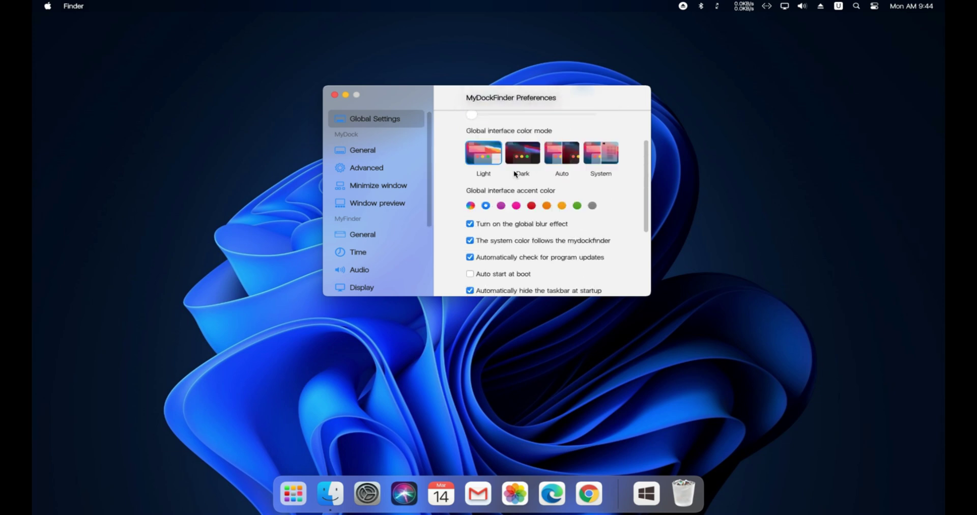
left_click(332, 95)
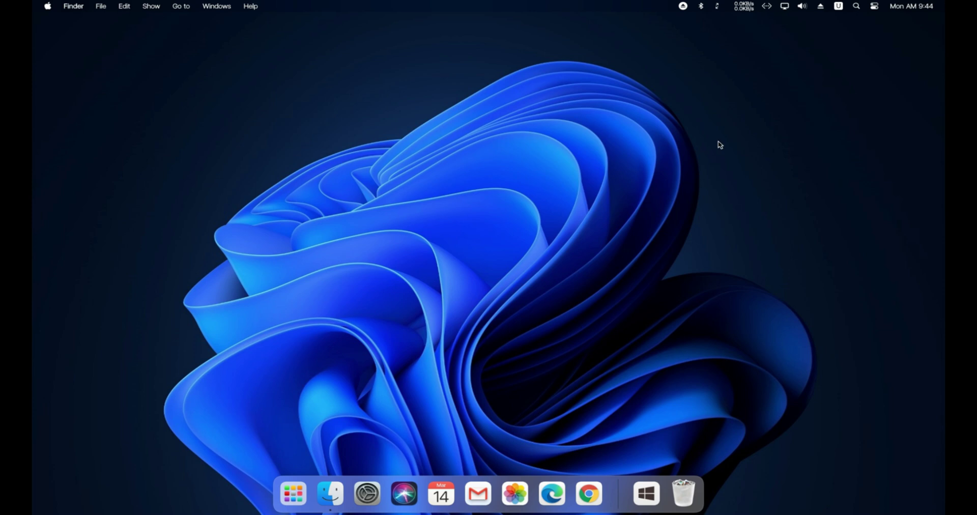
Clear all notifications and collapse the calendar under the menu bar clock, and refresh the desktop
left_click(923, 7)
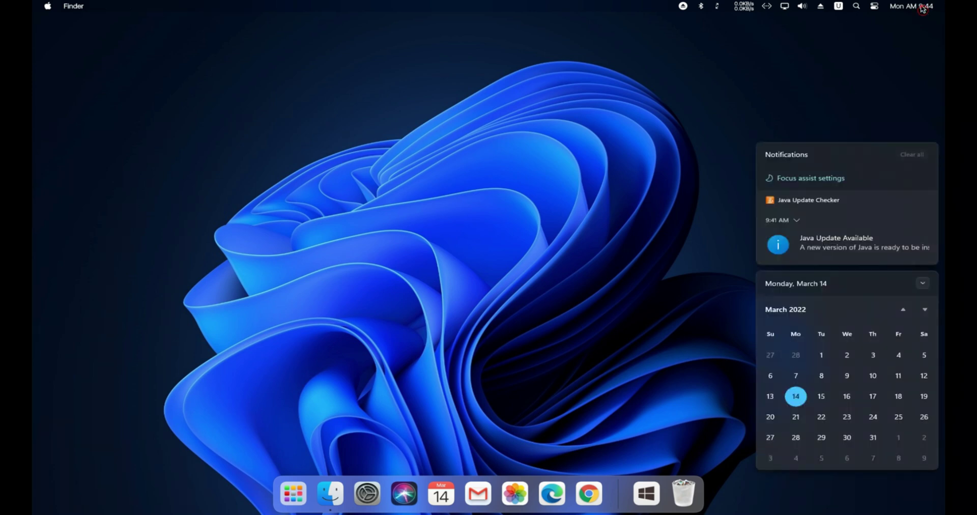
left_click(919, 159)
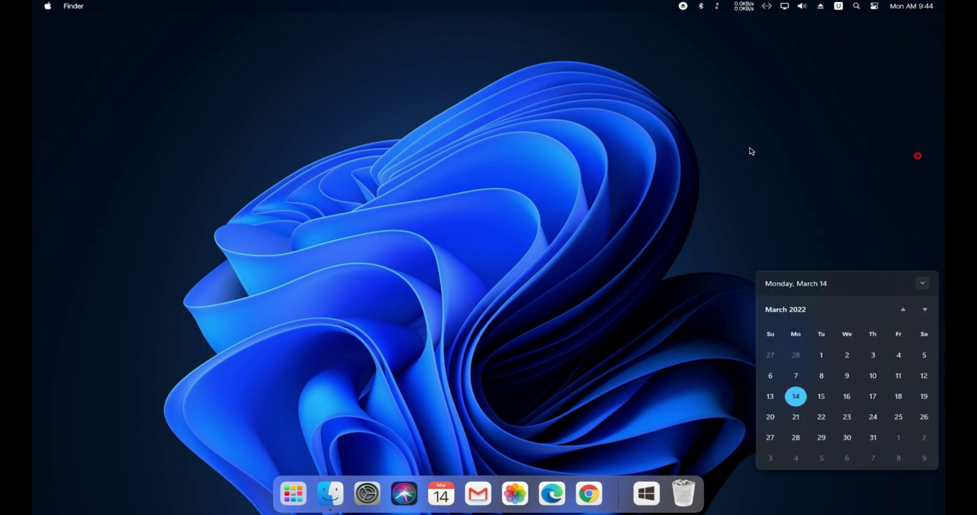
left_click(923, 286)
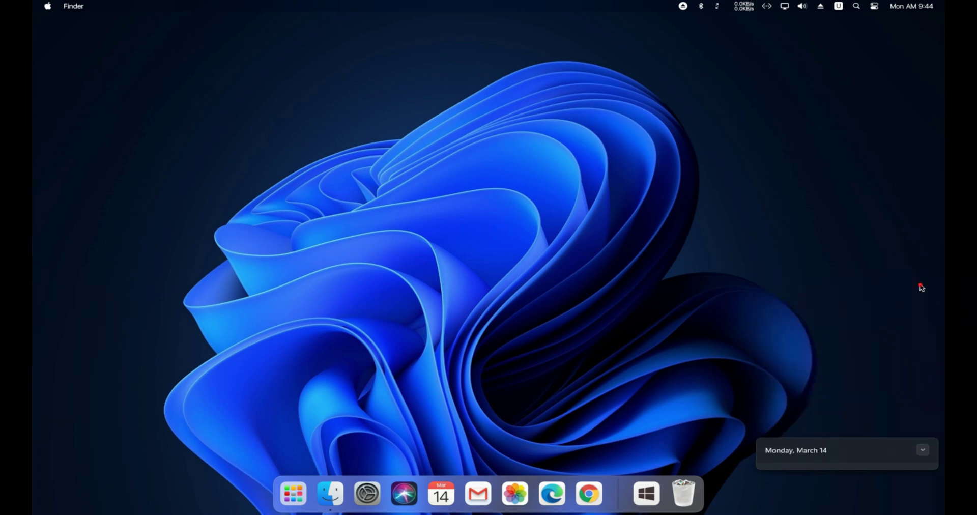
left_click(611, 268)
right_click(328, 190)
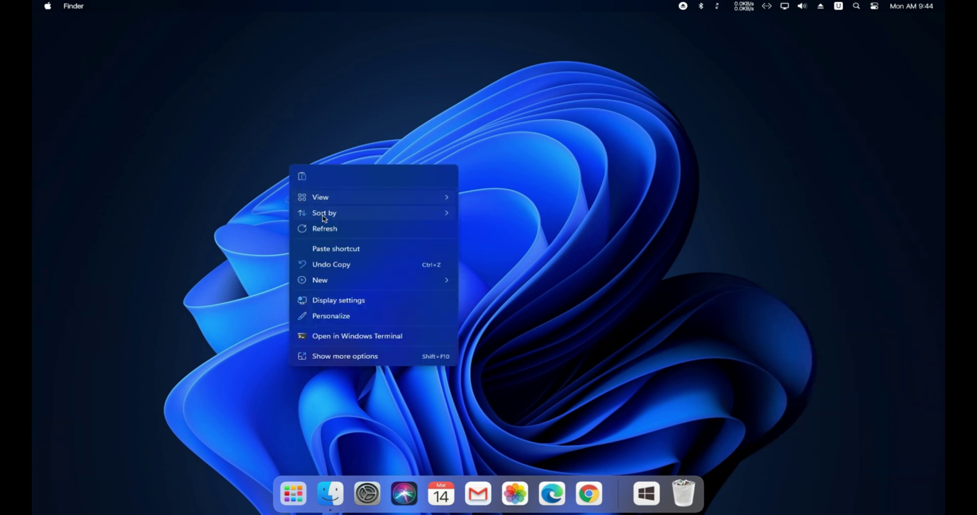
left_click(319, 230)
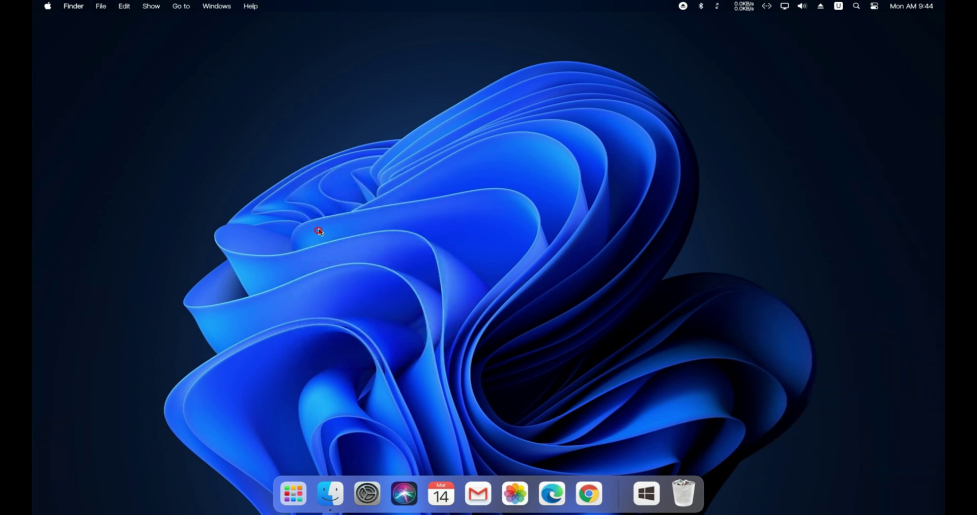
Enable the CPU monitor with the graph display style in the MyDockFinder Monitor preferences and close the preferences
left_click(71, 6)
left_click(76, 39)
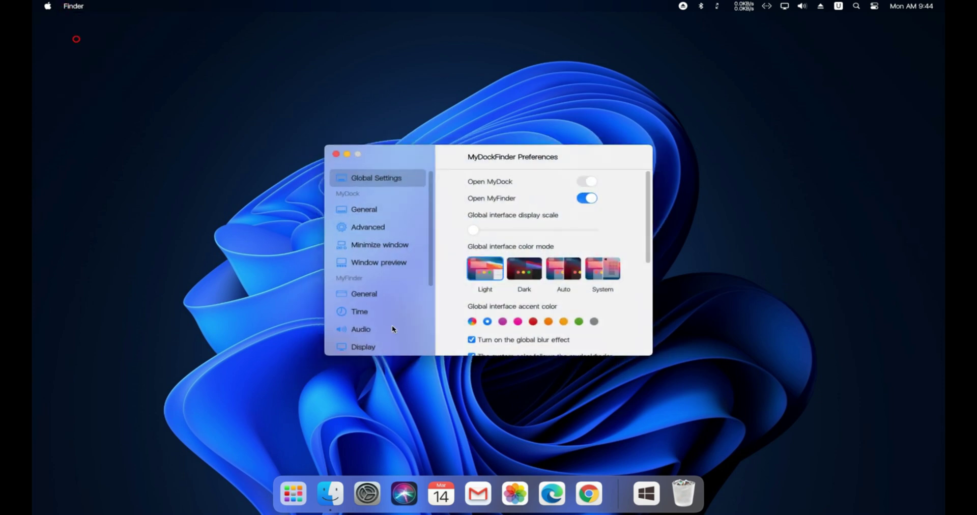
scroll(367, 329, "down", 2)
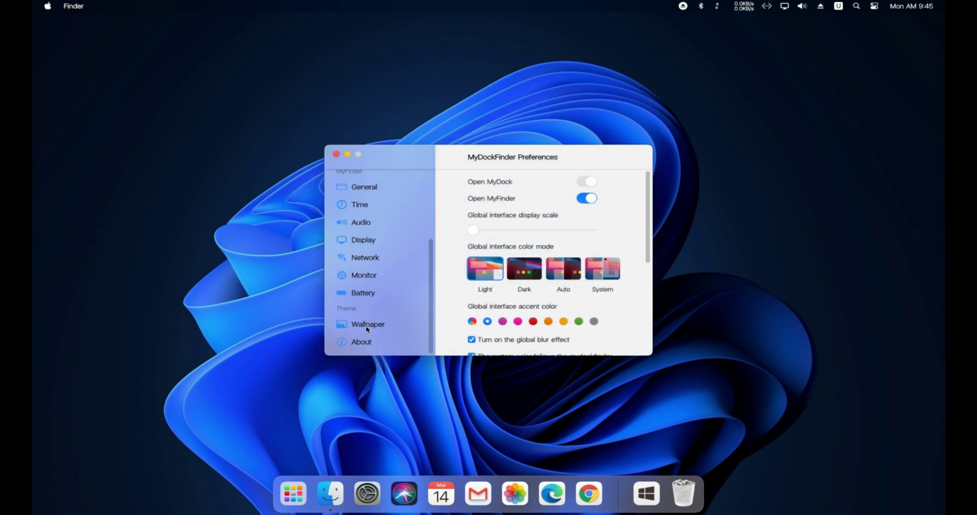
left_click(374, 276)
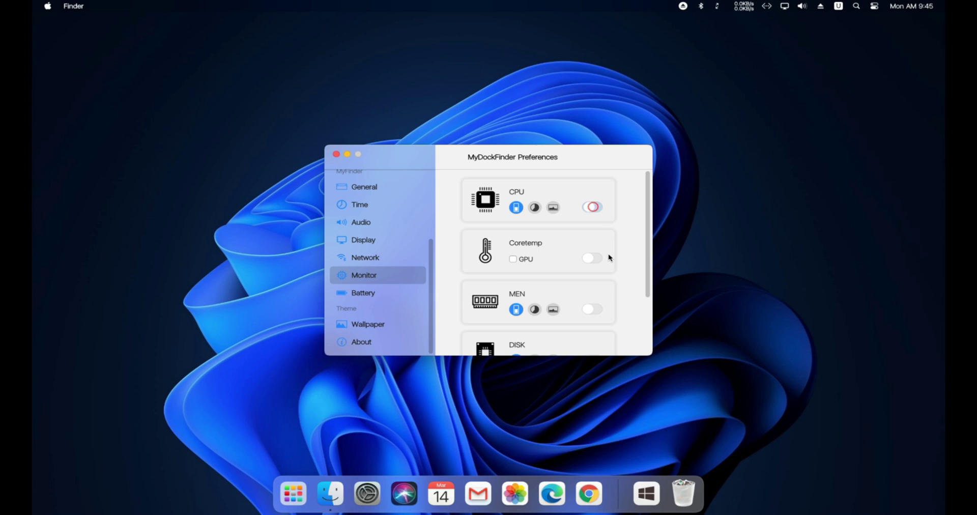
left_click(592, 207)
left_click(553, 208)
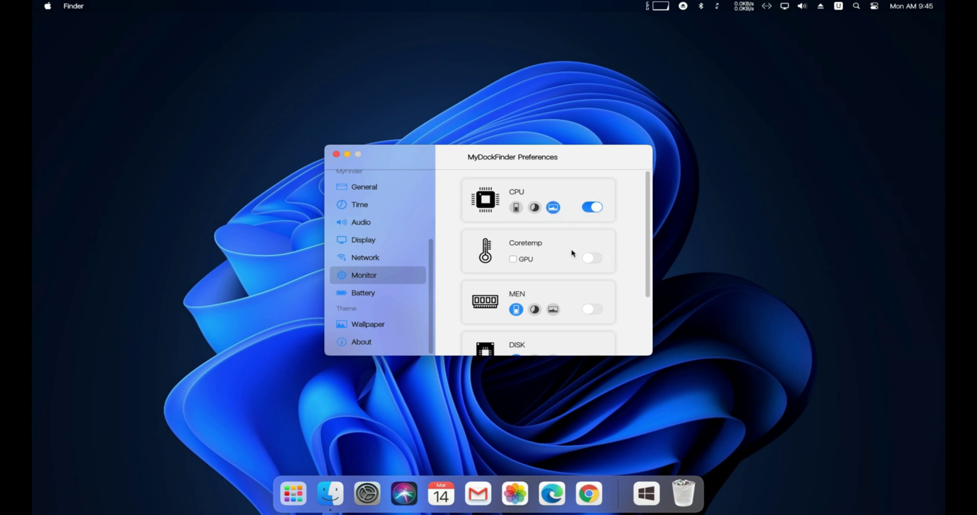
scroll(559, 234, "down", 4)
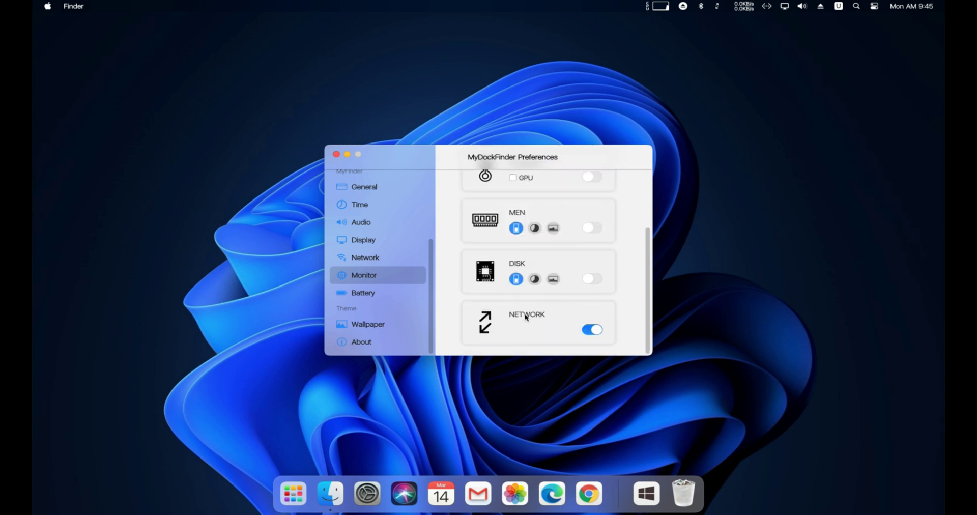
left_click(337, 155)
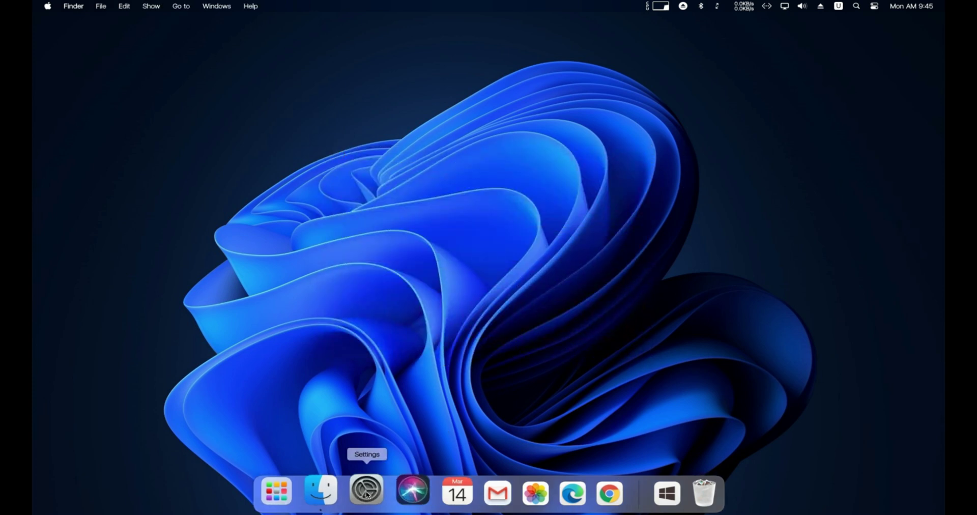
Open the mac\theme folder on Local Disk (C:) and look briefly into its 3. Cursors folder
left_click(336, 494)
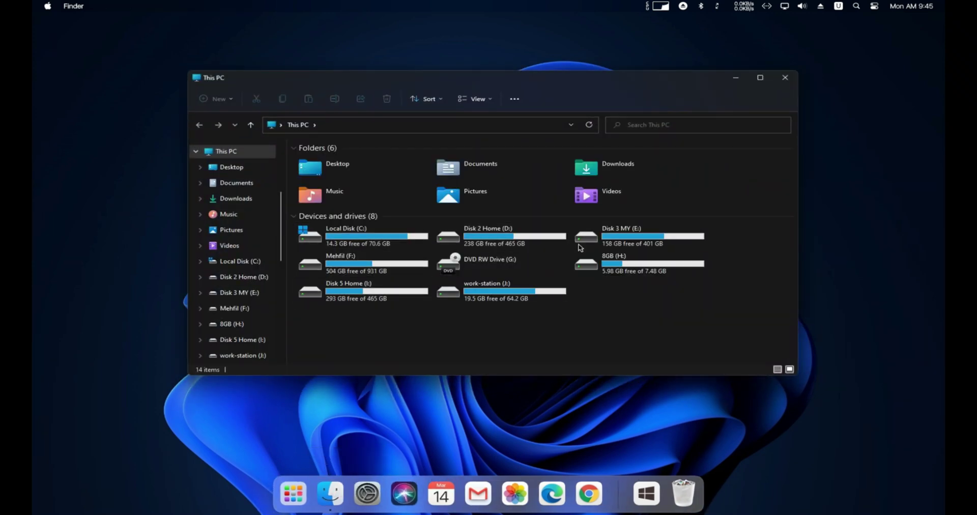
double_click(399, 236)
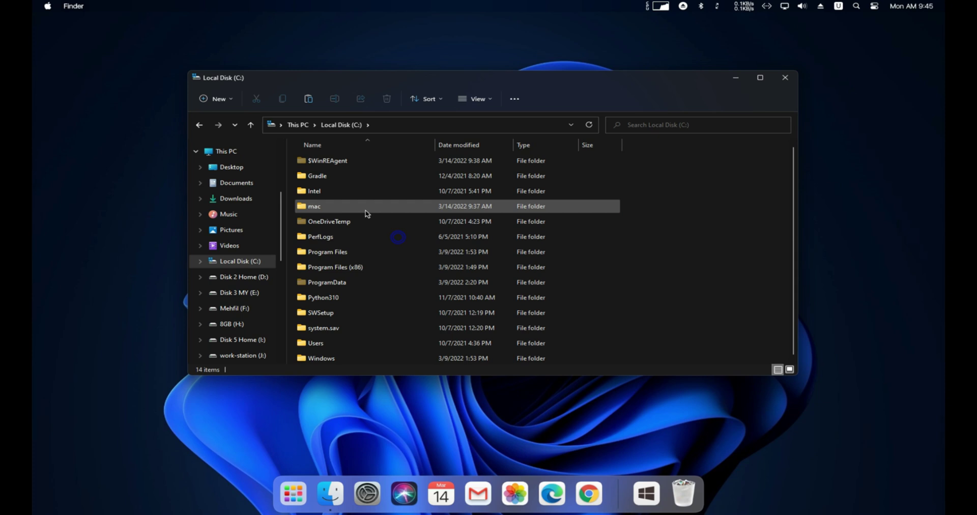
left_click(366, 210)
double_click(367, 209)
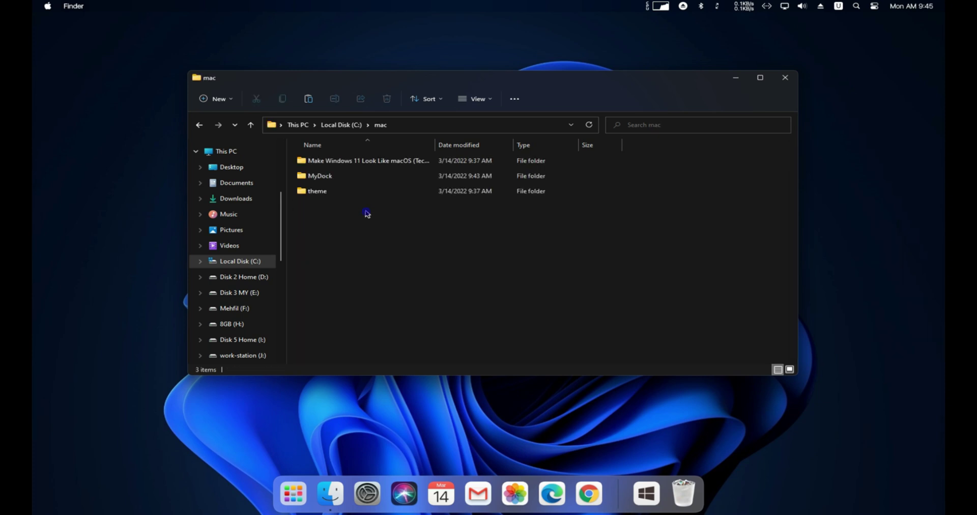
double_click(331, 192)
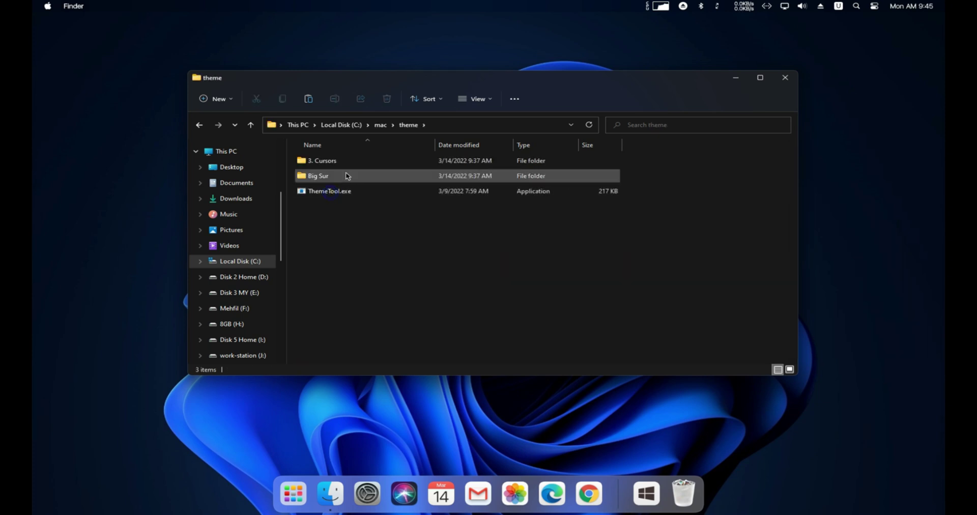
double_click(348, 161)
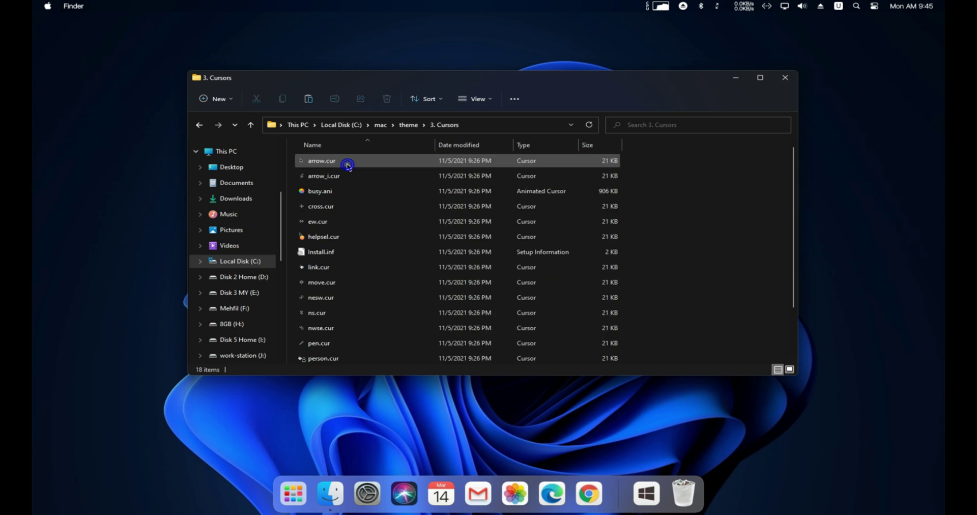
key("alt+Left")
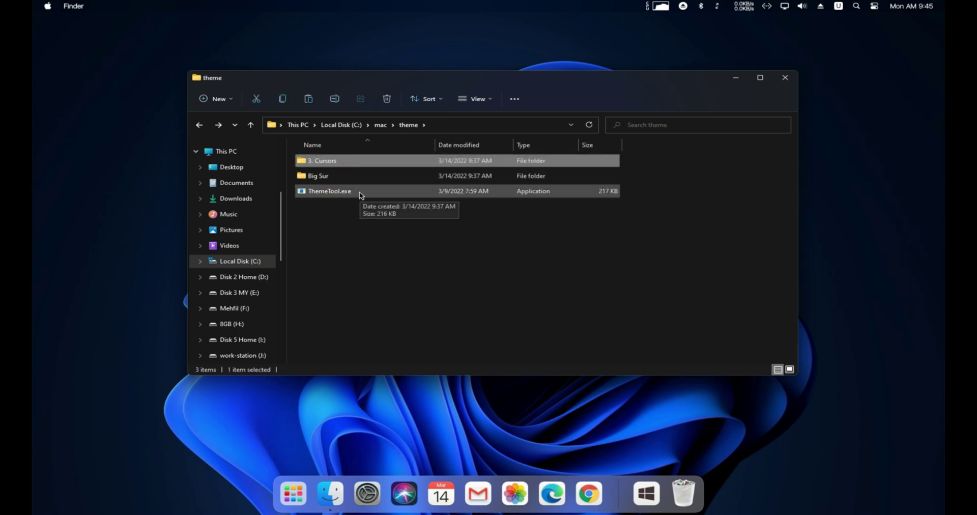
Look through the Make Windows 11 Look Like macOS (Tech Rifle) folder and its 1. 7TSP Icon Theme subfolder, and return to mac\theme
left_click(321, 191)
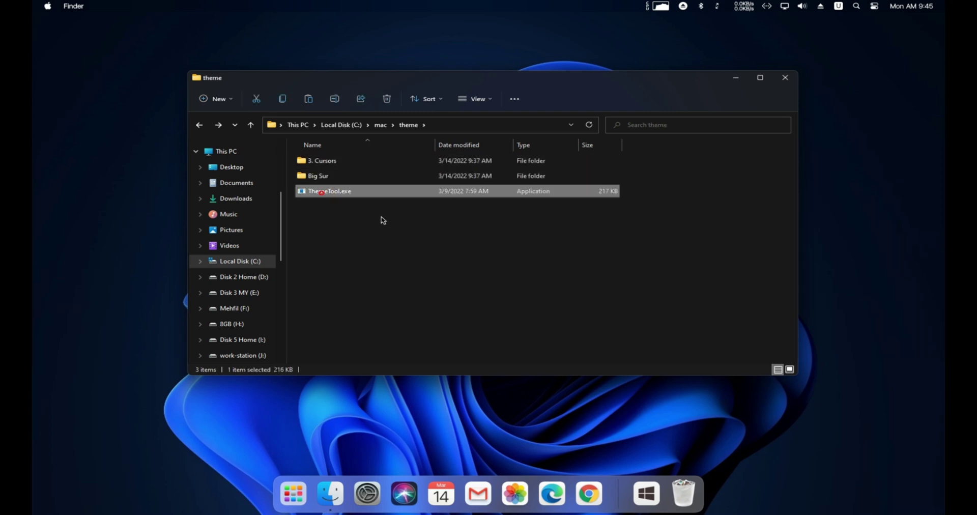
right_click(340, 193)
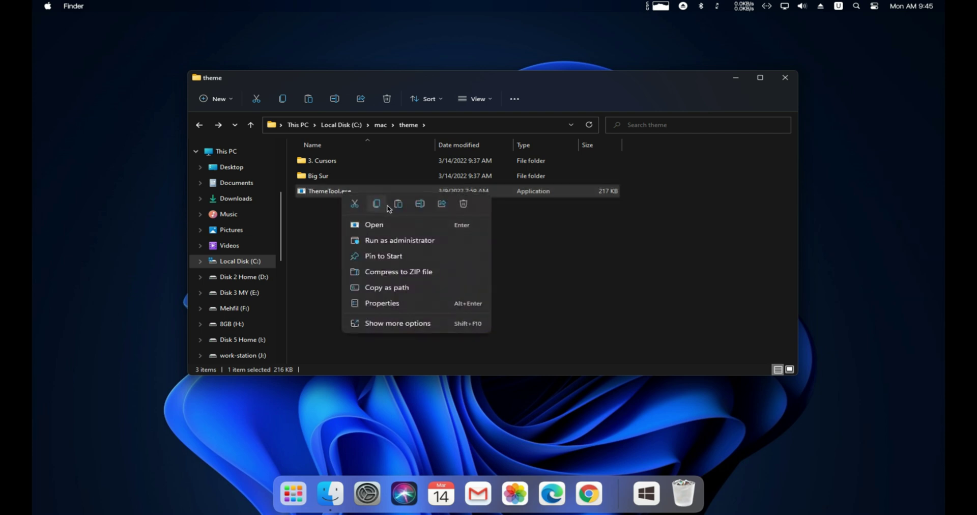
left_click(355, 205)
key("alt+Up")
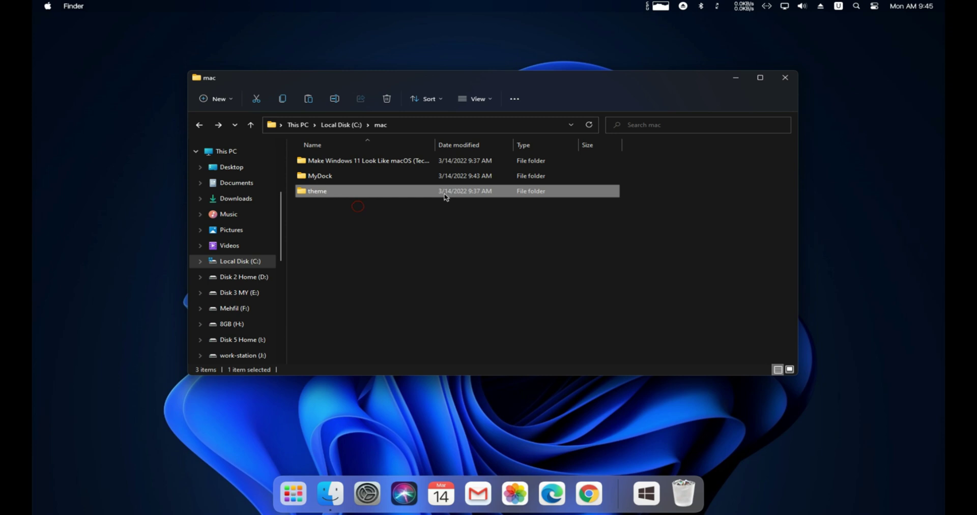
double_click(386, 161)
left_click(387, 163)
left_click(386, 163)
double_click(371, 163)
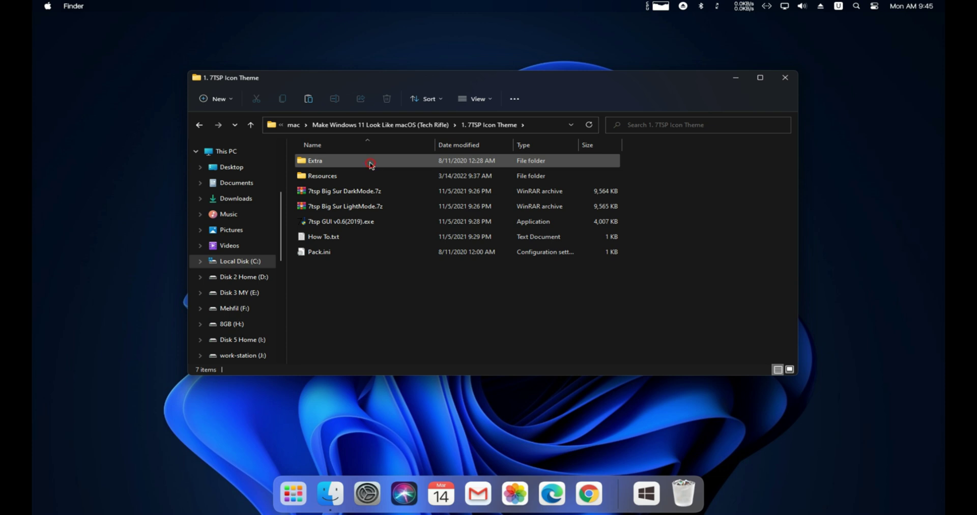
key("alt+Left")
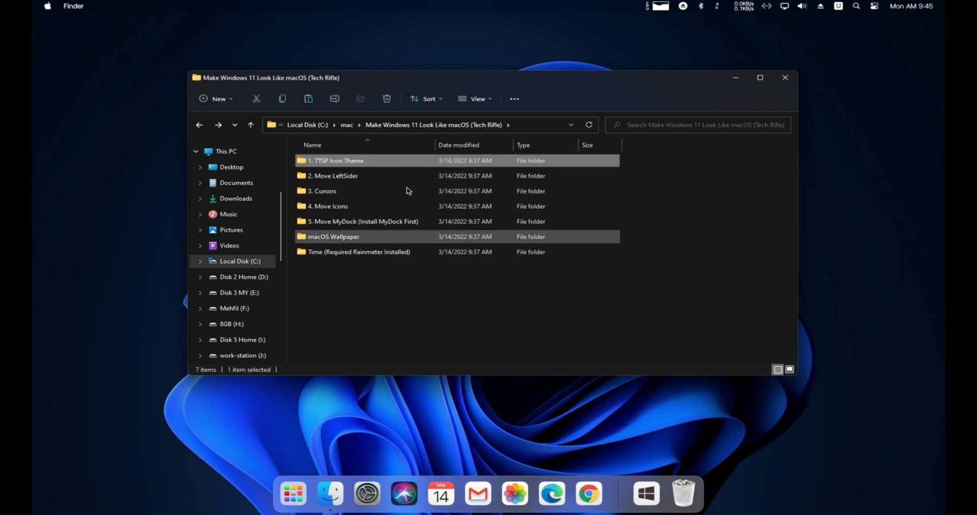
key("alt+Left")
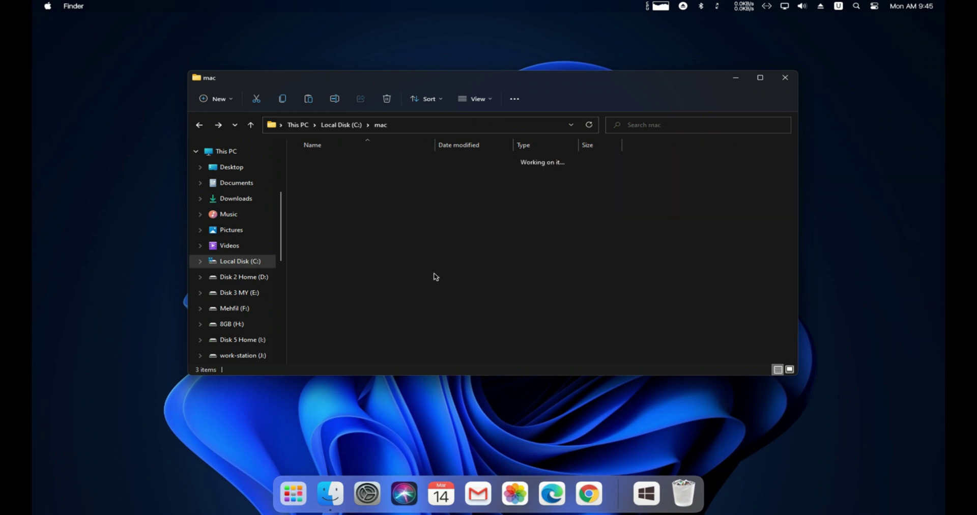
double_click(345, 194)
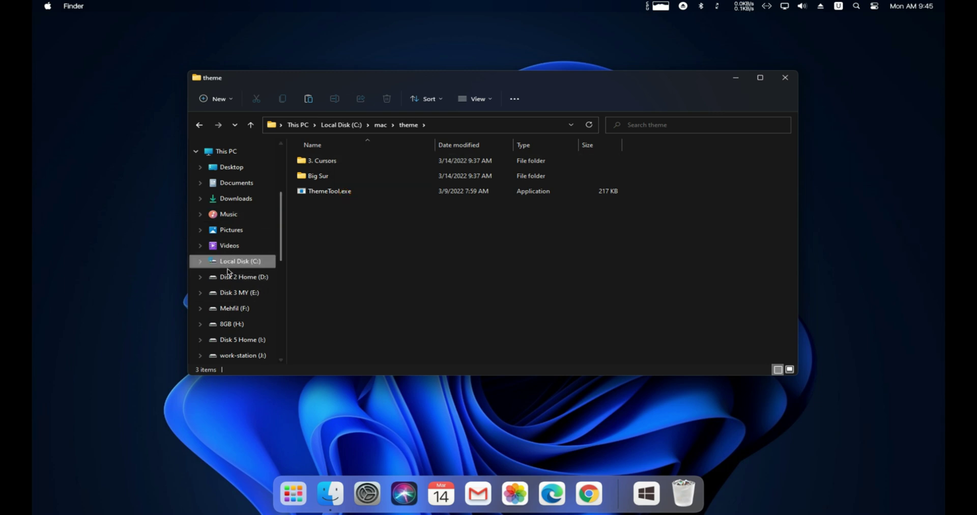
Copy the bib3_for_windows and lit3_for_windows ZIP archives from the Downloads folder
left_click(243, 198)
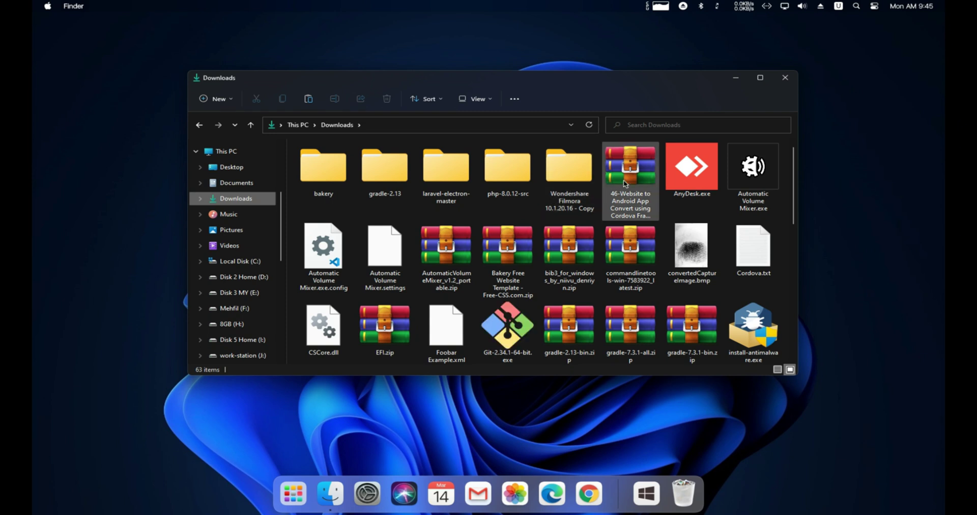
key("b")
left_click(629, 194)
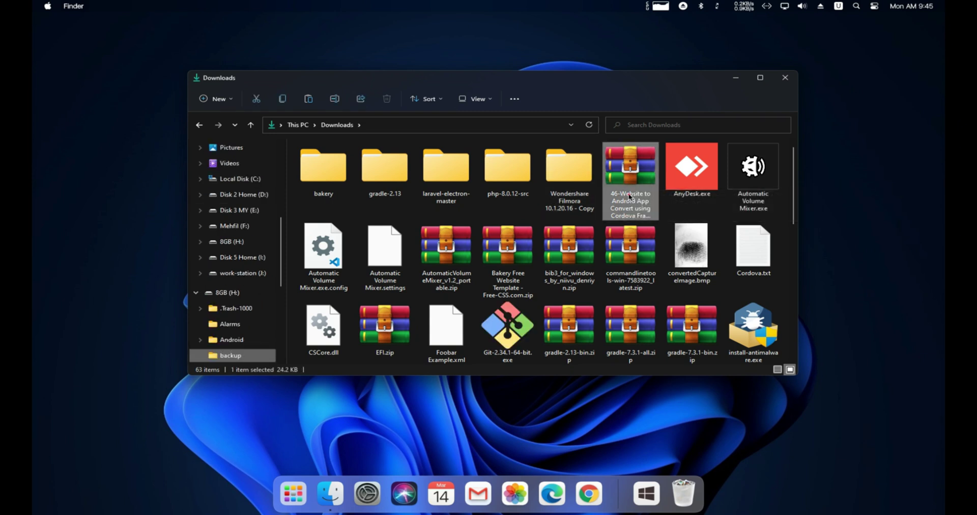
key("b")
left_click(570, 249)
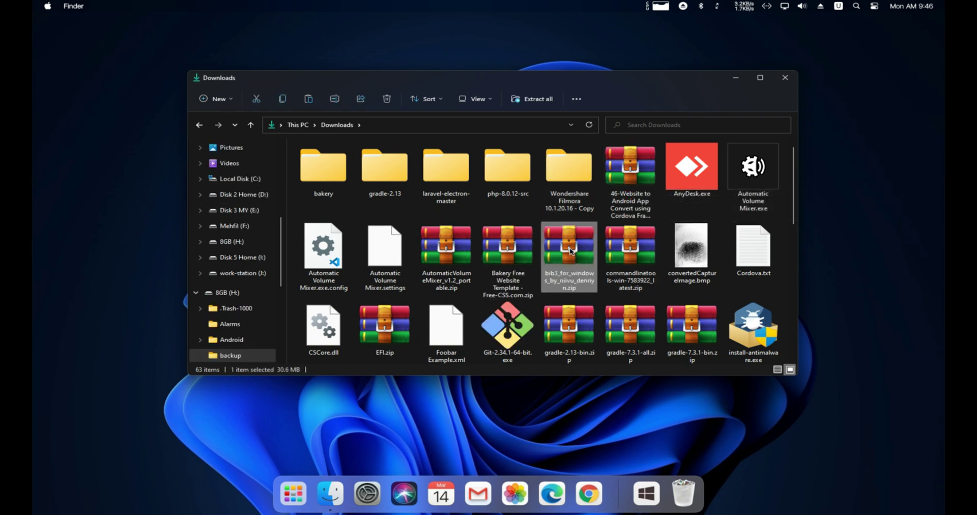
scroll(585, 245, "down", 5)
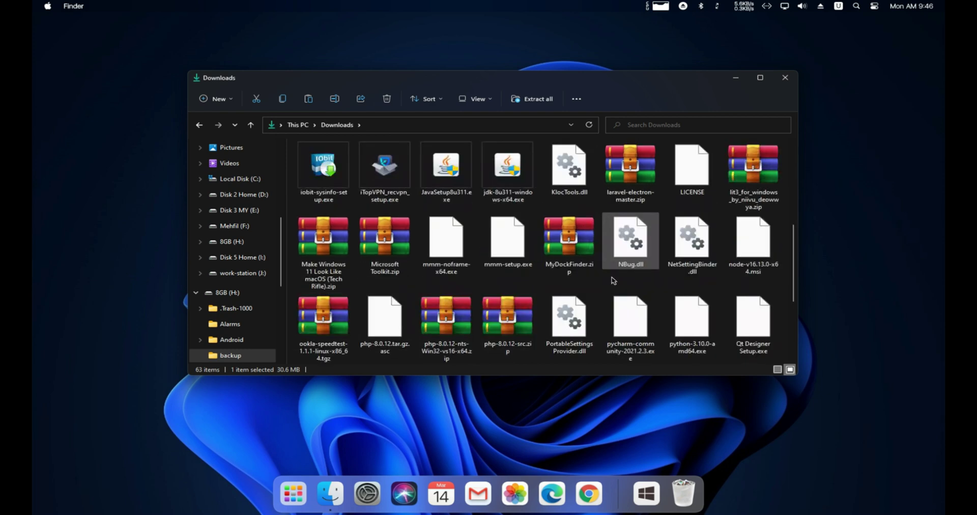
scroll(569, 290, "up", 5)
scroll(643, 311, "down", 5)
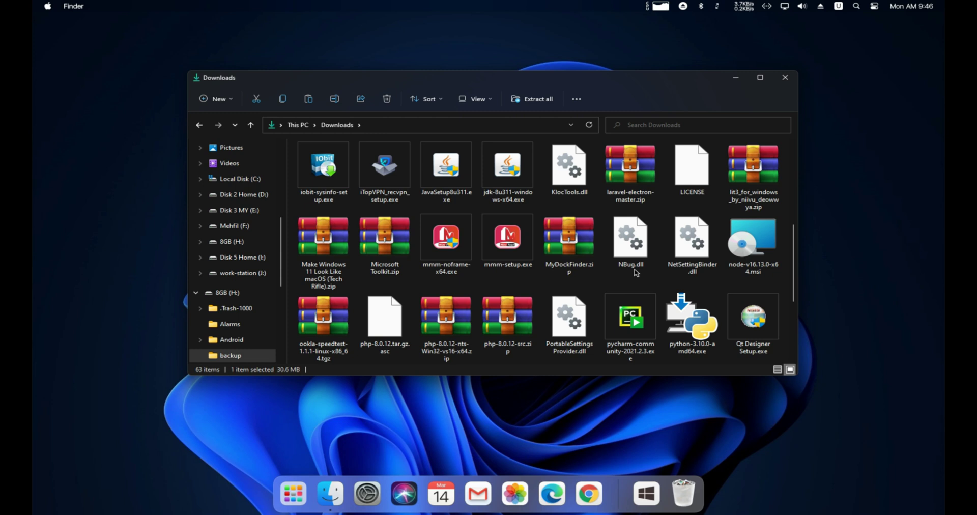
right_click(750, 189)
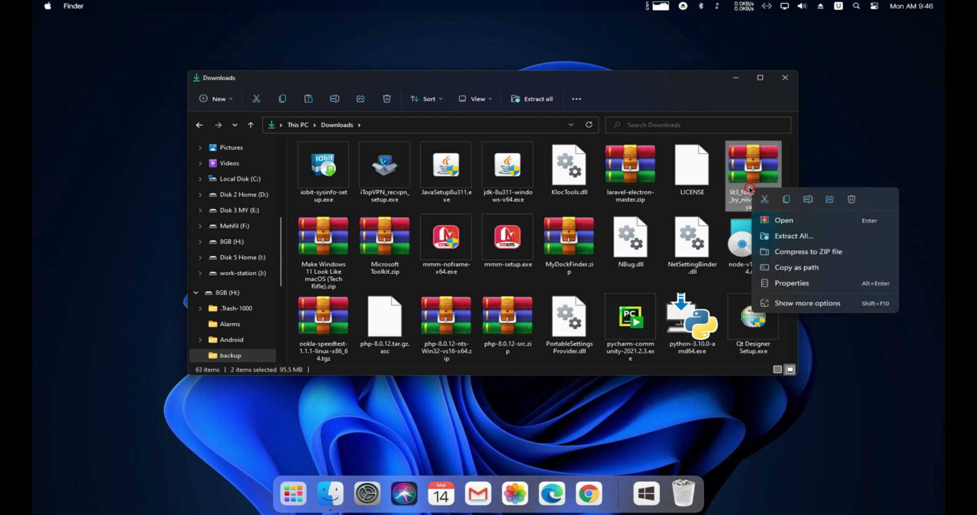
left_click(791, 200)
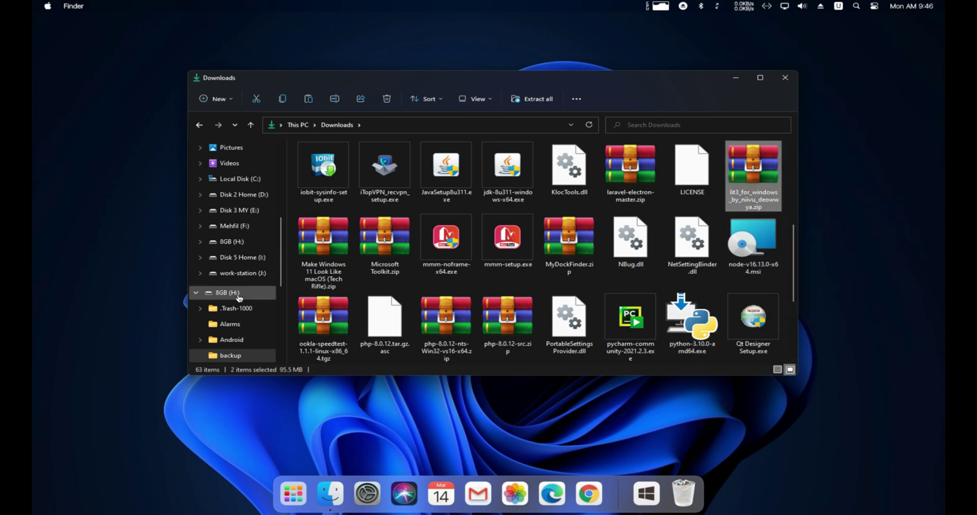
Paste the copied bib3 and lit3 ZIP archives into the mac\theme folder on Local Disk (C:)
left_click(238, 179)
double_click(318, 207)
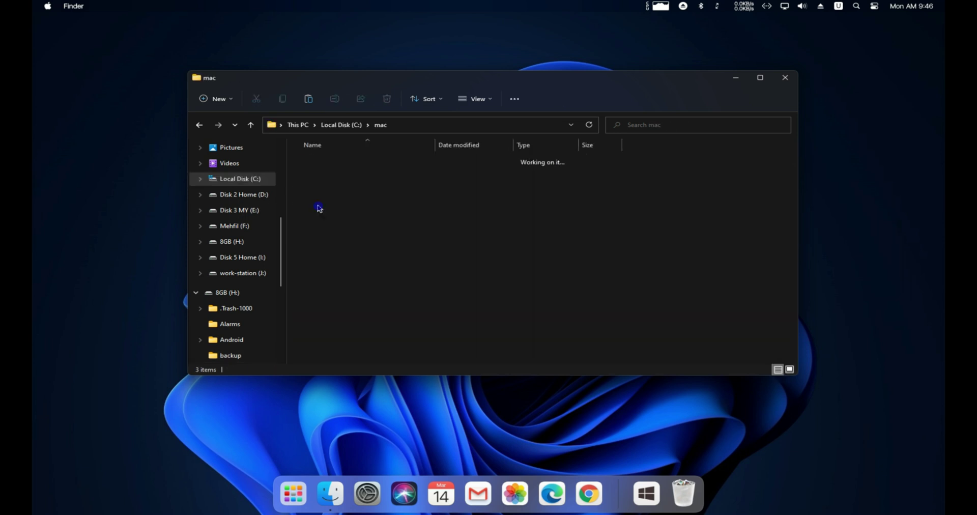
double_click(350, 193)
right_click(380, 244)
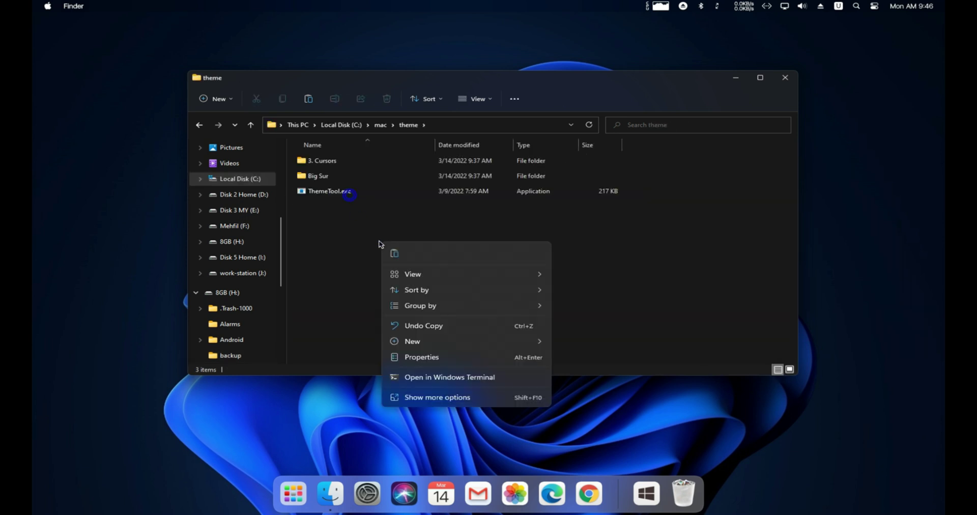
left_click(399, 254)
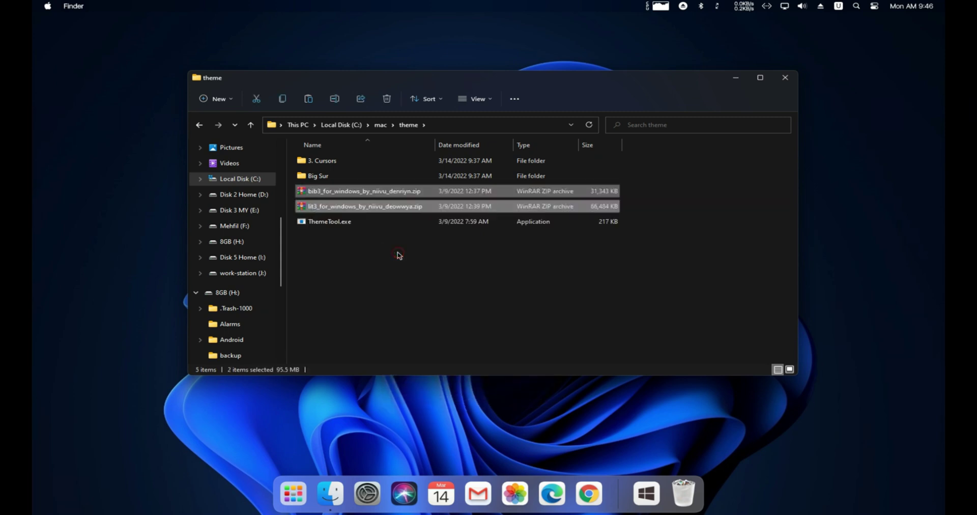
Extract the bib3 and lit3 ZIP archives with WinRAR into a theme subfolder of mac\theme
right_click(335, 198)
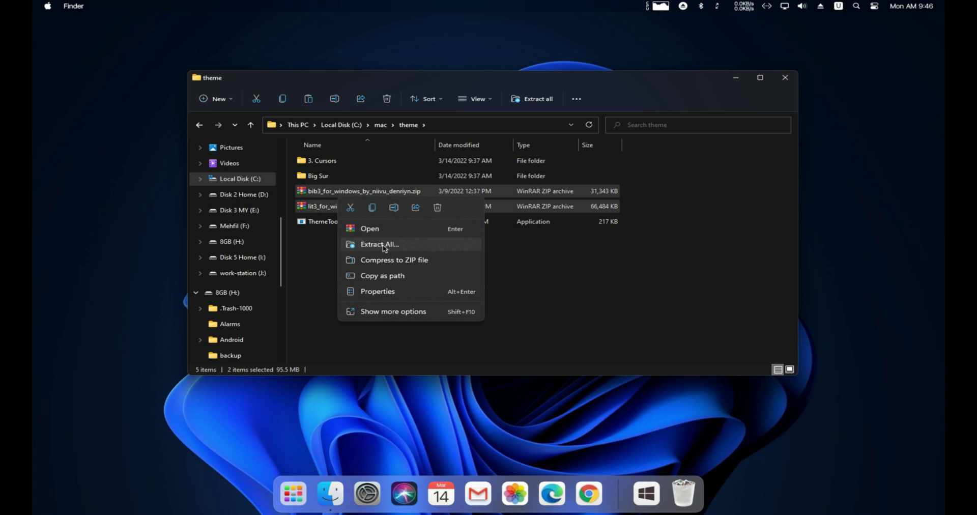
left_click(384, 310)
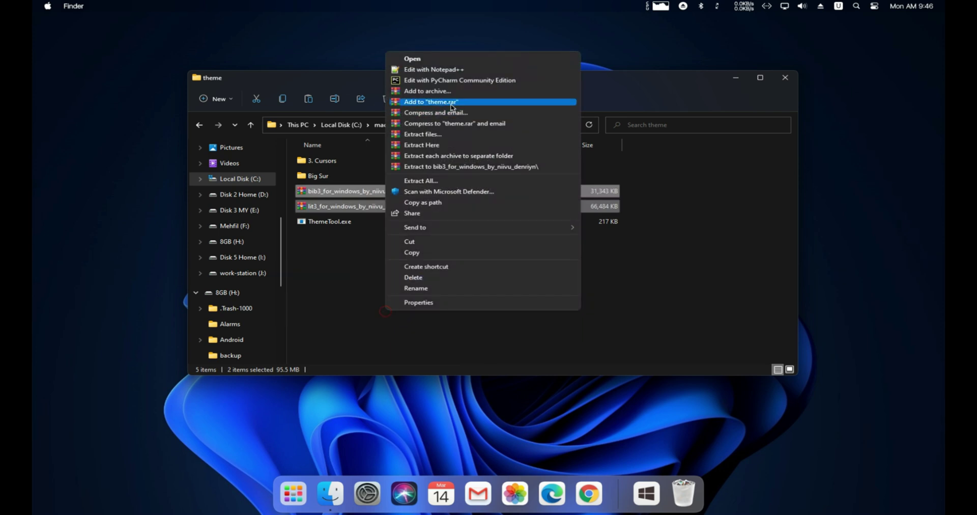
left_click(441, 136)
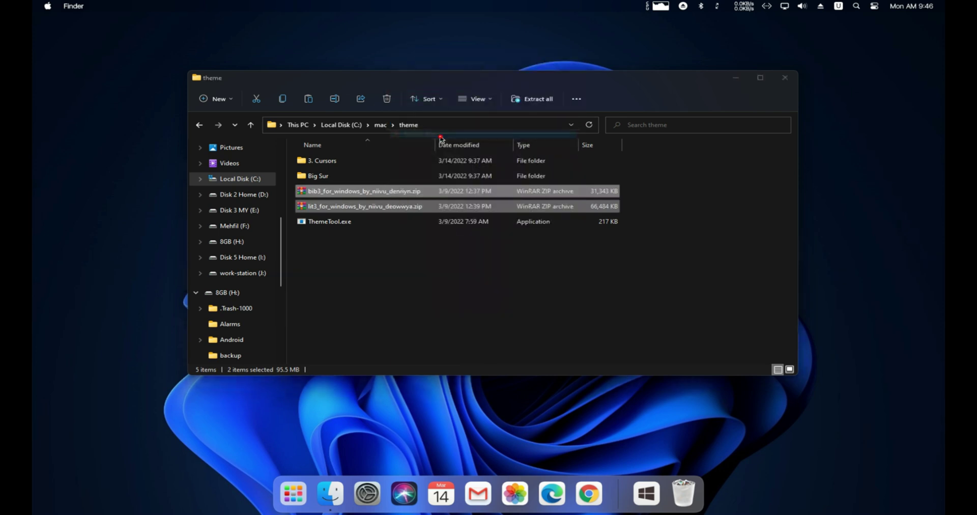
left_click(520, 350)
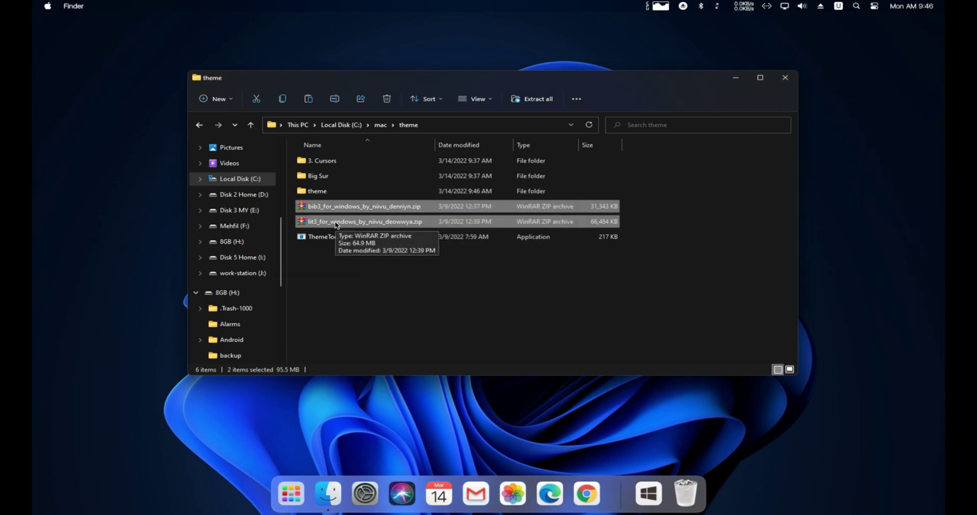
Look into the extracted BIB3 for Windows and LIT3 for Windows folders and return to mac\theme
double_click(345, 191)
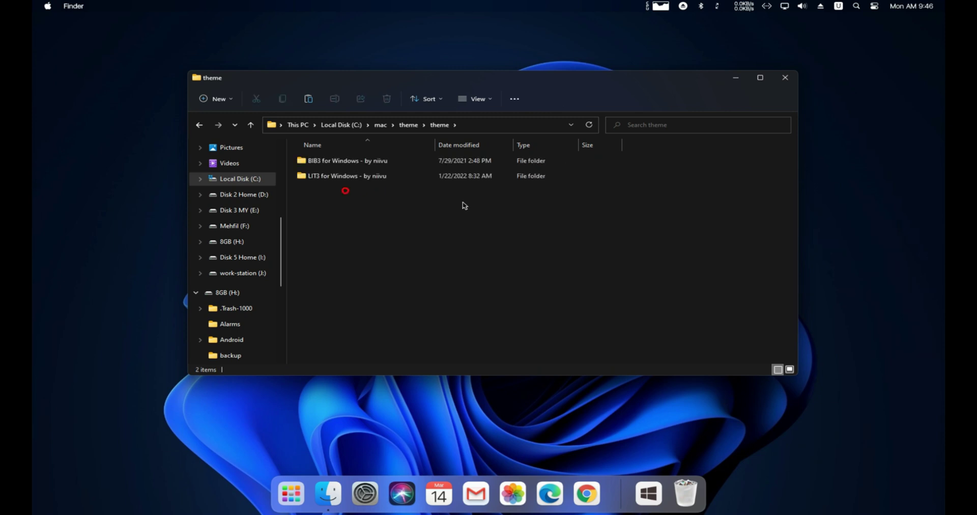
double_click(369, 161)
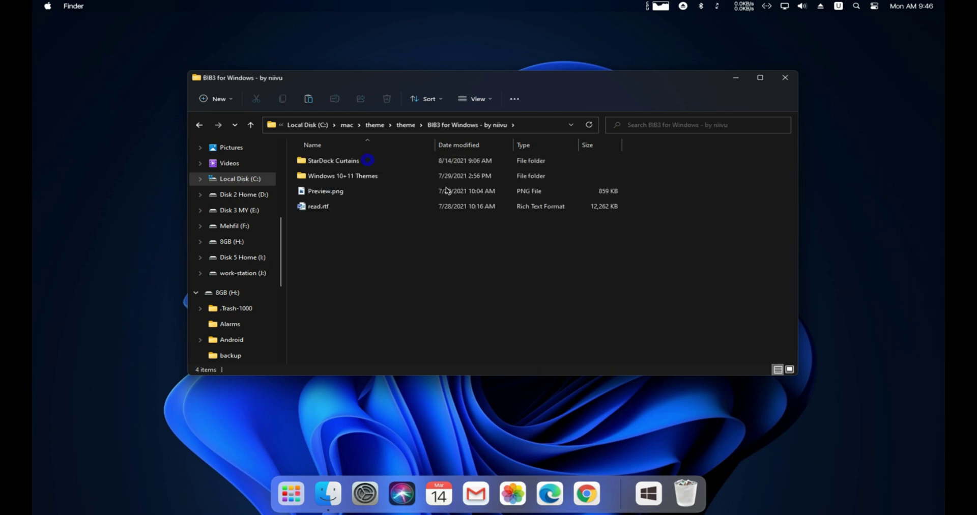
key("alt+Left")
double_click(392, 176)
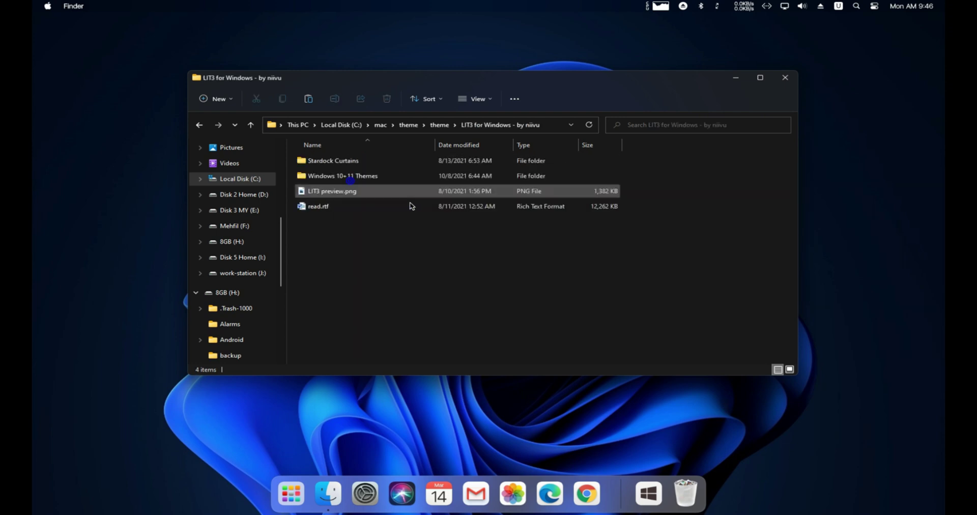
key("alt+Left")
key("alt+Left")
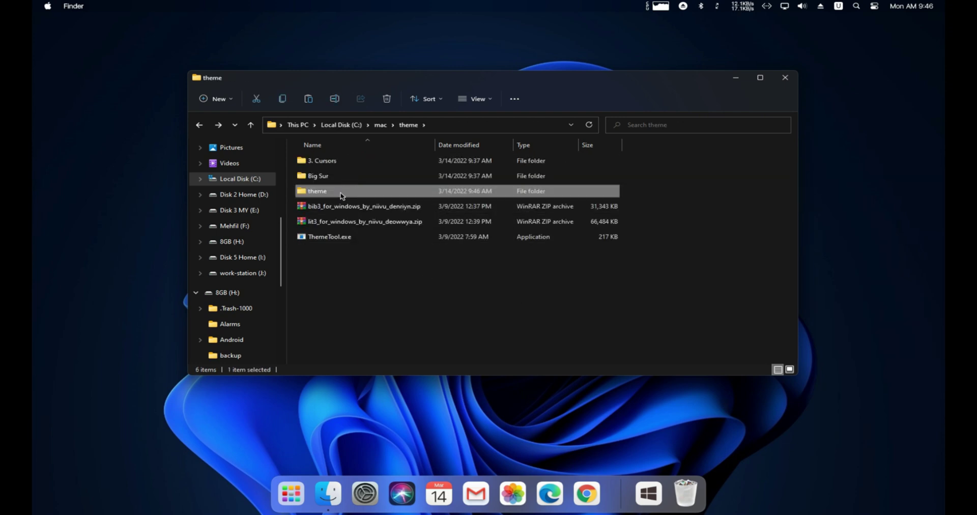
Move the BIB3 for Windows and LIT3 for Windows folders up into mac\theme and delete the emptied inner theme folder
double_click(341, 193)
left_click_drag(425, 275, 388, 162)
right_click(389, 170)
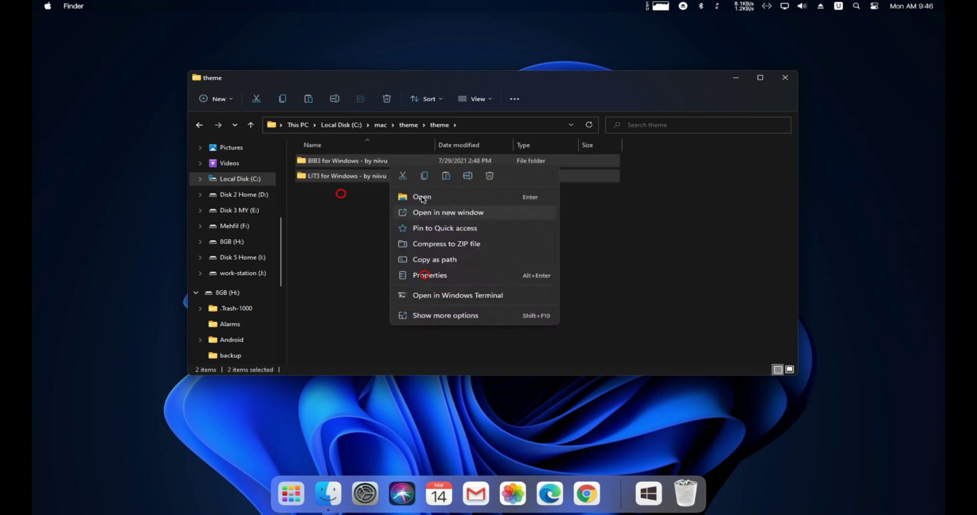
left_click(403, 175)
left_click(409, 125)
right_click(636, 210)
left_click(652, 222)
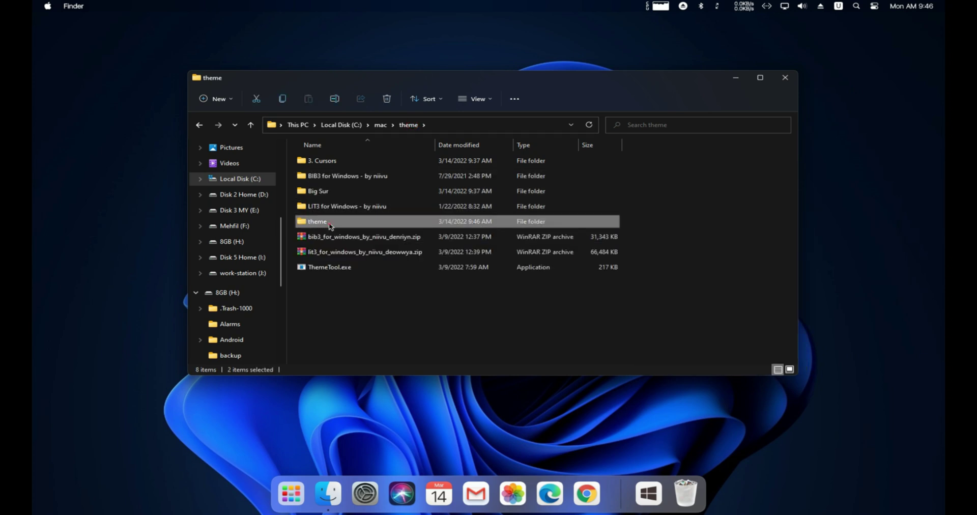
key("Delete")
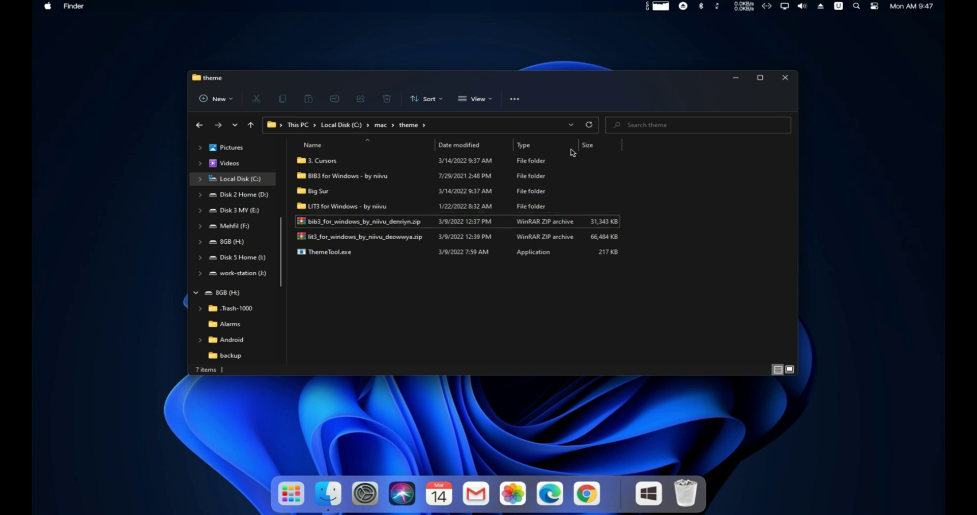
Open the Dark Mode only (less buggy) folder inside Windows 10+11 Themes of the BIB3 for Windows folder
left_click(346, 181)
double_click(352, 177)
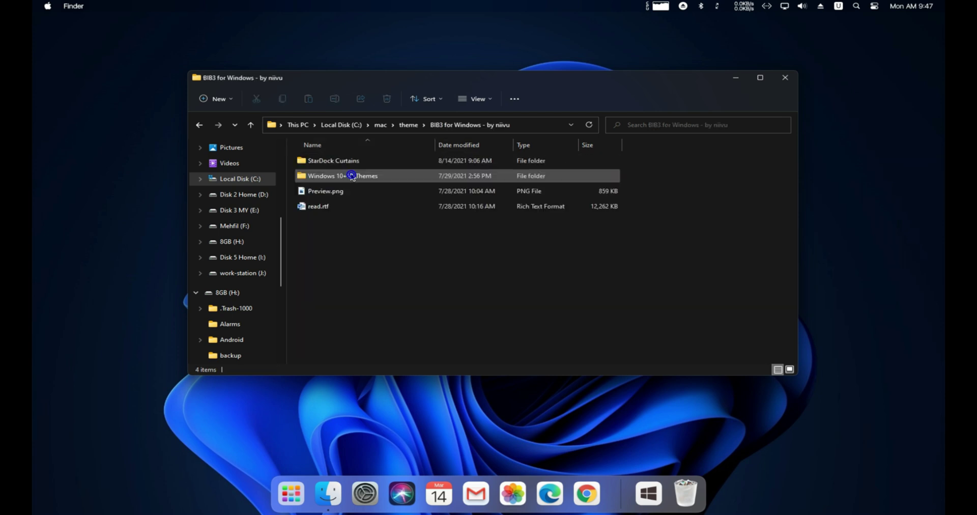
double_click(351, 176)
double_click(339, 179)
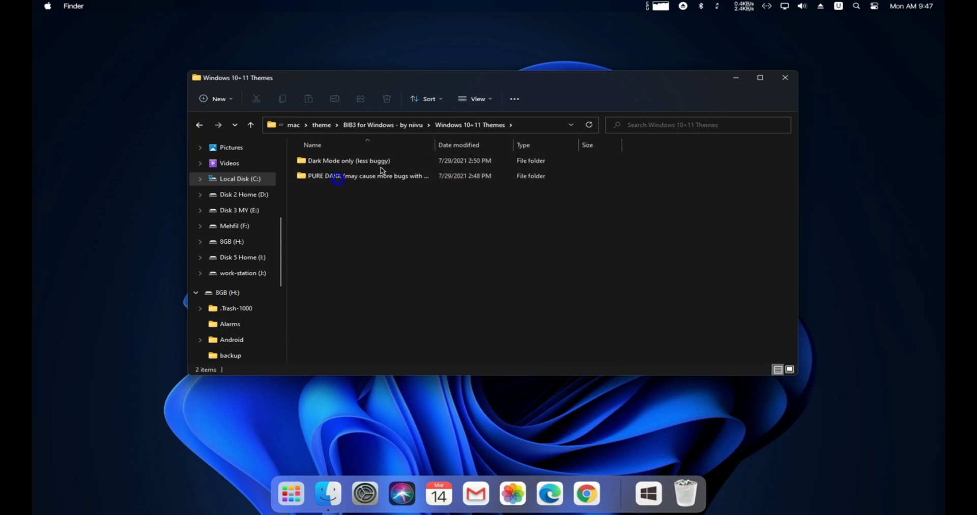
double_click(359, 164)
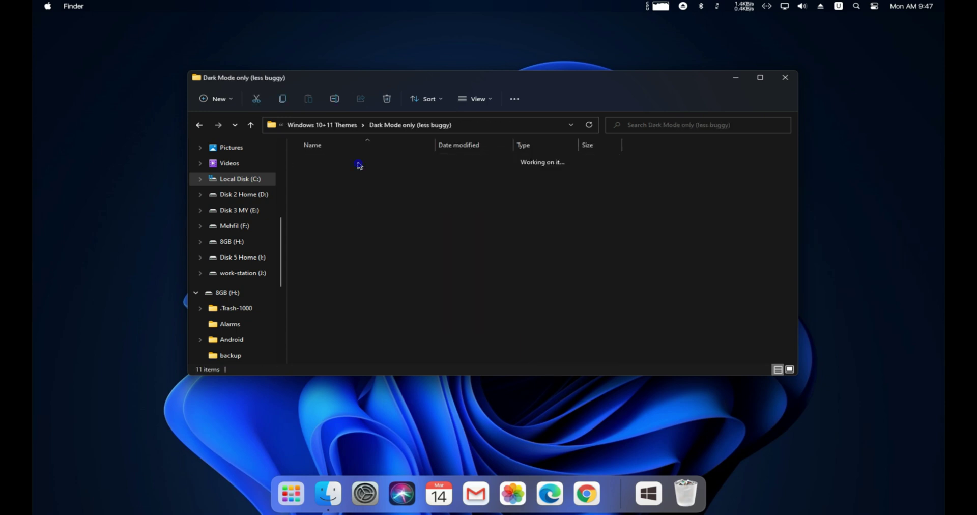
Copy the BIB3DM folder together with BIB3DM MAC NA.theme and BIB3DM MAC.theme
left_click(358, 163)
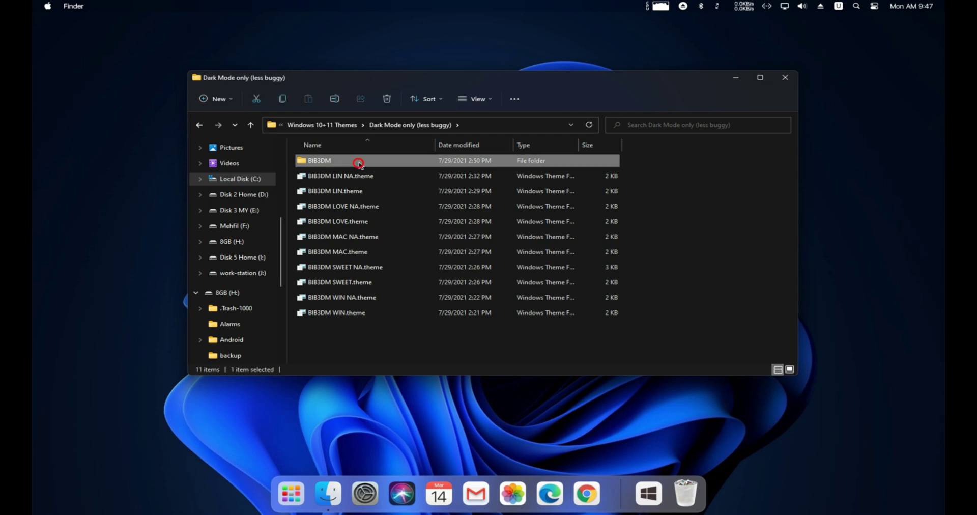
left_click(371, 238, "ctrl")
left_click(358, 253, "ctrl")
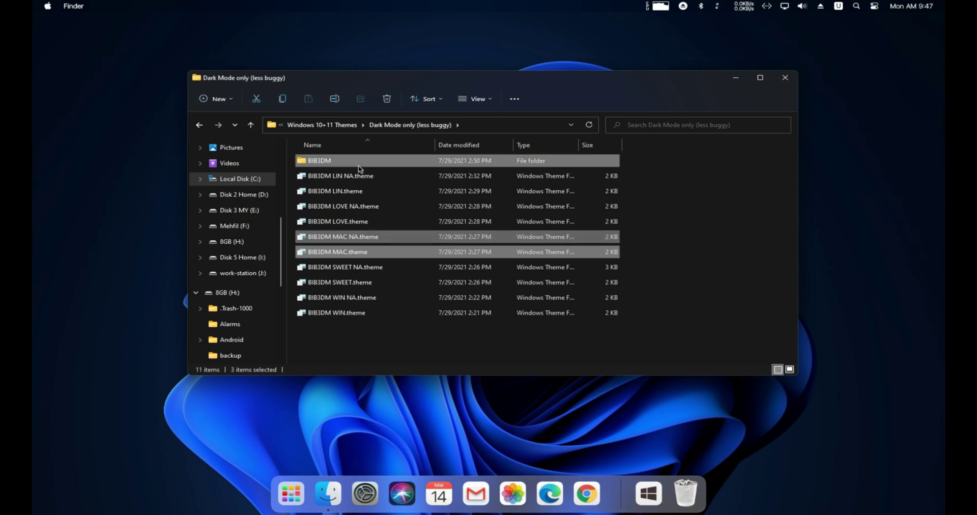
left_click(283, 101)
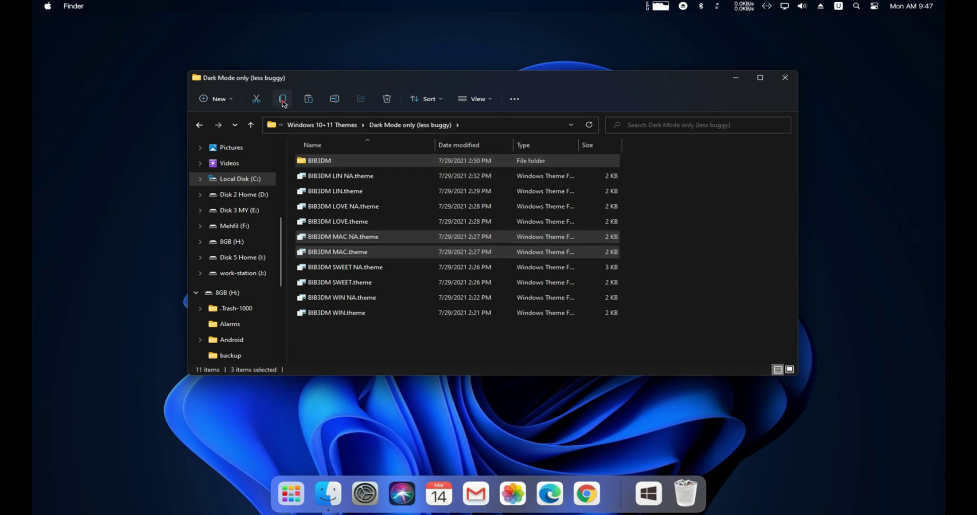
right_click(322, 164)
left_click(361, 176)
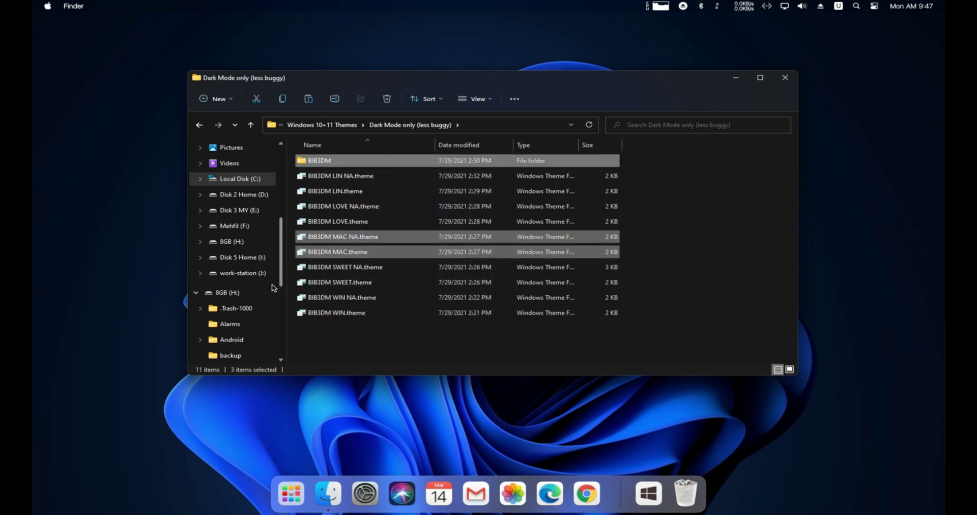
Open the Themes folder inside C:\Windows\Resources
left_click(244, 180)
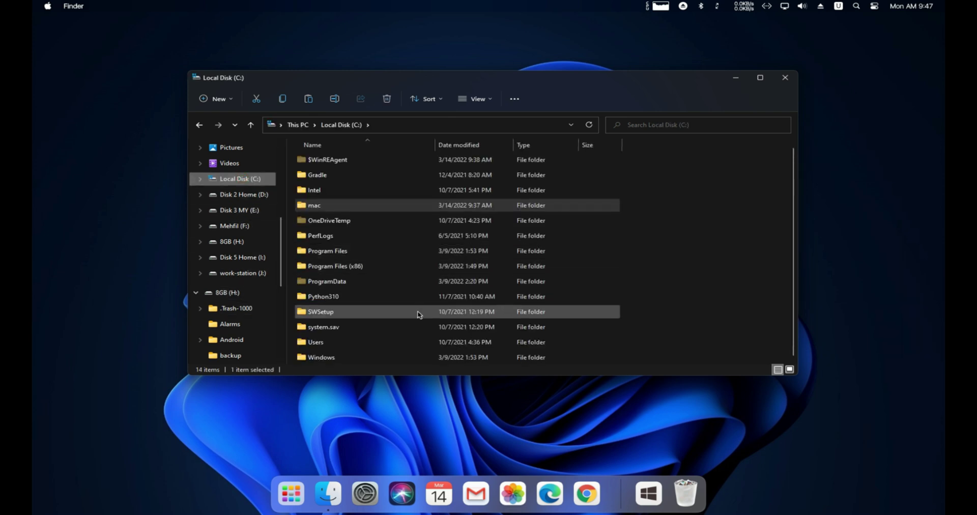
double_click(326, 357)
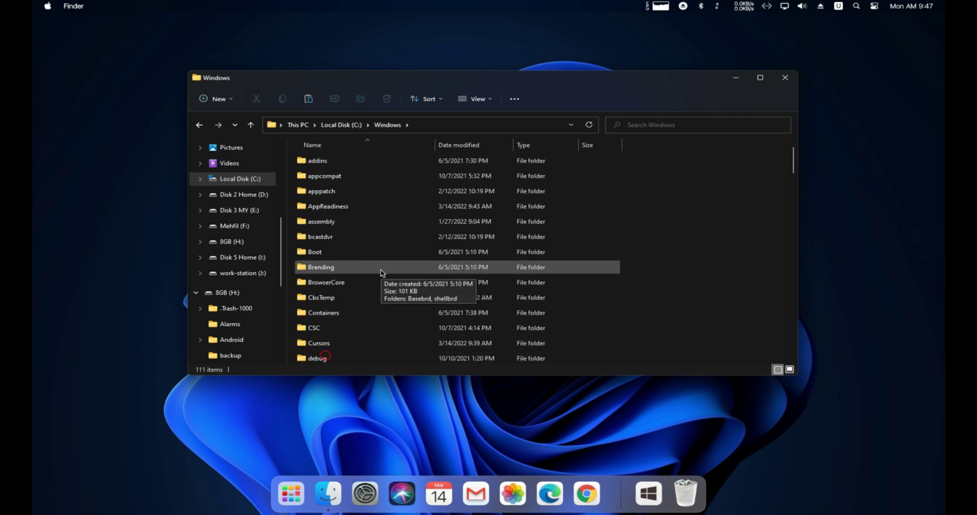
key("r")
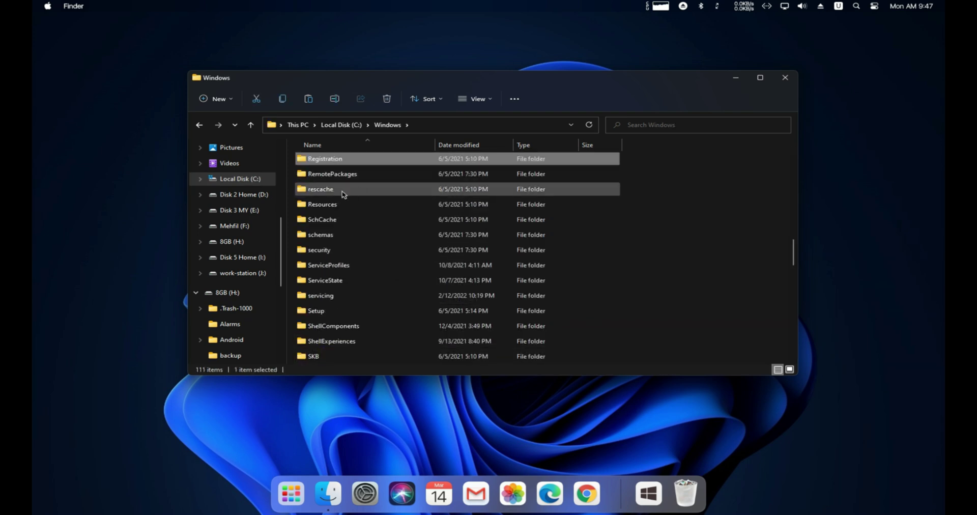
left_click(339, 209)
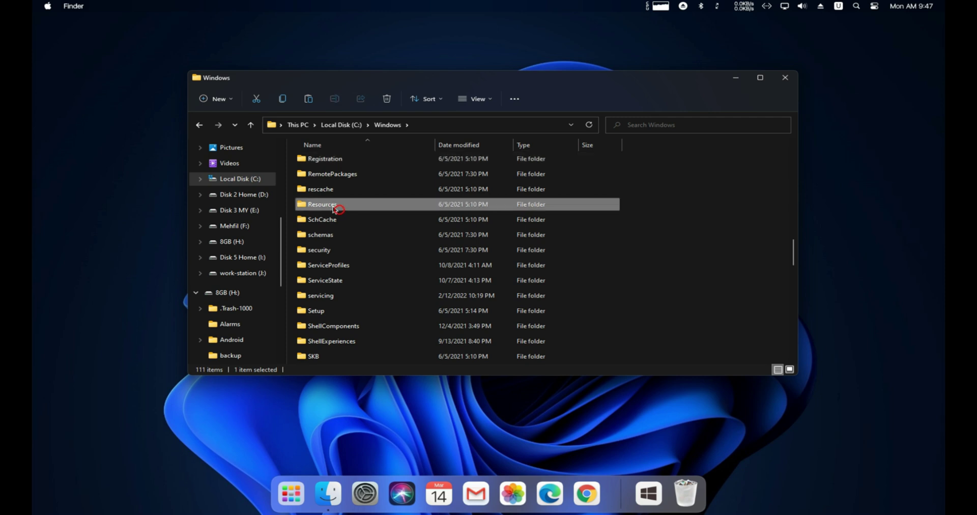
double_click(334, 208)
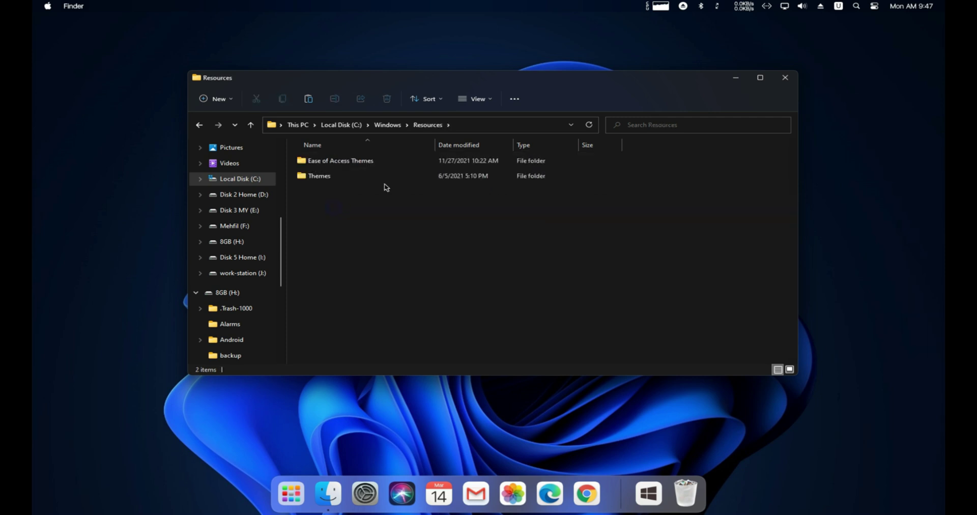
double_click(354, 179)
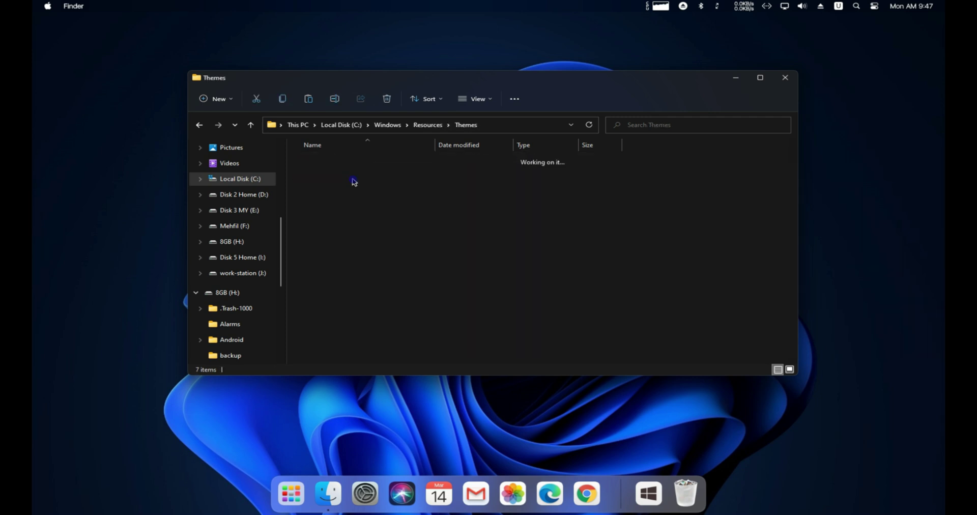
Paste the copied BIB3DM folder and theme files into the Themes folder, granting administrator permission for all current items
right_click(401, 280)
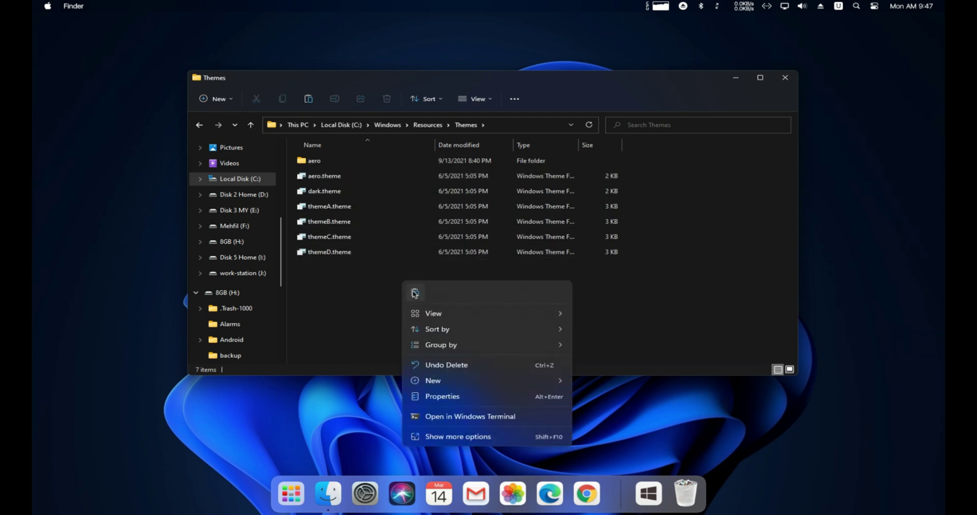
left_click(418, 295)
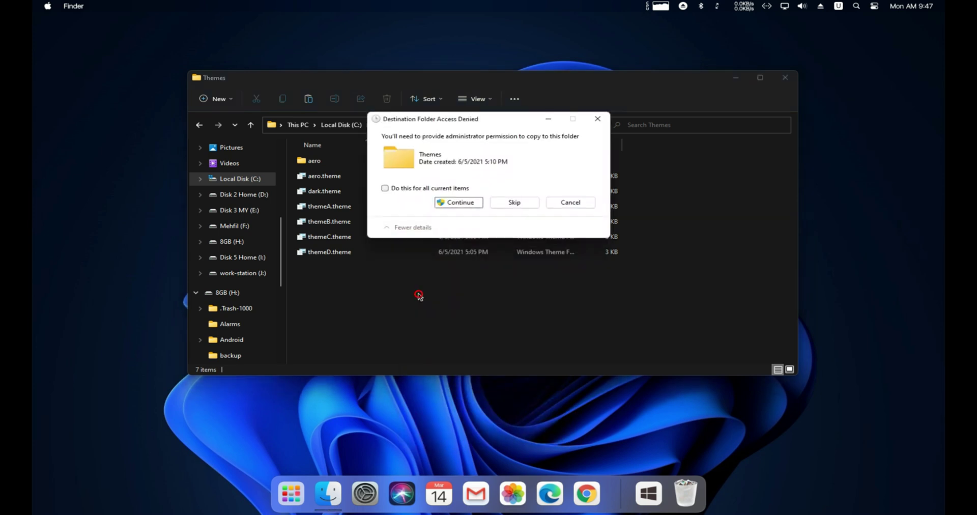
left_click(434, 189)
left_click(447, 202)
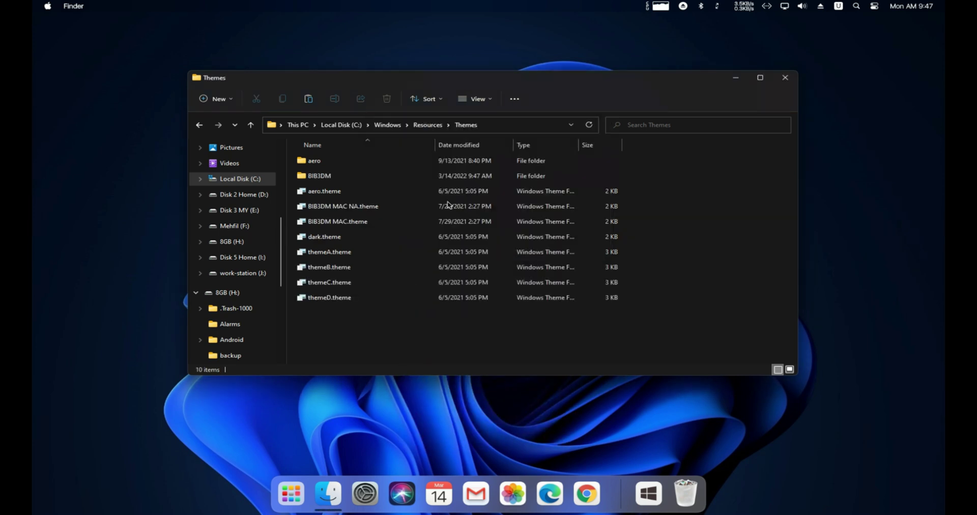
Create a shortcut to the Themes folder in C:\Windows\Resources and let it be placed on the desktop
left_click(428, 125)
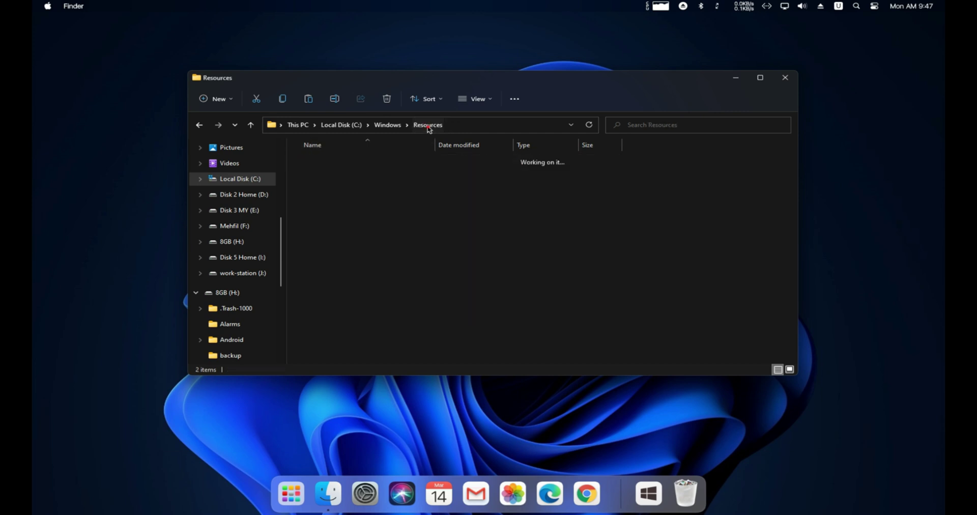
right_click(336, 178)
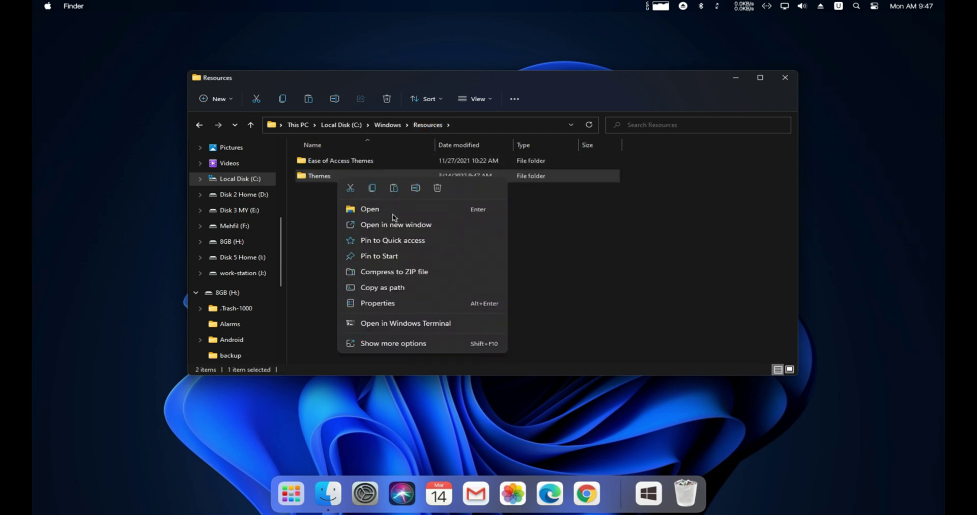
left_click(393, 344)
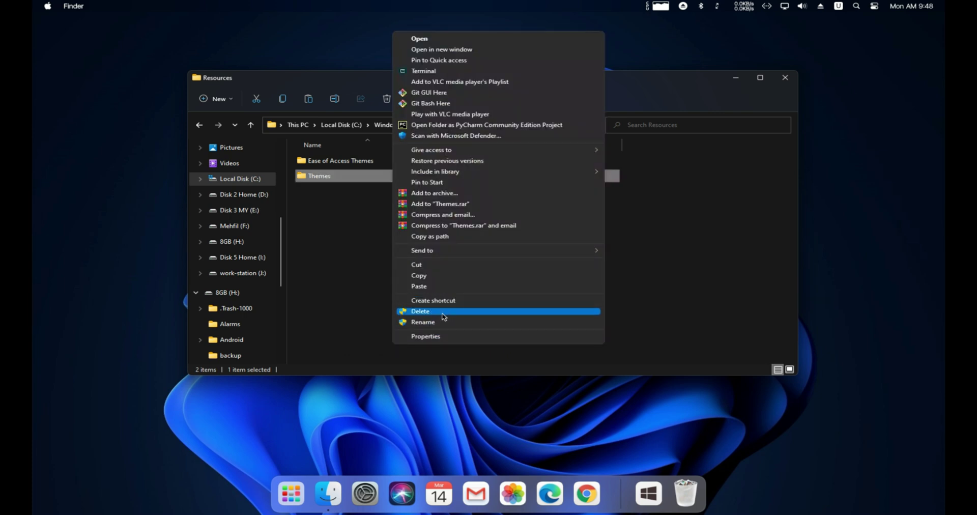
left_click(441, 300)
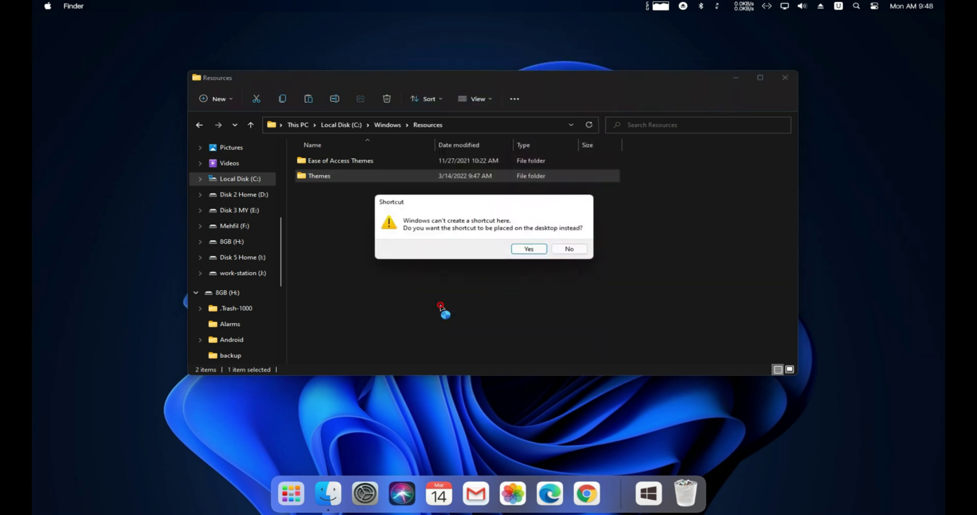
left_click(528, 249)
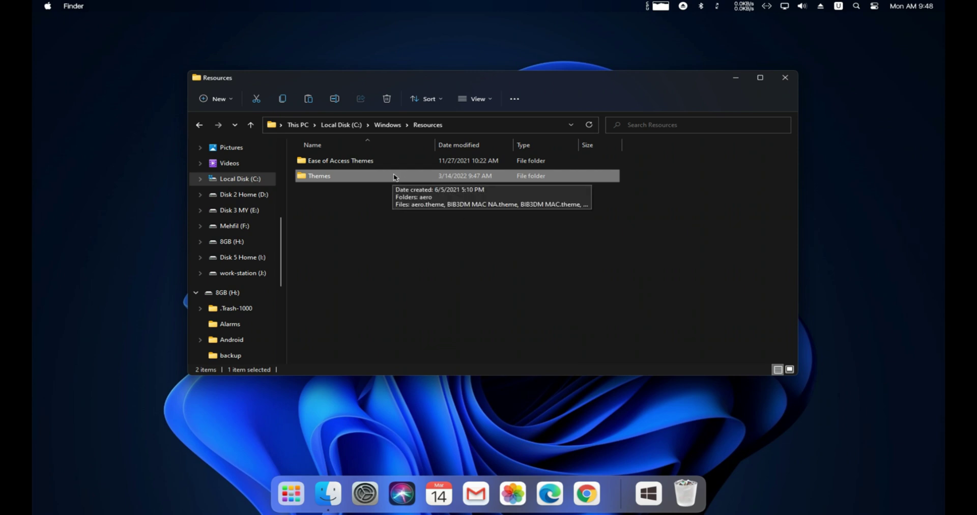
Move the Themes - Shortcut from the desktop into C:\mac\theme
scroll(254, 188, "up", 3)
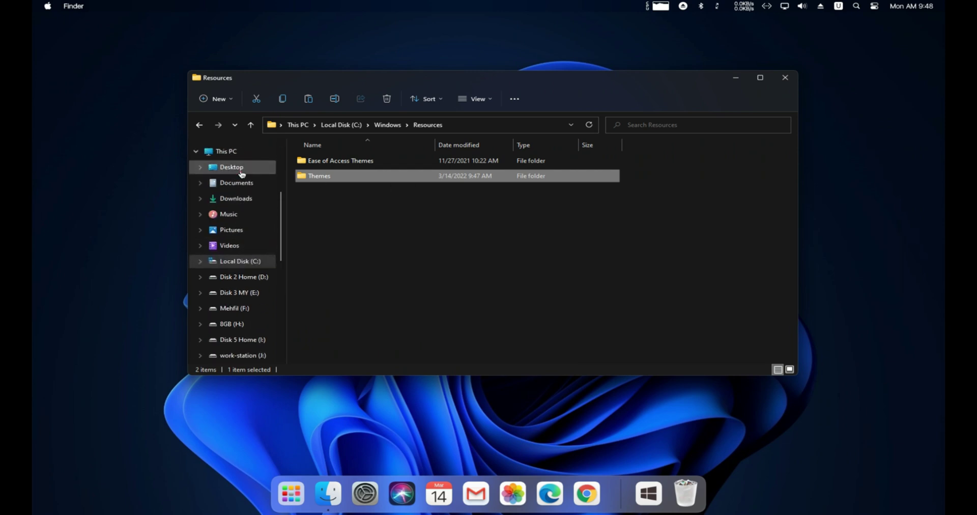
left_click(242, 168)
left_click(385, 249)
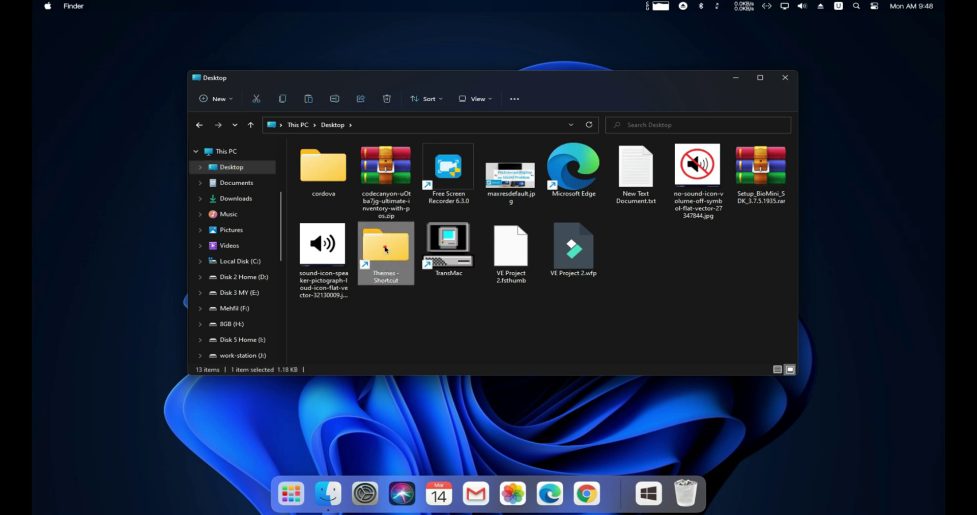
right_click(386, 249)
left_click(406, 263)
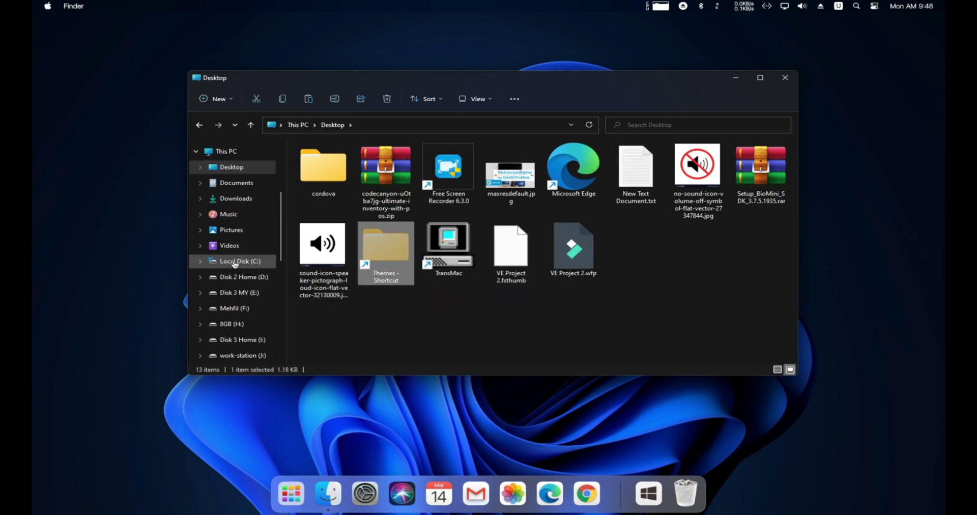
left_click(235, 262)
double_click(328, 206)
double_click(328, 196)
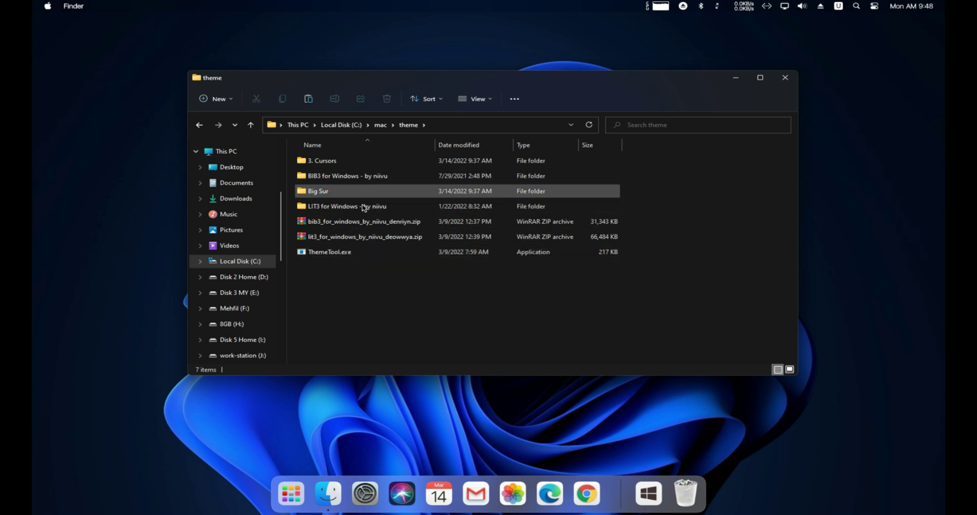
right_click(360, 262)
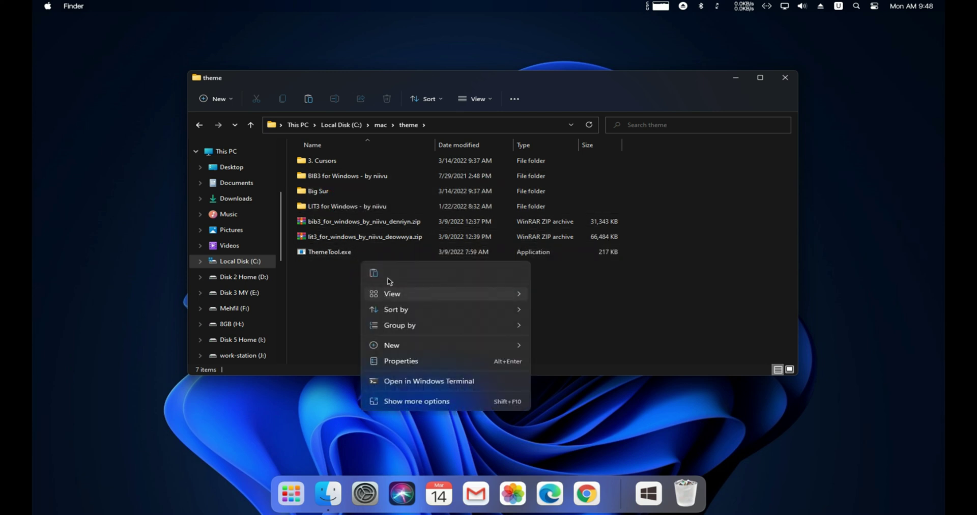
left_click(378, 278)
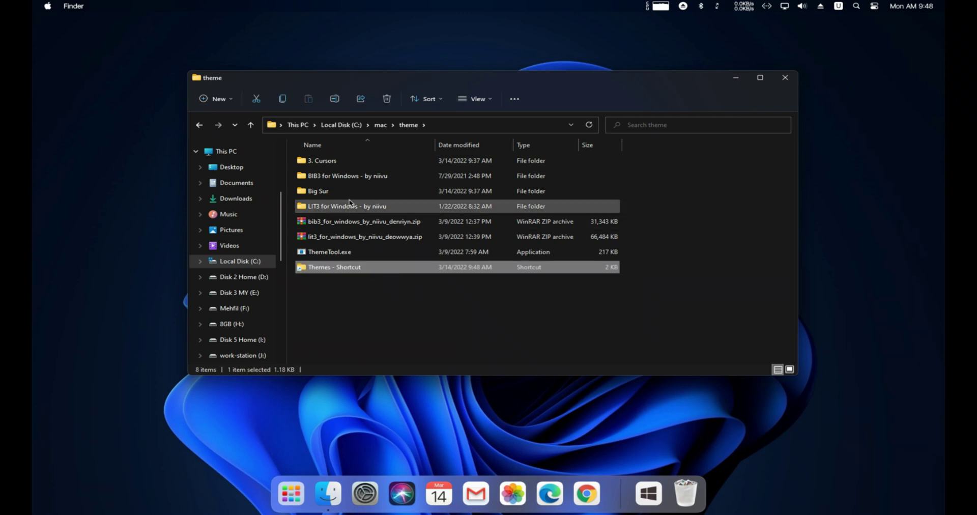
Copy the LIT3 folder, LIT3 MAC NA.theme and LIT3 MAC.theme from Windows 10+11 Themes in the LIT3 for Windows folder
left_click_drag(340, 179, 332, 208)
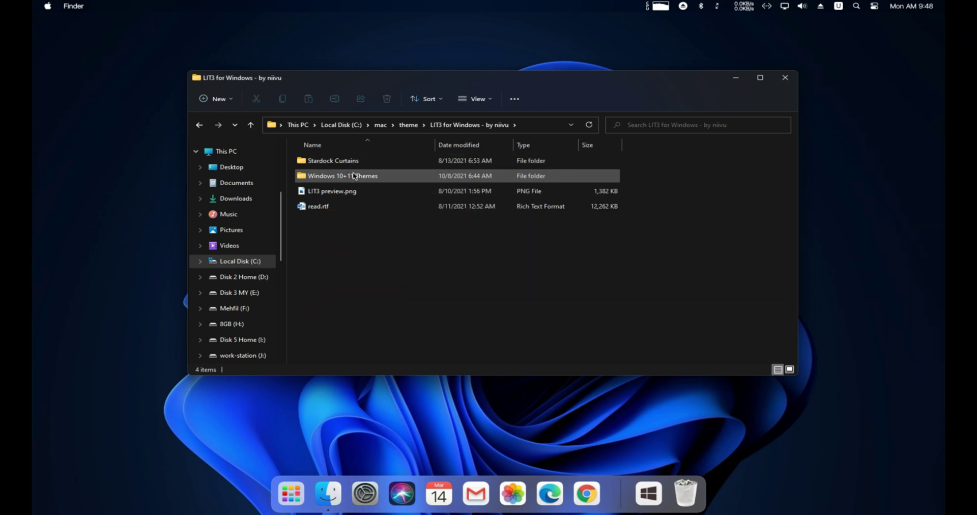
double_click(354, 177)
left_click(338, 163)
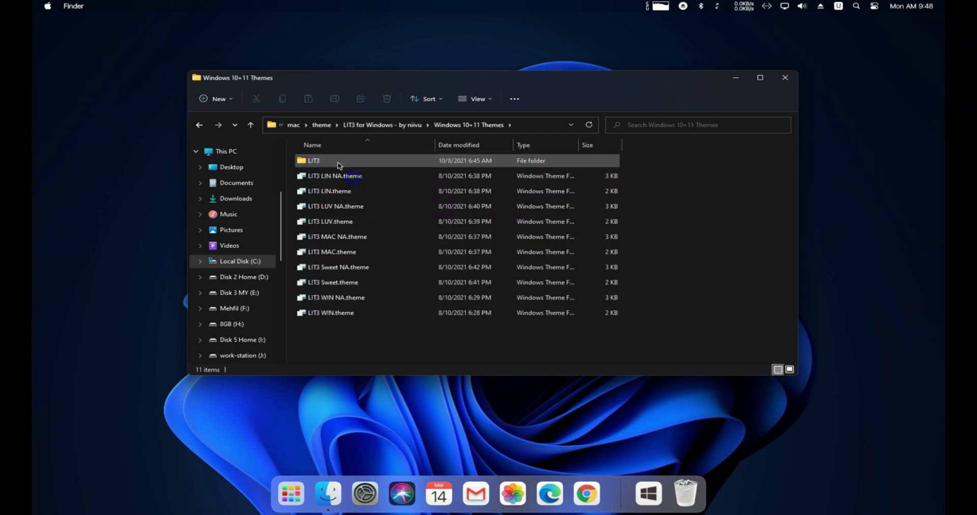
left_click(349, 237, "ctrl")
left_click(353, 251, "ctrl")
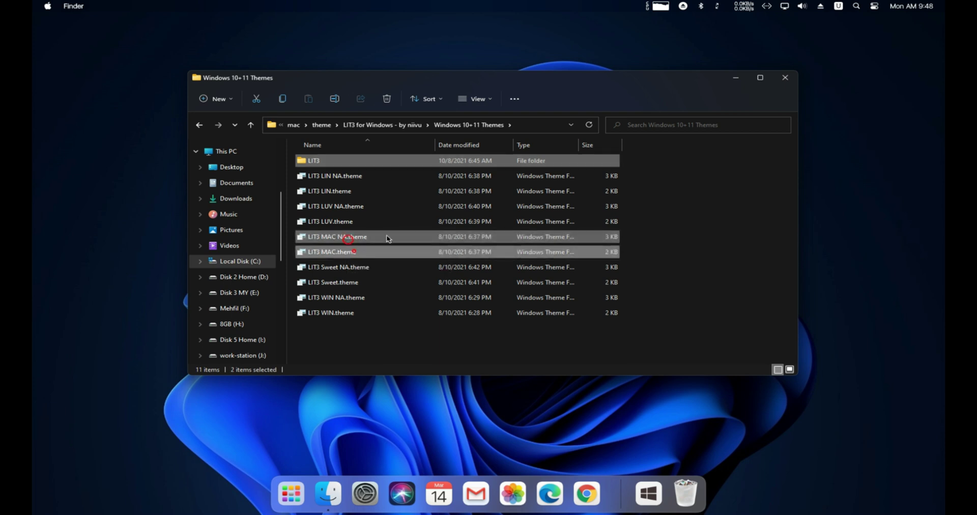
right_click(349, 161)
left_click(383, 174)
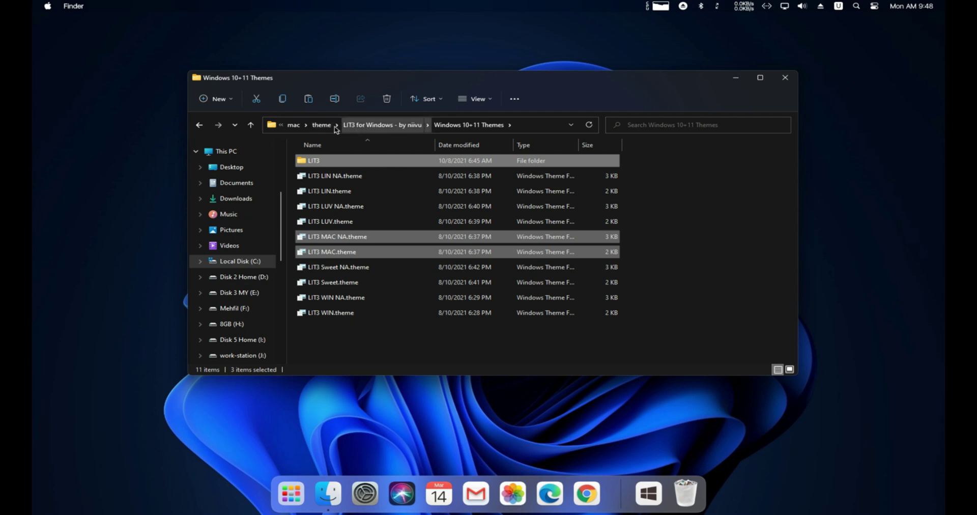
Paste the copied LIT3 items into the system Themes folder via its shortcut in mac\theme, granting administrator permission for all items
left_click(199, 125)
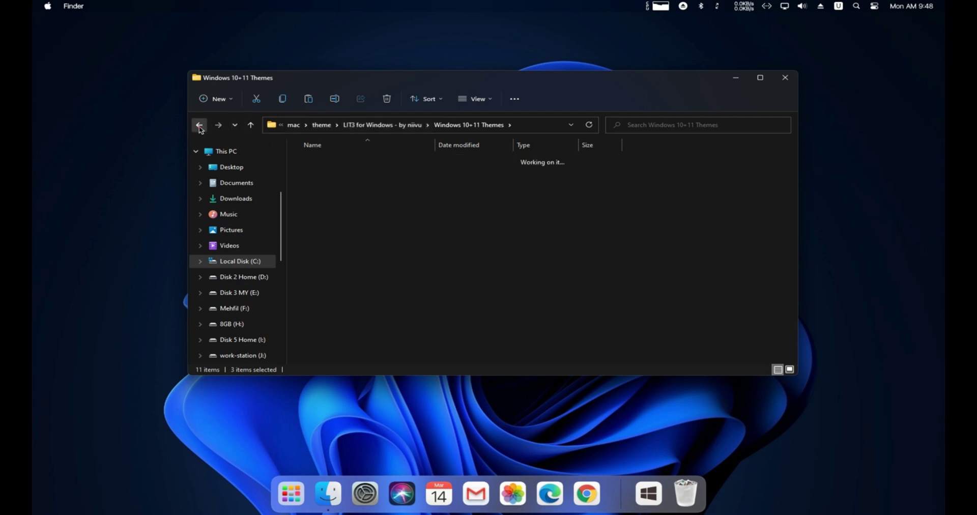
left_click(199, 124)
double_click(346, 252)
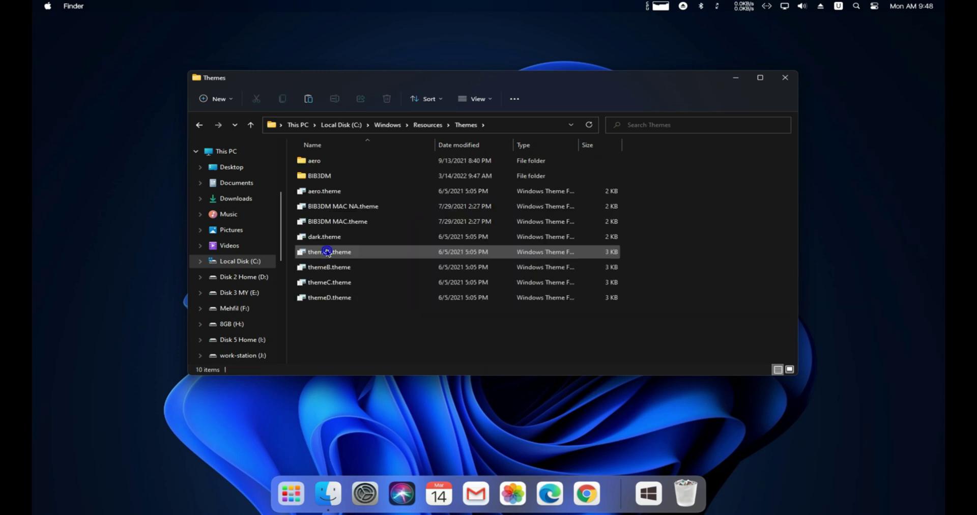
right_click(381, 330)
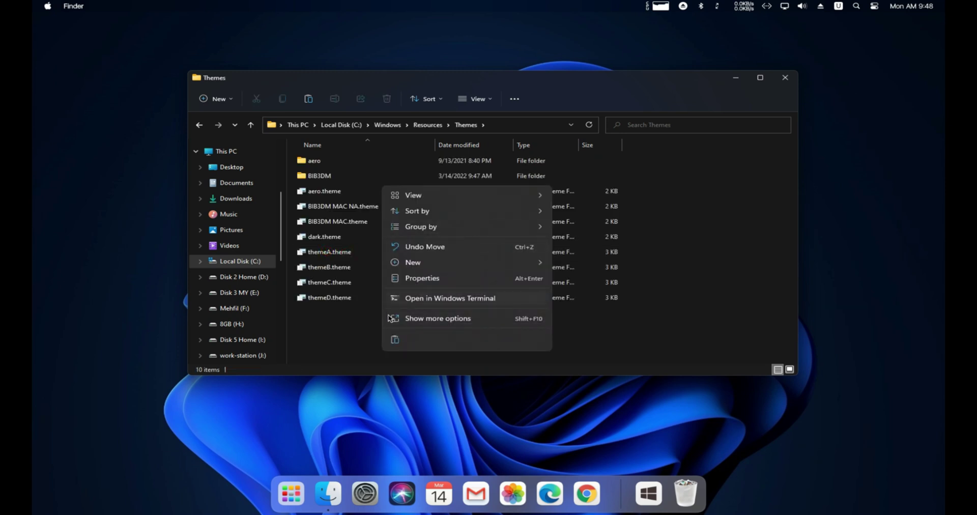
left_click(394, 343)
left_click(386, 187)
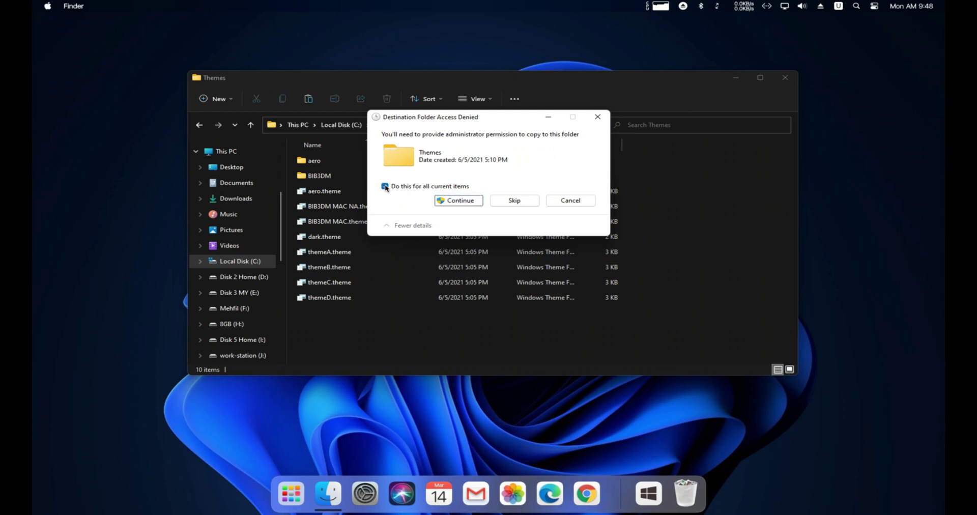
left_click(460, 201)
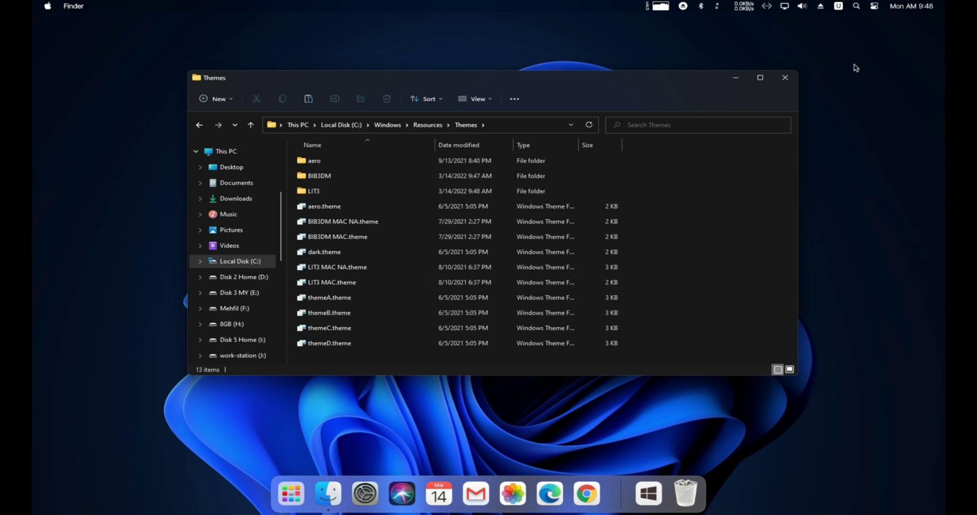
Minimize the Themes folder window and search Windows for "windows"
left_click(737, 79)
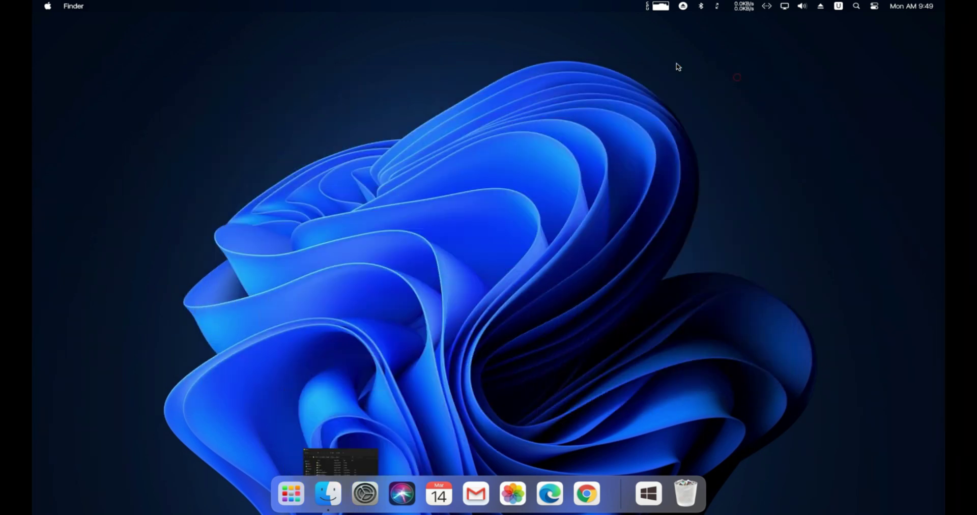
left_click(857, 8)
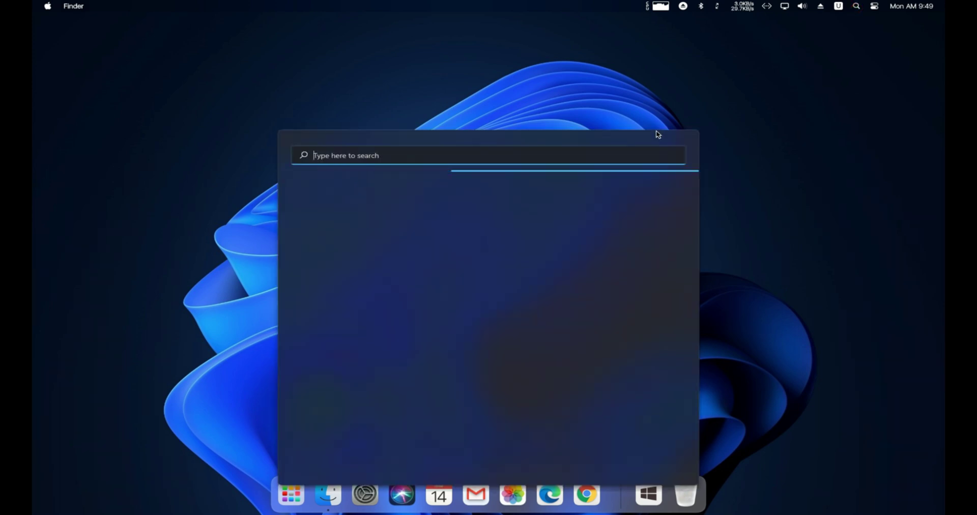
type("indows")
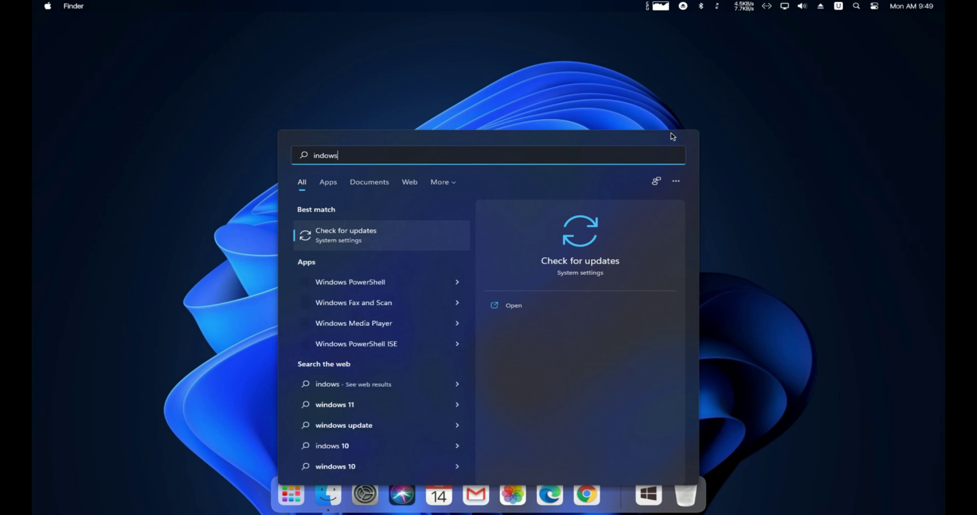
key("ctrl+a")
type("word")
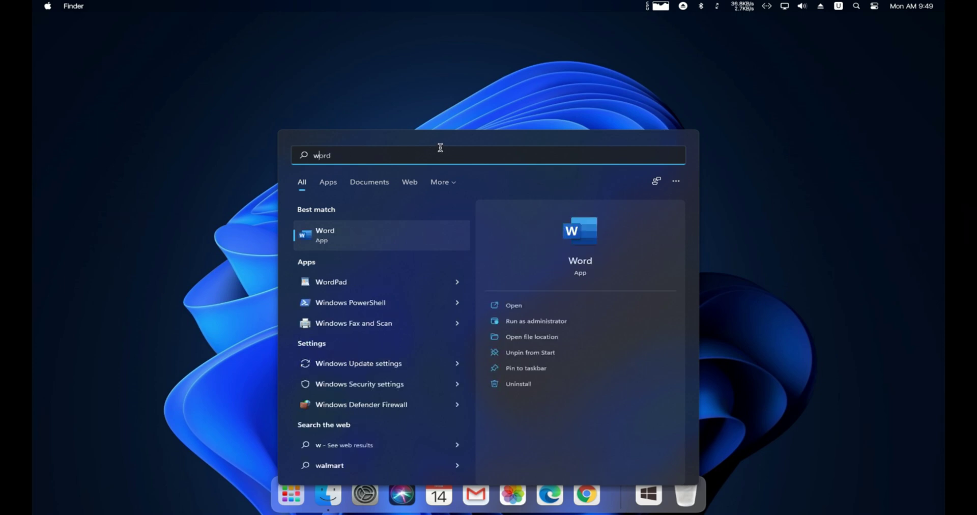
type("indows")
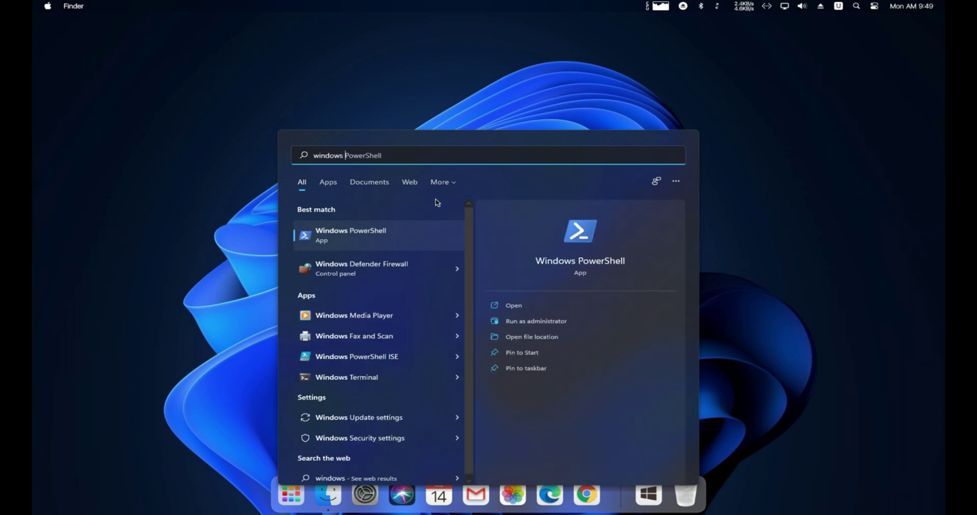
Search the system for "restore" and open the Create a restore point settings, moving the System Properties window toward the screen's middle
type(" resto")
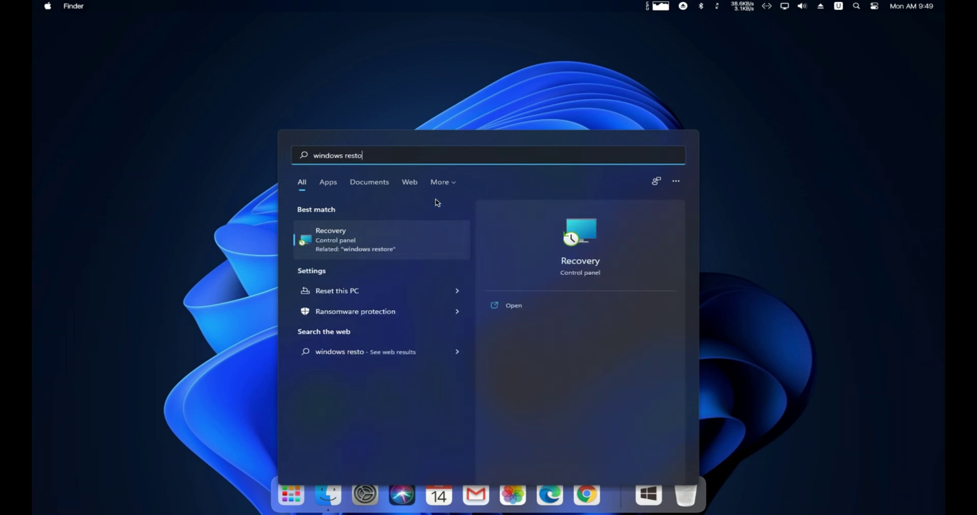
type("re")
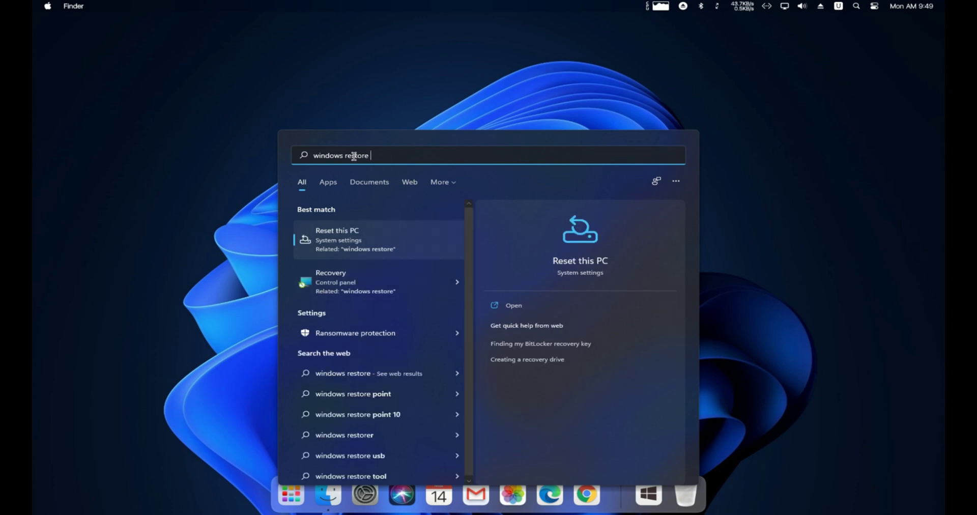
double_click(332, 156)
key("BackSpace")
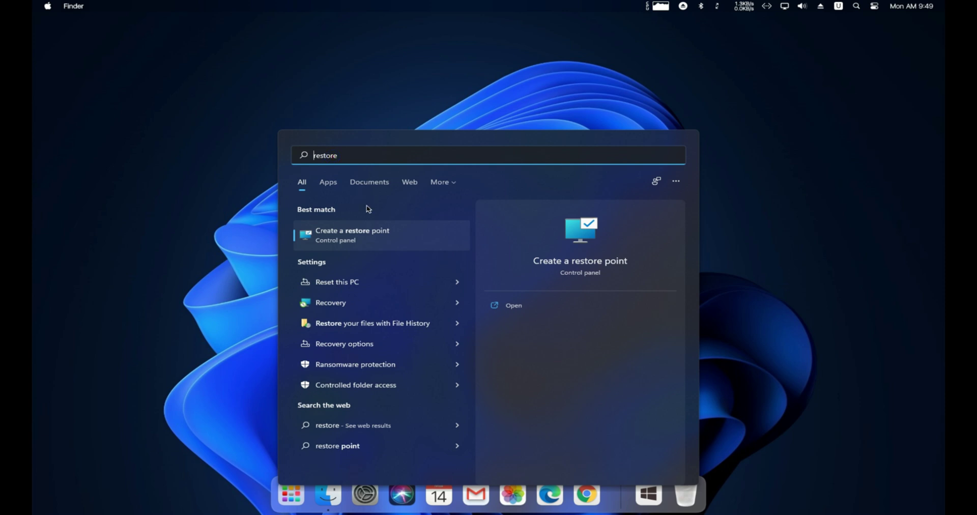
left_click(359, 238)
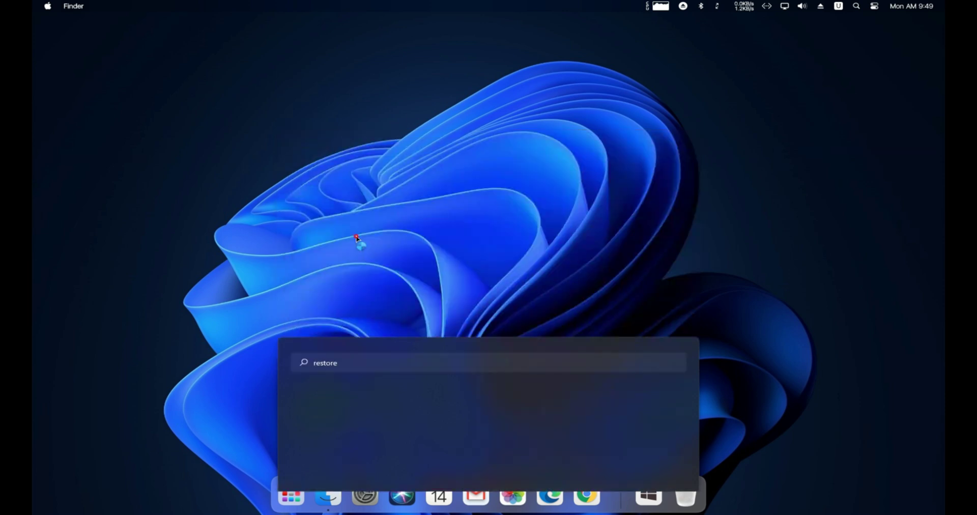
left_click_drag(166, 52, 432, 66)
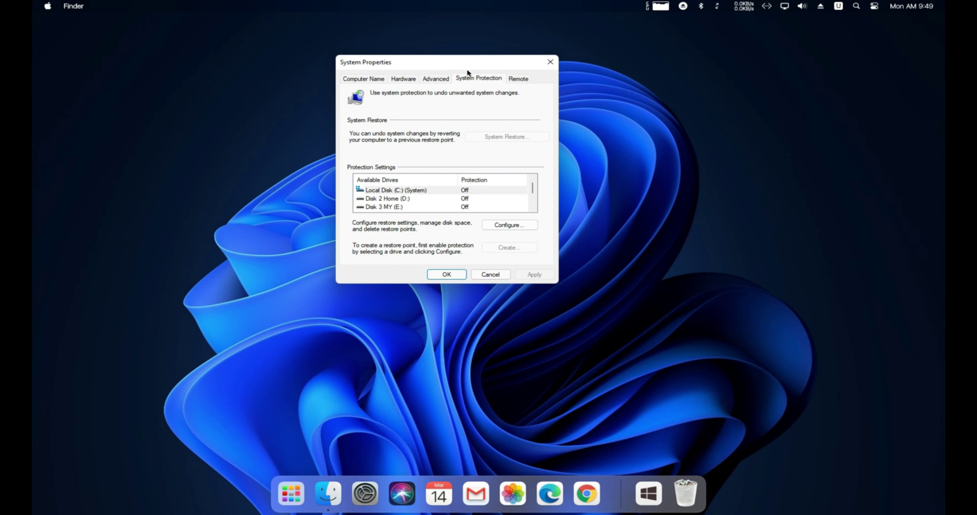
Turn on system protection for Local Disk (C:) with a maximum disk usage of 10%, and apply it
left_click(409, 190)
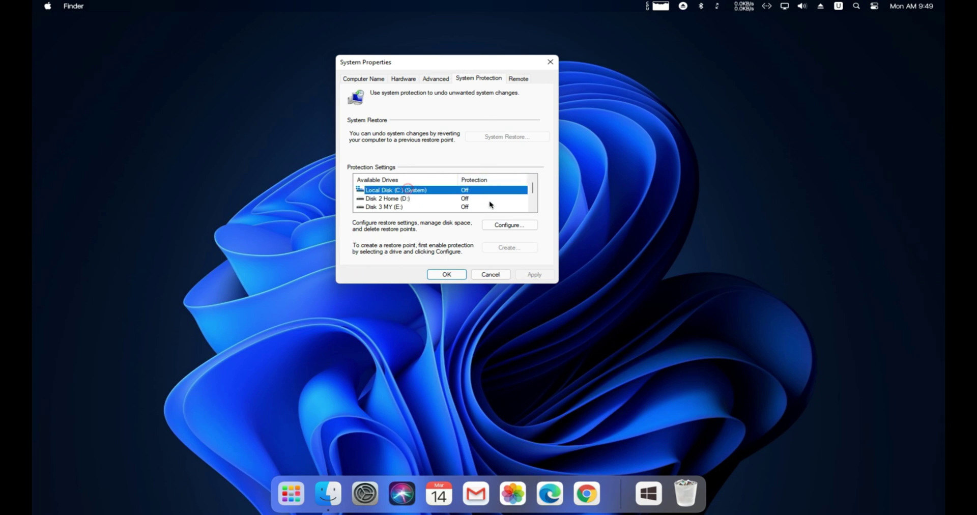
left_click(500, 229)
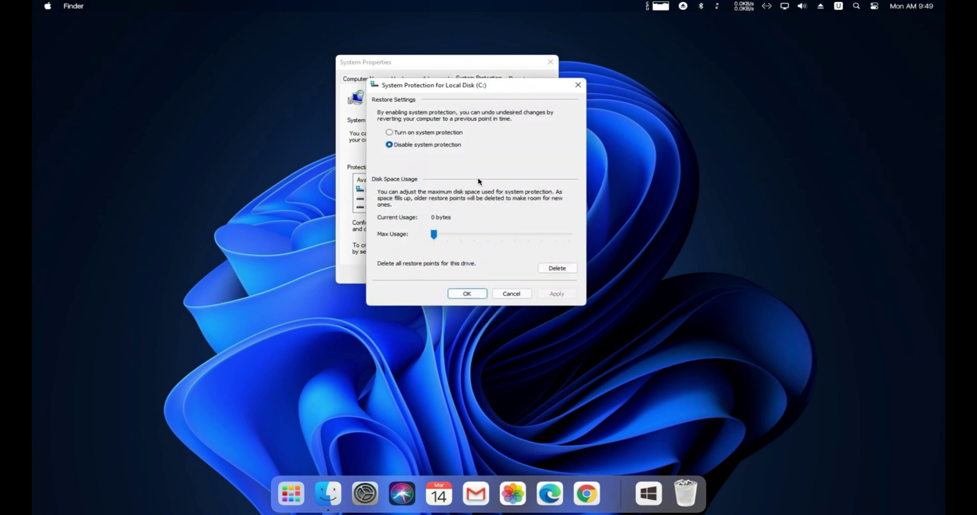
left_click(443, 133)
mouse_move(435, 234)
left_mouse_down()
mouse_move(457, 235)
mouse_move(448, 234)
left_mouse_up()
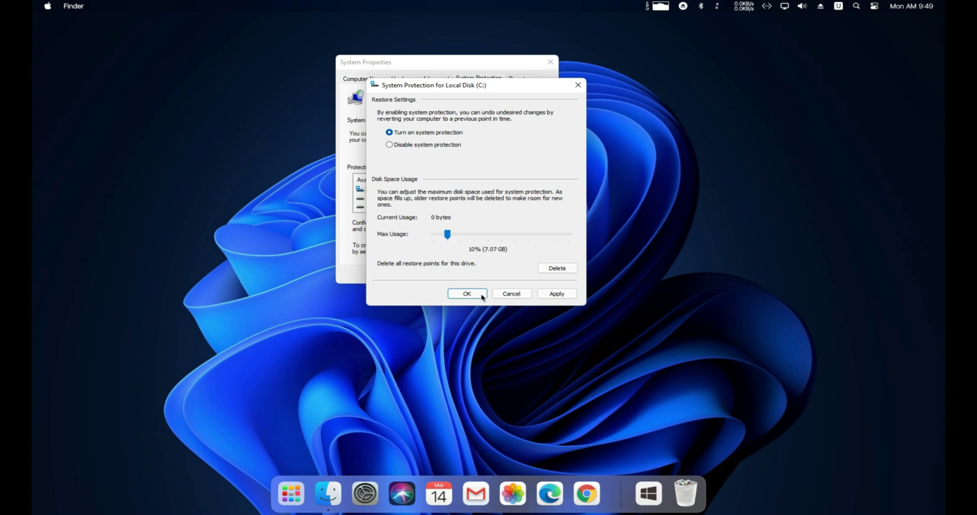
left_click(555, 296)
left_click(467, 294)
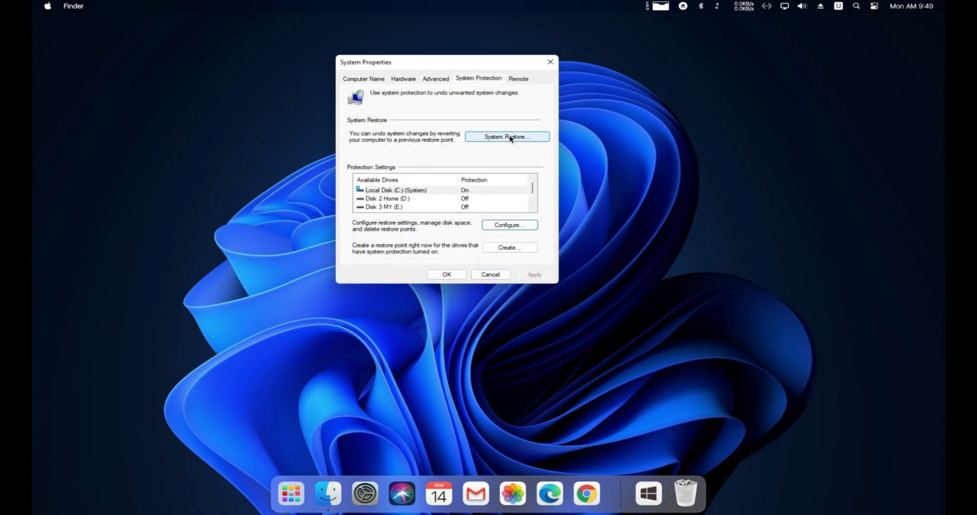
Create a restore point described as "windows 11" and close System Properties
left_click(511, 249)
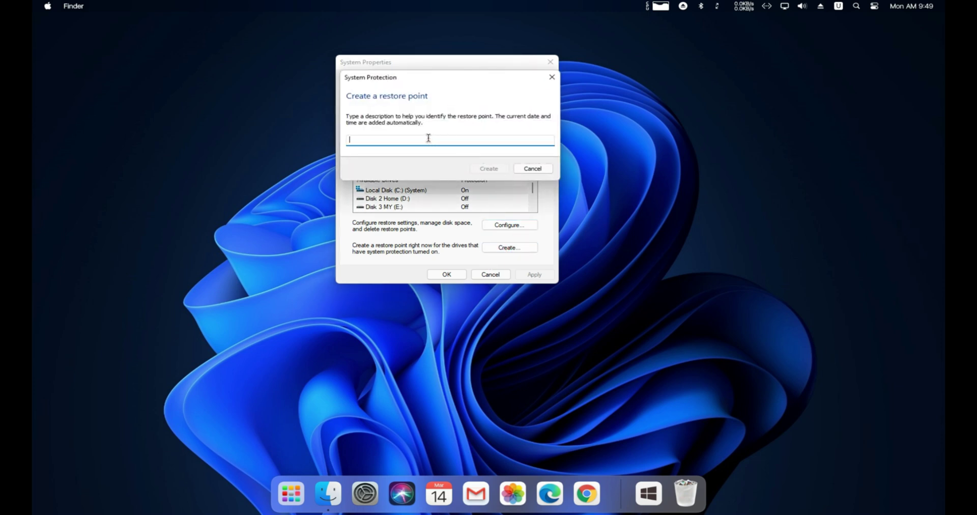
type("windows 11")
left_click(487, 168)
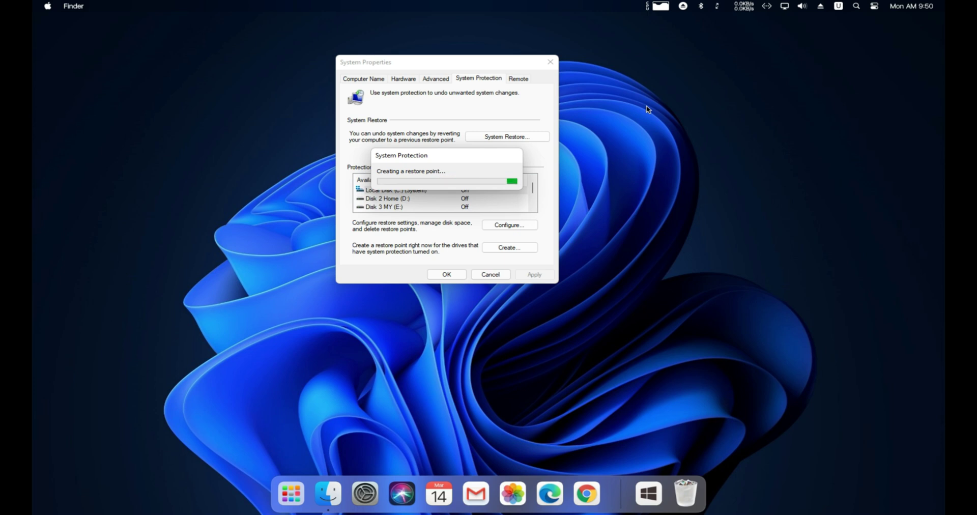
right_click(674, 84)
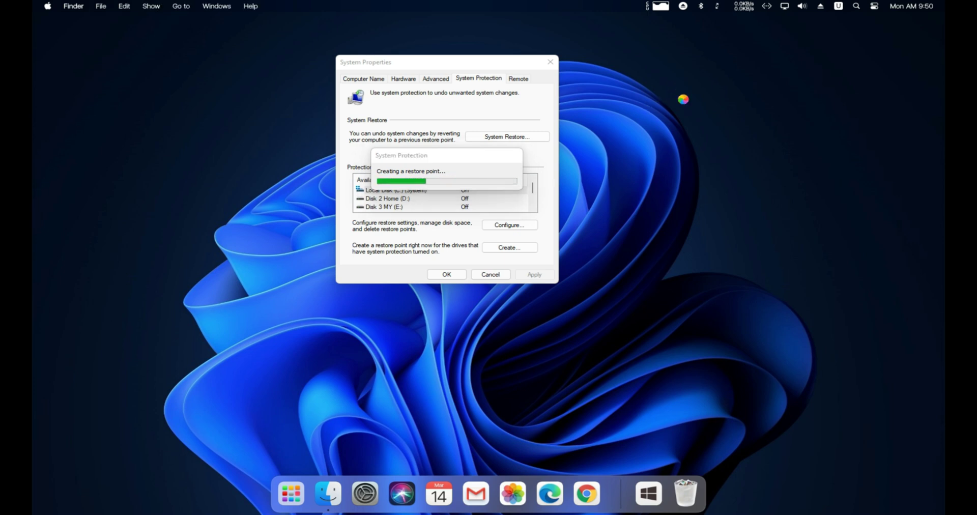
left_click(705, 150)
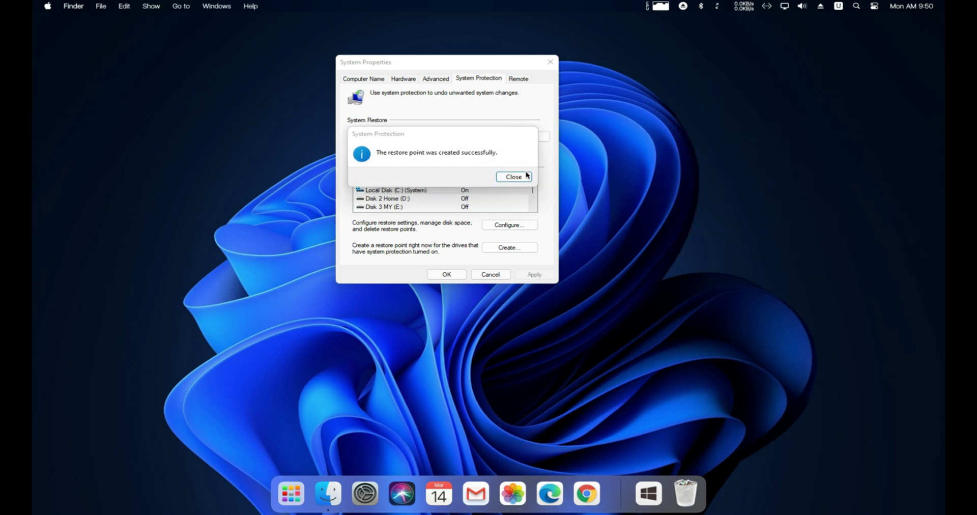
left_click(515, 176)
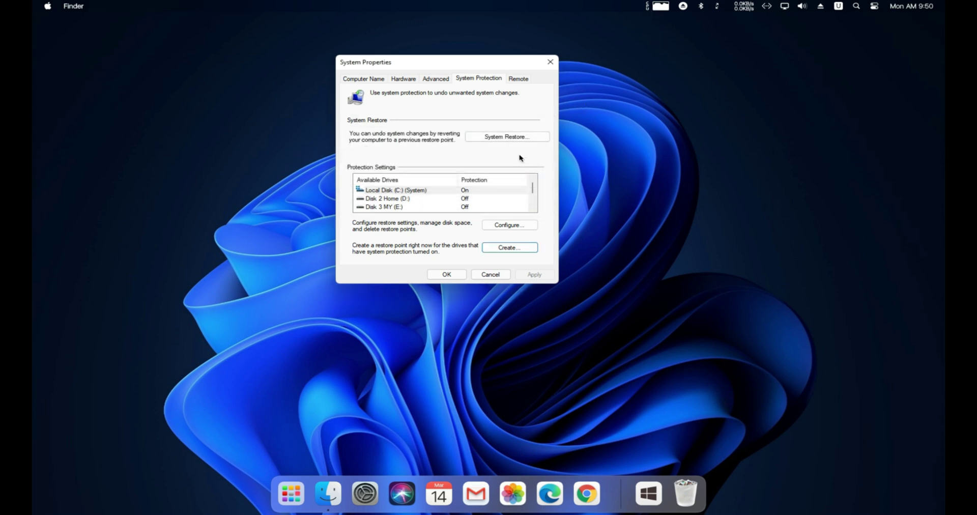
left_click(550, 62)
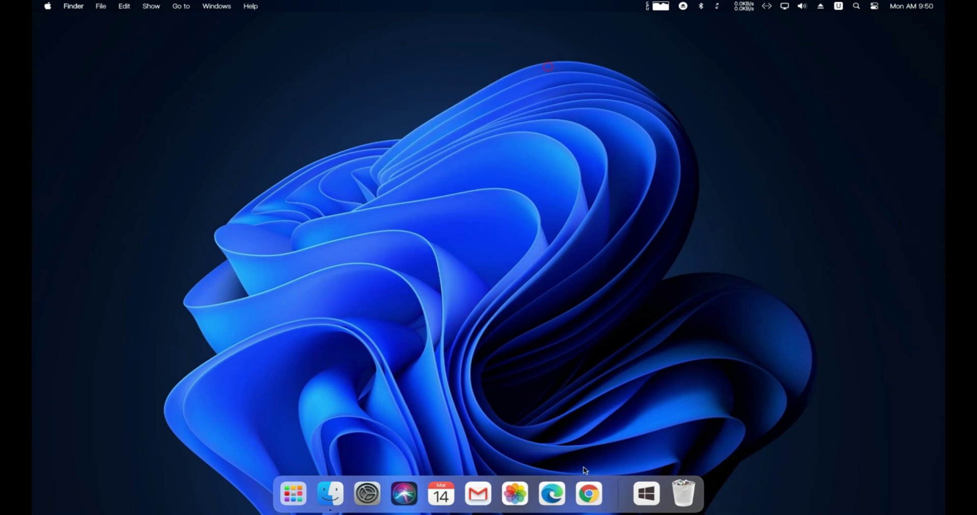
Run ThemeTool.exe from the mac\theme folder on Local Disk (C:) as administrator and agree to its license
left_click(331, 493)
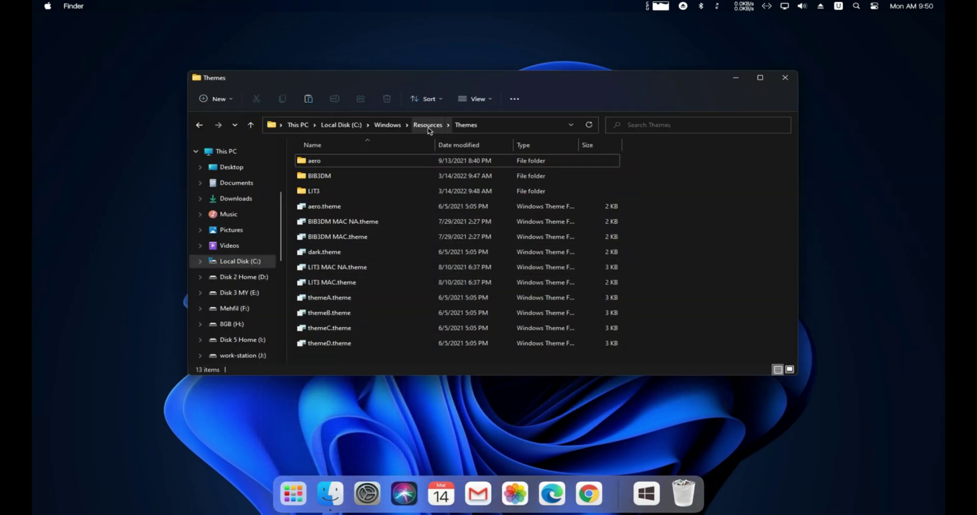
key("alt+Left")
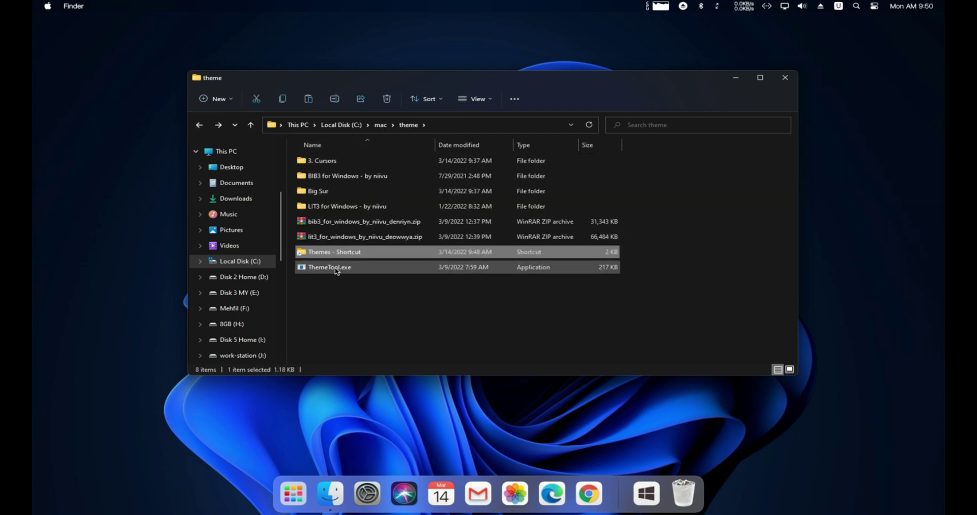
left_click(331, 269)
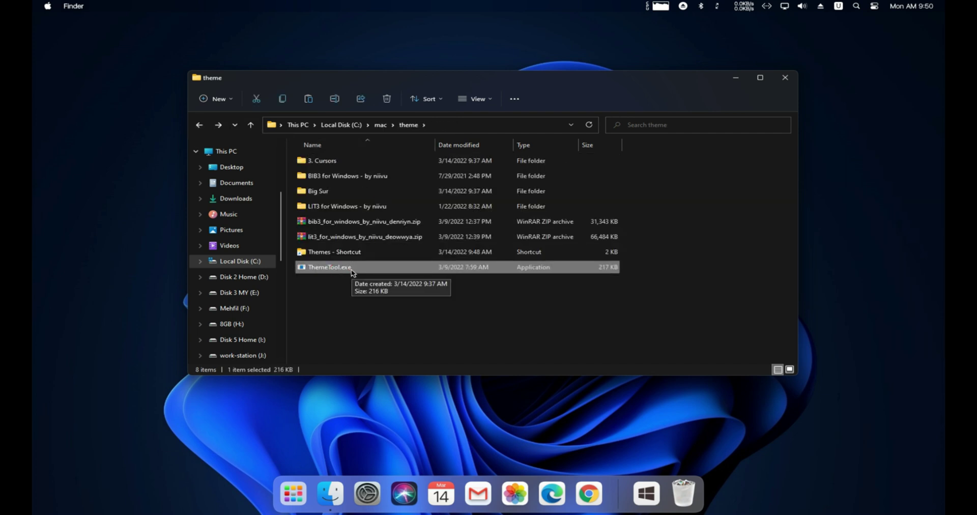
right_click(353, 273)
left_click(398, 318)
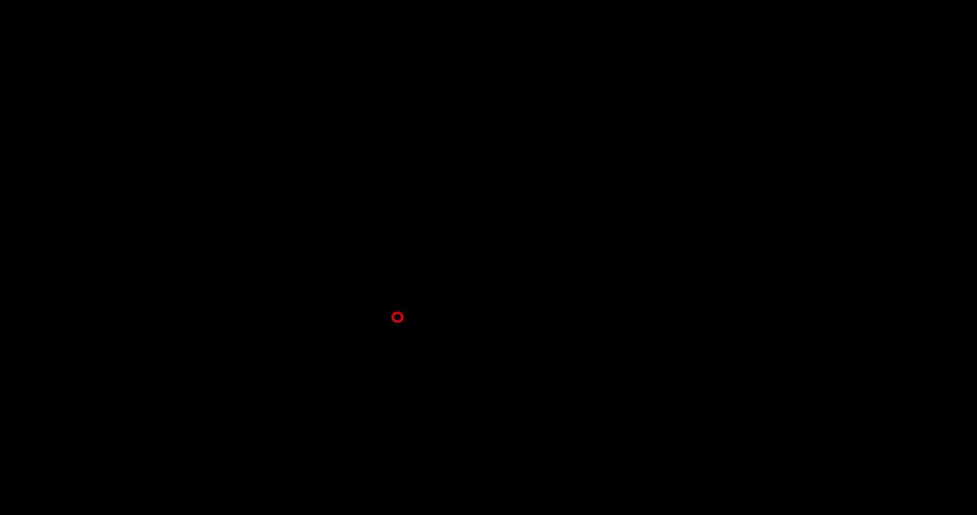
left_click(422, 334)
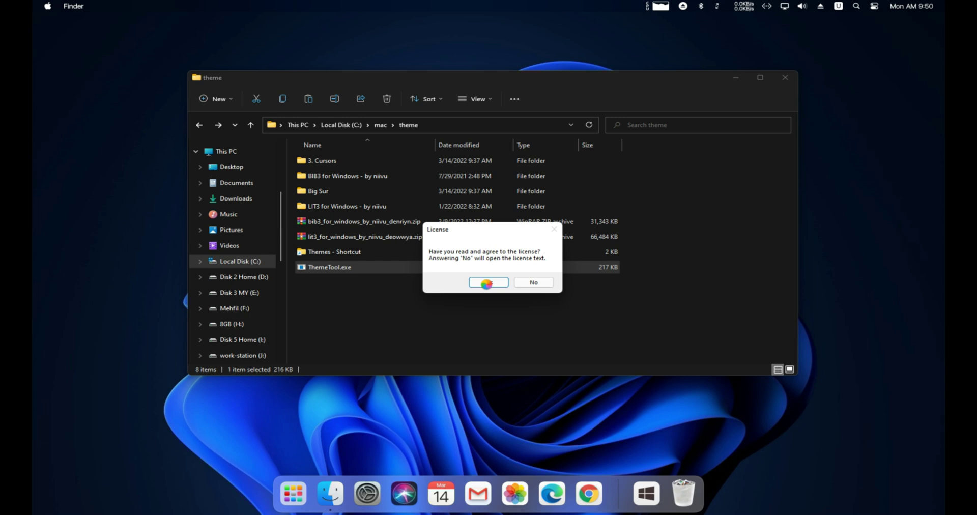
left_click(487, 283)
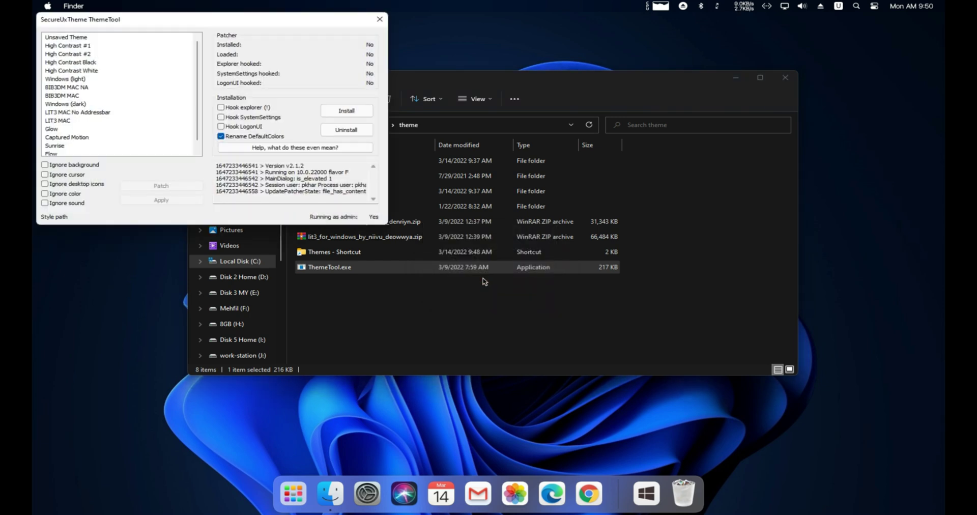
Patch the BIB3DM MAC NA, BIB3DM MAC, LIT3 MAC No Addressbar and LIT3 MAC themes in ThemeTool
left_click_drag(222, 24, 491, 109)
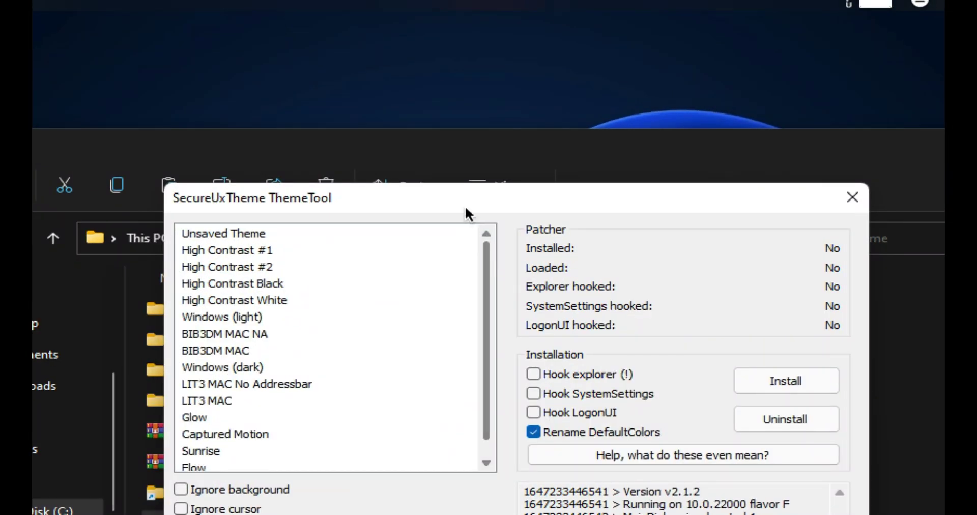
left_click_drag(465, 206, 443, 47)
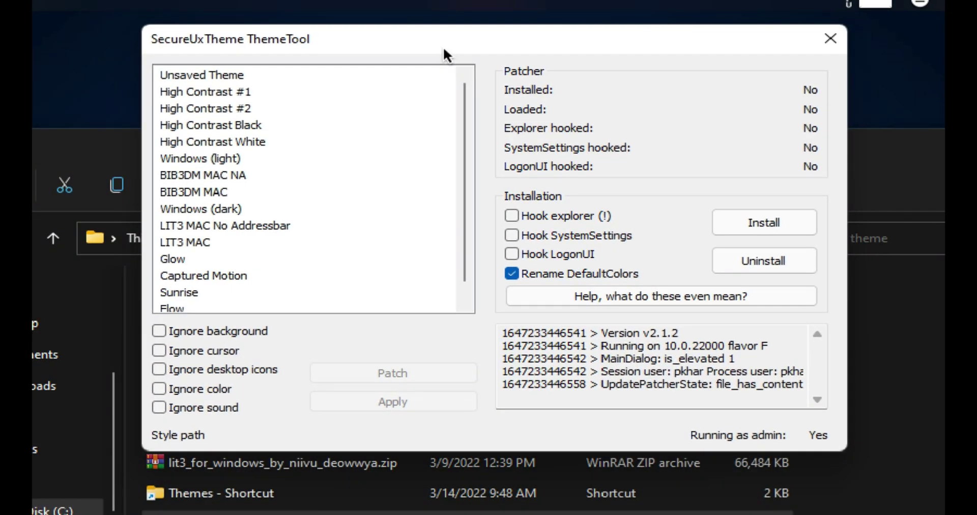
left_click(197, 176)
left_click(376, 375)
left_click(214, 193)
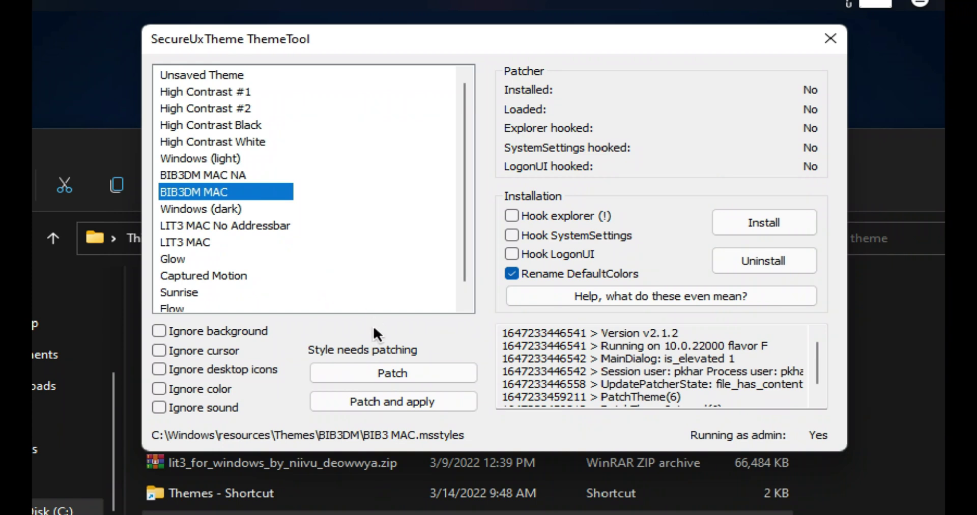
left_click(364, 369)
left_click(214, 225)
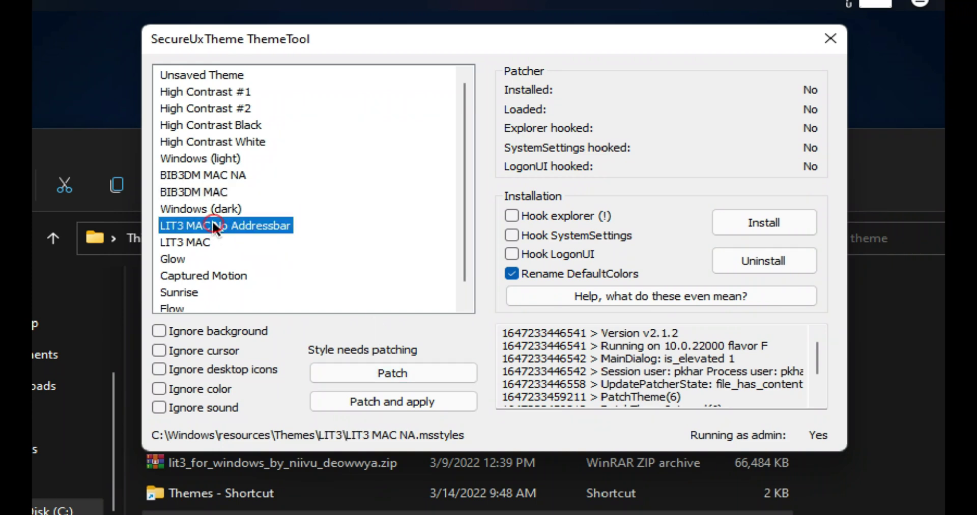
left_click(374, 371)
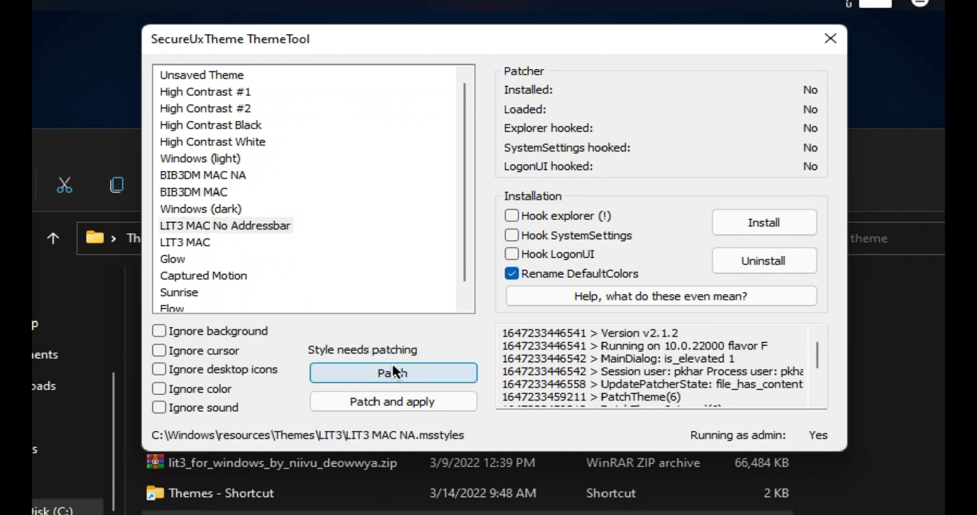
left_click(192, 242)
left_click(367, 373)
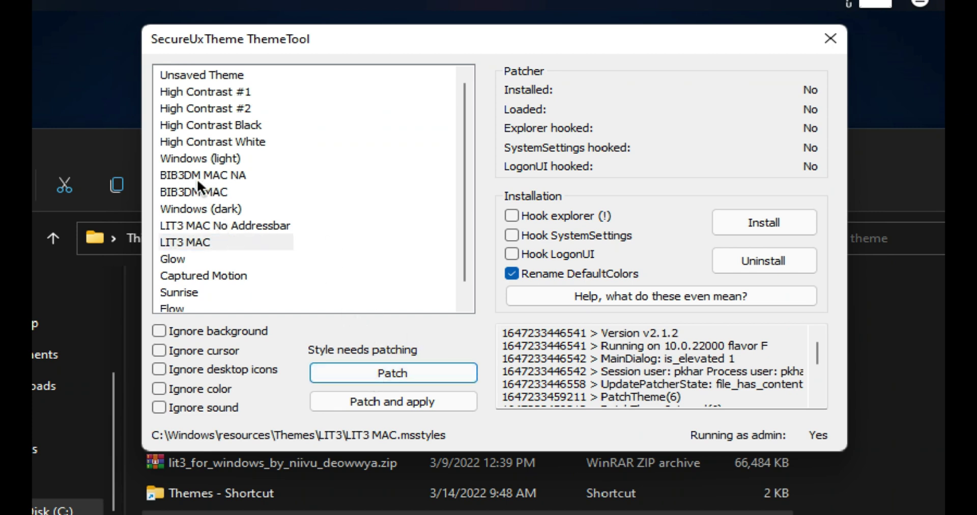
Apply the BIB3DM MAC theme despite the missing SecureUxTheme installation, and close ThemeTool
left_click(179, 192)
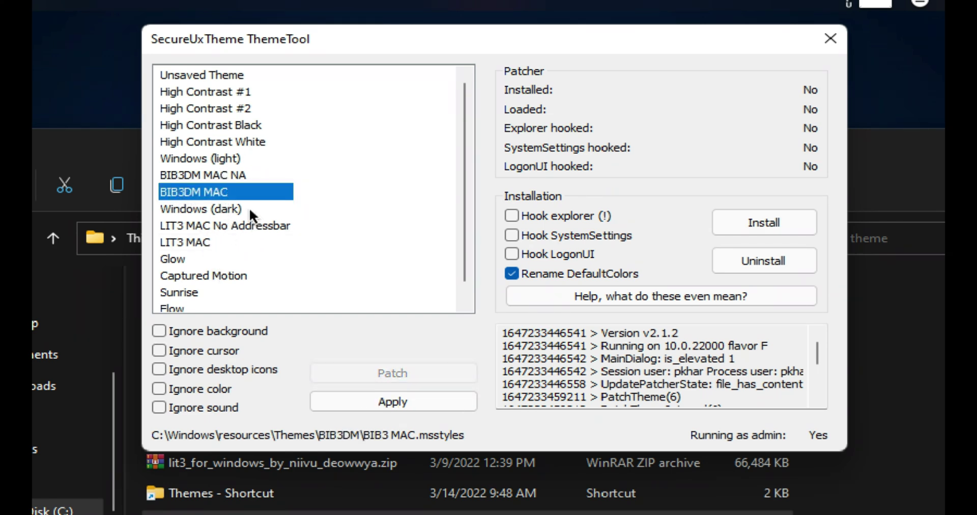
left_click(373, 401)
left_click_drag(411, 427, 402, 164)
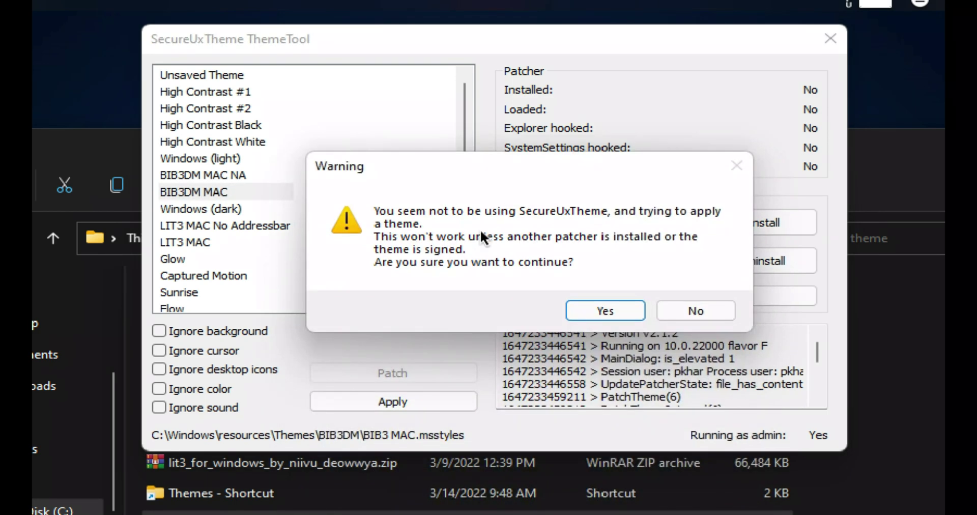
left_click(594, 307)
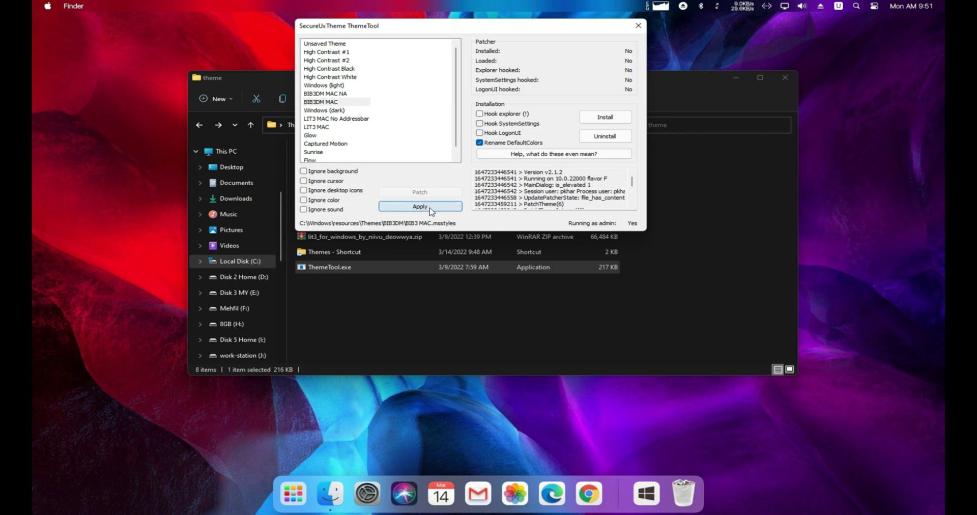
left_click(639, 25)
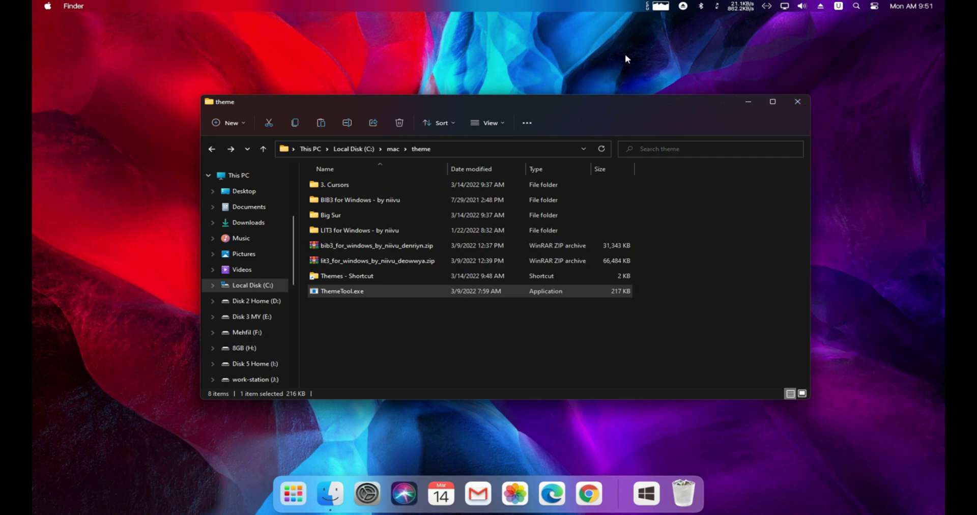
Minimize the theme folder window and advance the desktop background to the next wallpaper three times
left_click(746, 101)
right_click(495, 65)
left_click(551, 144)
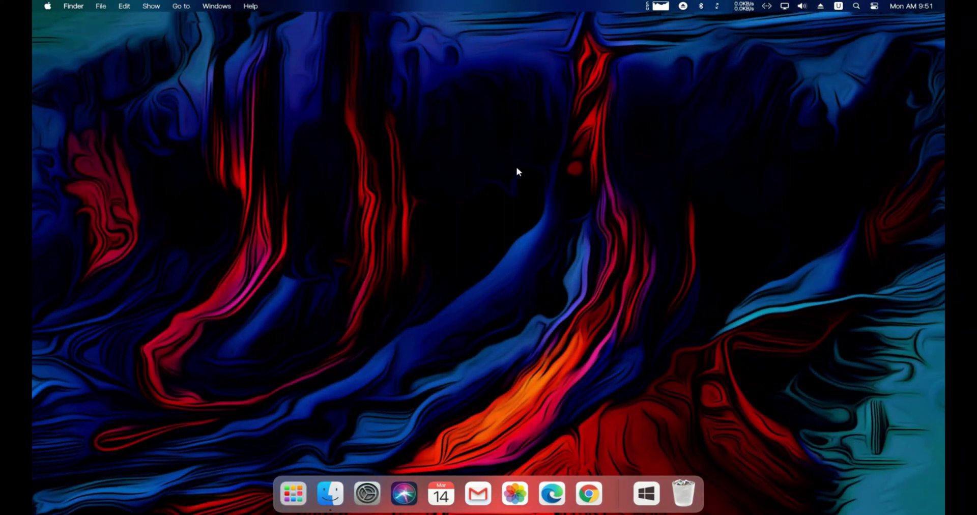
right_click(517, 172)
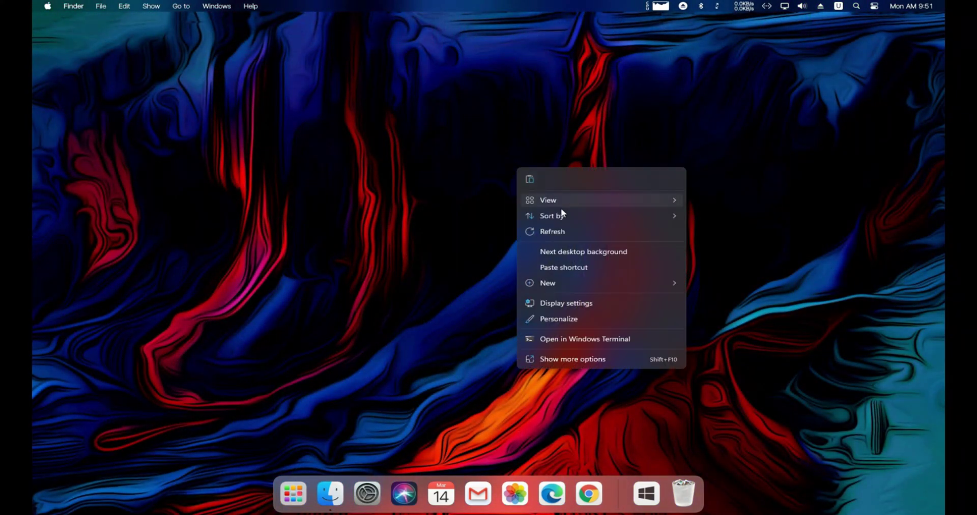
left_click(560, 252)
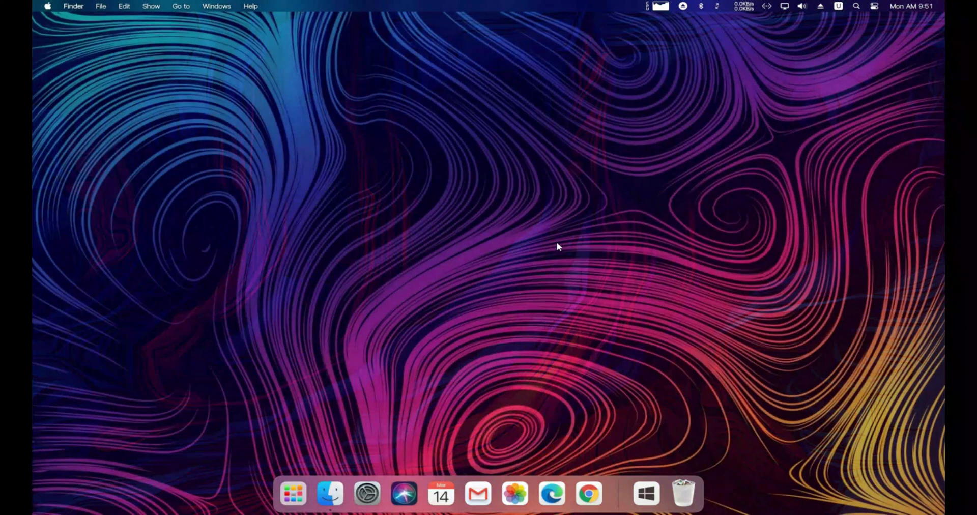
right_click(487, 113)
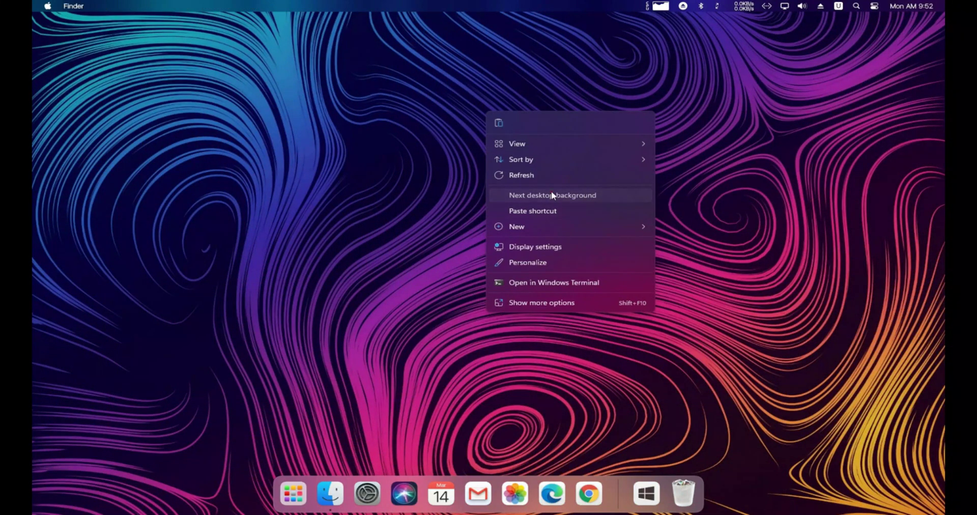
left_click(551, 193)
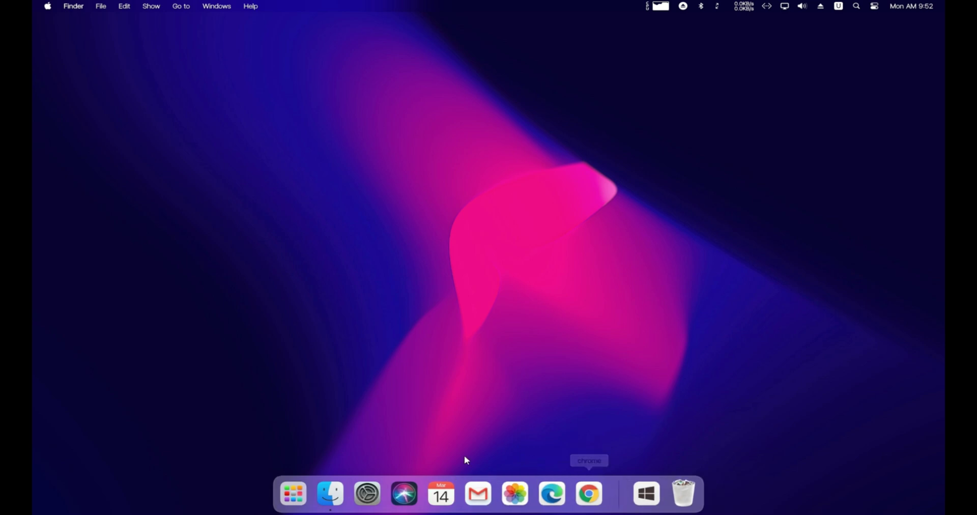
Reopen the folder window and delete the 2. Move LeftSider folder from mac\Make Windows 11 Look Like macOS (Tech Rifle)
mouse_move(328, 493)
left_click(370, 437)
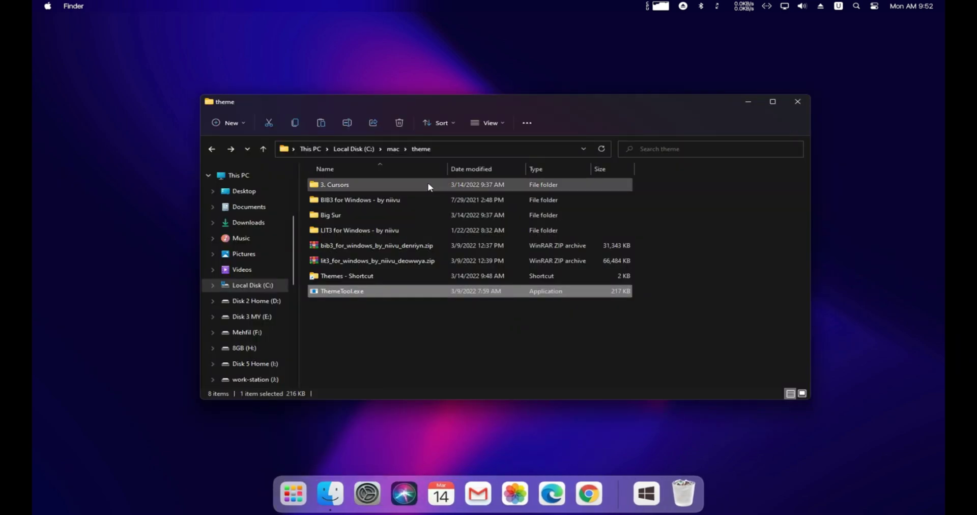
left_click(392, 149)
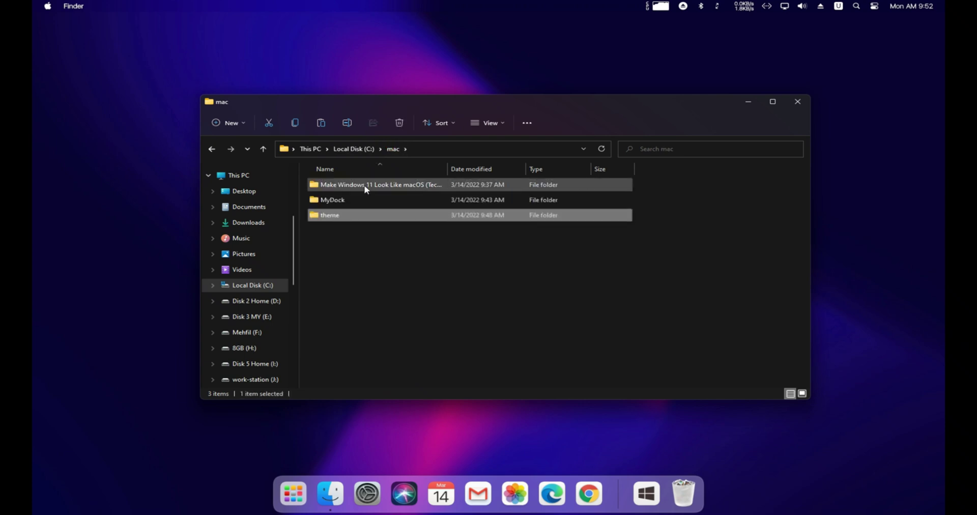
double_click(353, 214)
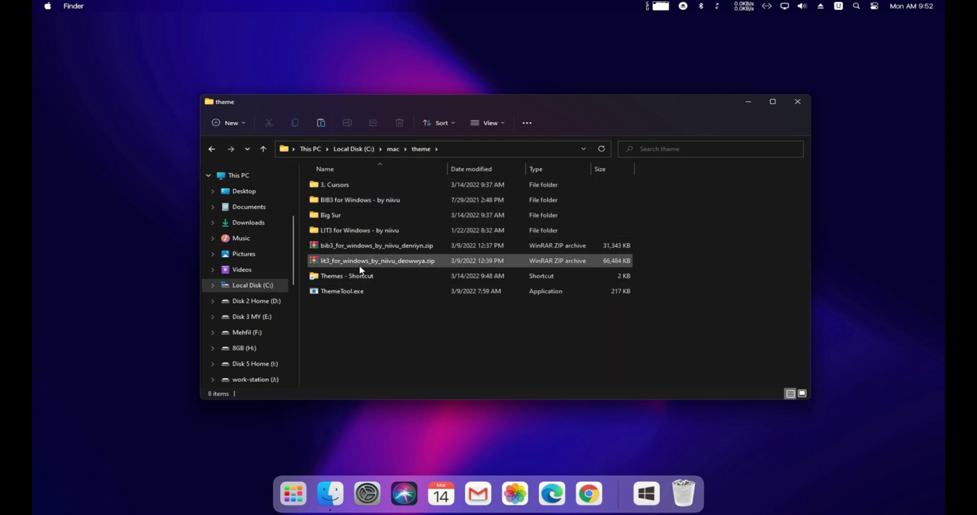
left_click(397, 151)
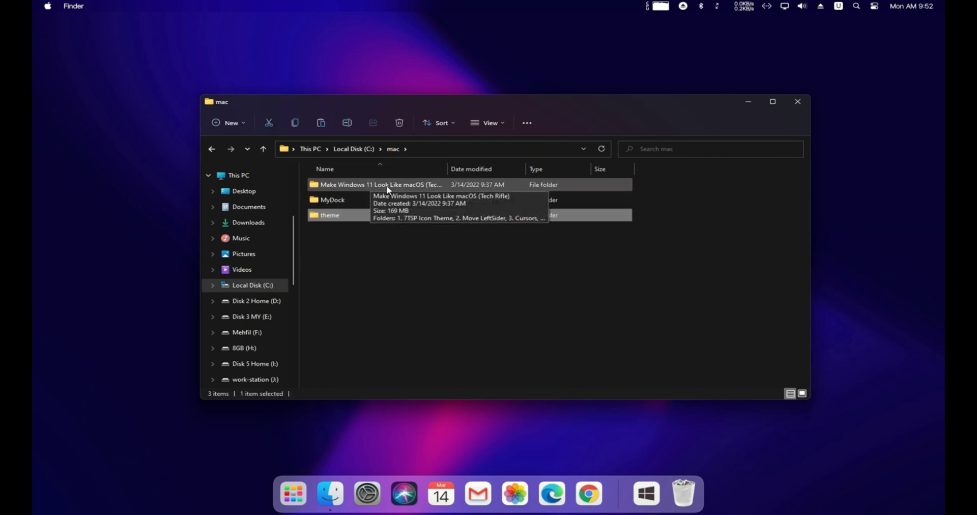
double_click(415, 185)
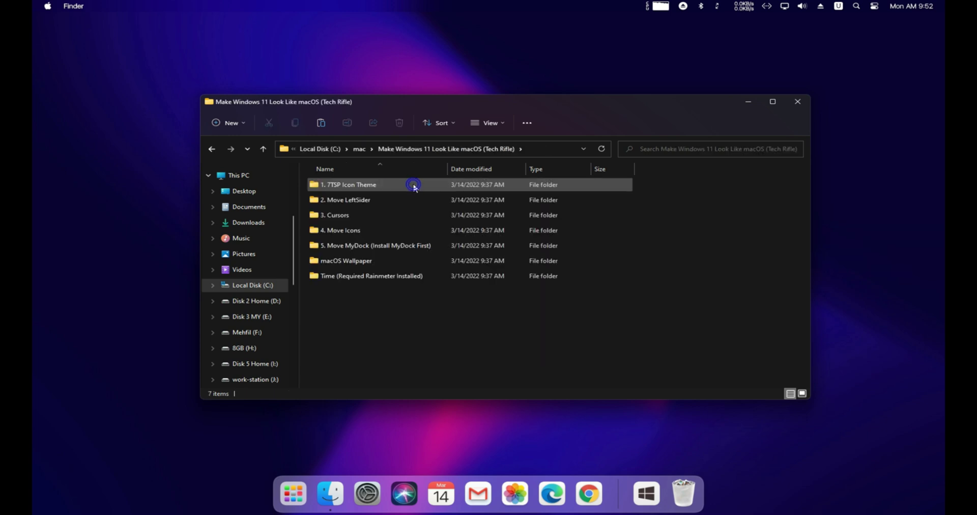
left_click(360, 202)
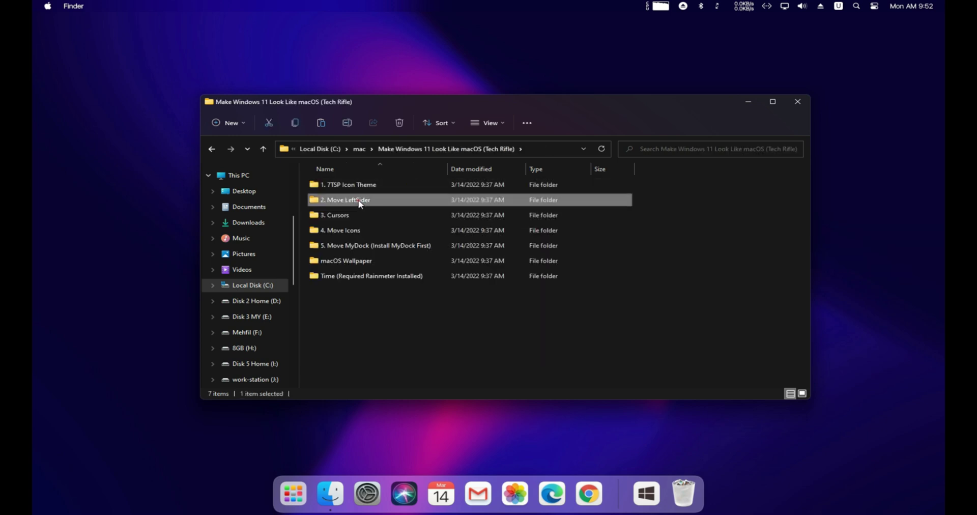
key("Delete")
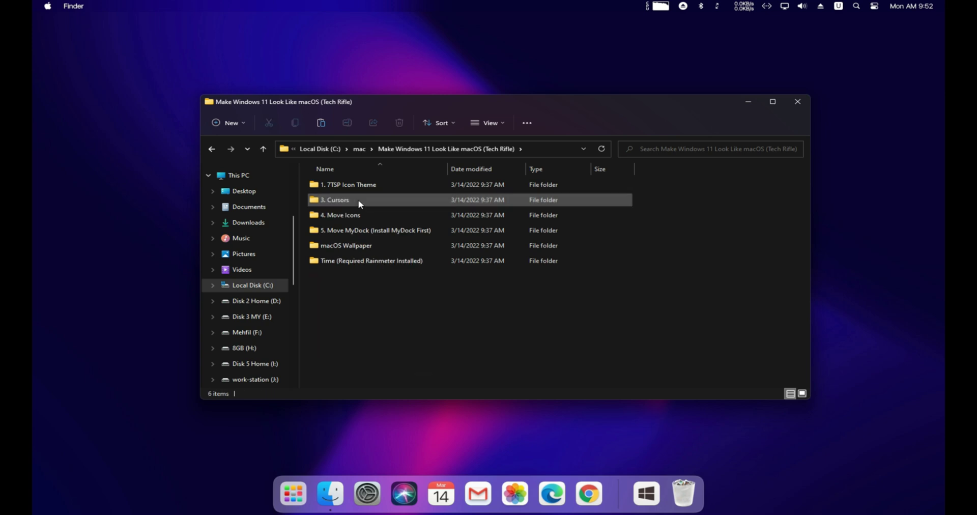
Examine the contents of the 3. Cursors folder and the Big Sur dock Icons folder inside 4. Move Icons
double_click(358, 199)
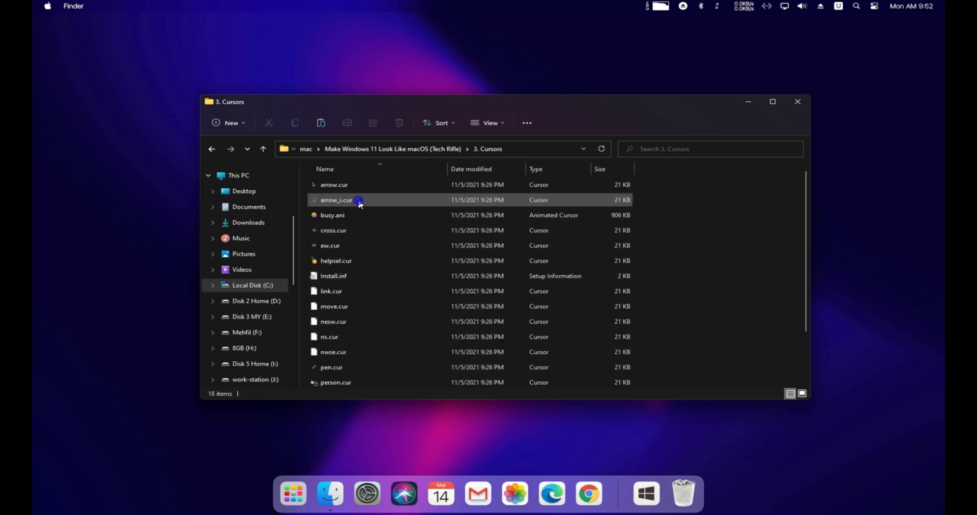
key("alt+Left")
left_click(359, 200)
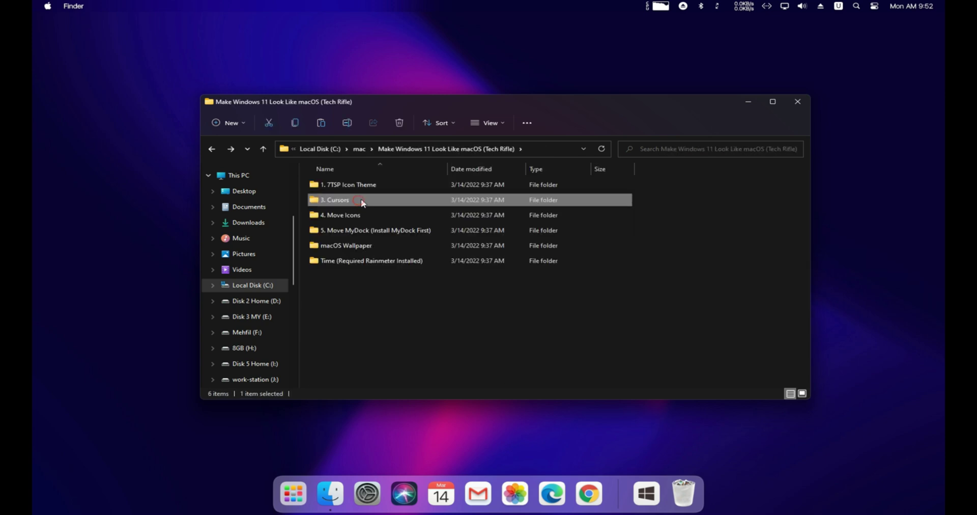
left_click(372, 215)
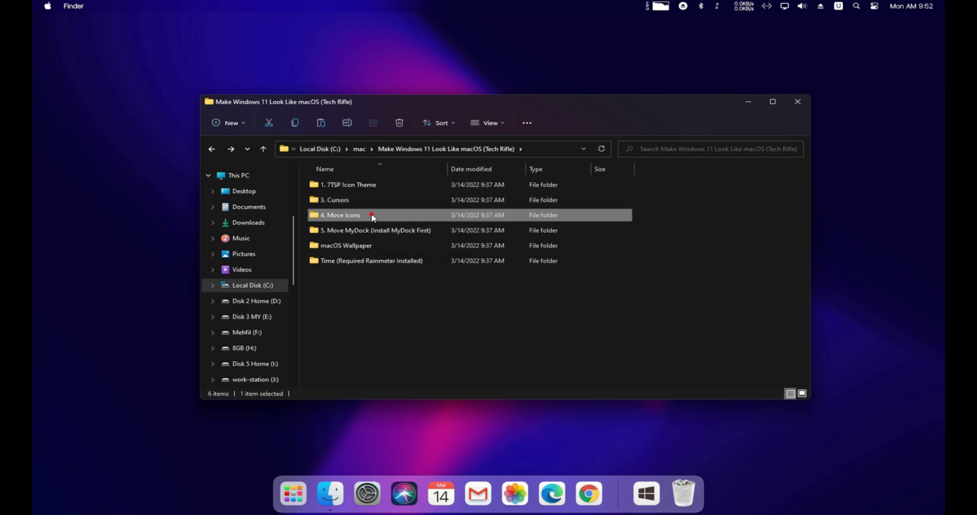
double_click(372, 215)
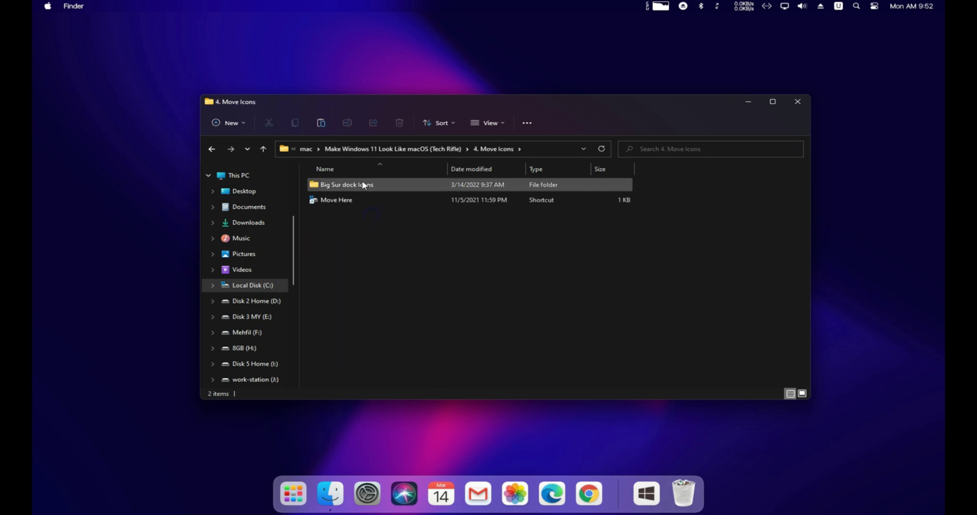
double_click(363, 186)
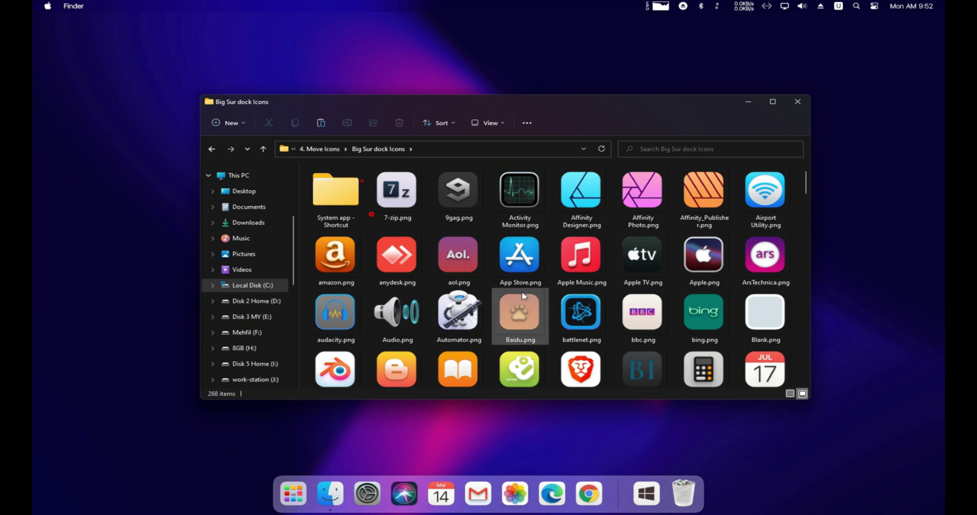
scroll(524, 296, "down", 1)
scroll(525, 297, "down", 8)
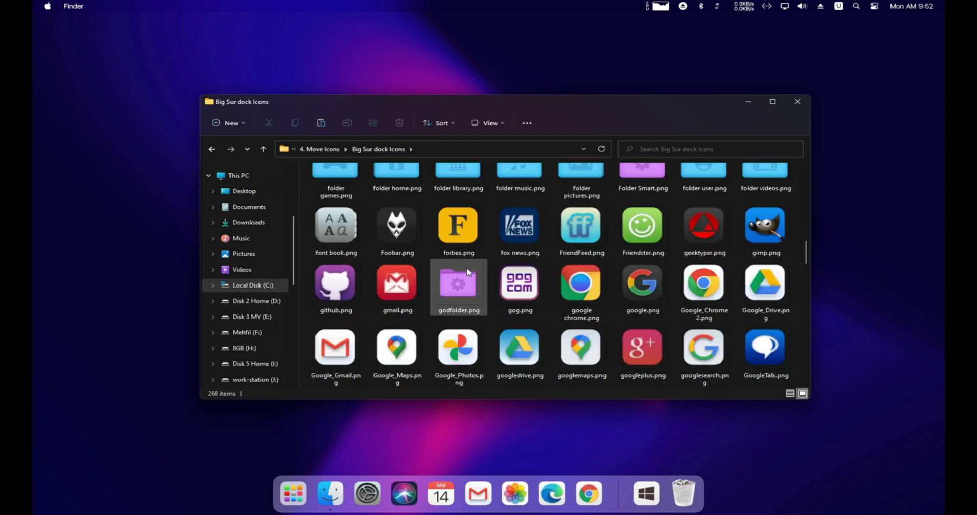
key("alt+Left")
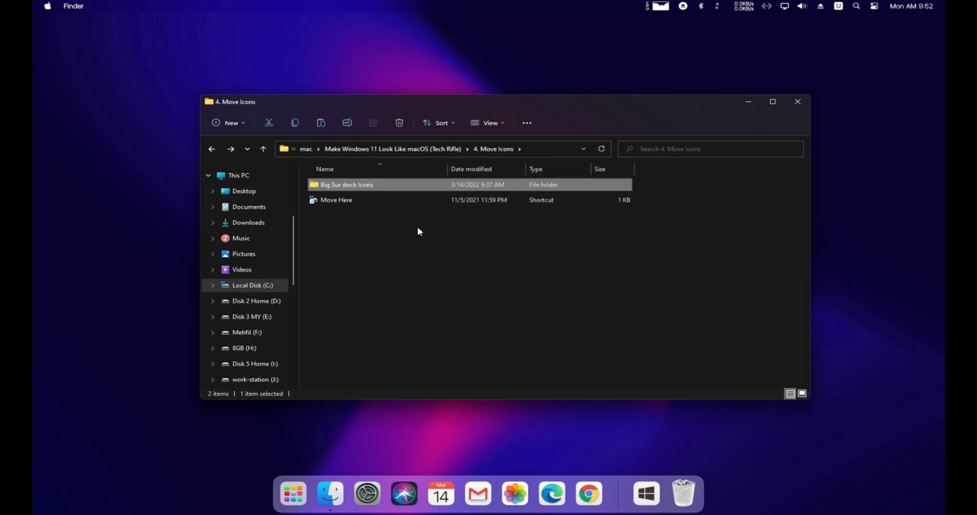
key("alt+Left")
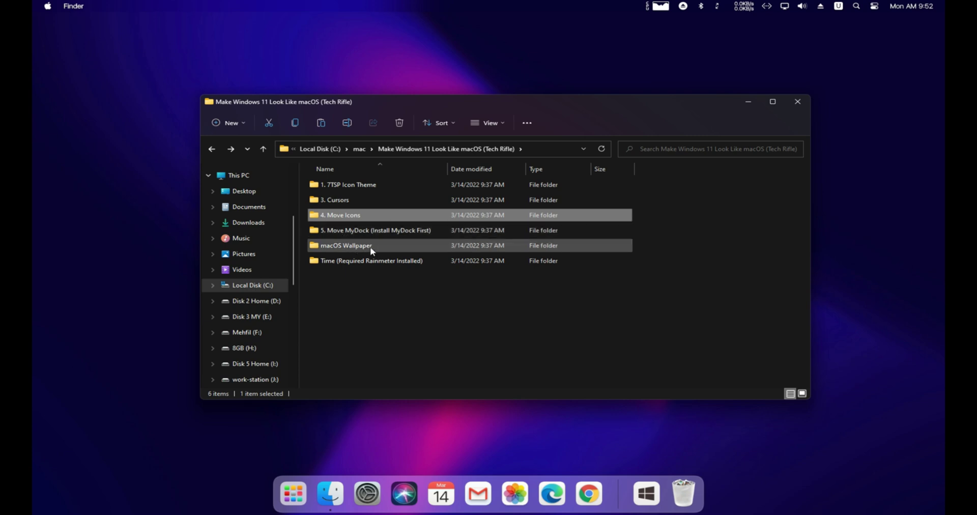
Open the macOS Wallpaper folder and set 12-Light-thumbnail.jpg as the desktop background
left_click(370, 247)
double_click(371, 247)
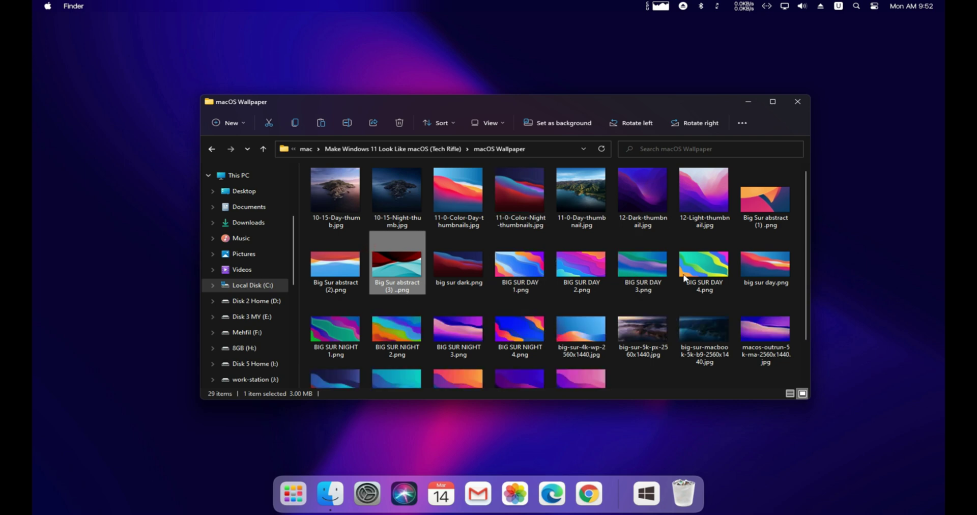
left_click(714, 179)
right_click(714, 179)
left_click(753, 241)
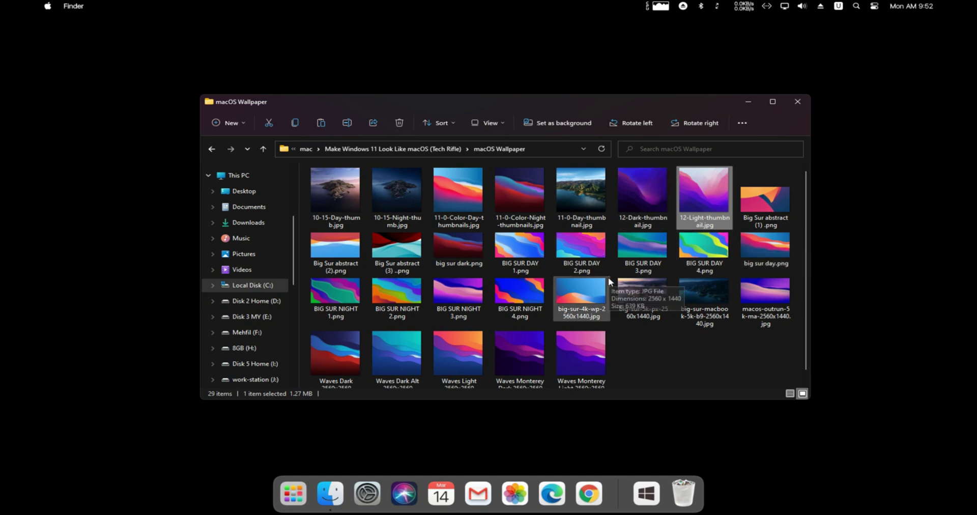
left_click_drag(589, 99, 628, 119)
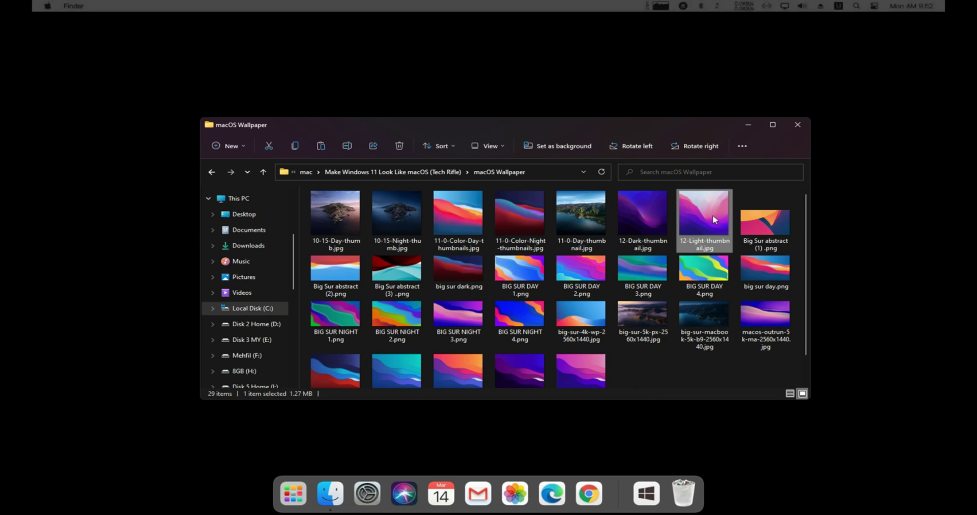
right_click(713, 216)
left_click(745, 279)
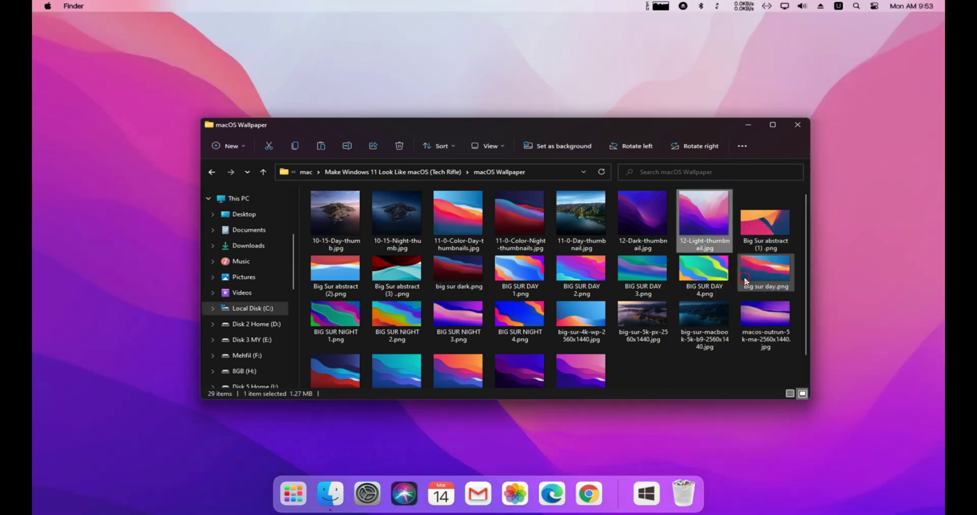
Set 12-Dark-thumbnail.jpg as the desktop background and move the folder window aside to view it
right_click(638, 206)
left_click(670, 272)
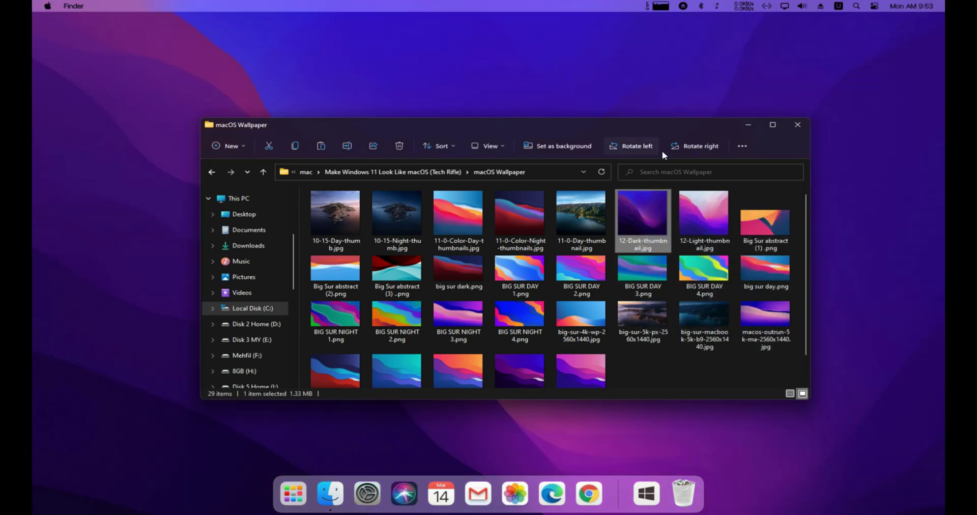
left_click_drag(695, 127, 661, 62)
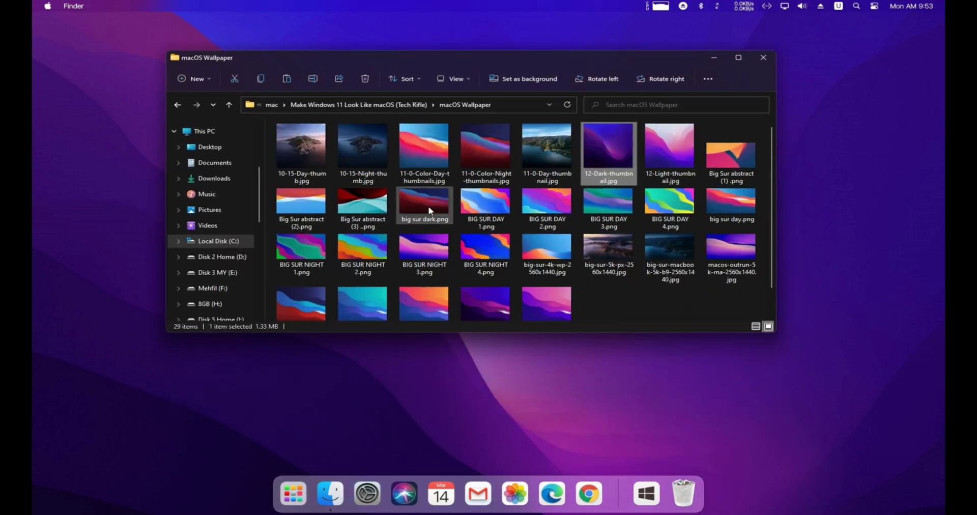
Set 10-15-Night-thumb.jpg as the desktop background and reposition the folder window
right_click(371, 144)
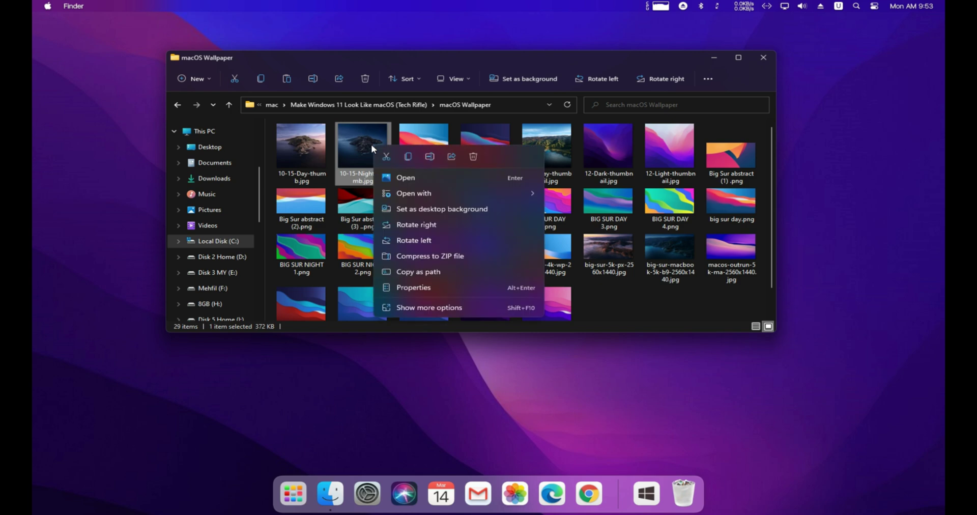
left_click(431, 209)
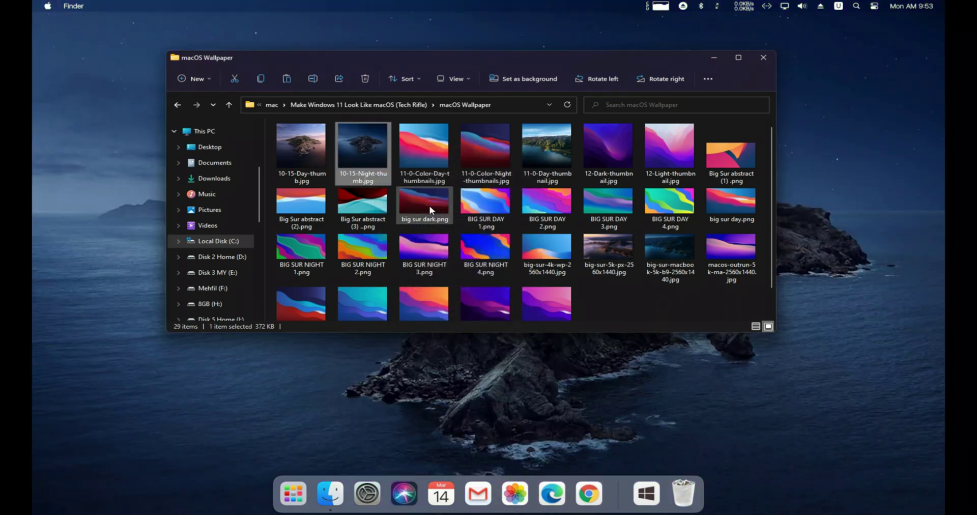
left_click_drag(607, 62, 630, 109)
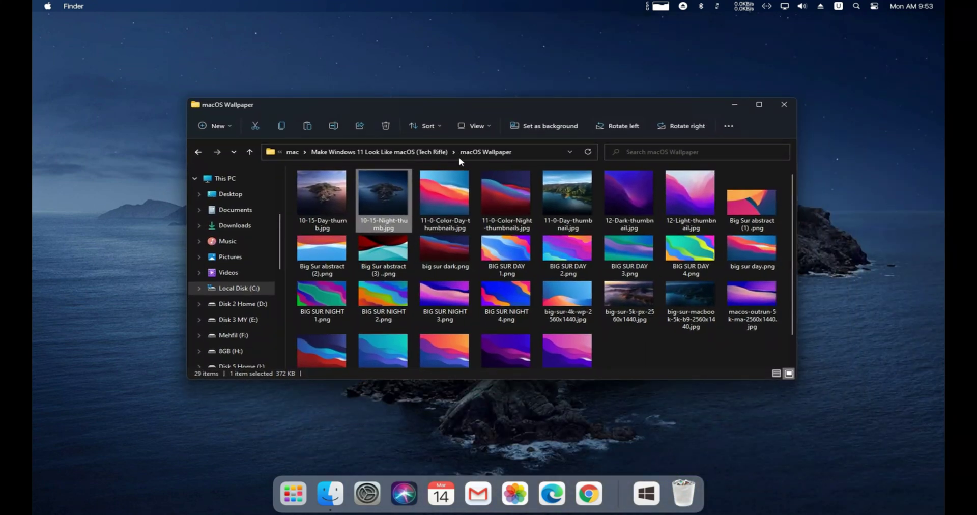
Check the contents of the Time (Required Rainmeter Installed) folder and return to its parent folder
left_click(400, 153)
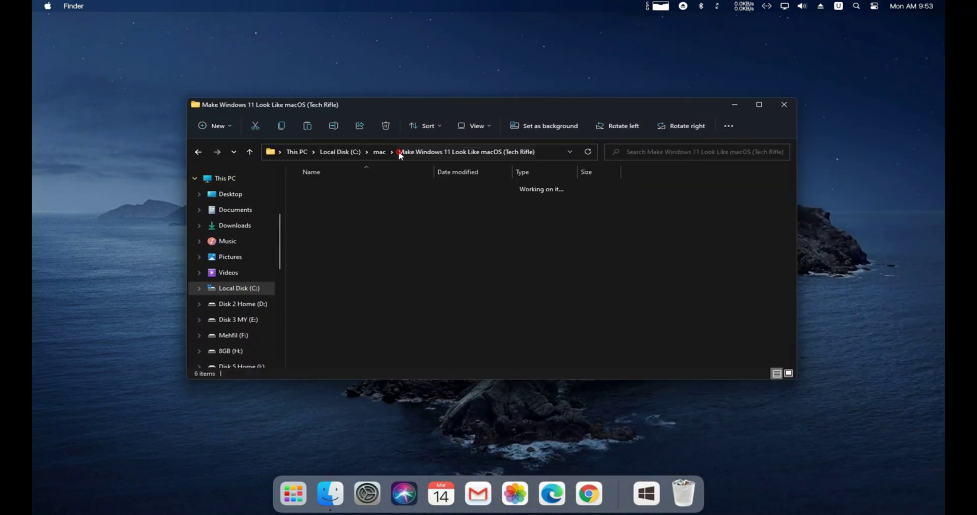
double_click(357, 264)
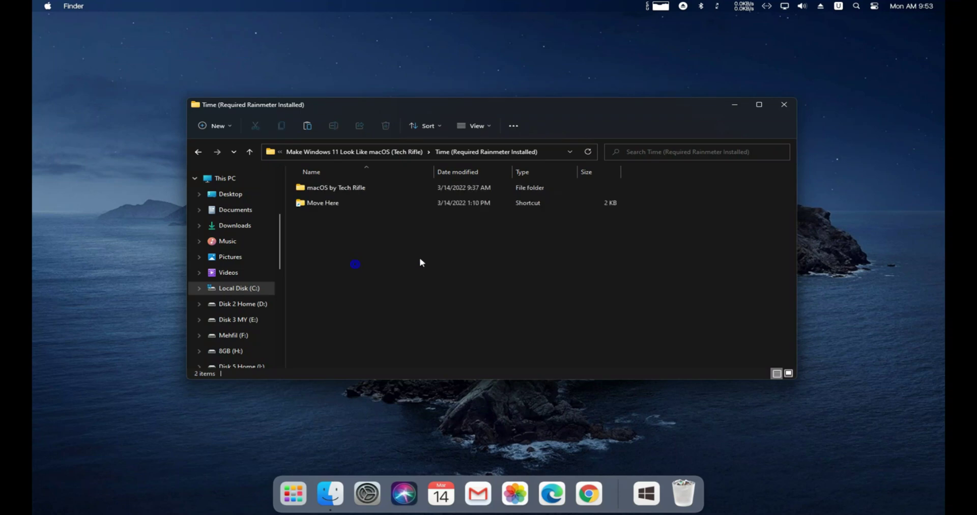
key("alt+Left")
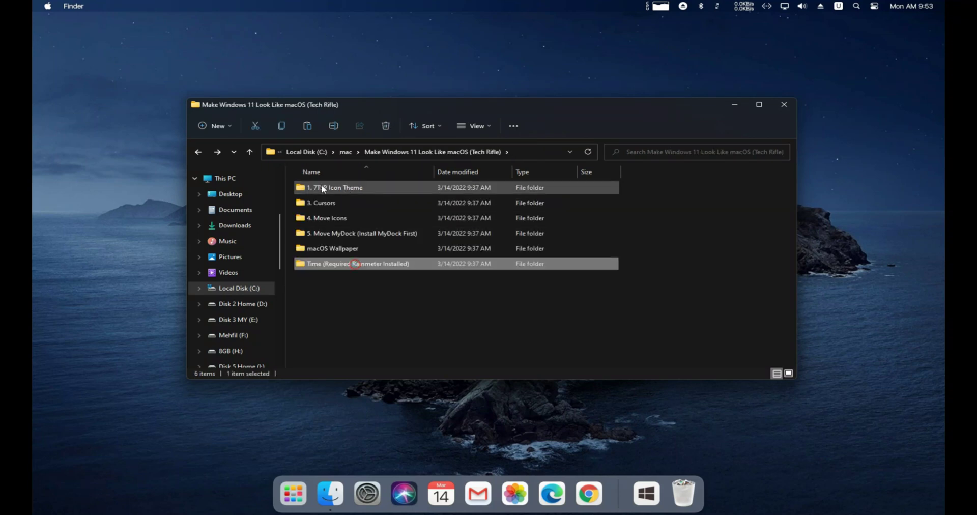
Delete the Extra and Resources folders and the Pack.ini file from the 1. 7TSP Icon Theme folder
left_click(323, 189)
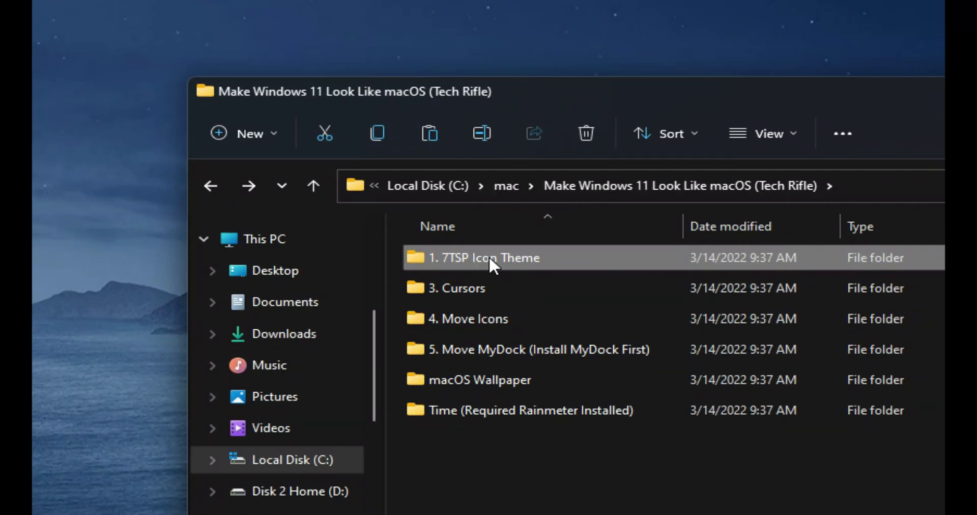
double_click(490, 256)
left_click_drag(506, 93, 367, 10)
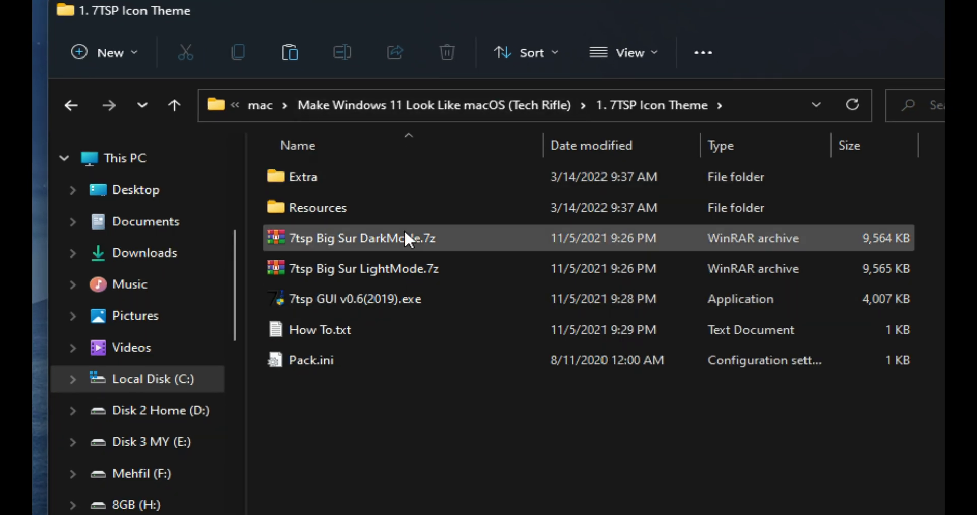
left_click(343, 183)
left_click_drag(343, 182, 340, 200)
left_click(340, 177)
key("Delete")
left_click(344, 298)
key("Delete")
Run 7tsp GUI v0.6(2019).exe as administrator, accept its agreement and clear the ReadMe window out of the way
left_click(355, 234)
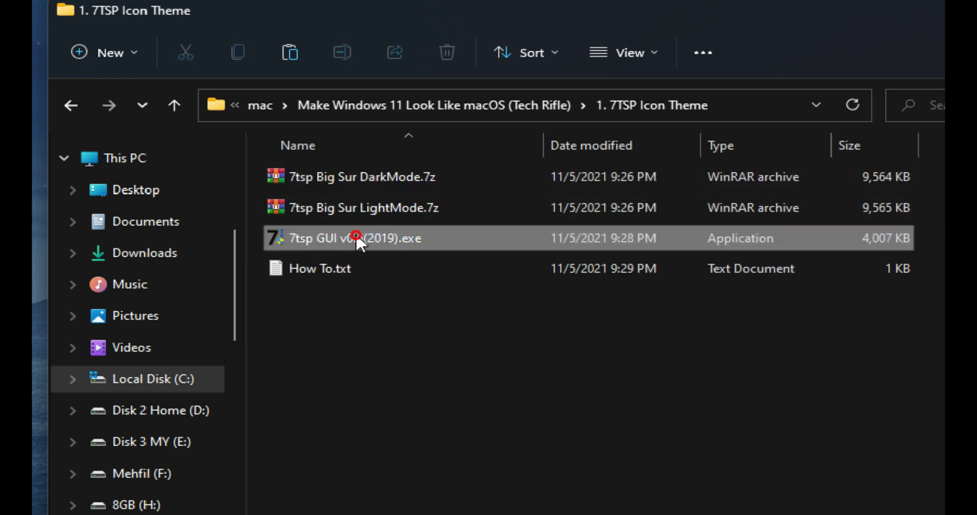
right_click(368, 236)
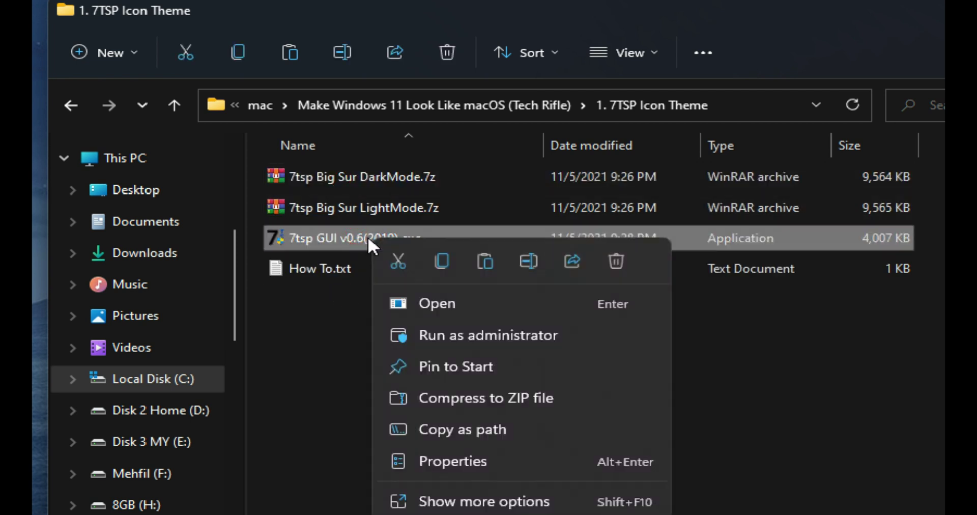
left_click(426, 332)
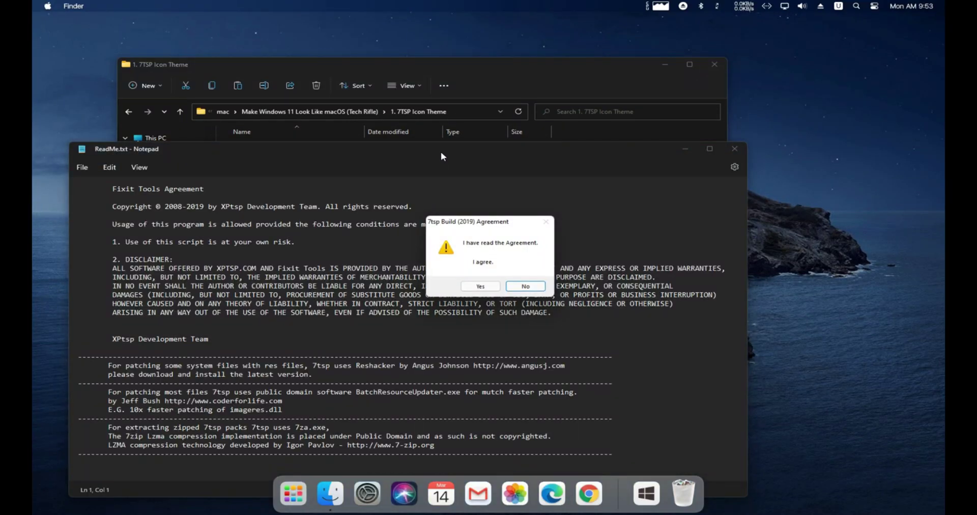
left_click(481, 286)
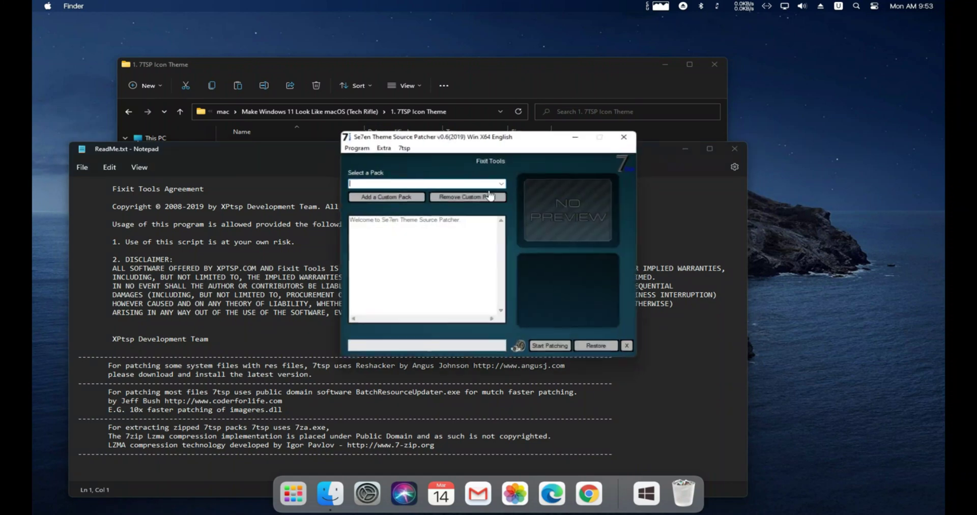
left_click(694, 149)
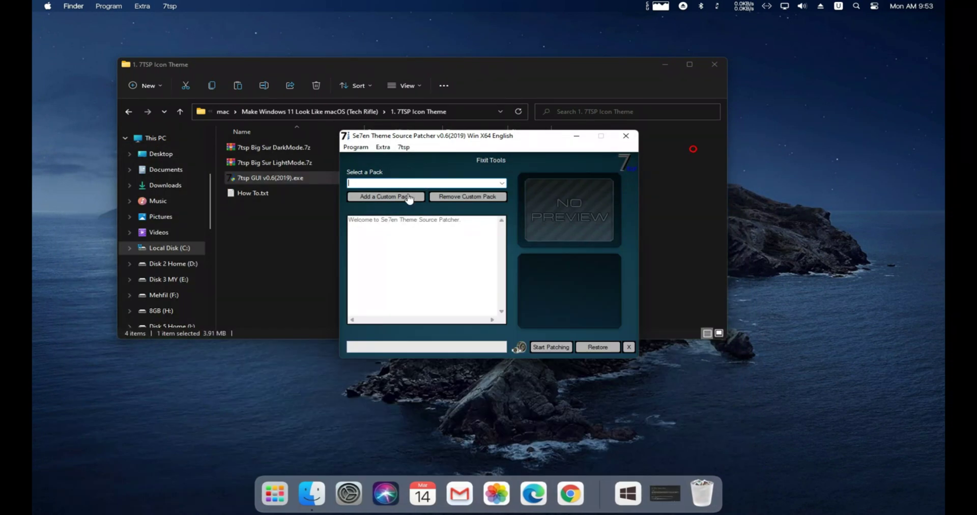
Add 7tsp Big Sur DarkMode.7z from the 1. 7TSP Icon Theme folder under C:\mac as a custom pack
left_click(397, 198)
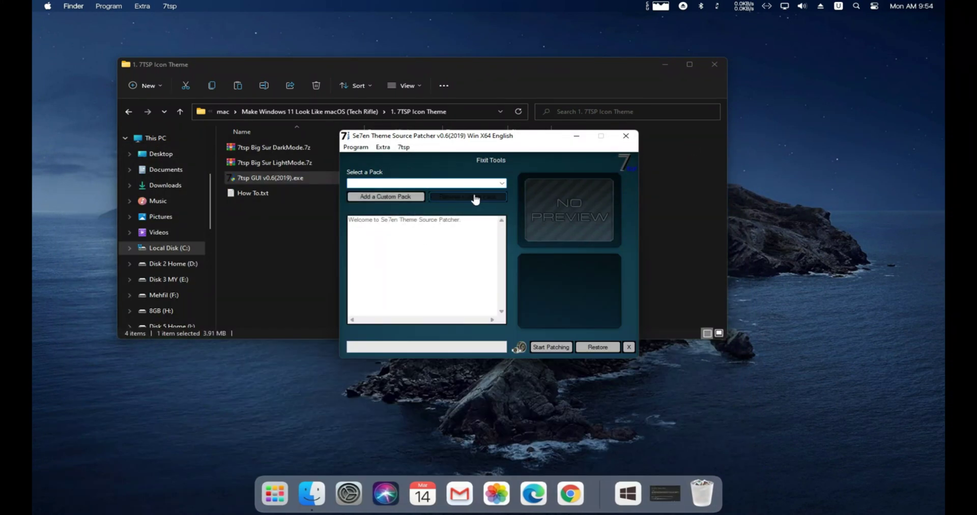
left_click(393, 200)
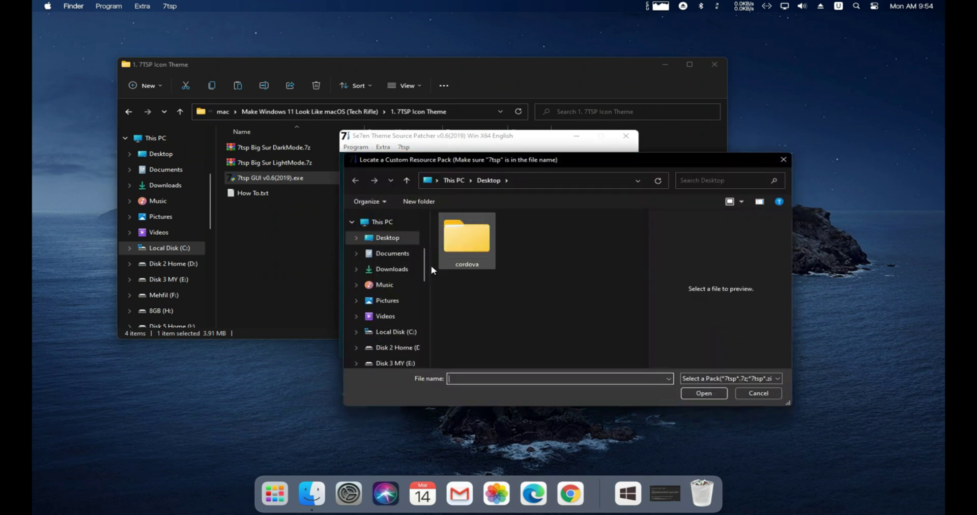
scroll(382, 315, "down", 1)
left_click(389, 281)
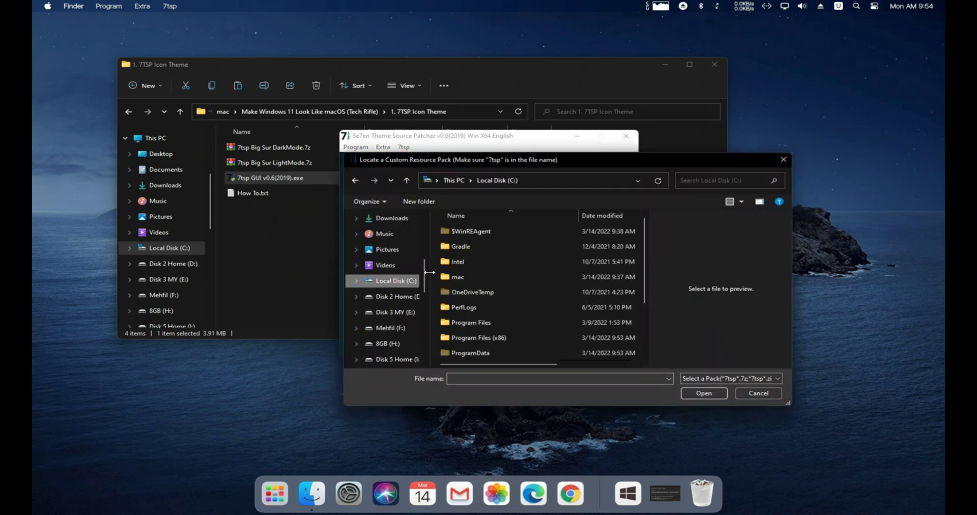
double_click(458, 277)
left_click(464, 234)
double_click(464, 233)
double_click(476, 232)
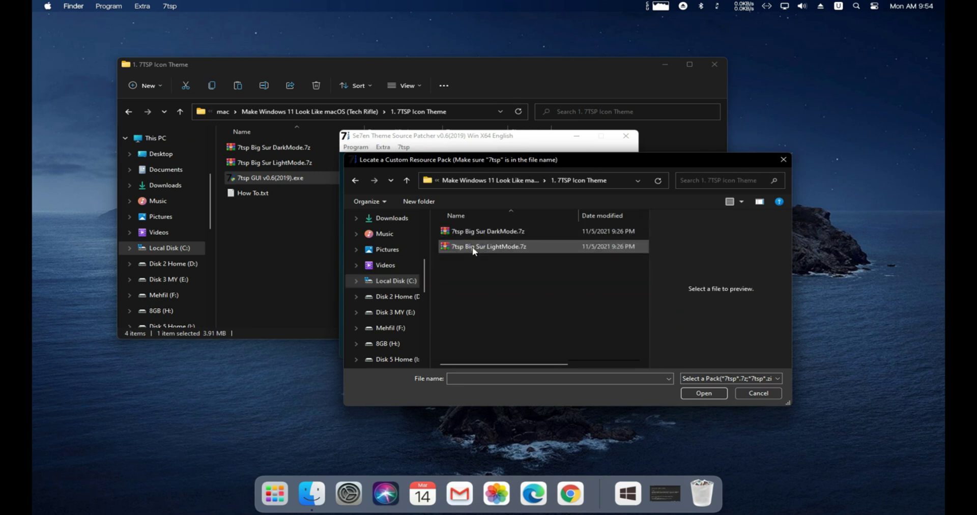
left_click(497, 231)
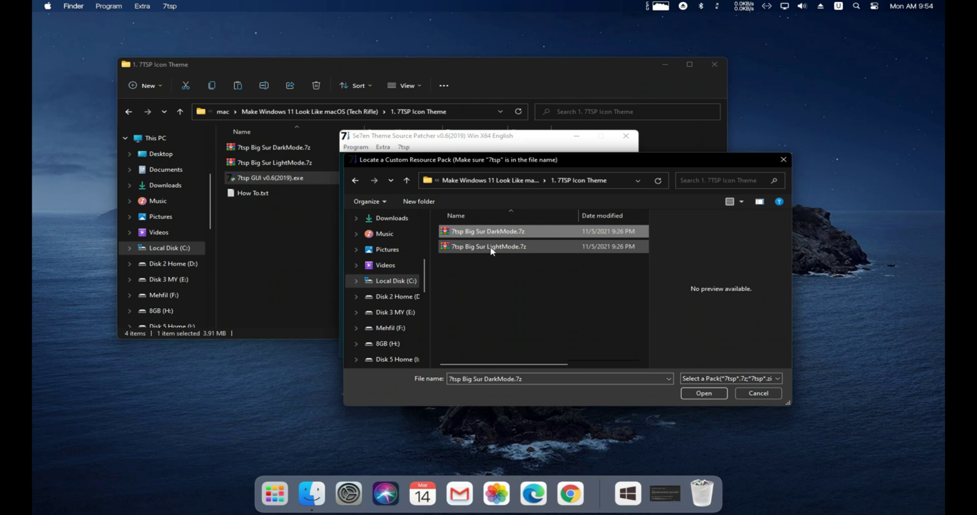
left_click(492, 248)
left_click(514, 233)
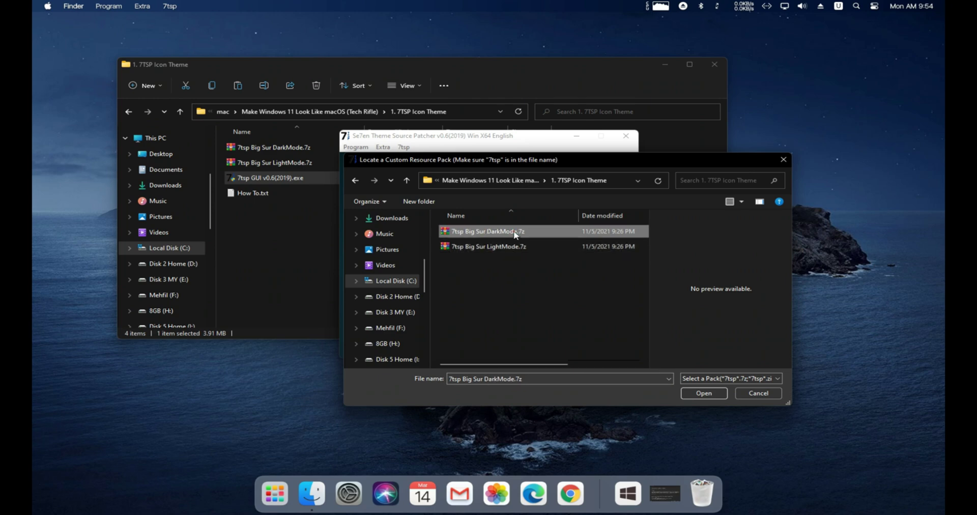
left_click(691, 393)
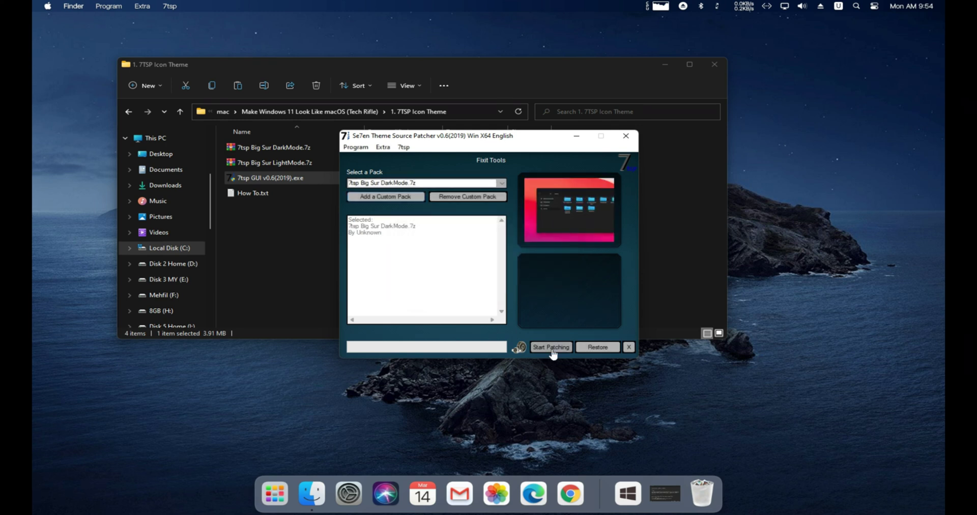
Patch the system icons with the selected Big Sur DarkMode pack, keeping restore point creation enabled
left_click(552, 347)
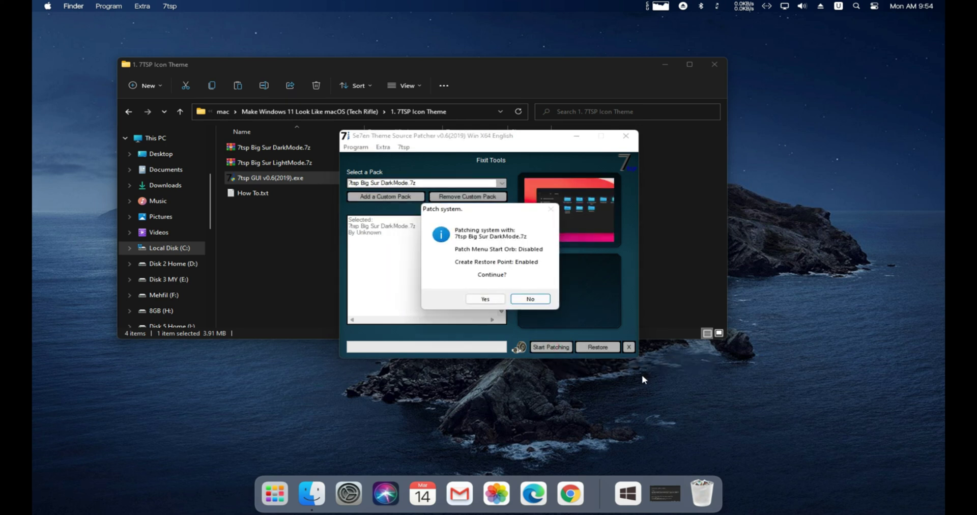
left_click(485, 299)
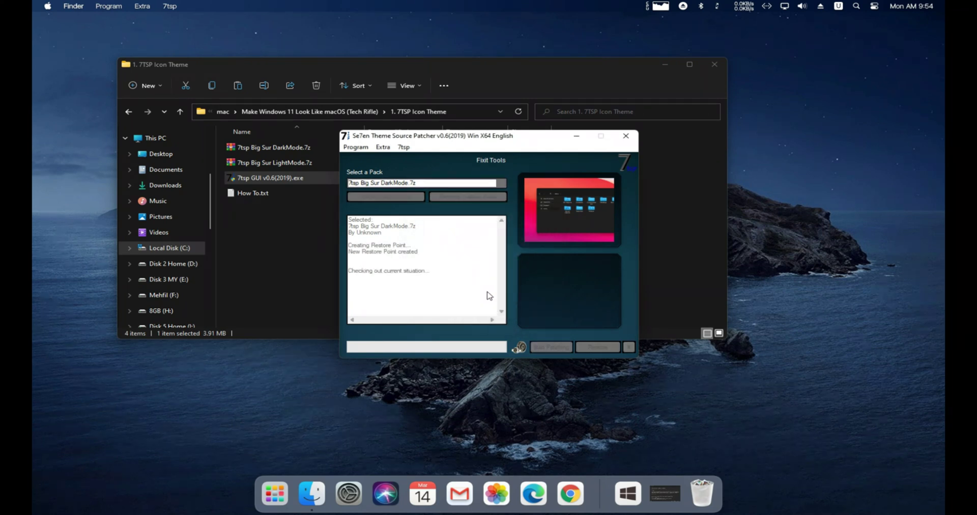
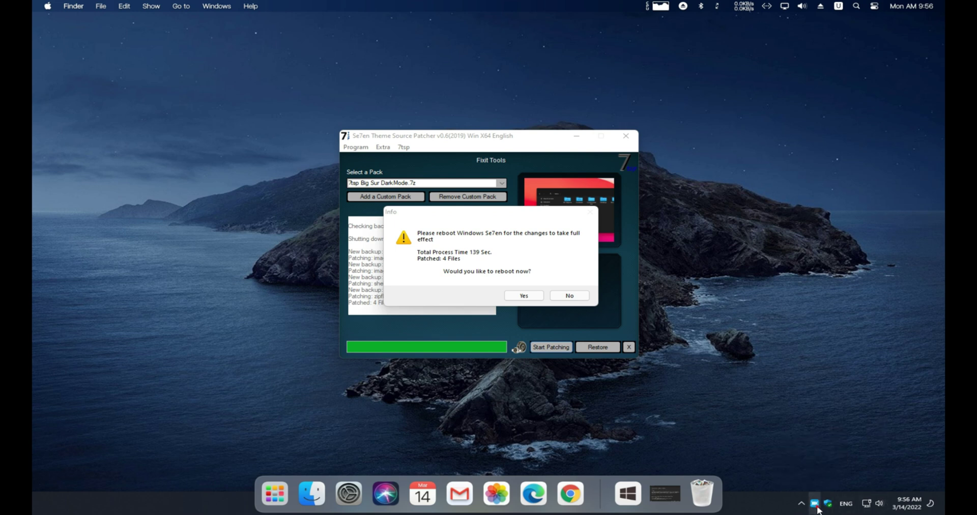
left_click(815, 504)
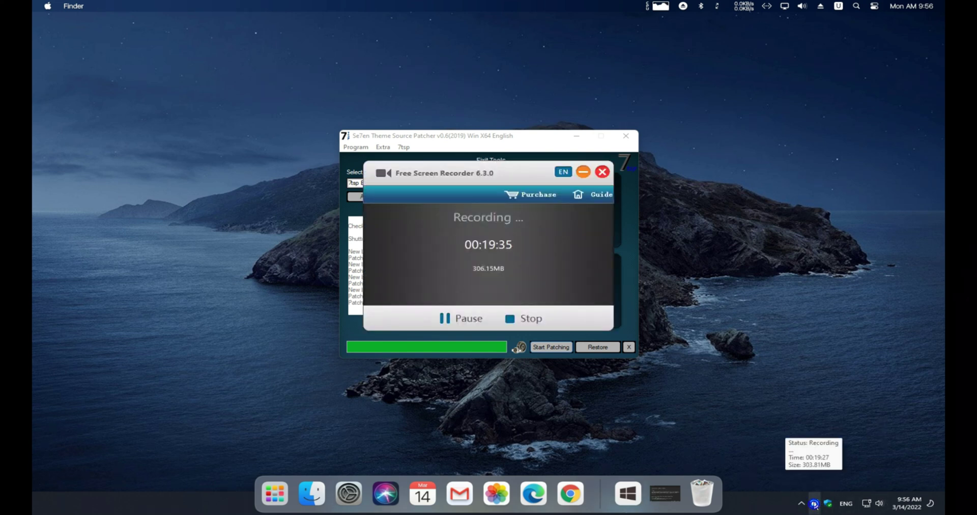
left_click_drag(505, 176, 757, 121)
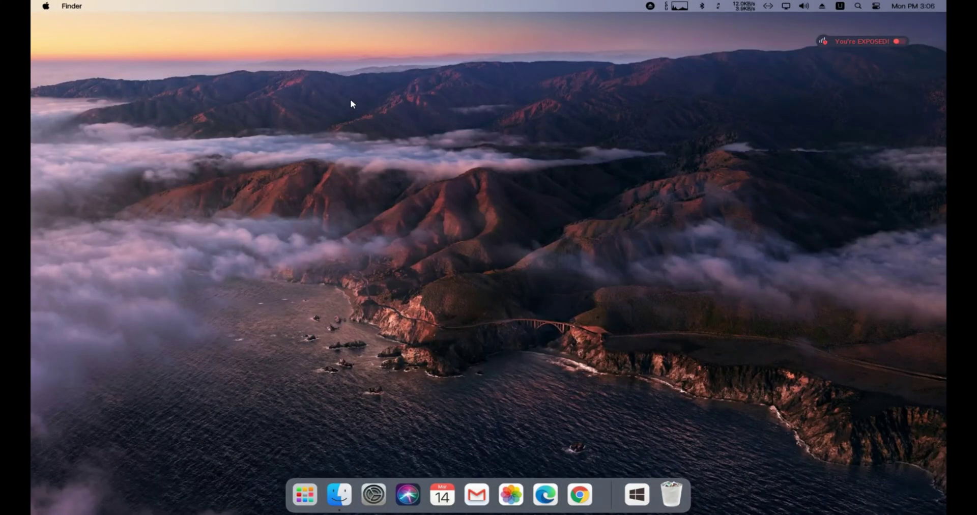
Refresh the desktop and dismiss the floating "You're EXPOSED!" widget
right_click(351, 104)
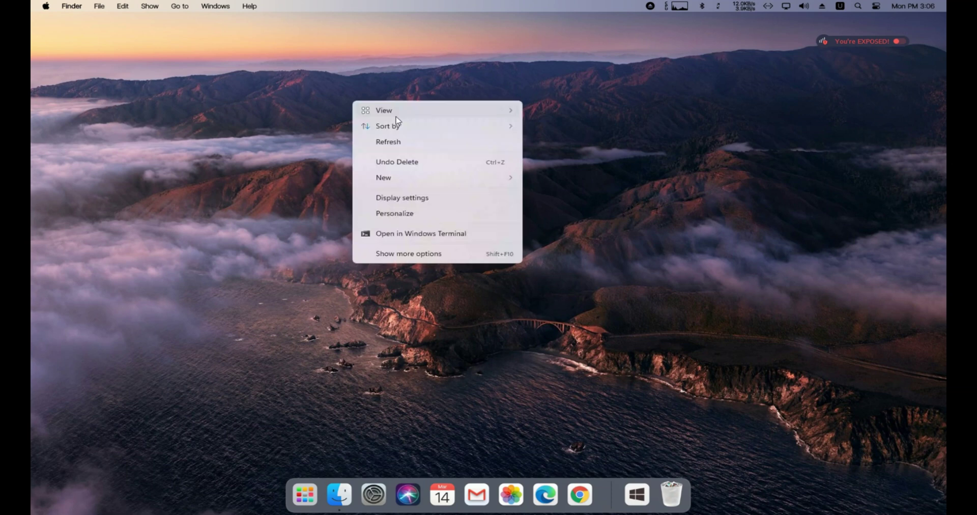
left_click(398, 144)
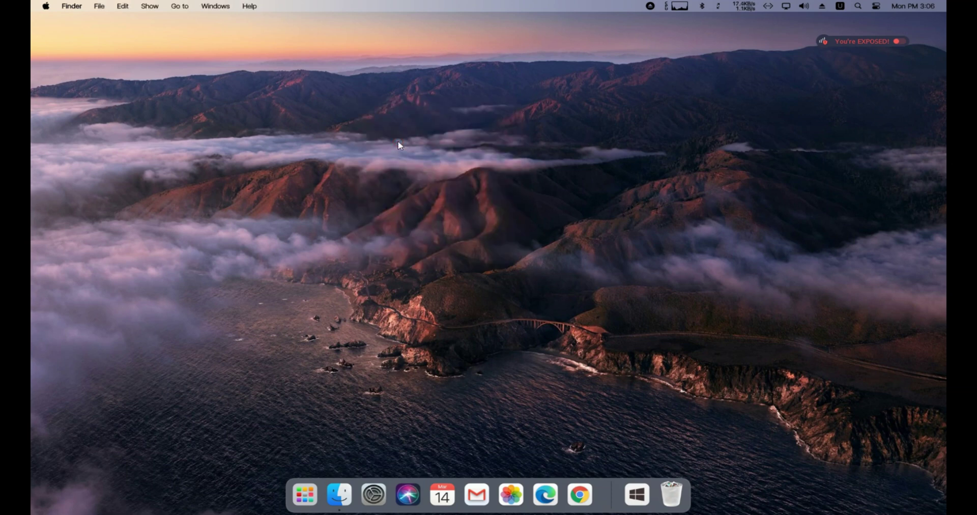
left_click(857, 43)
left_click(874, 93)
Open This PC and turn on system dark mode in the display controls
left_click(339, 494)
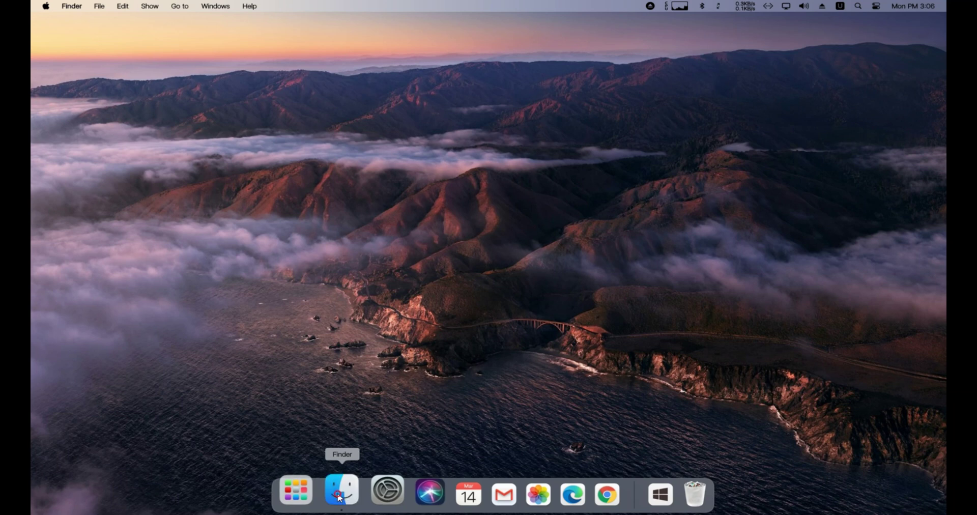
left_click(393, 244)
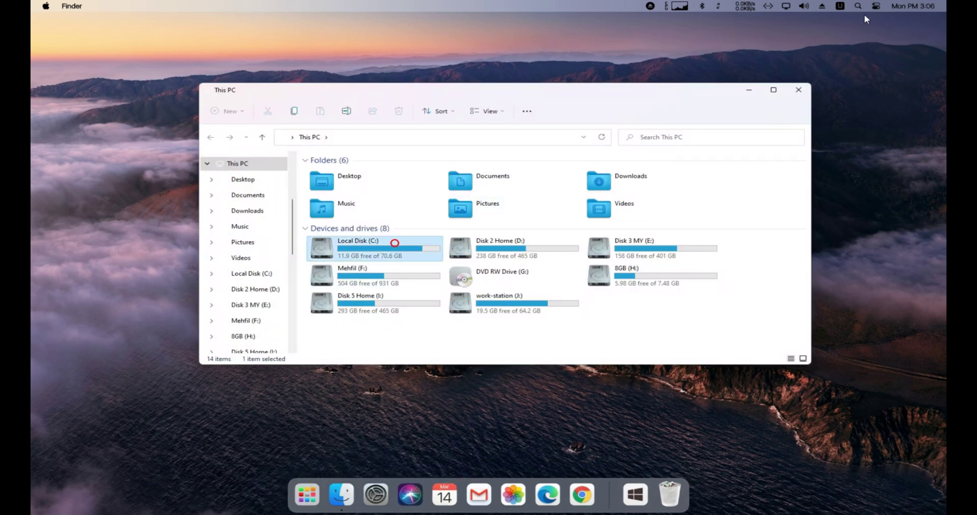
left_click(787, 9)
left_click(790, 58)
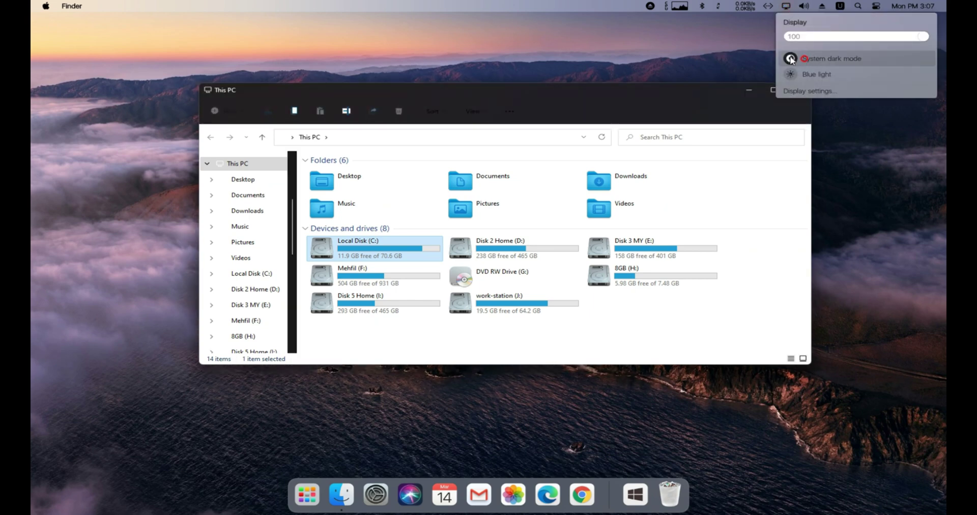
left_click(685, 97)
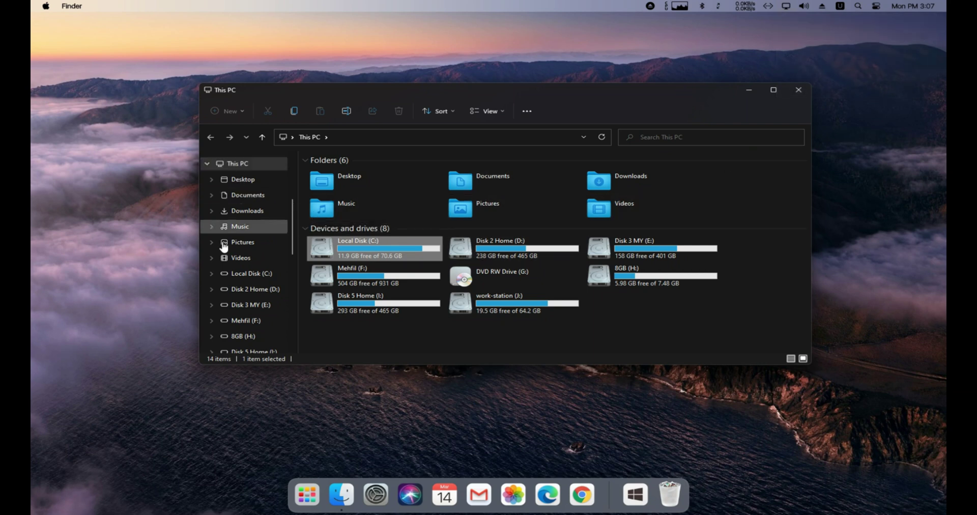
Run ThemeTool.exe from C:\mac\theme as administrator and minimize the folder window
double_click(386, 250)
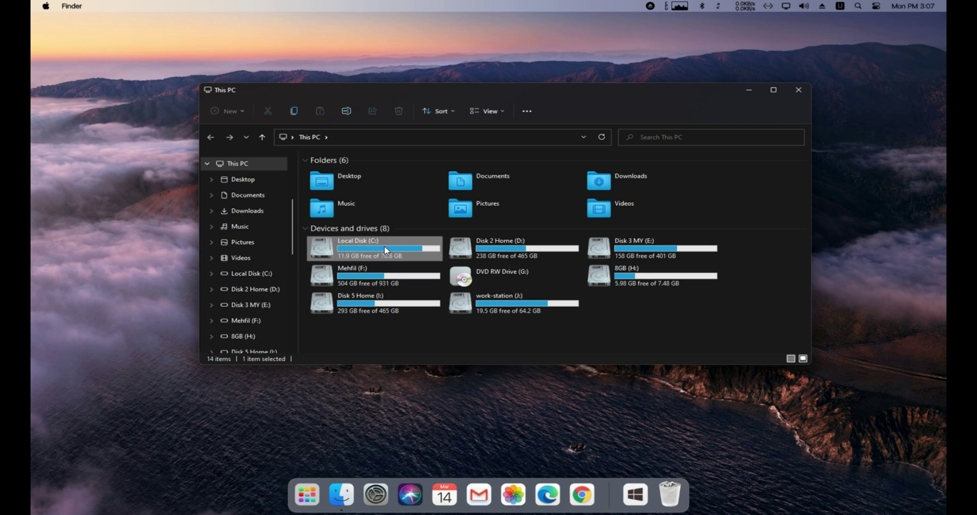
left_click(328, 222)
double_click(329, 222)
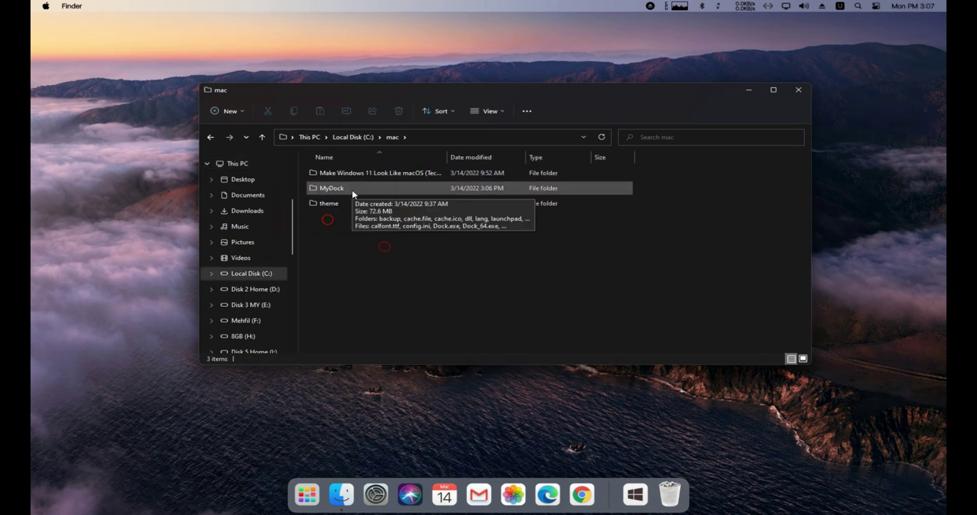
double_click(351, 202)
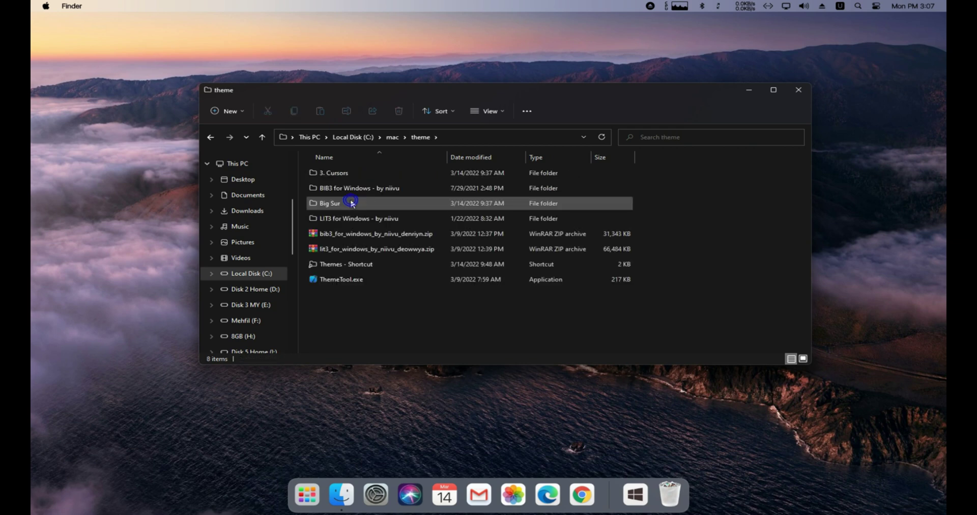
left_click(364, 280)
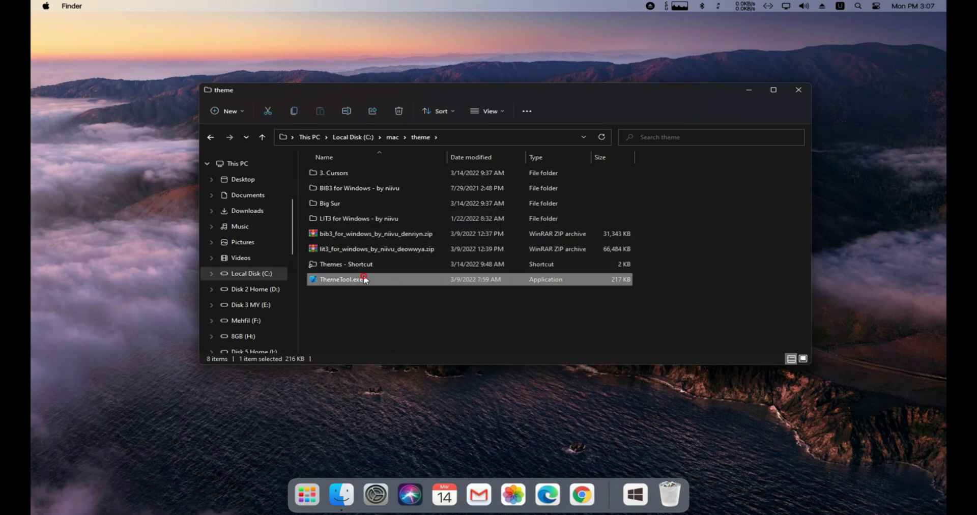
right_click(365, 281)
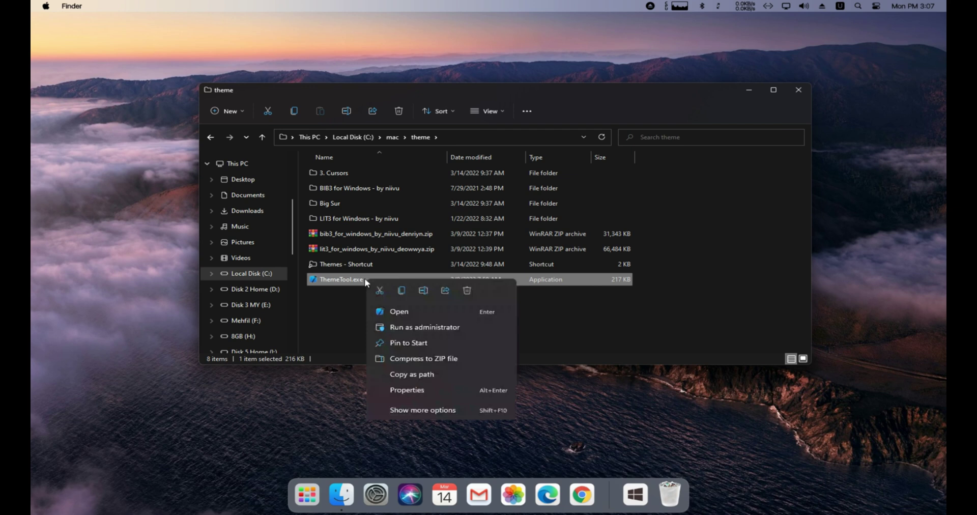
left_click(440, 328)
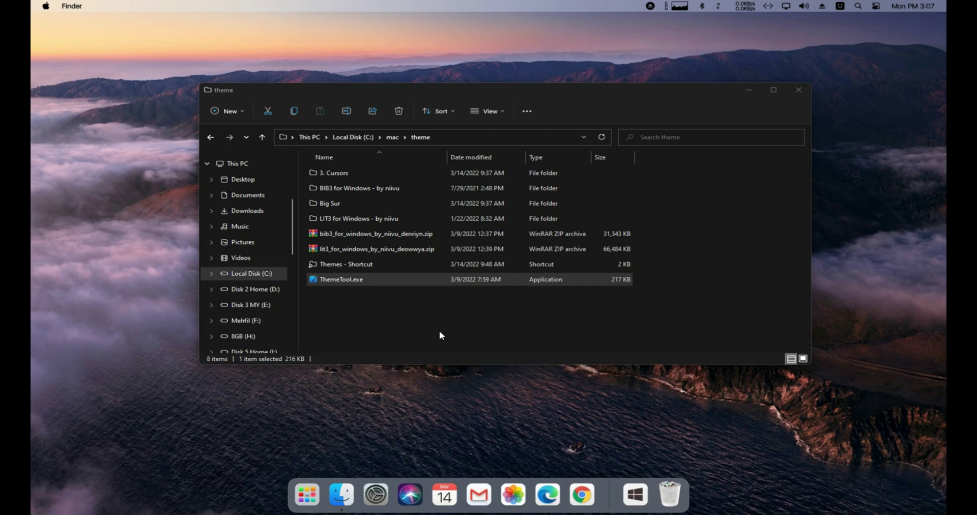
left_click(749, 90)
left_click(489, 283)
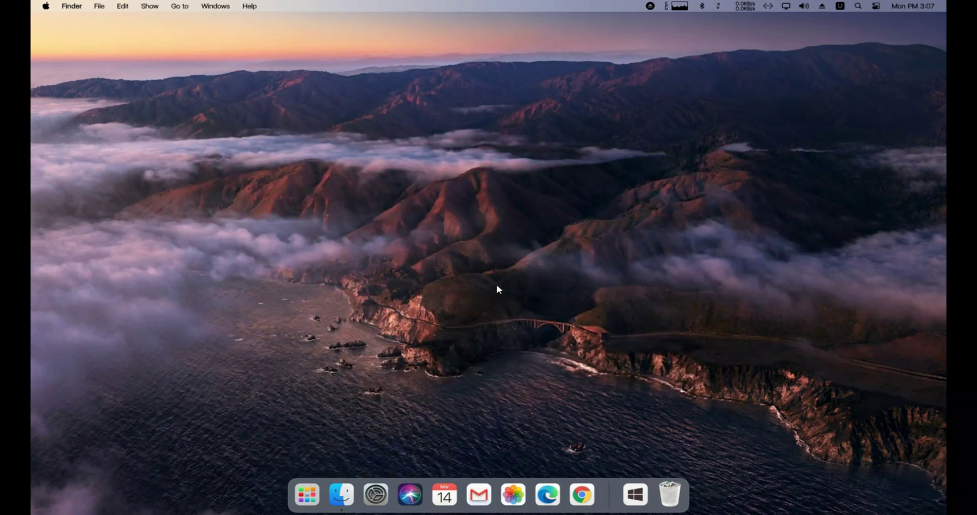
Apply the BIB3DM MAC theme in SecureUxTheme ThemeTool, leaving the ignore options off
left_click_drag(218, 19, 500, 145)
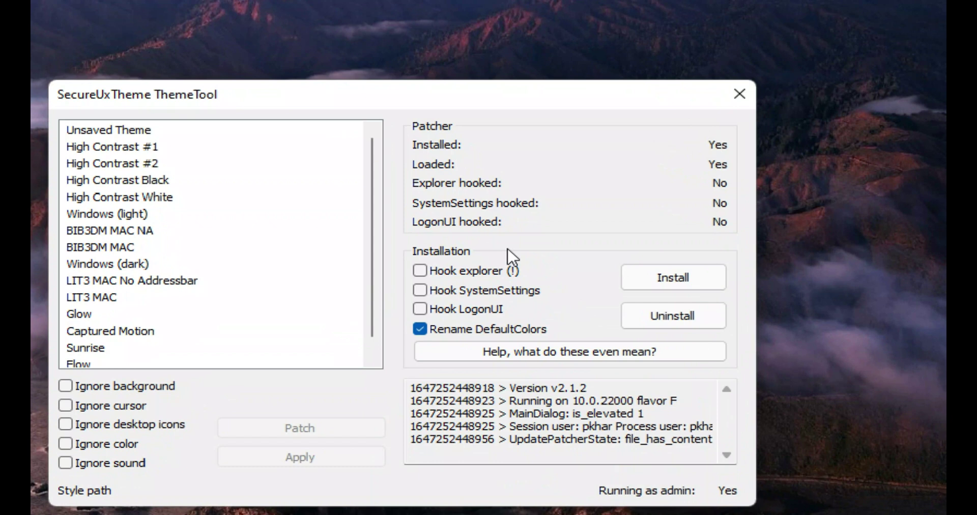
left_click(658, 272)
left_click(108, 248)
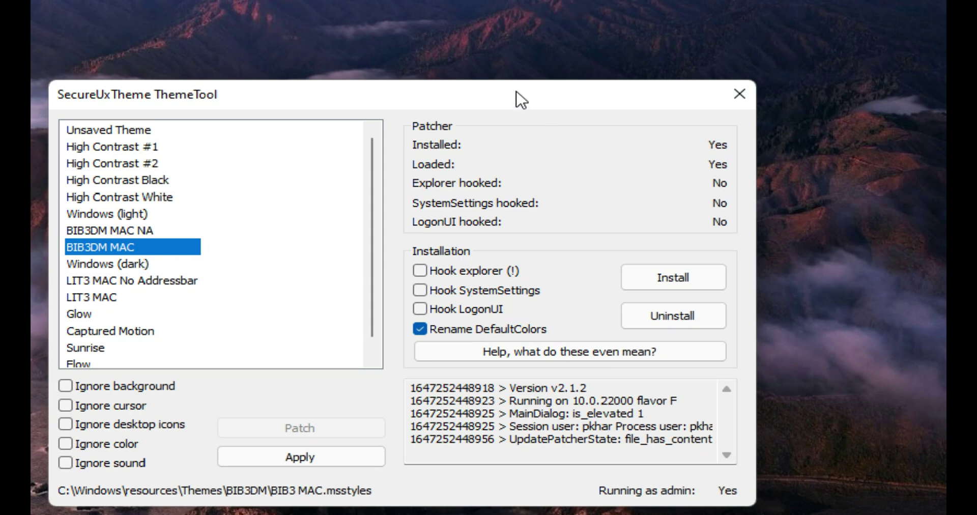
left_click_drag(517, 99, 534, 30)
left_click(309, 393)
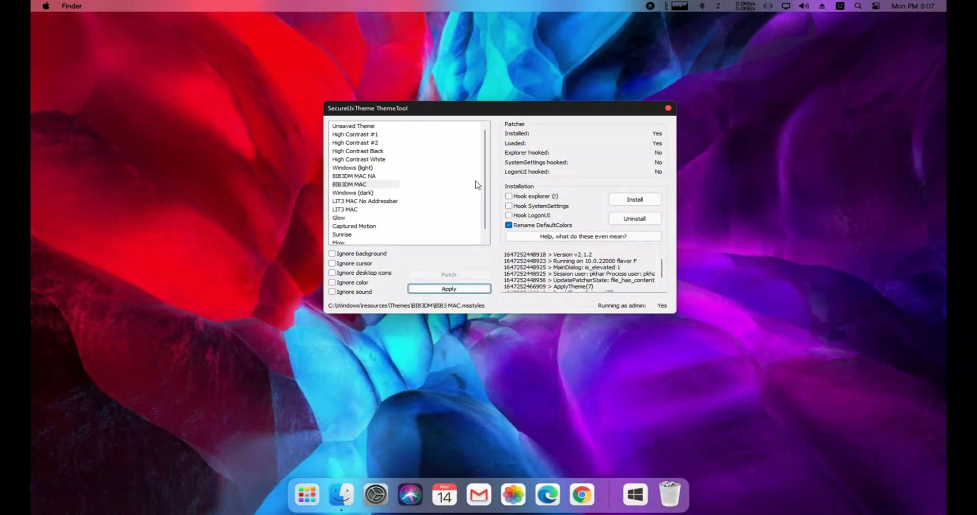
Bring up the theme folder window to check its styling, close it and reposition the ThemeTool window
left_click(338, 493)
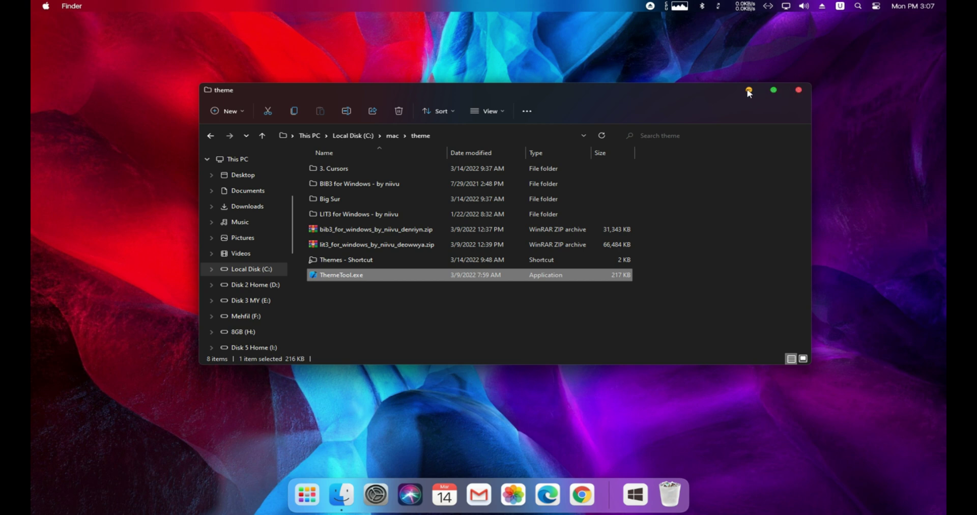
left_click(799, 93)
left_click_drag(600, 111, 660, 84)
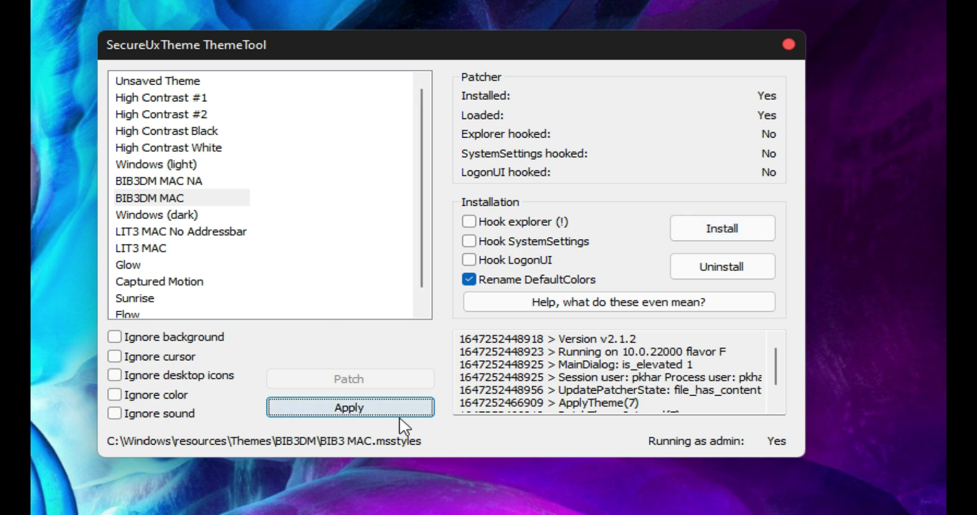
Look over the Apple and Finder commands of the macOS-style bar and open the MyDockFinder Preferences
left_click(174, 198)
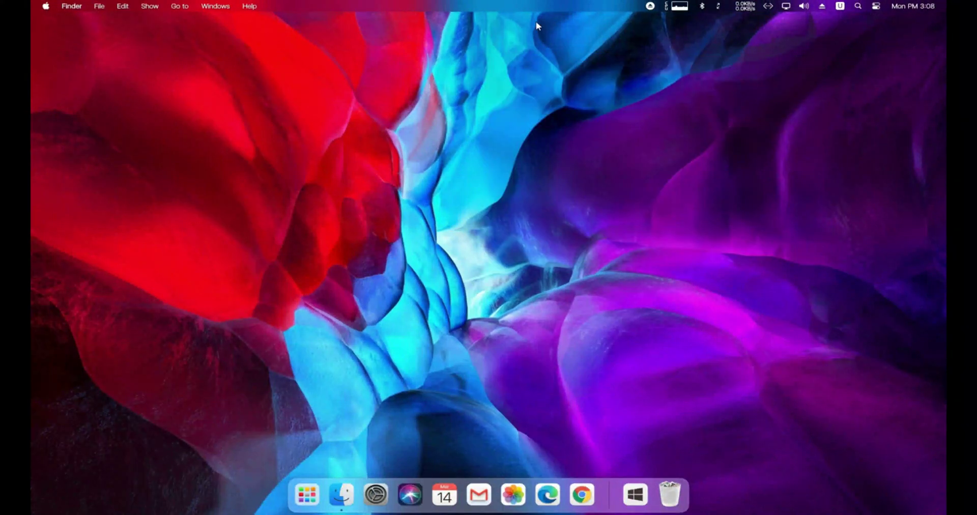
left_click(45, 6)
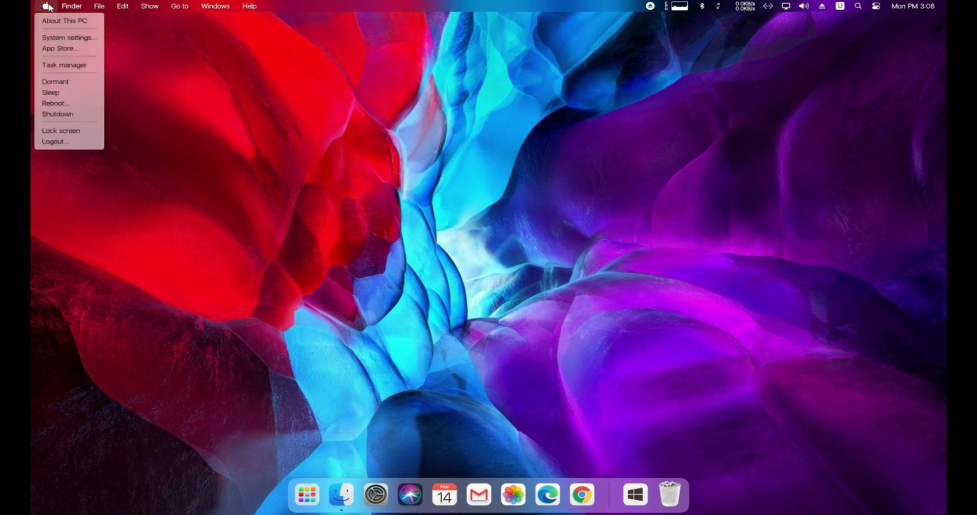
left_click(78, 7)
left_click(79, 7)
left_click(79, 8)
left_click(80, 8)
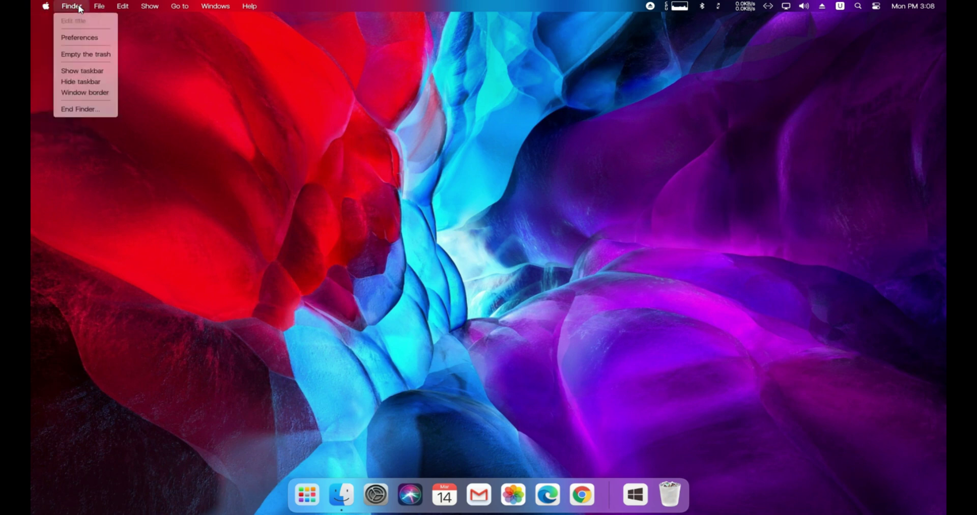
left_click(111, 8)
left_click(76, 7)
left_click(86, 38)
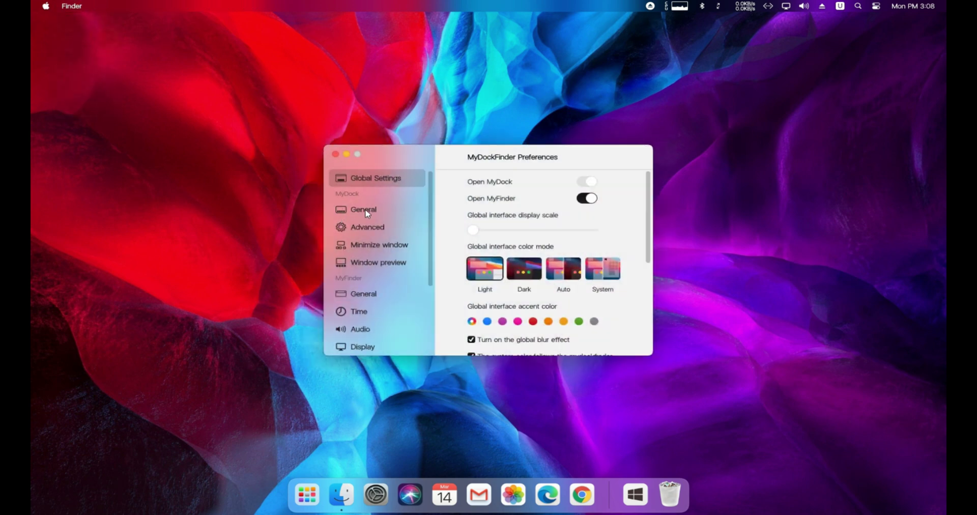
Try the Dark global interface color mode in Global Settings and set the mode to Auto
left_click(368, 211)
left_click(359, 179)
scroll(500, 276, "down", 5)
scroll(530, 255, "up", 3)
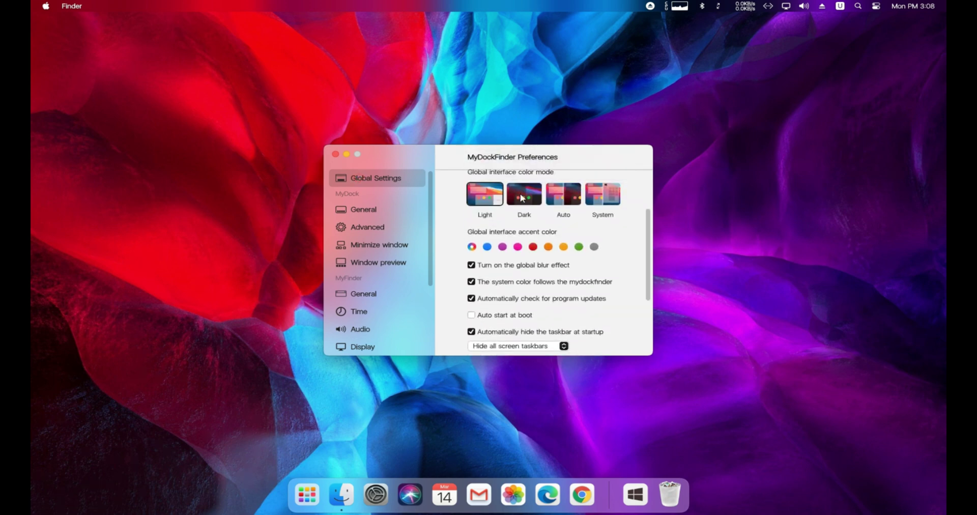
left_click(520, 194)
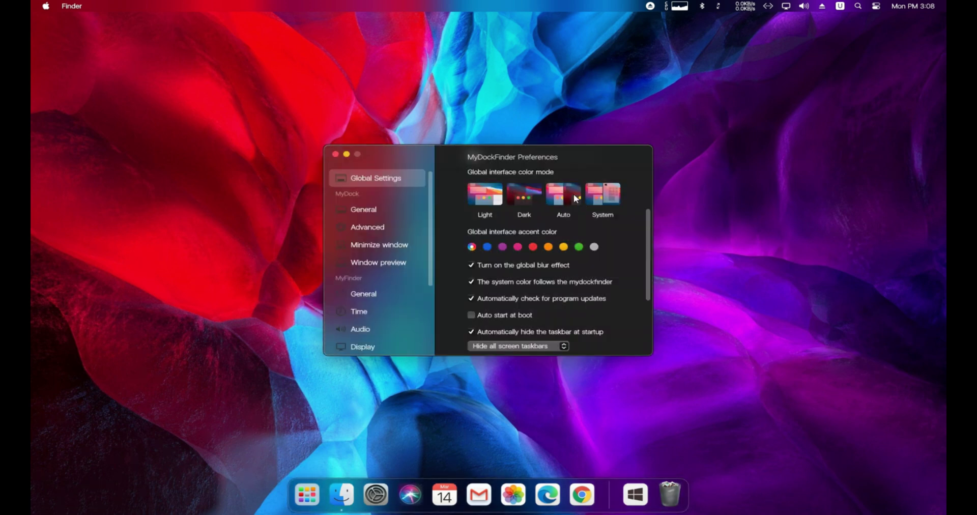
left_click(574, 194)
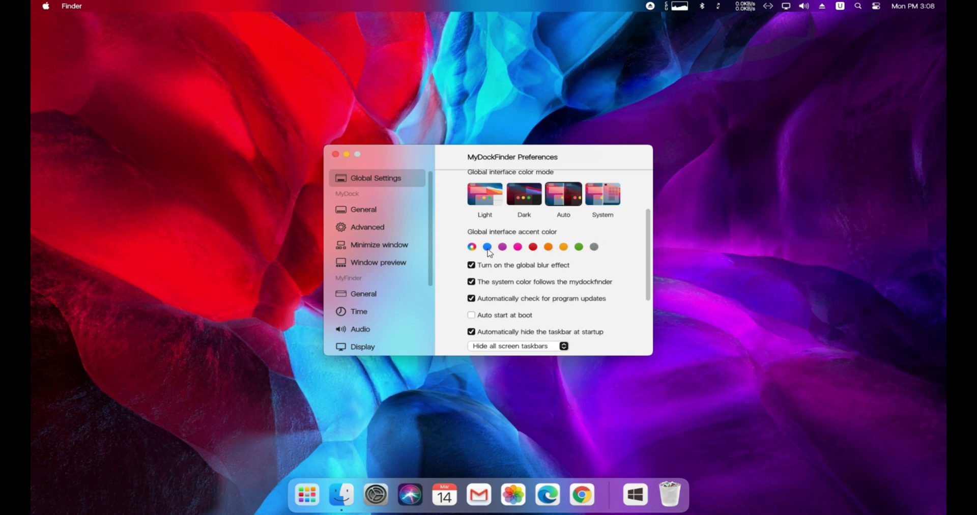
Try the purple, pink, red, orange, yellow, green and gray global accent colors and set the accent to blue
left_click(503, 247)
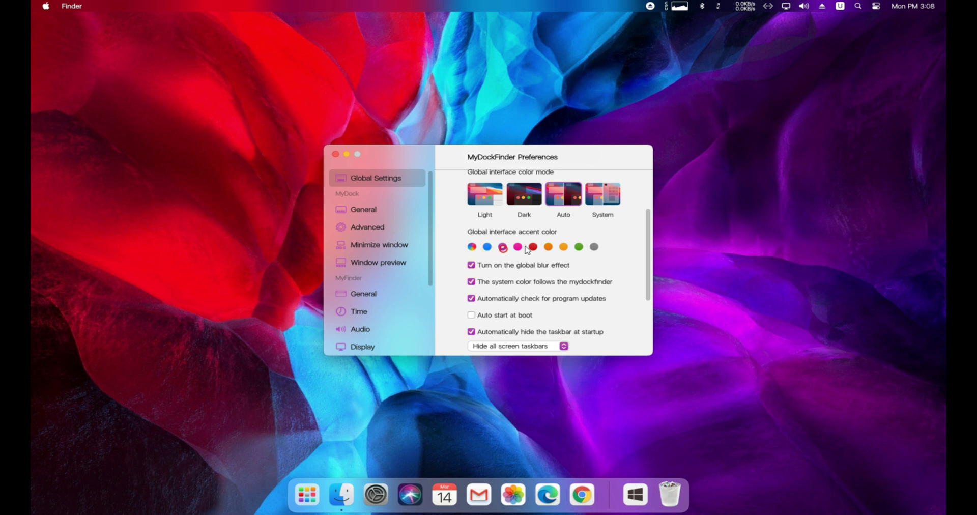
left_click(518, 247)
left_click(533, 247)
left_click(548, 246)
left_click(563, 247)
left_click(579, 247)
left_click(594, 247)
left_click(488, 247)
Review the DirectX refresh rate, language and font settings and the MyDock General settings, and open the MyDock Advanced settings
scroll(509, 285, "down", 3)
left_click(498, 273)
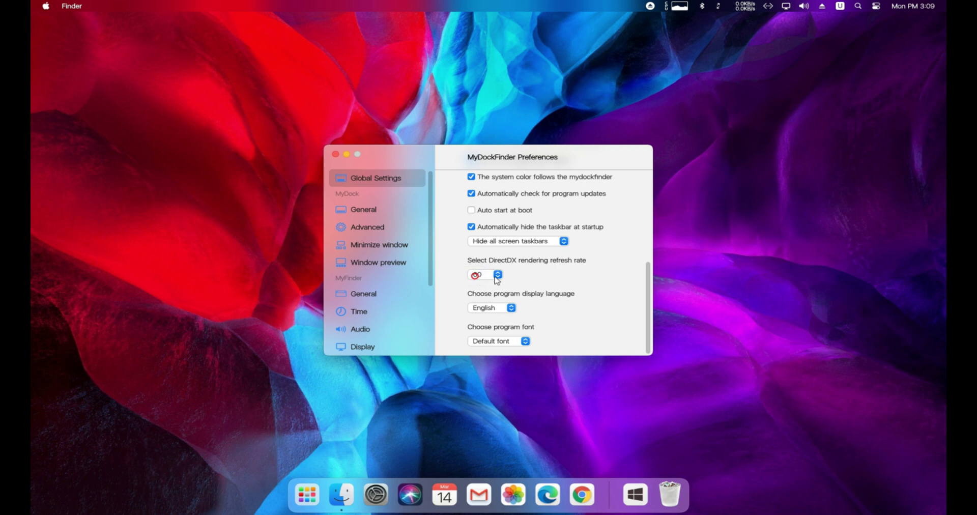
left_click(383, 218)
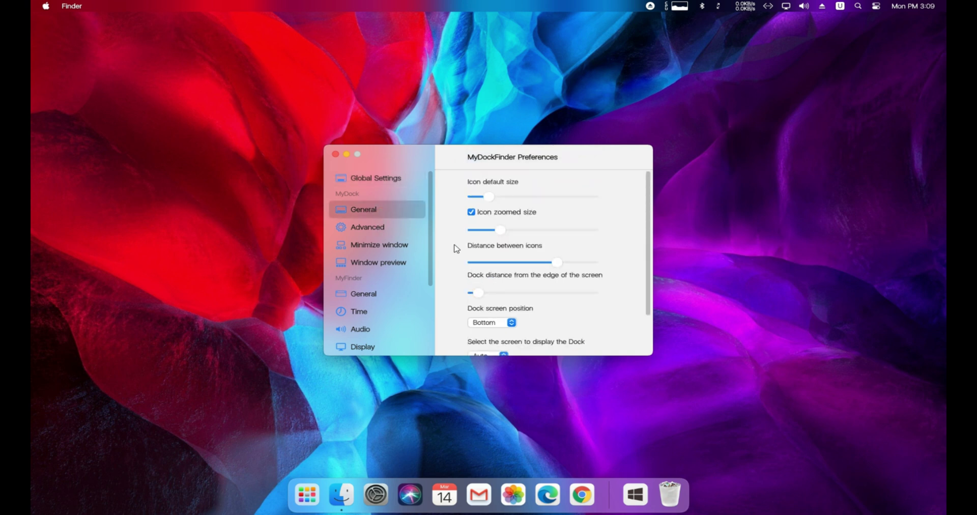
scroll(512, 288, "down", 3)
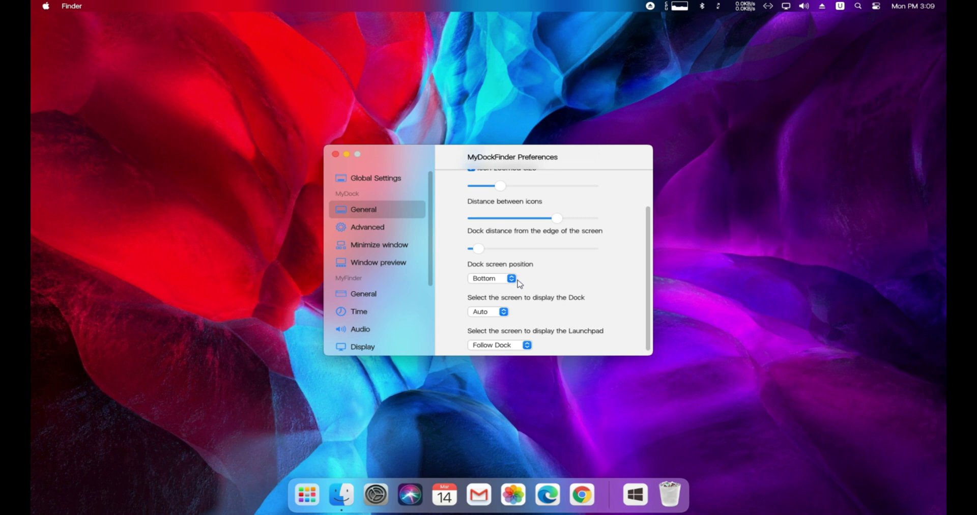
scroll(524, 286, "down", 1)
left_click(372, 224)
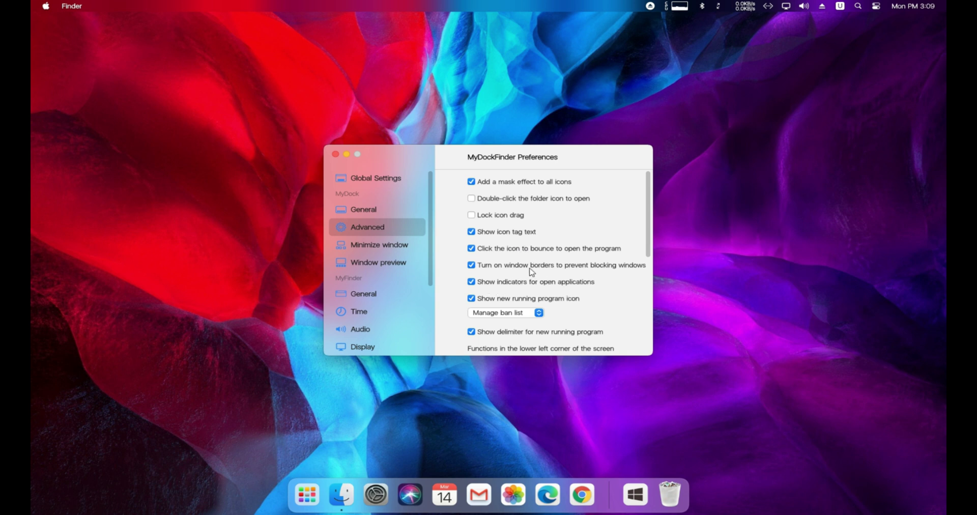
Open This PC maximized and turn on system dark mode in the display controls
left_click(348, 481)
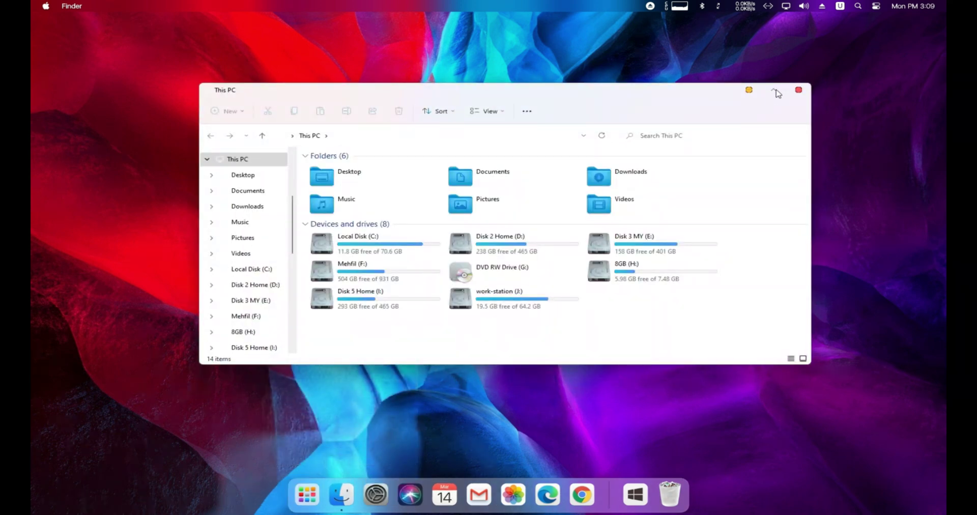
left_click(775, 91)
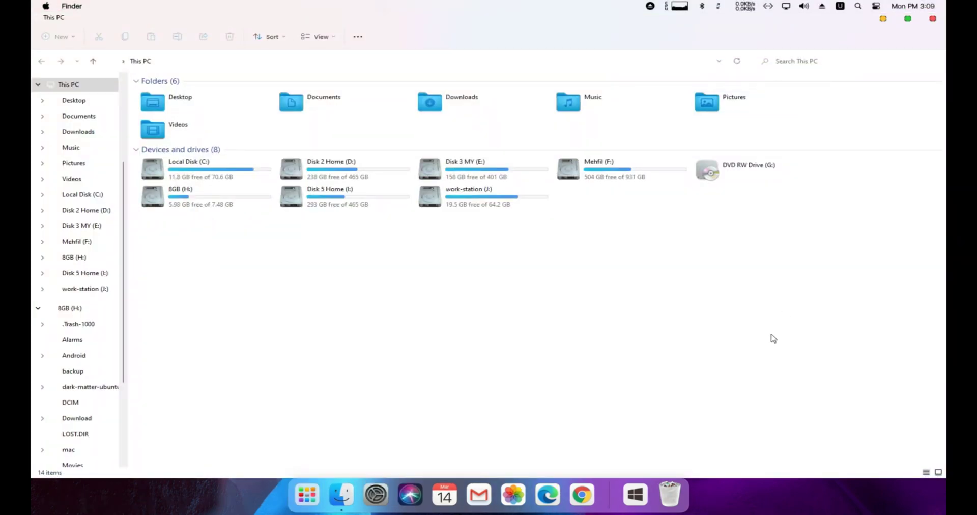
left_click(783, 7)
left_click(798, 60)
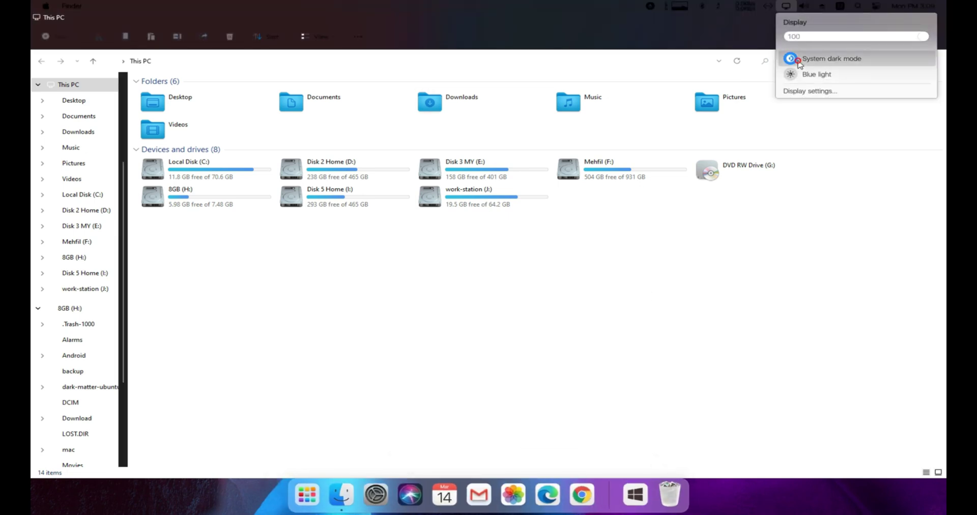
left_click(847, 264)
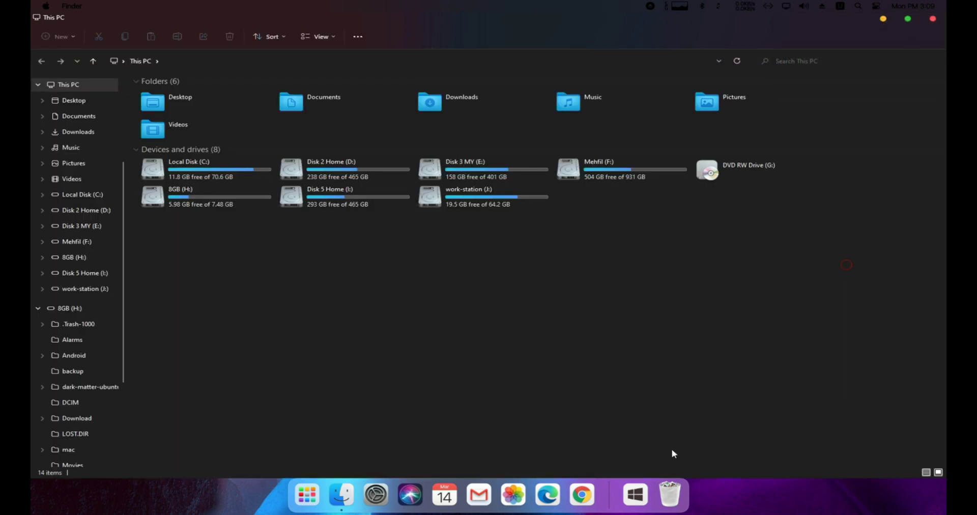
Turn off the window borders that prevent blocking windows and check how the maximized This PC window fills the screen behind the Dock
left_click(346, 496)
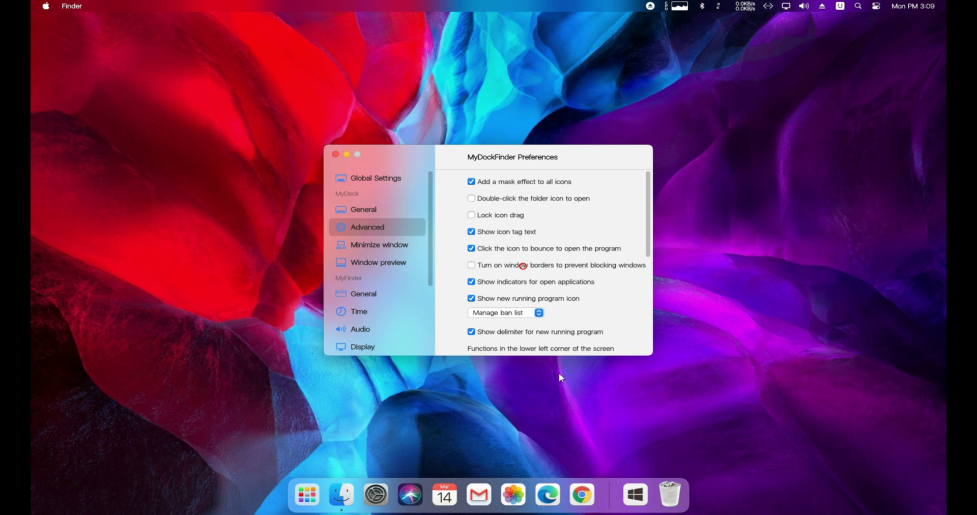
left_click(340, 494)
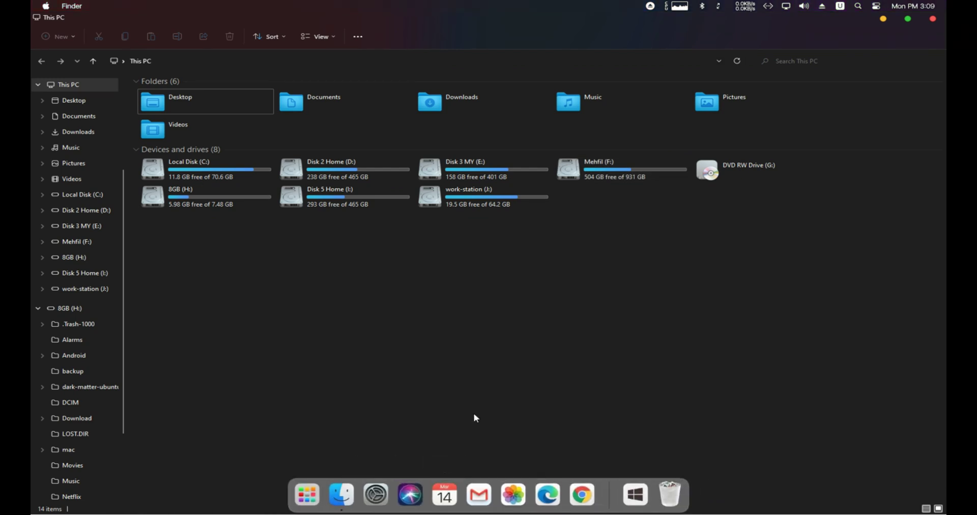
left_click(885, 20)
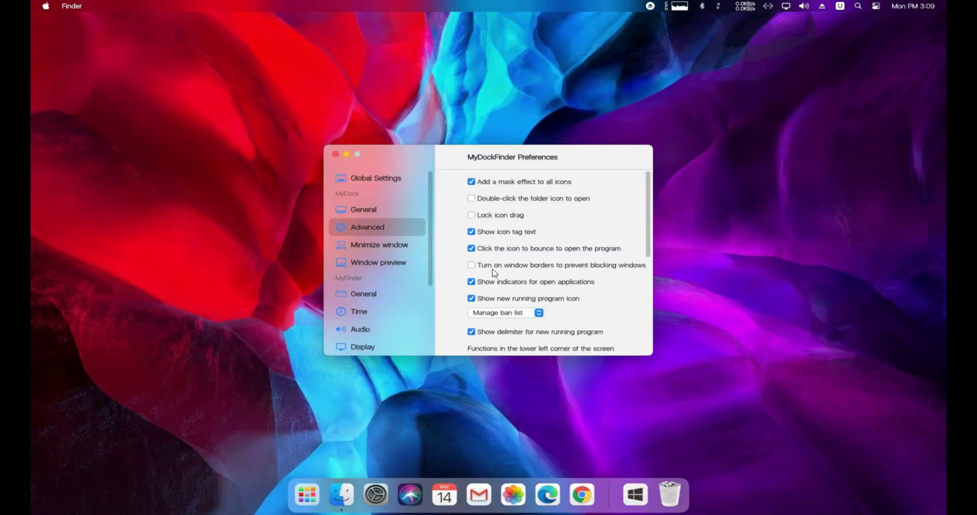
Examine the remaining MyDock Advanced settings and the Minimize window settings, including the DirectX version and texture filtering choices
scroll(492, 269, "down", 5)
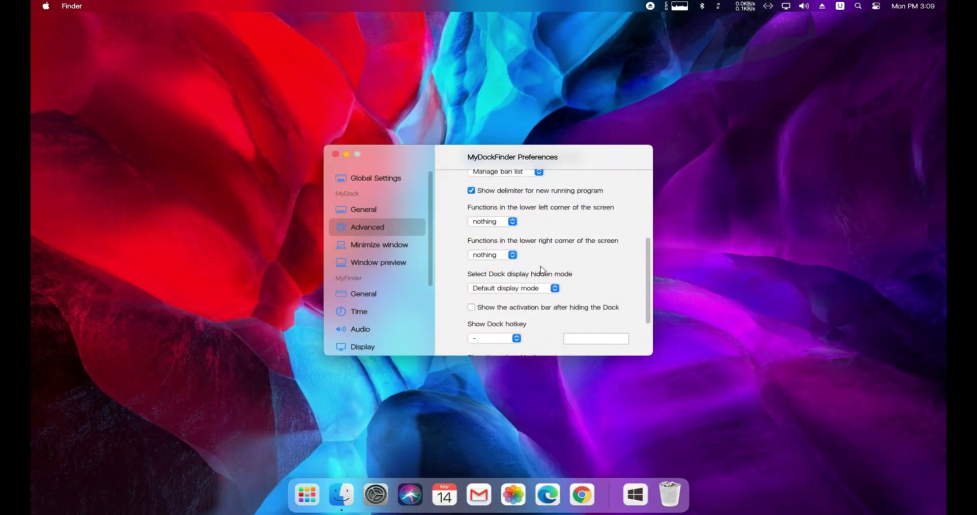
scroll(541, 270, "down", 2)
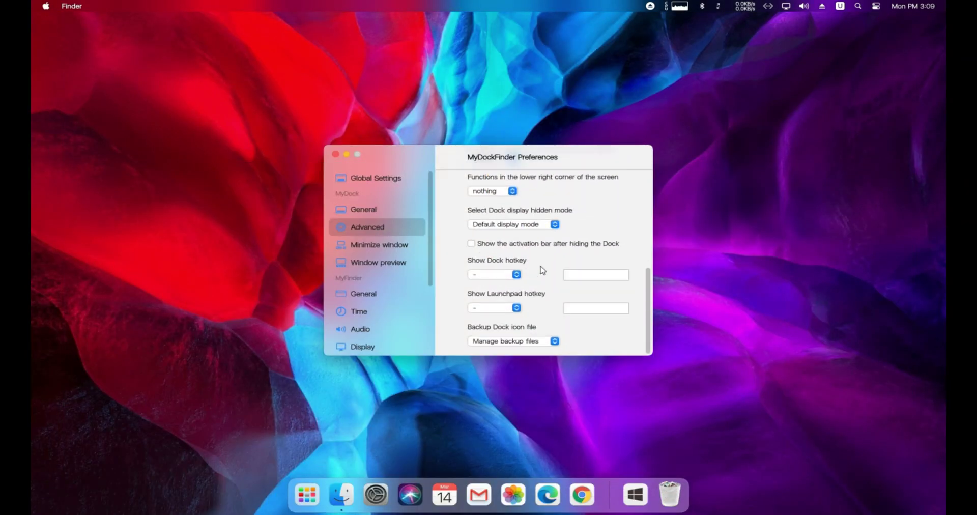
left_click(399, 247)
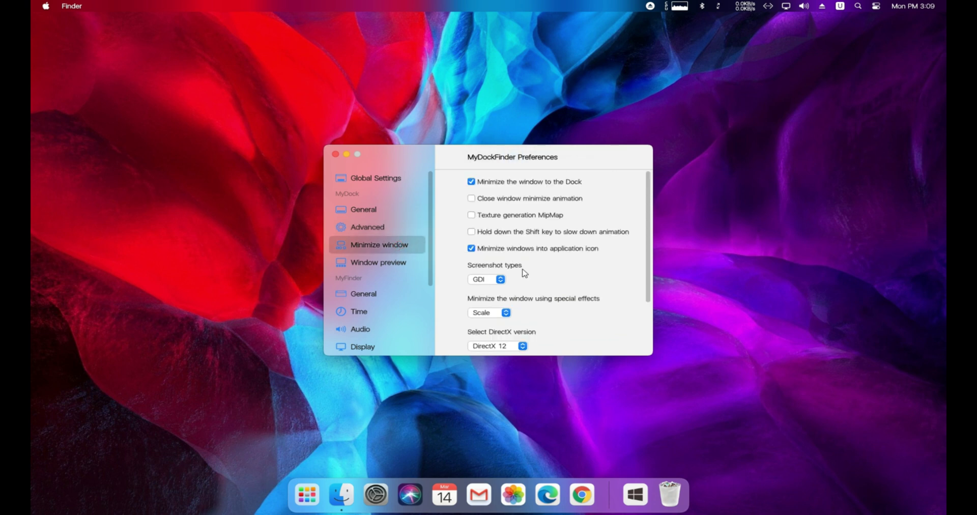
scroll(505, 246, "down", 3)
left_click(502, 275)
left_click(582, 276)
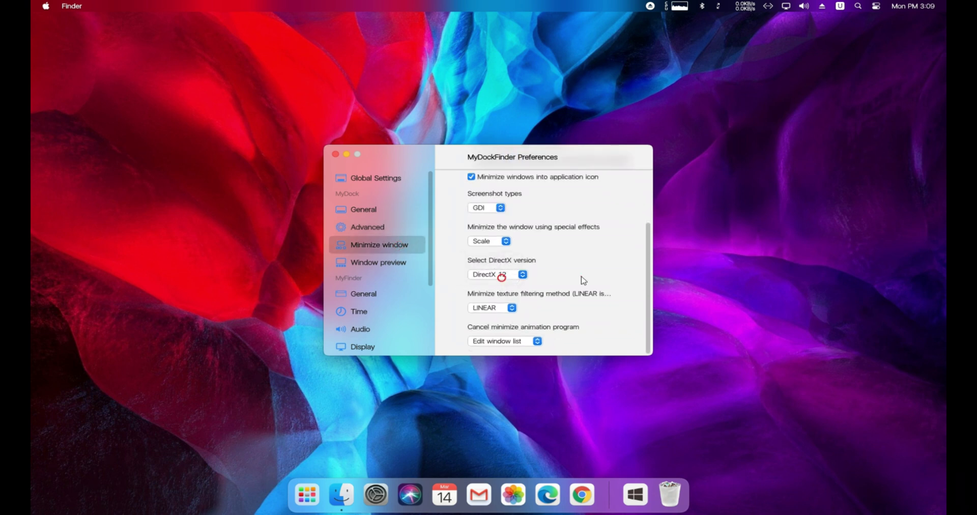
left_click(507, 307)
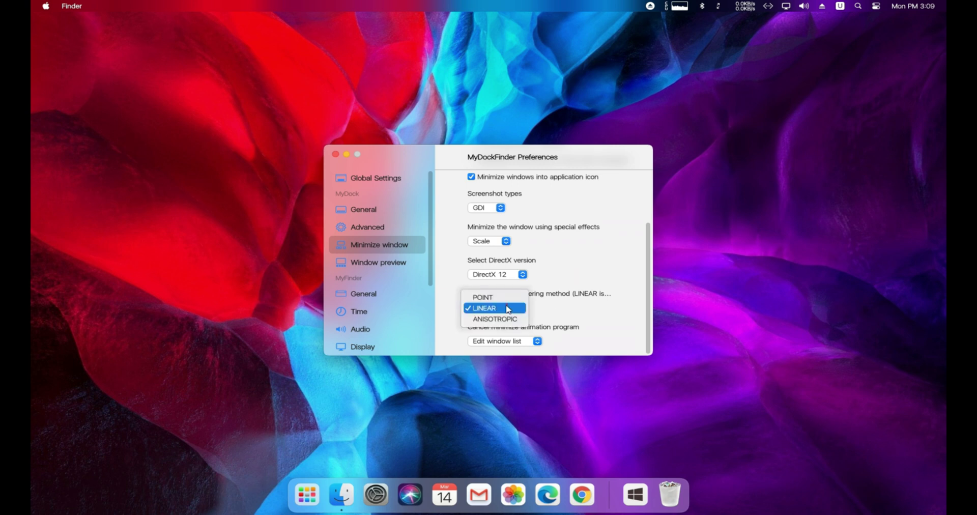
left_click(574, 313)
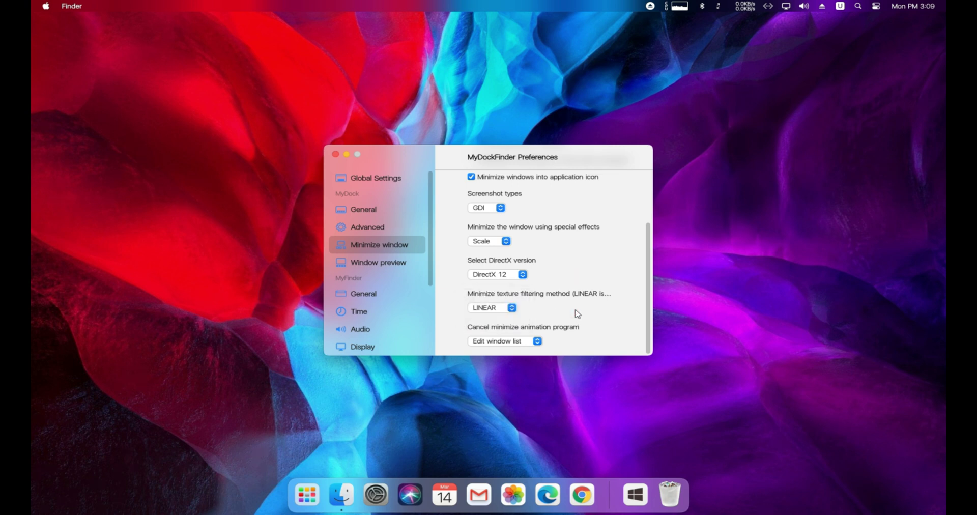
Set the minimize texture filtering method to POINT, testing the preferences window's minimize and restore animation before and after the change
left_click(347, 155)
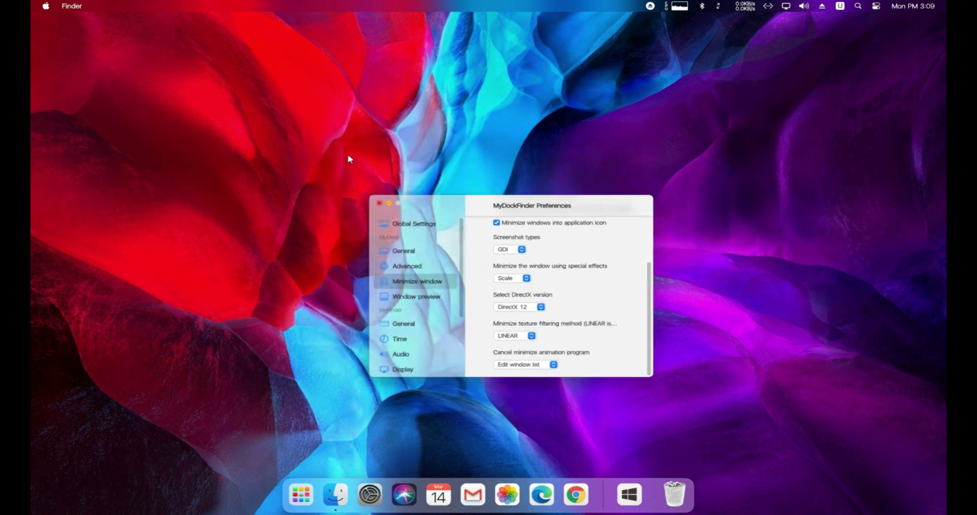
left_click(648, 490)
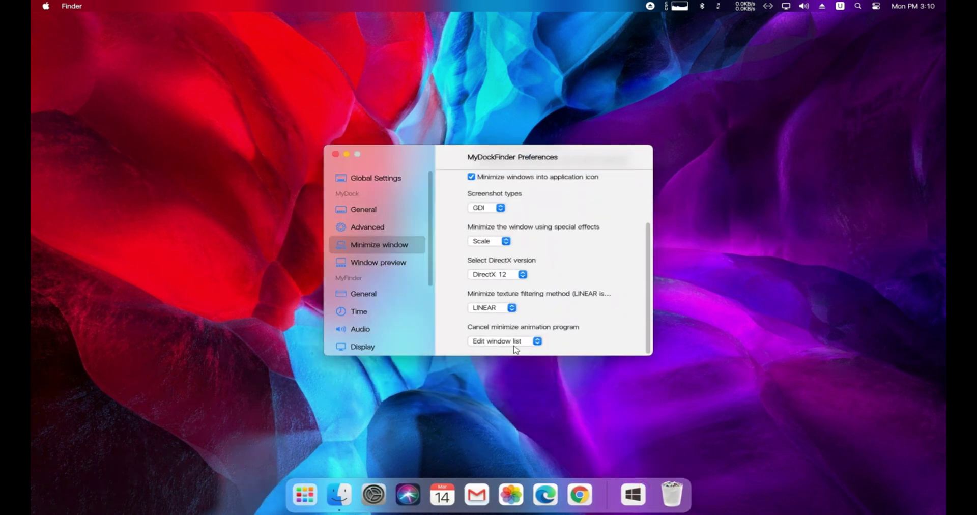
left_click(496, 308)
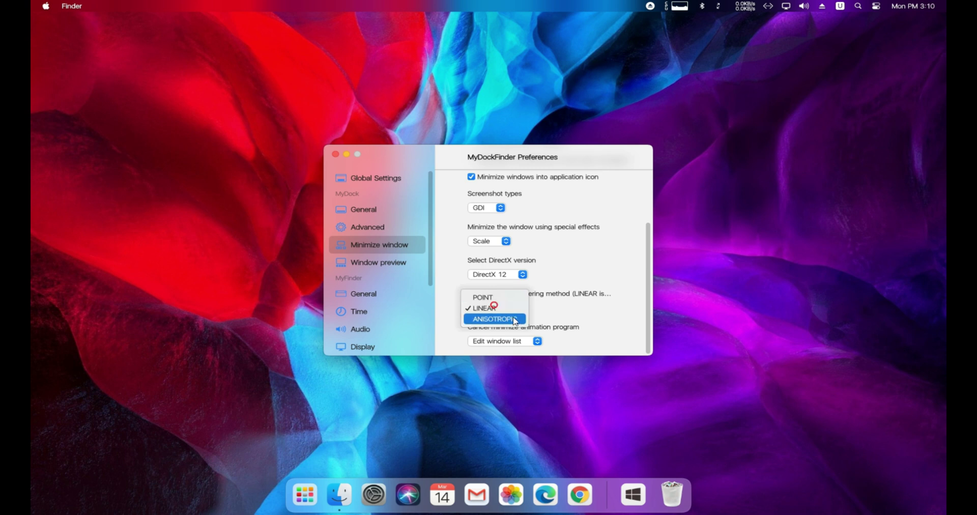
left_click(493, 298)
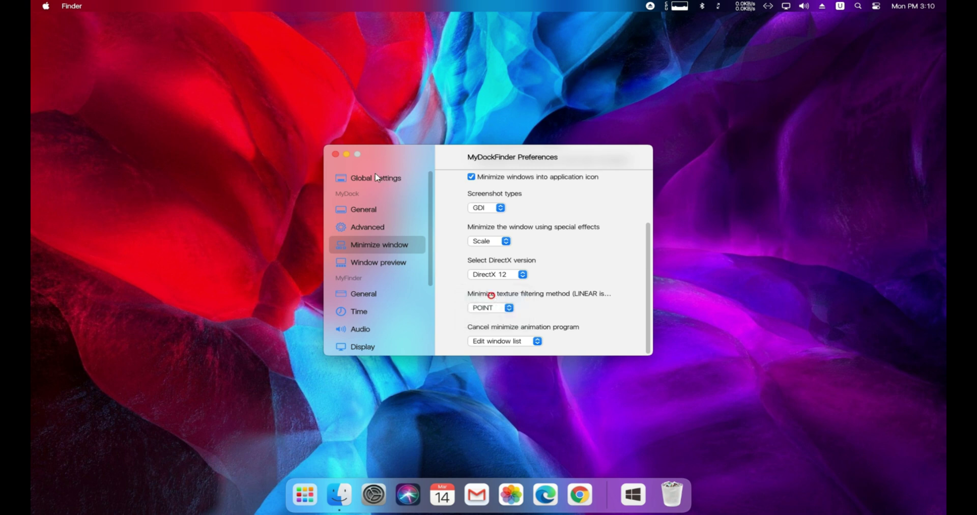
left_click(348, 155)
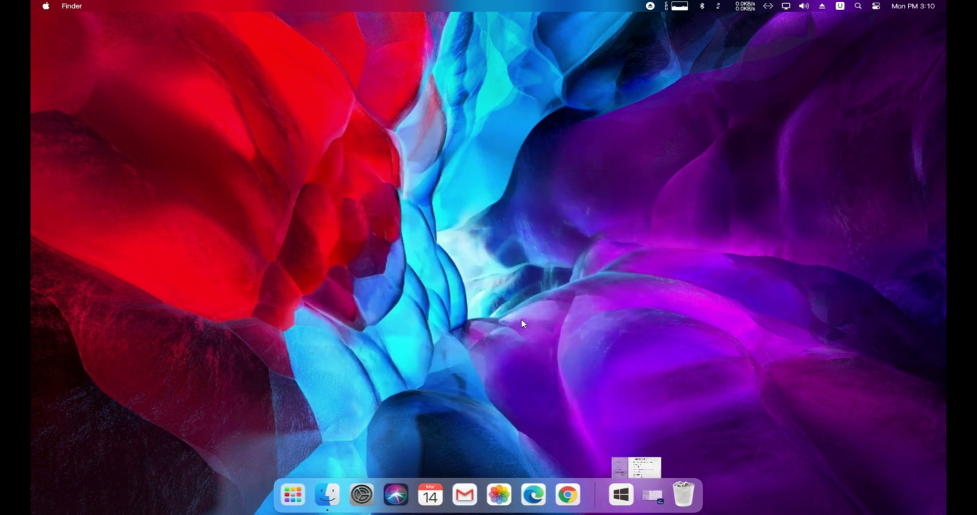
left_click(657, 491)
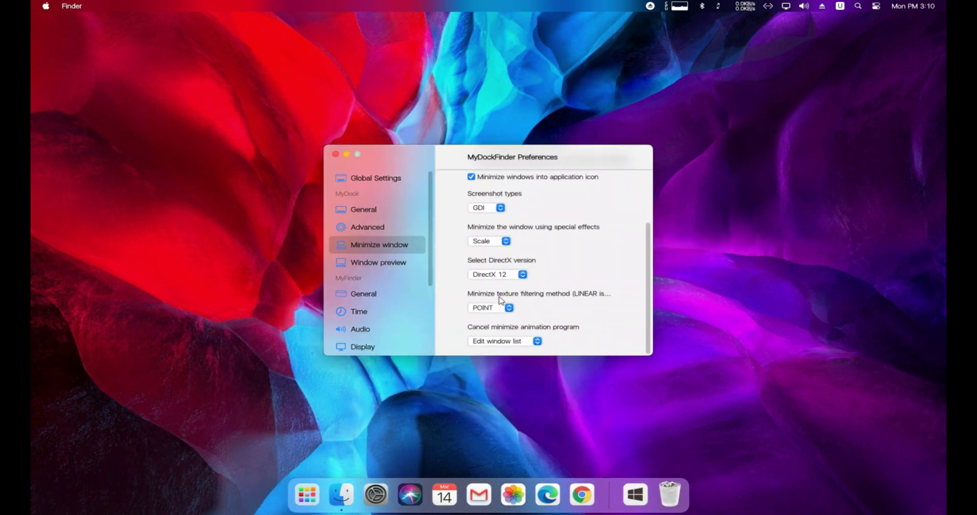
Try ANISOTROPIC texture filtering by minimizing and restoring the preferences window, and return the method to POINT
left_click(498, 312)
left_click(497, 331)
left_click(347, 154)
left_click(649, 491)
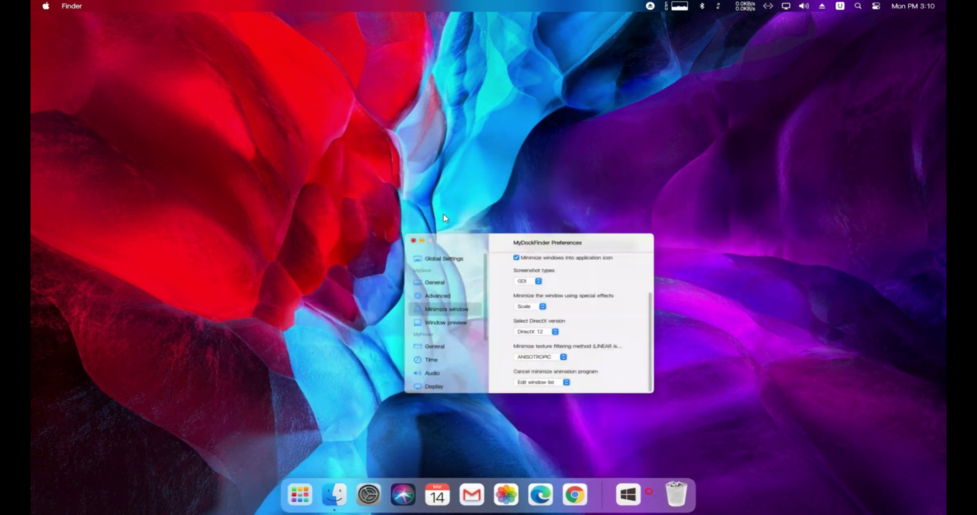
left_click(500, 308)
left_click(499, 283)
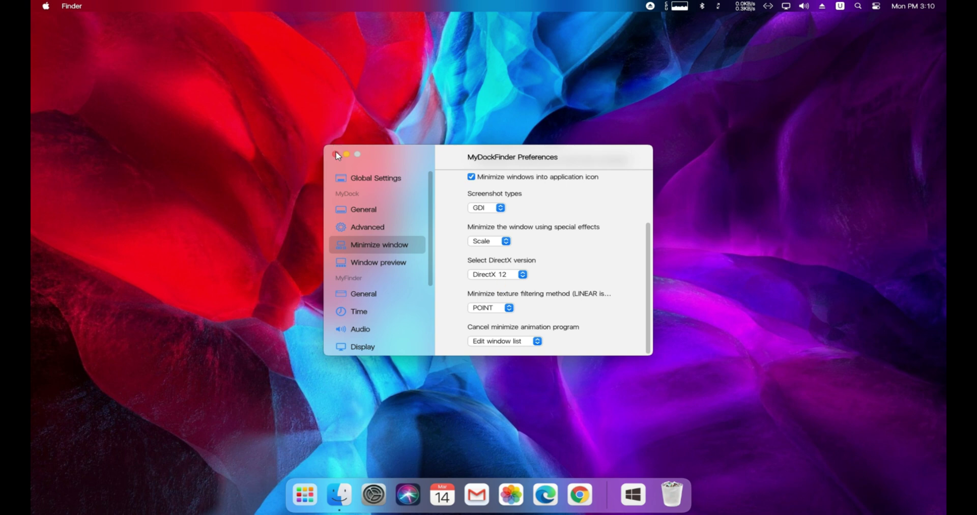
View the Window preview settings and the MyFinder General settings
left_click(384, 264)
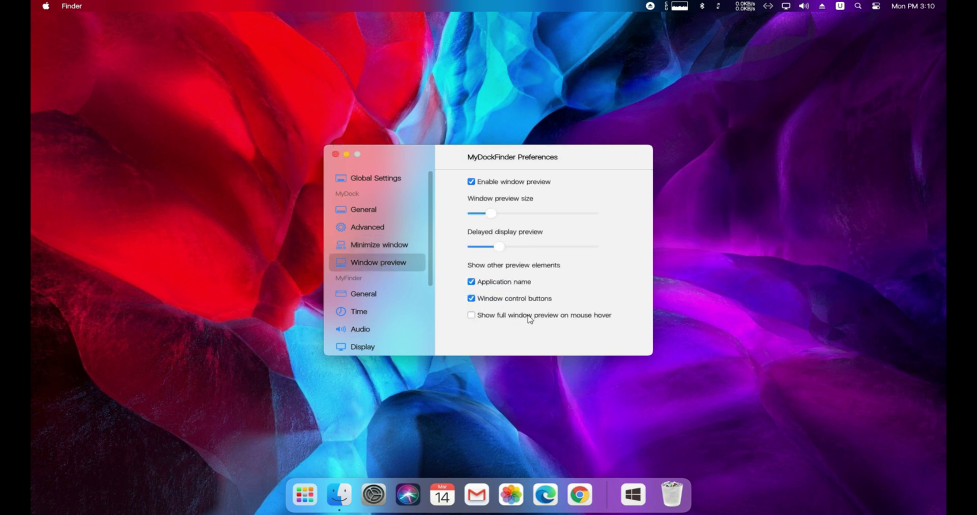
left_click(374, 295)
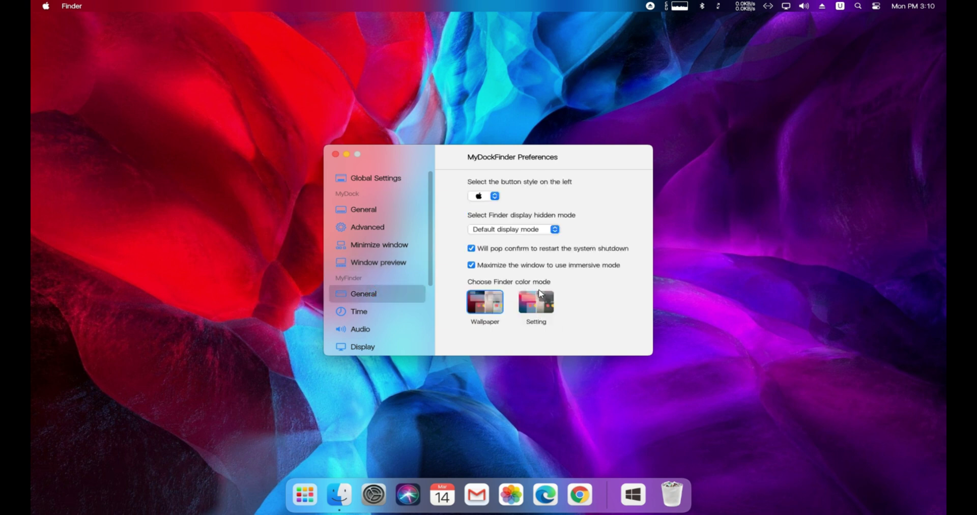
Try the alternative left button style in the MyFinder General settings, return to the Apple logo, and view the Time settings
left_click(493, 196)
left_click(485, 209)
left_click(486, 196)
left_click(484, 183)
left_click(358, 312)
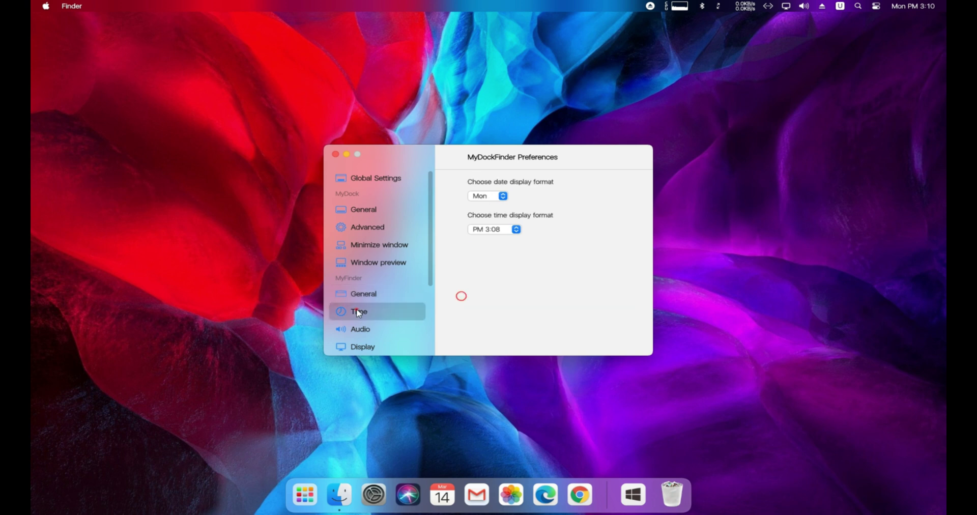
Set the volume up hotkey to Ctrl + Up in the Audio settings
left_click(375, 329)
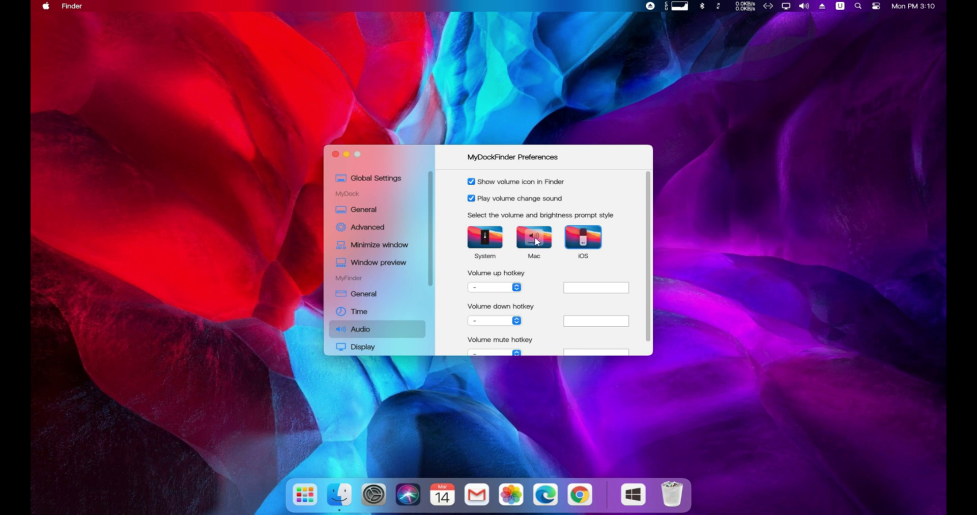
scroll(537, 245, "down", 1)
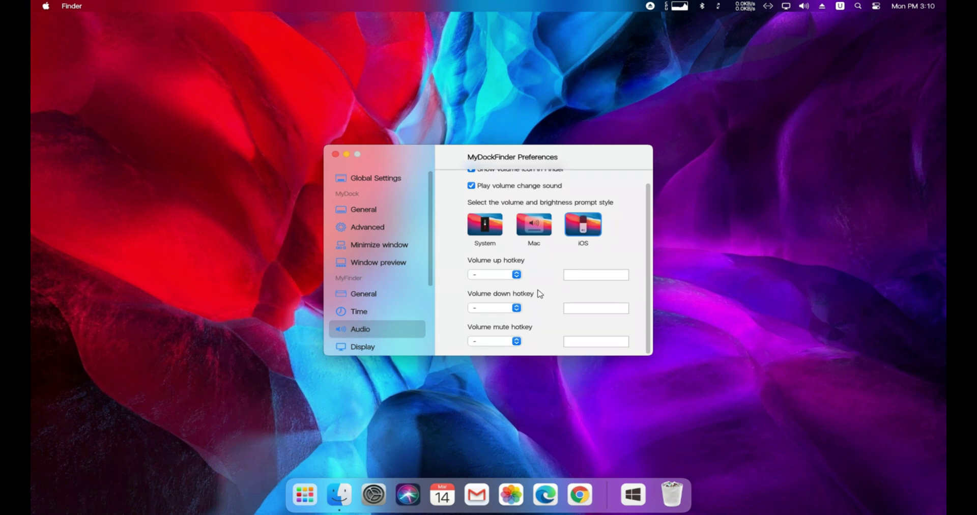
left_click(509, 276)
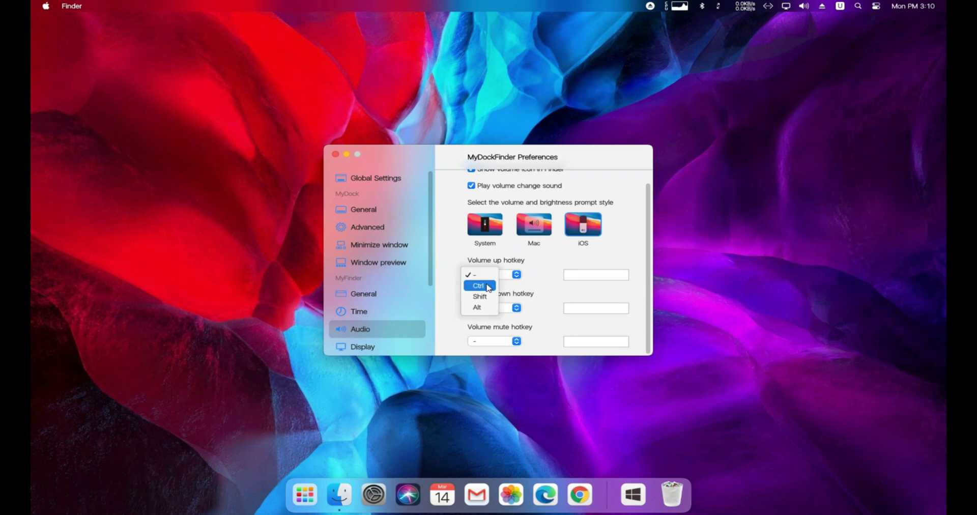
left_click(488, 286)
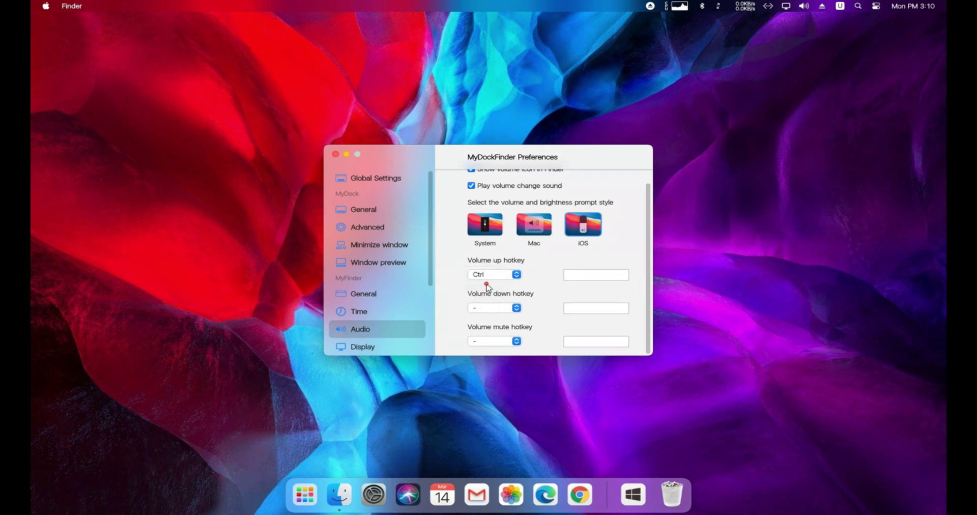
left_click(581, 275)
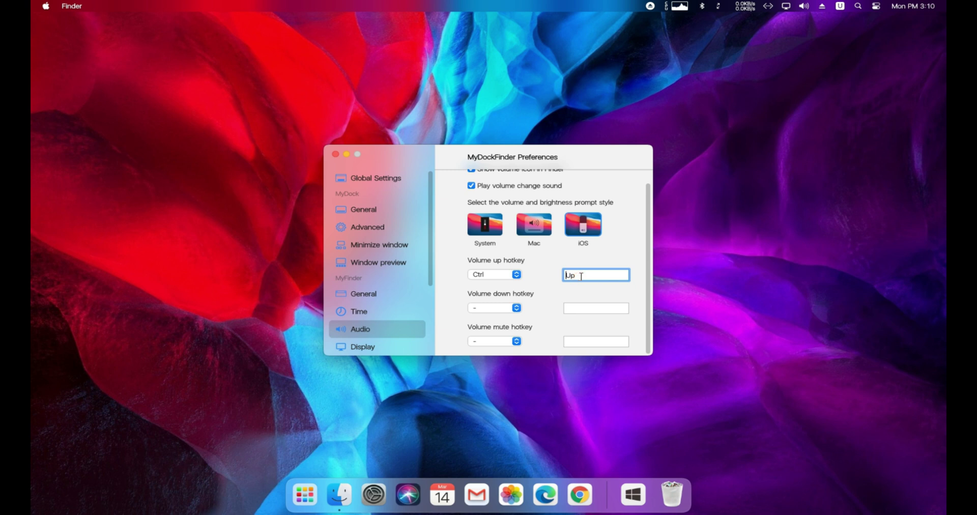
Set the volume down hotkey to Shift + Down and change the volume up hotkey's modifier to Shift
left_click(503, 308)
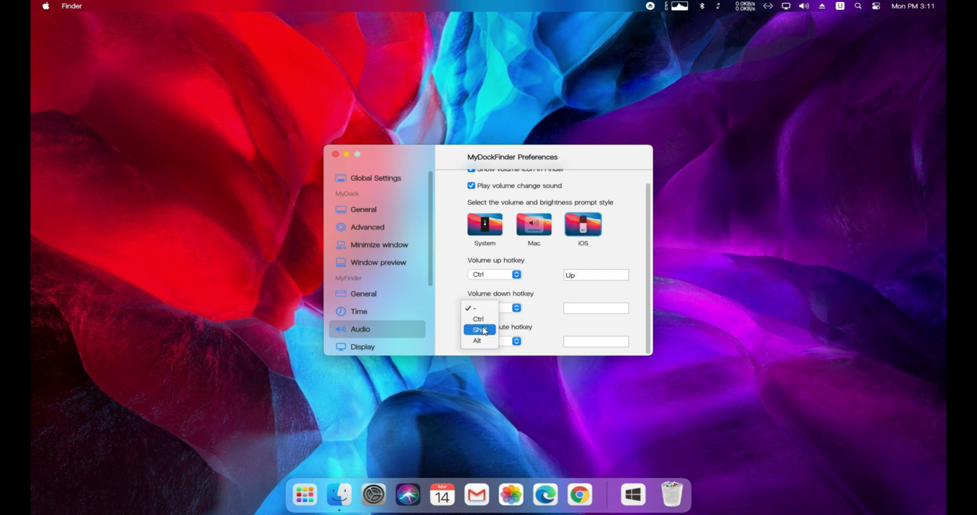
left_click(485, 330)
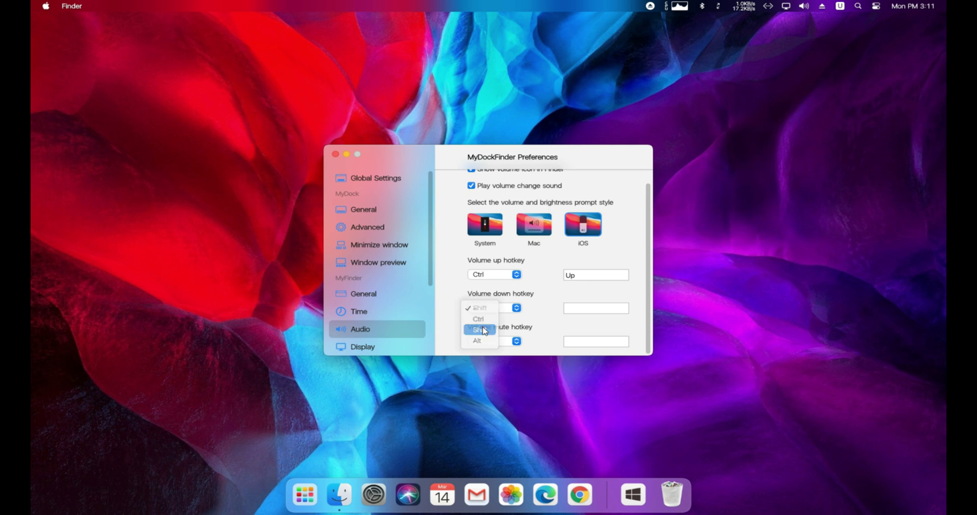
left_click(497, 275)
left_click(481, 286)
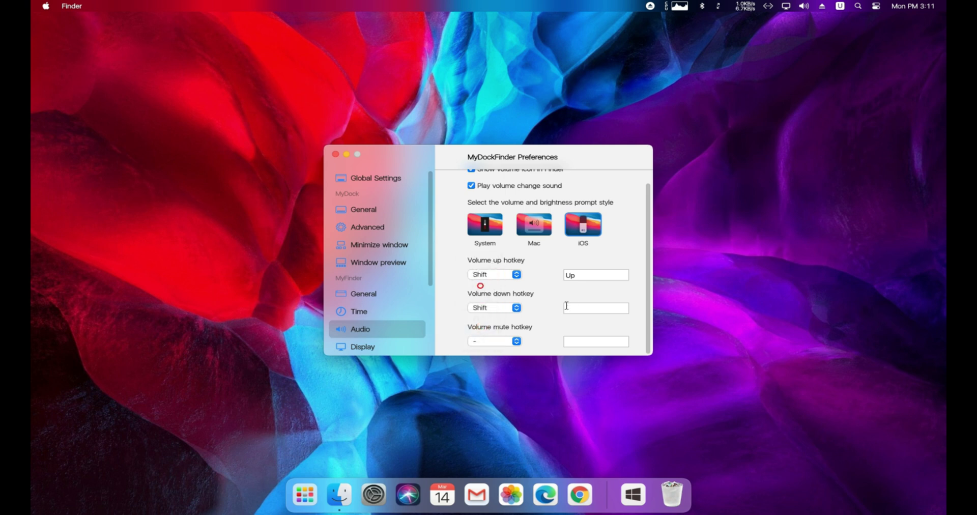
left_click(584, 306)
key("Down")
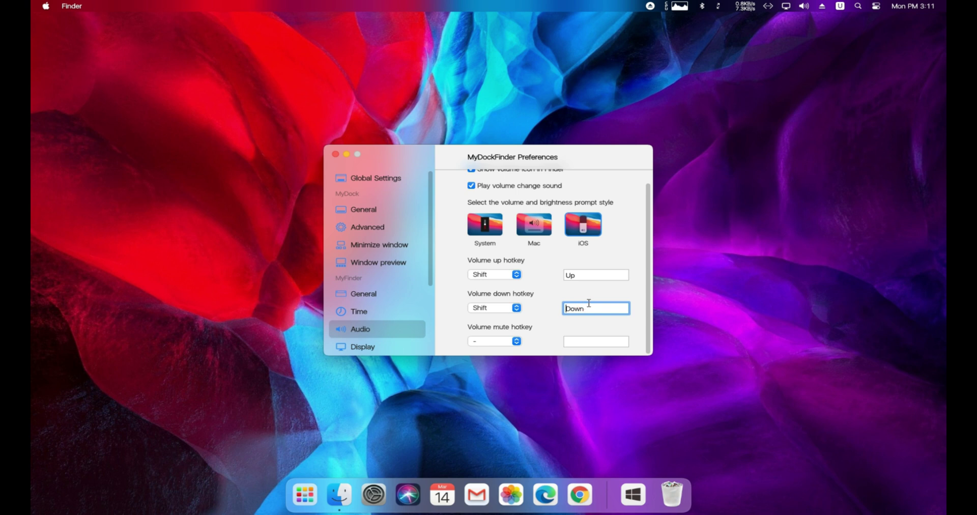
Set the volume mute hotkey to Ctrl + M, trying Shift as its modifier first
left_click(498, 342)
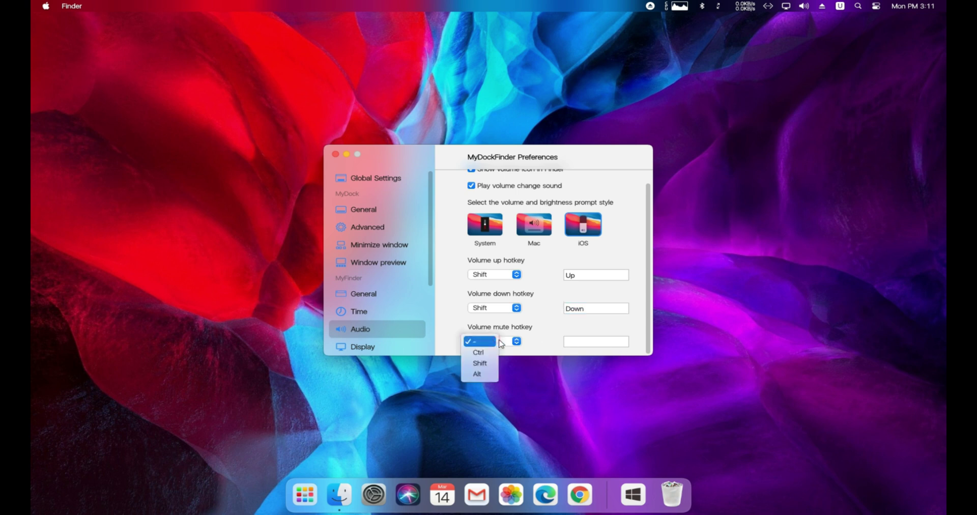
left_click(481, 362)
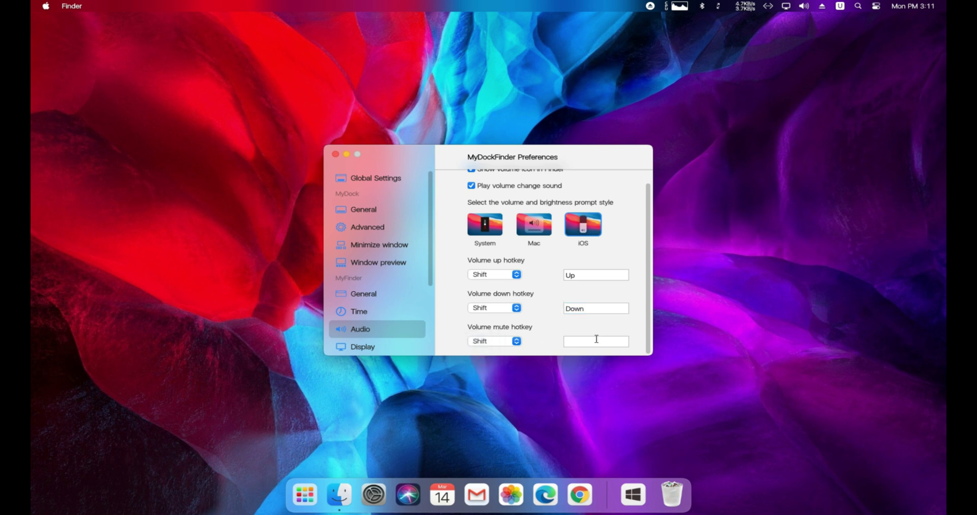
left_click(517, 342)
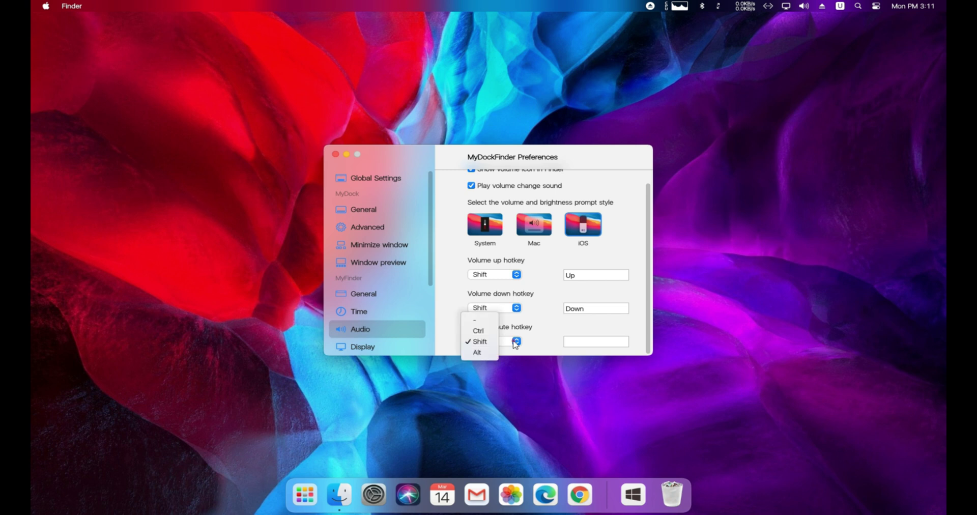
left_click(487, 332)
left_click(575, 342)
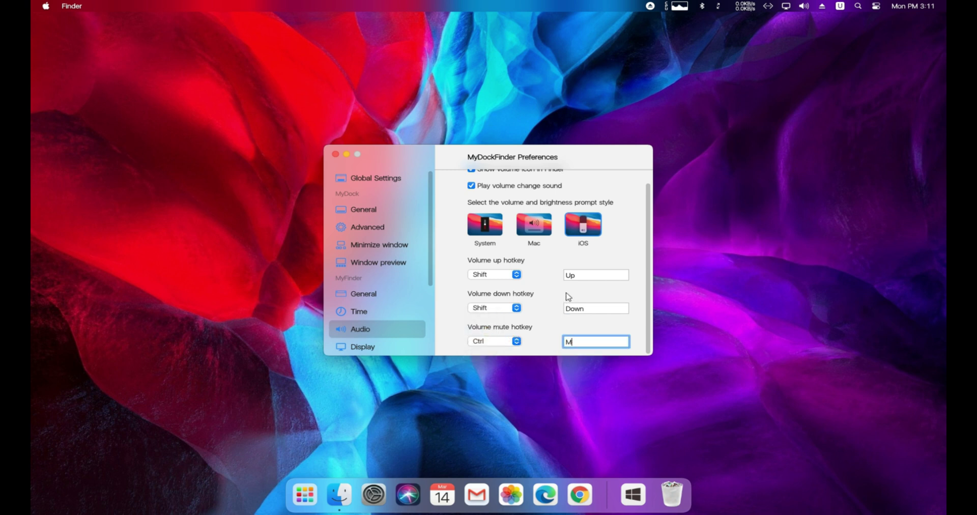
Change the modifier of both the volume up and volume down hotkeys to Ctrl
left_click(507, 279)
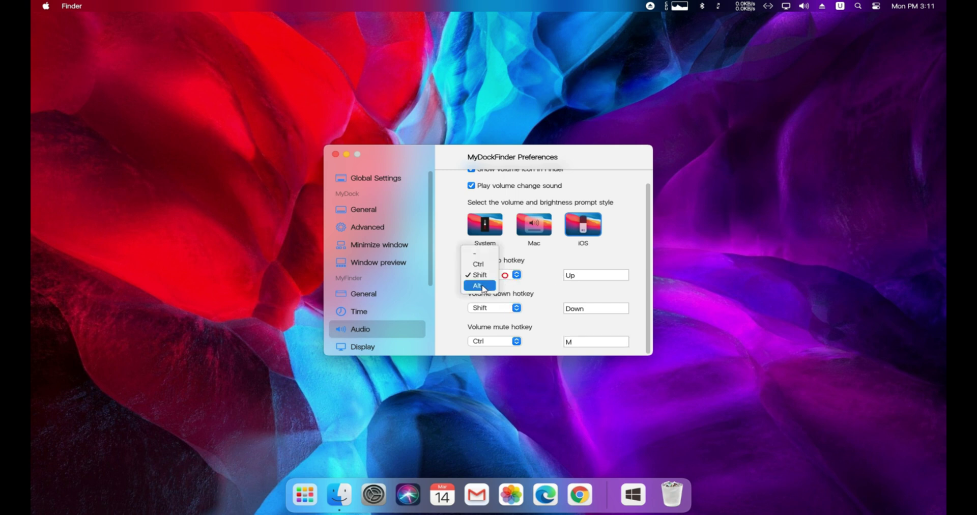
left_click(490, 263)
left_click(493, 308)
left_click(484, 296)
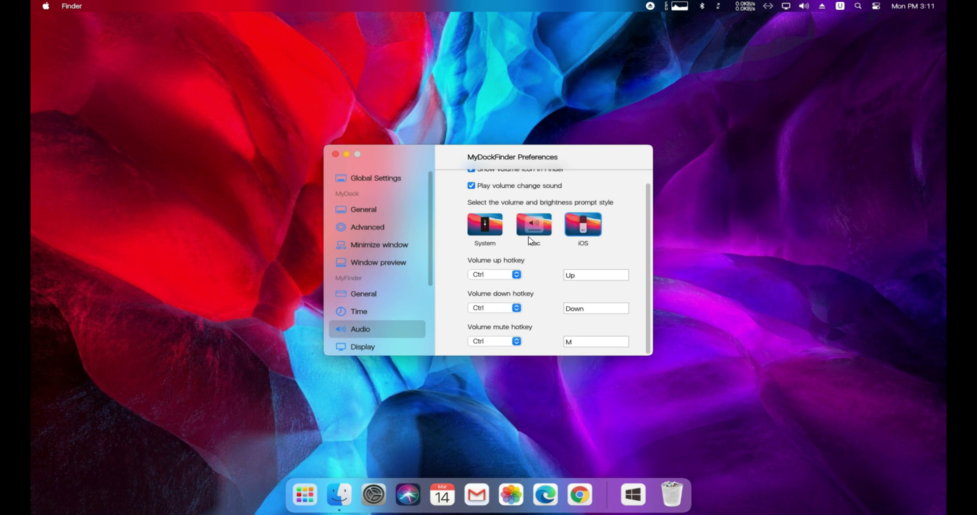
Test the volume up and down hotkeys, and set the volume and brightness prompt style to Mac
key("ctrl+Up")
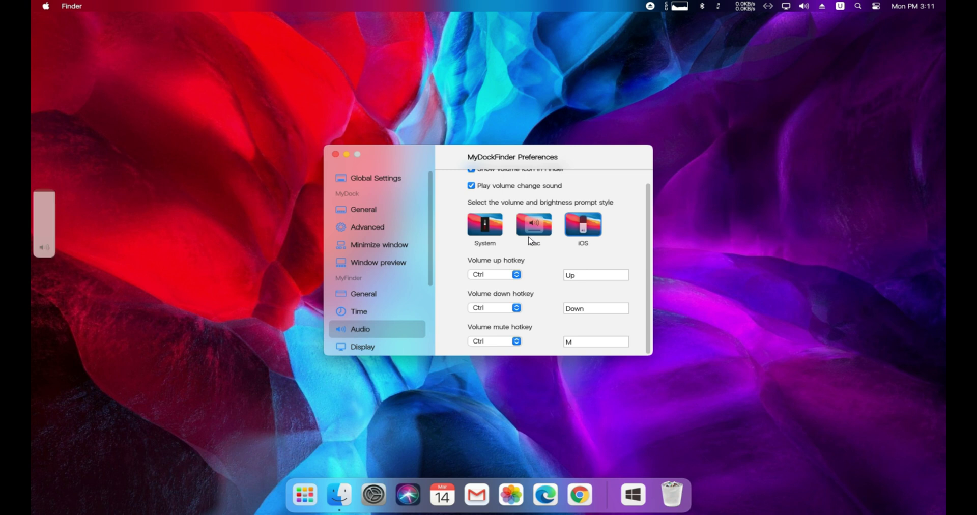
key("ctrl+Down")
left_click(542, 232)
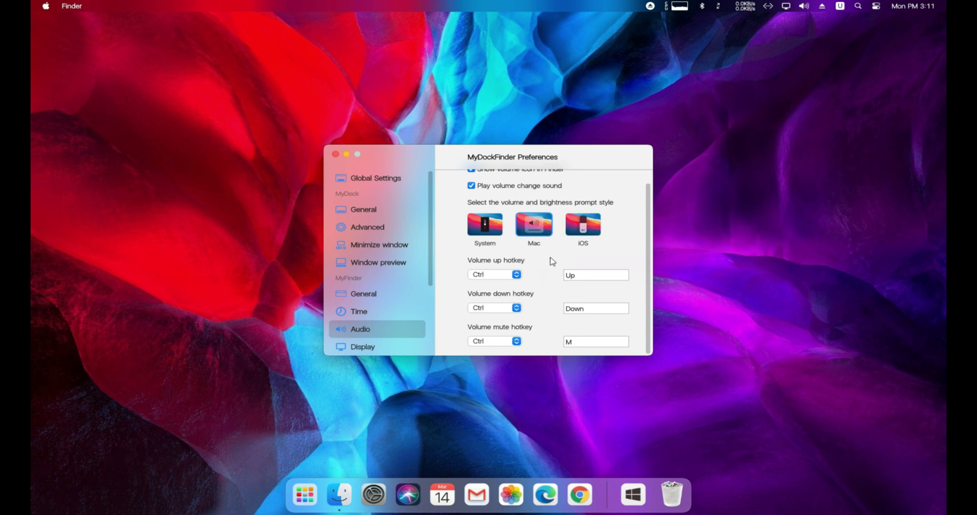
Test the Mac-style prompt by repeatedly raising the volume and toggling mute with the assigned hotkeys
key("ctrl+Up")
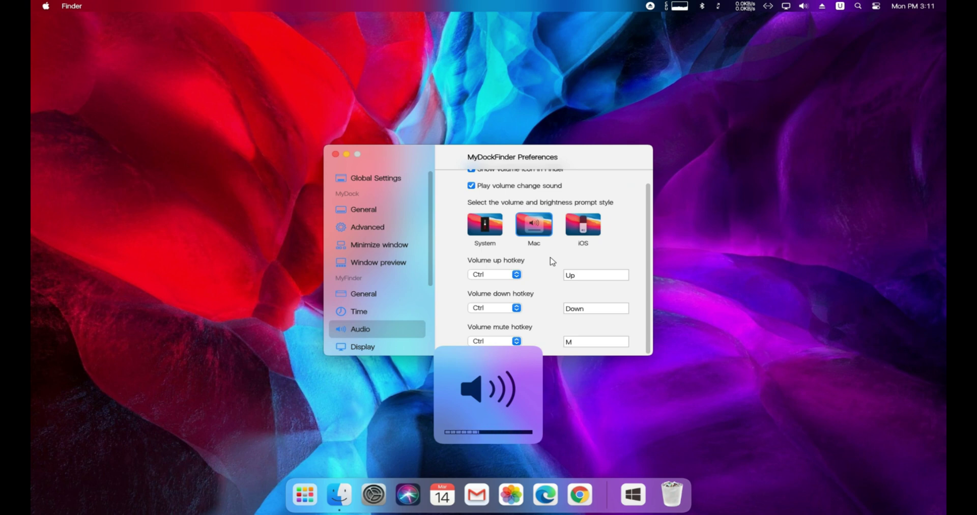
key("ctrl+Up")
key("ctrl+Up")
key("ctrl+Up")
key("ctrl+Up")
key("ctrl+Up")
key("ctrl+Up")
key("ctrl+Up")
key("ctrl+m")
key("ctrl+m")
key("ctrl+m")
key("ctrl+m")
key("ctrl+m")
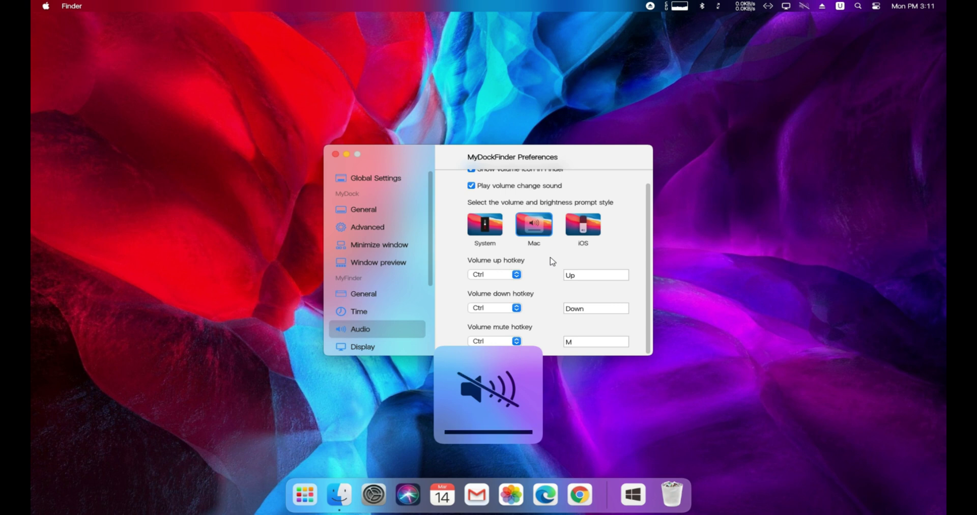
key("ctrl+m")
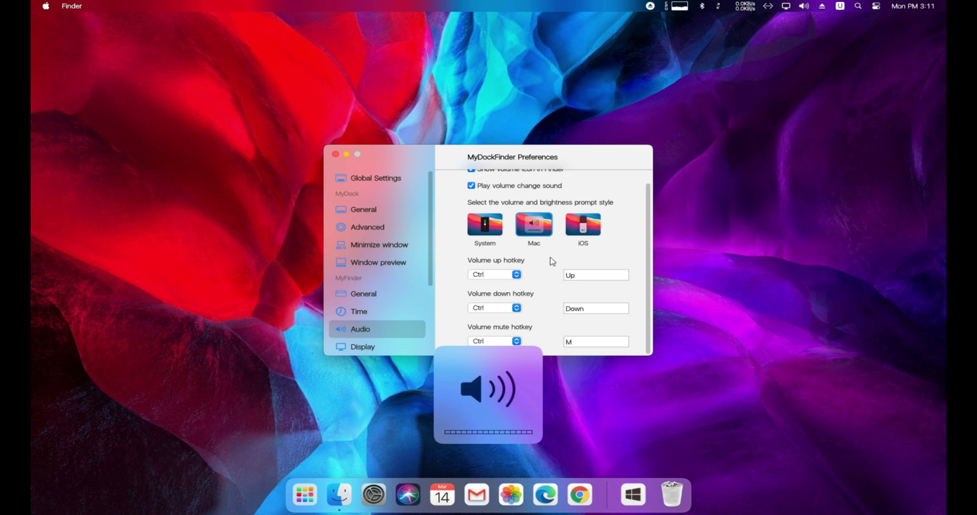
Try the System volume and brightness prompt style and return it to Mac
left_click(596, 276)
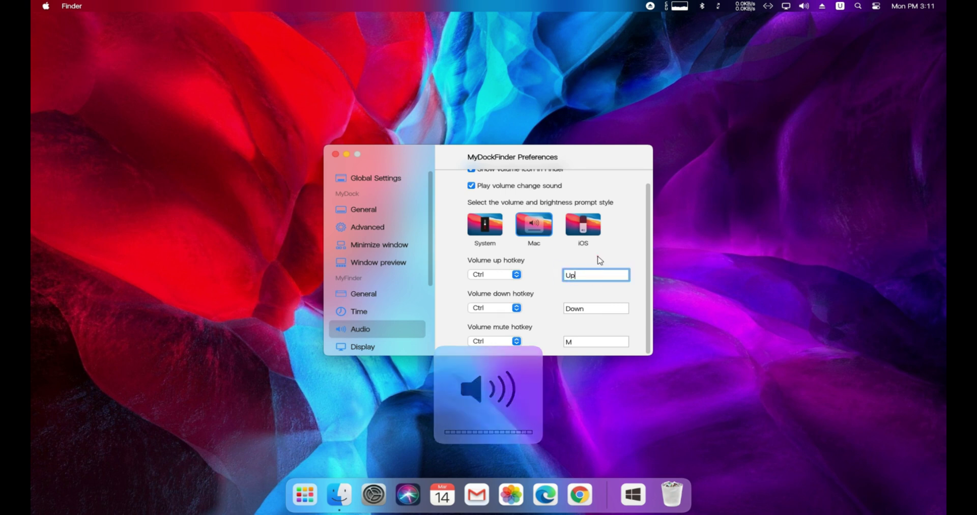
left_click(480, 230)
left_click(545, 234)
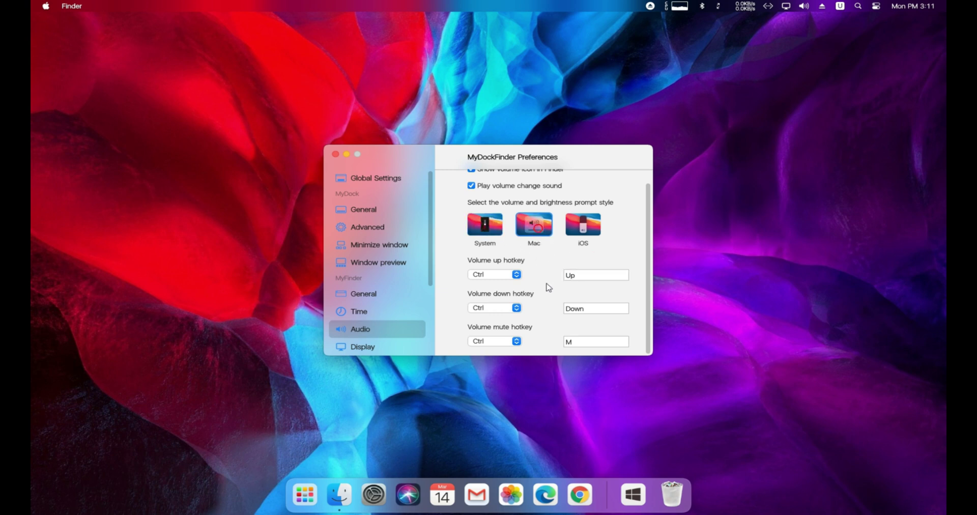
scroll(605, 193, "up", 1)
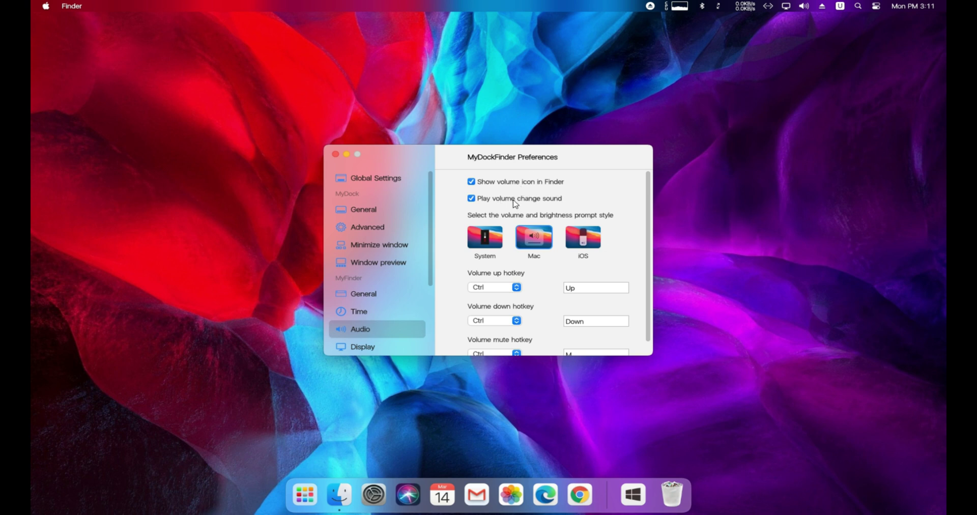
In the Display settings, set the brightness up hotkey to Alt + Up and the brightness down hotkey to Alt + Down
left_click(386, 348)
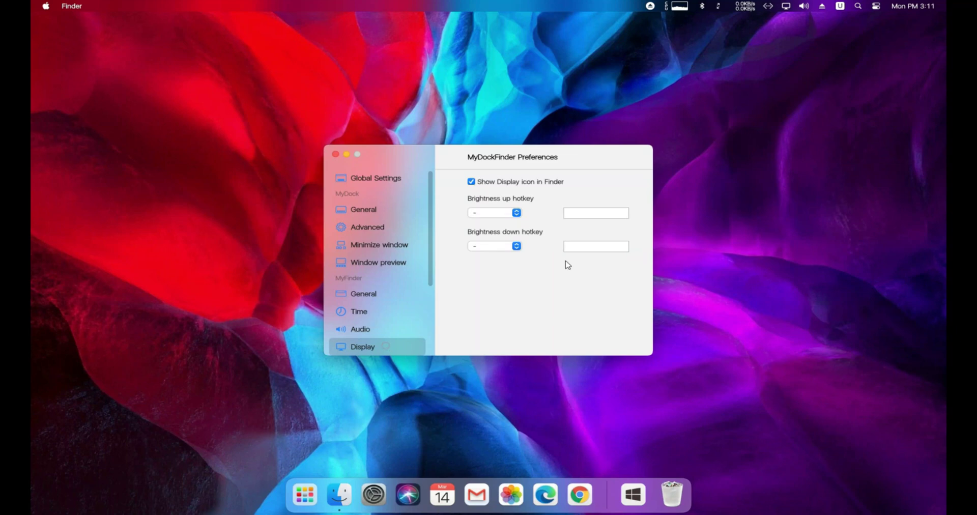
left_click(495, 214)
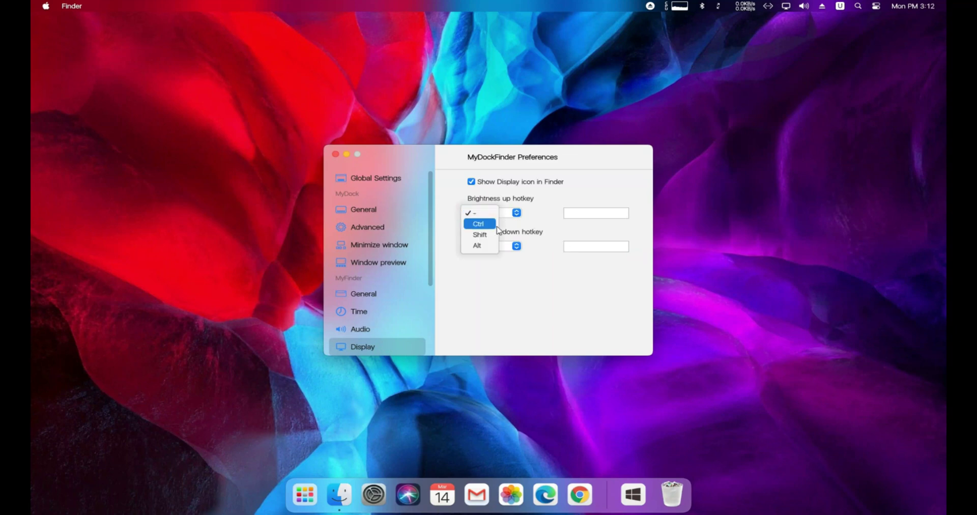
left_click(487, 247)
left_click(488, 246)
left_click(486, 277)
left_click(602, 210)
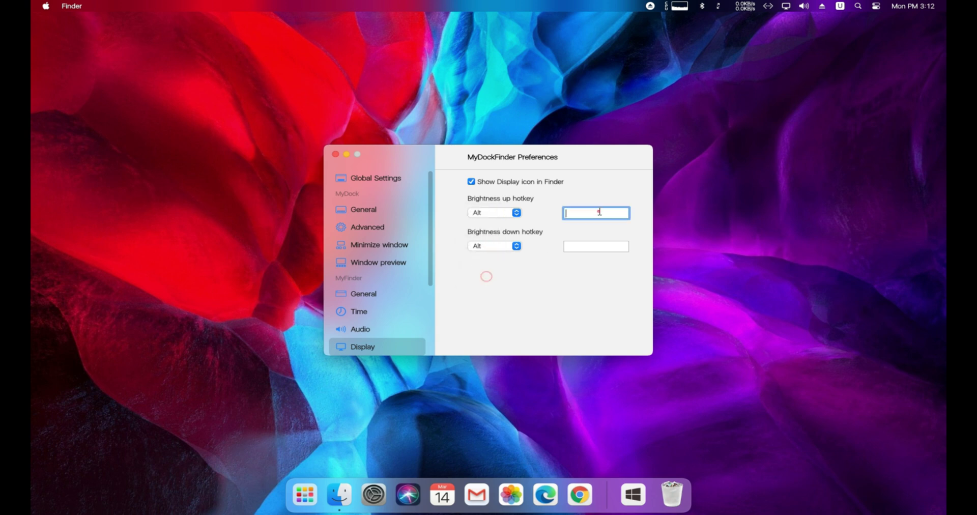
key("Up")
left_click(605, 248)
key("Down")
Test the brightness up hotkey outside the preferences window by raising the brightness repeatedly, and return to the preferences
left_click(794, 325)
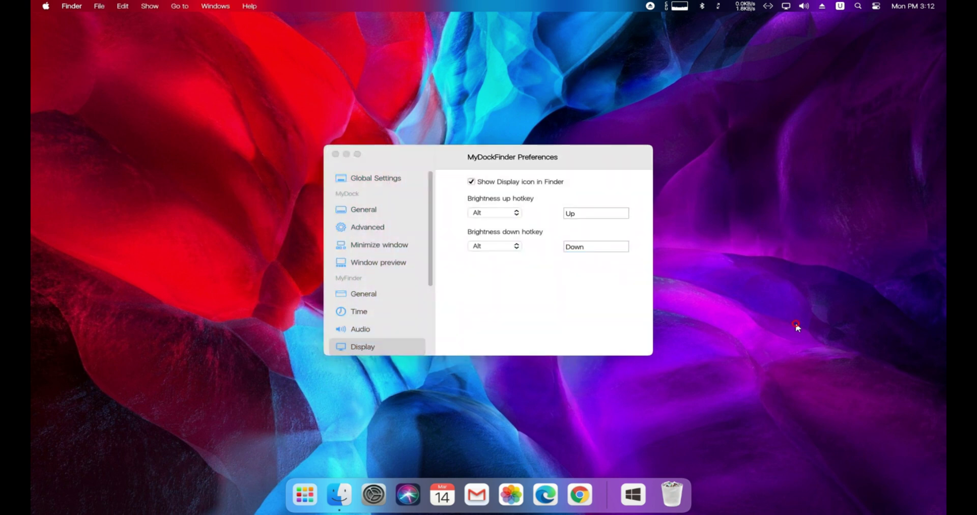
key("super")
key("super")
key("alt+Up")
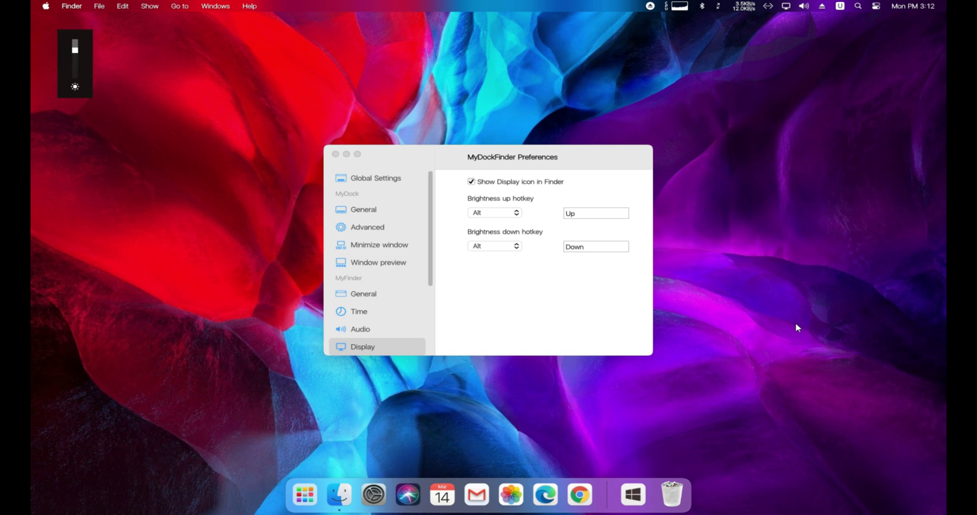
key("alt+Up")
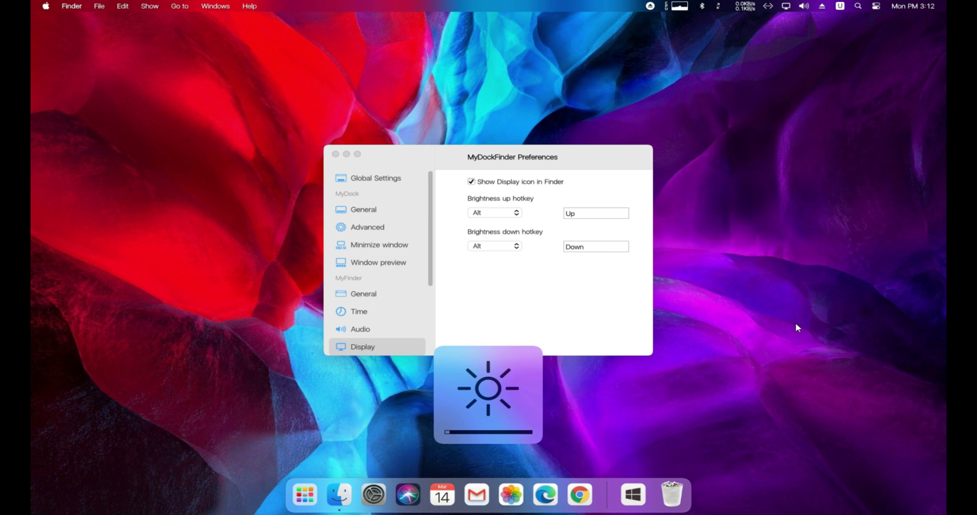
key("alt+Up")
key("alt+Up")
key("alt+Up")
key("alt+Up")
key("alt+Up")
key("alt+Up")
key("alt+Up")
key("alt+Up")
key("alt+Up")
key("alt+Up")
left_click(601, 294)
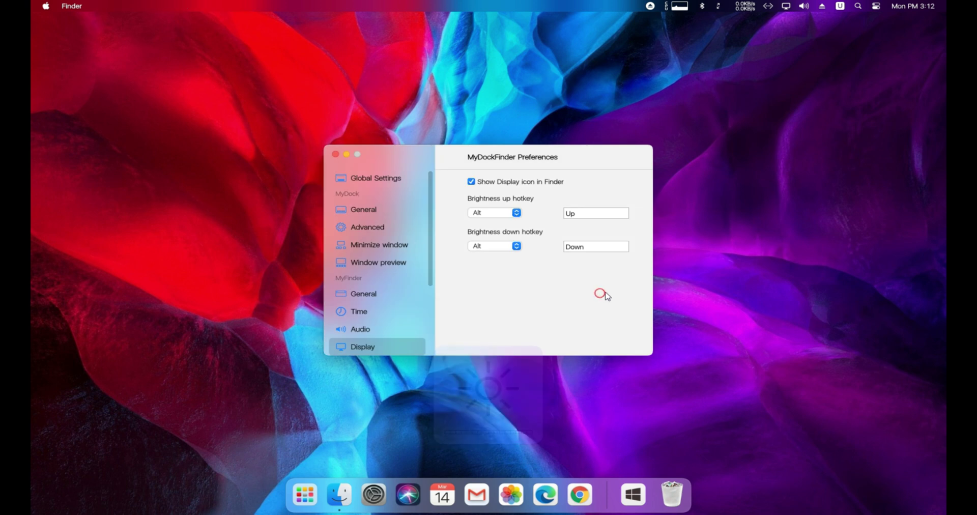
View the MyFinder Network settings and look through the indicators offered in the Monitor settings
scroll(371, 321, "down", 5)
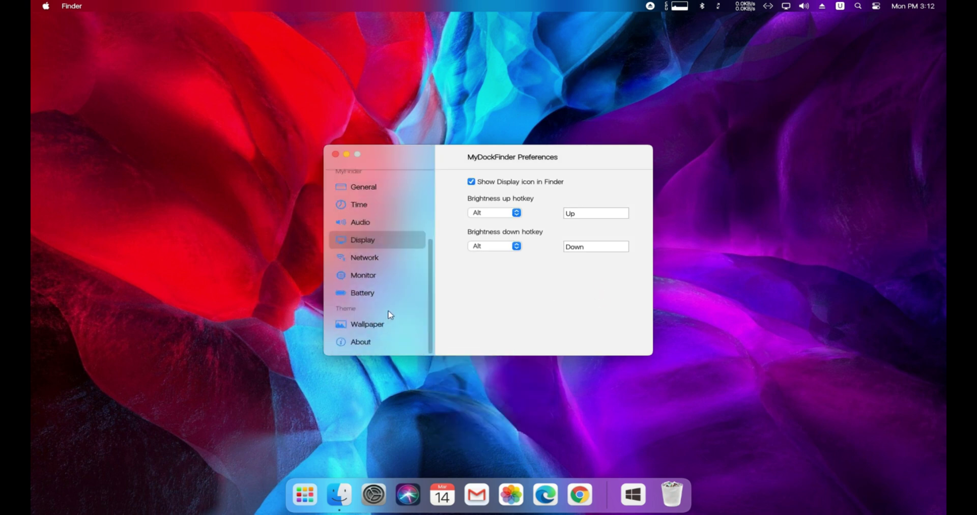
left_click(373, 257)
left_click(373, 276)
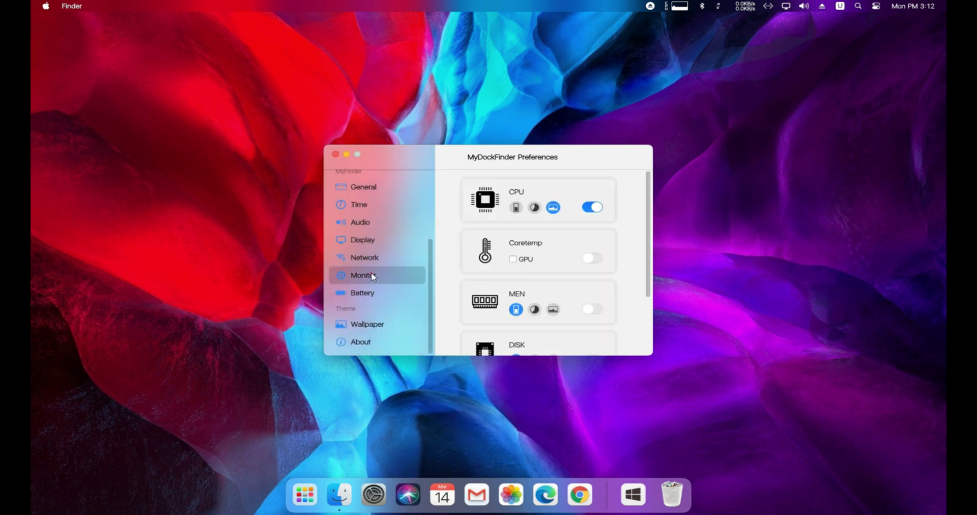
scroll(543, 279, "down", 5)
scroll(543, 279, "up", 5)
Enable the GPU option for Coretemp, and try the Coretemp monitor in the top bar before switching it off
left_click(514, 259)
left_click(593, 257)
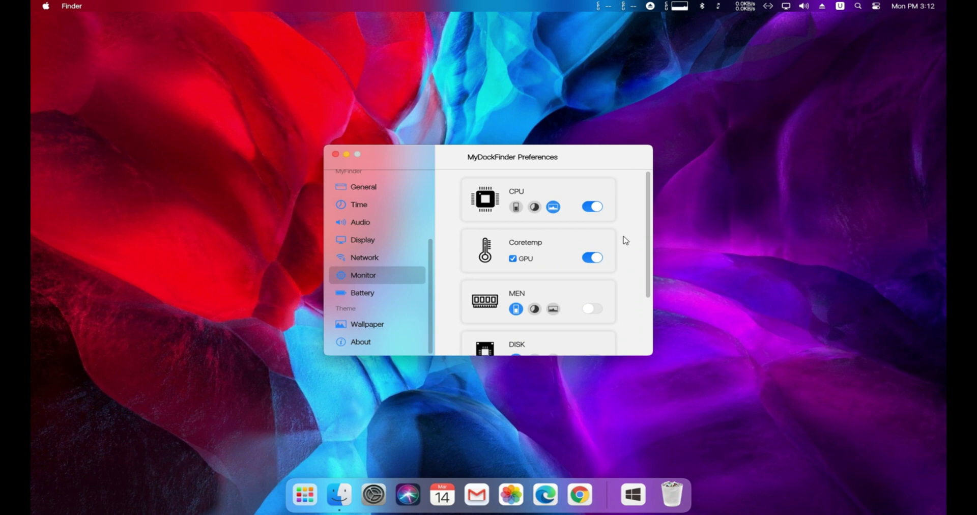
left_click(590, 259)
Set the MEN monitor to the graph display style and turn it on in the top bar
scroll(586, 304, "down", 2)
left_click(554, 265)
left_click(596, 266)
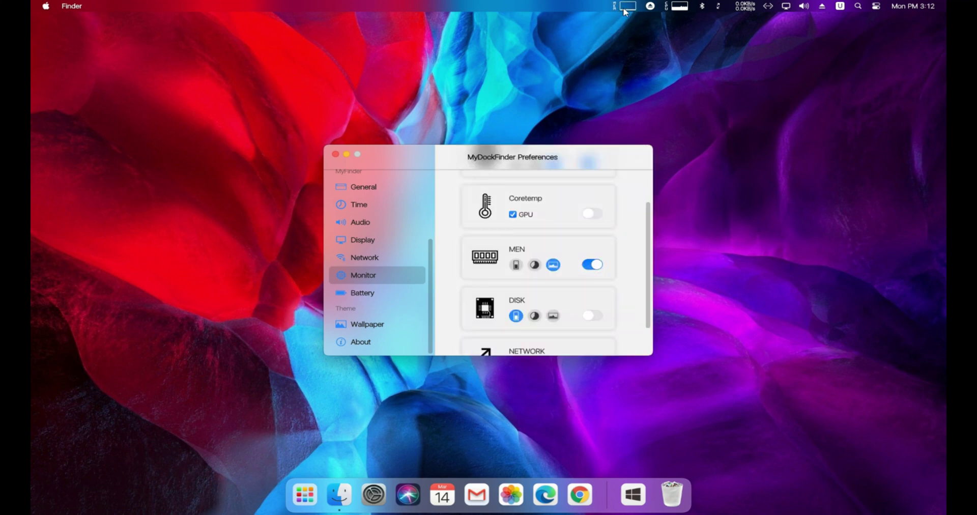
Turn off the MEN monitor, set the DISK monitor to the graph display style, and try it in the top bar before switching it off
scroll(593, 213, "down", 1)
left_click(592, 228)
left_click(554, 279)
left_click(589, 280)
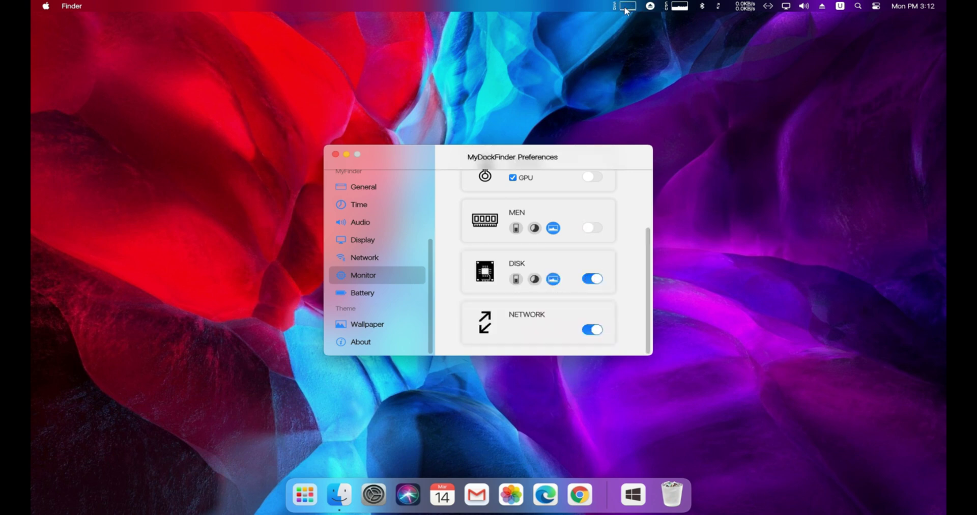
left_click(590, 279)
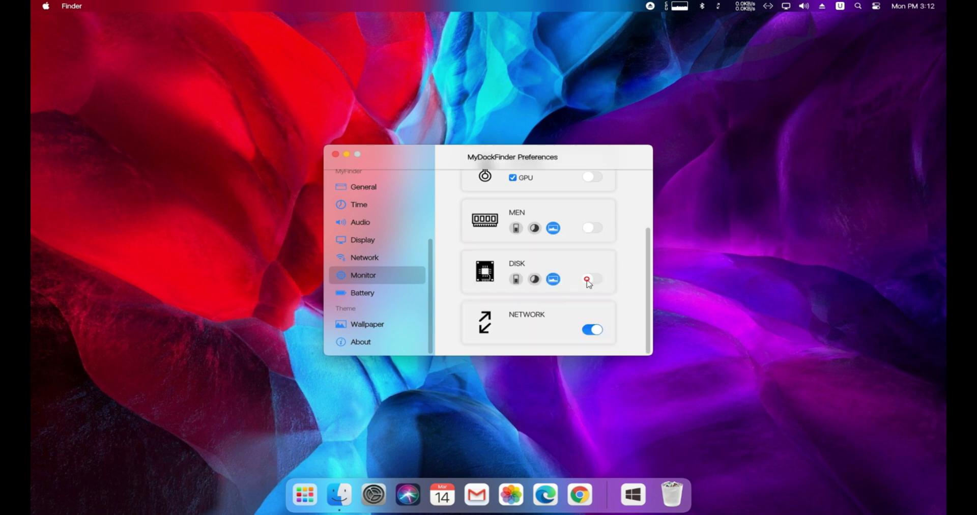
View the Battery, Wallpaper theme and About settings, dismissing the wallpaper file chooser, and close the preferences
left_click(369, 292)
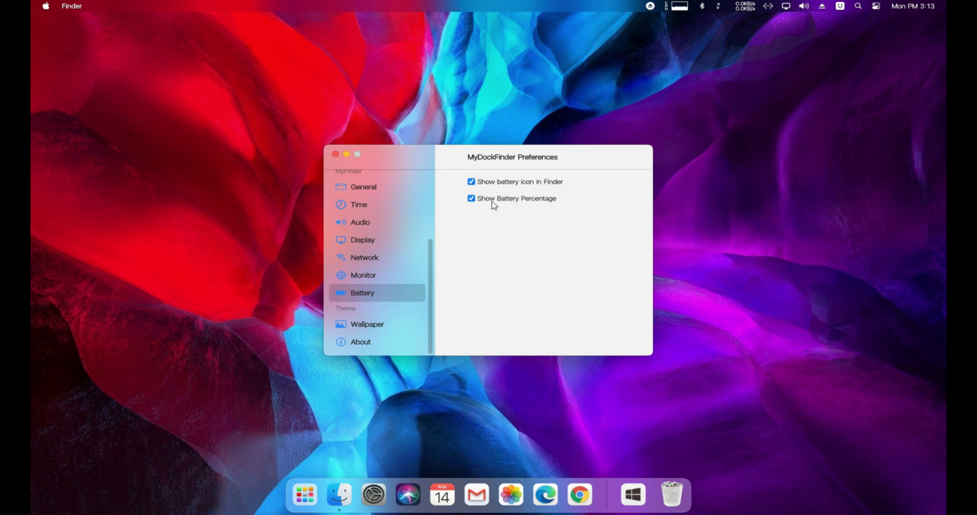
left_click(379, 324)
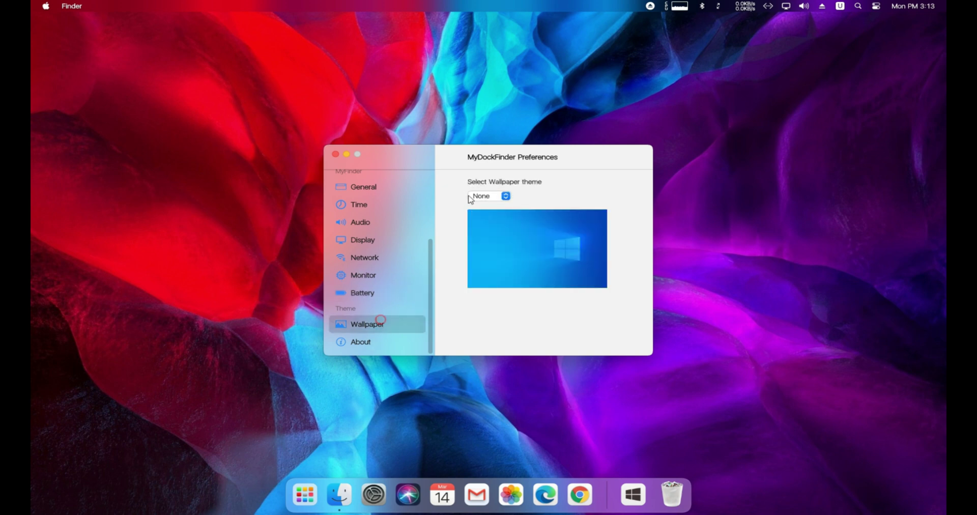
left_click(479, 195)
left_click(491, 207)
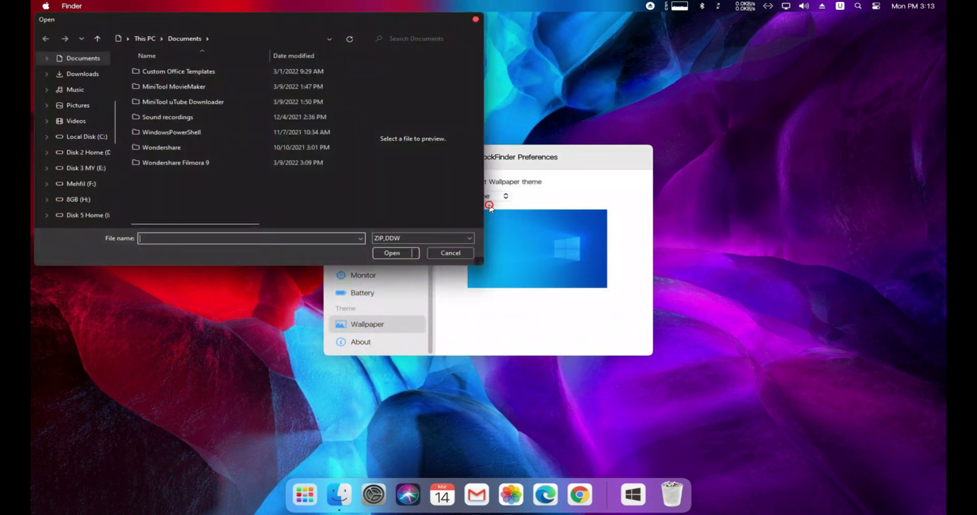
left_click(442, 253)
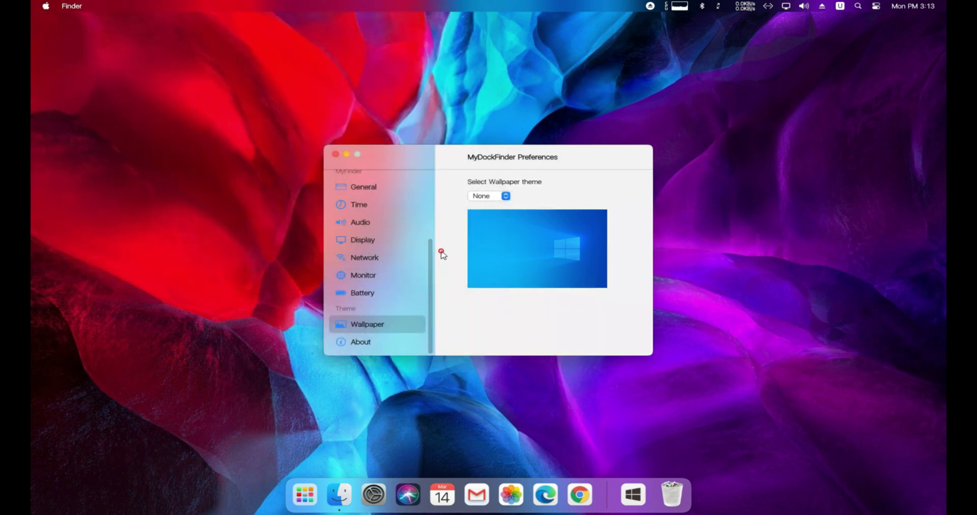
left_click(376, 340)
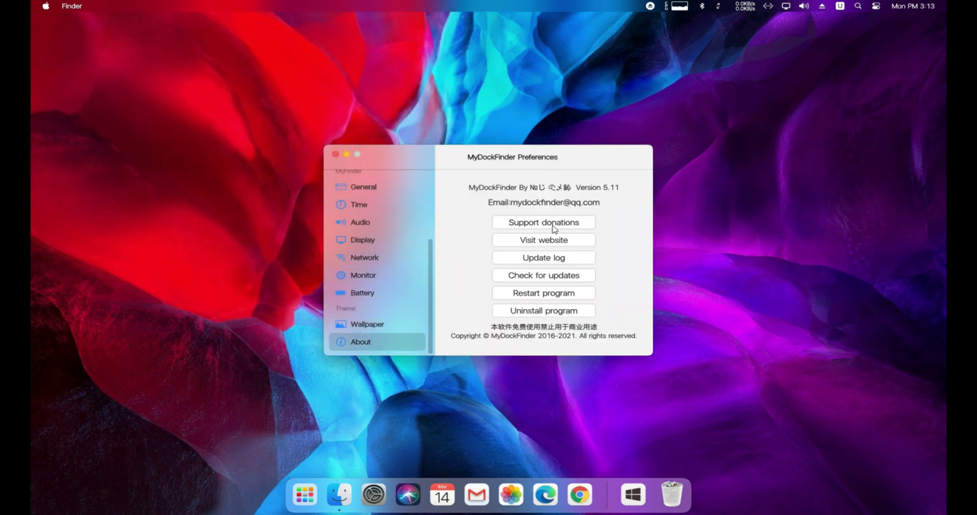
left_click(336, 155)
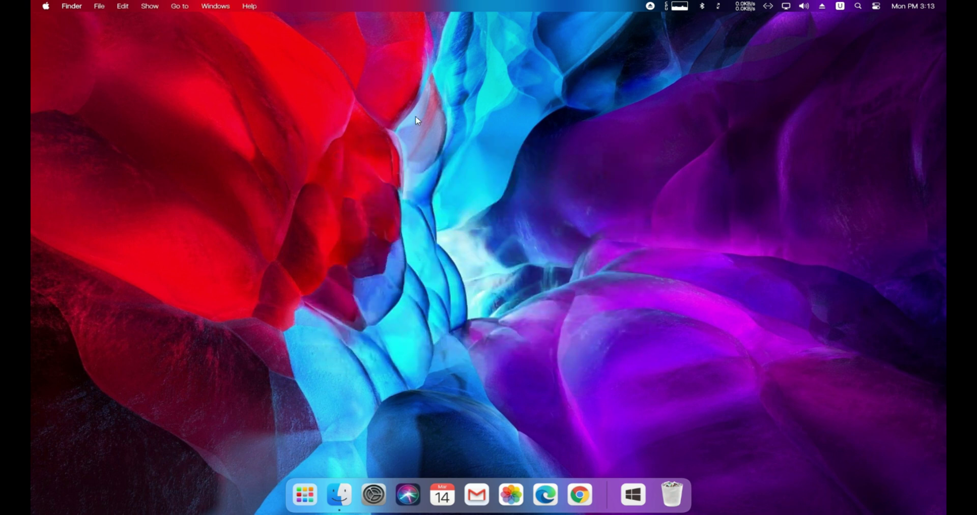
right_click(380, 79)
left_click(425, 123)
right_click(275, 60)
left_click(324, 105)
Show This PC in the file manager, look over the drive icons, and open Local Disk (C:)
left_click(339, 494)
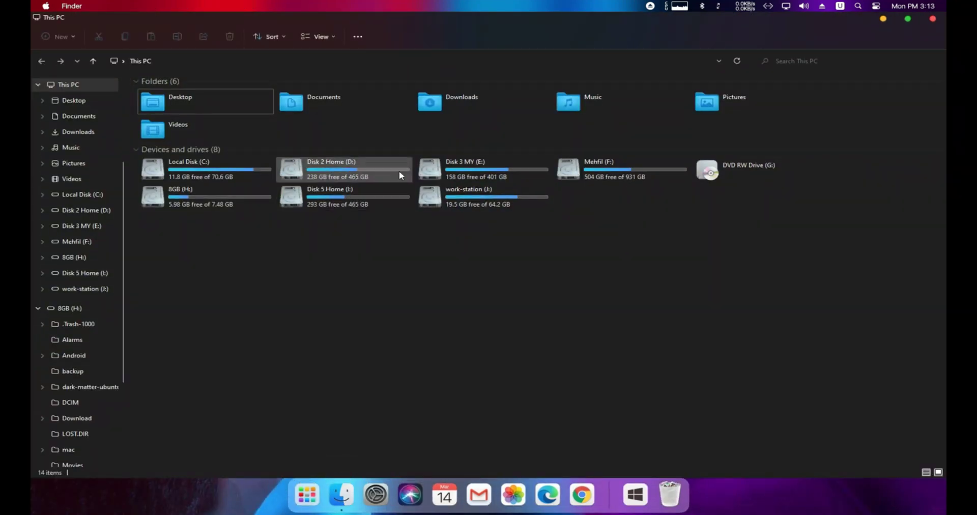
left_click(609, 170)
left_click(515, 173)
left_click(497, 197)
left_click(341, 169)
left_click(334, 196)
double_click(212, 179)
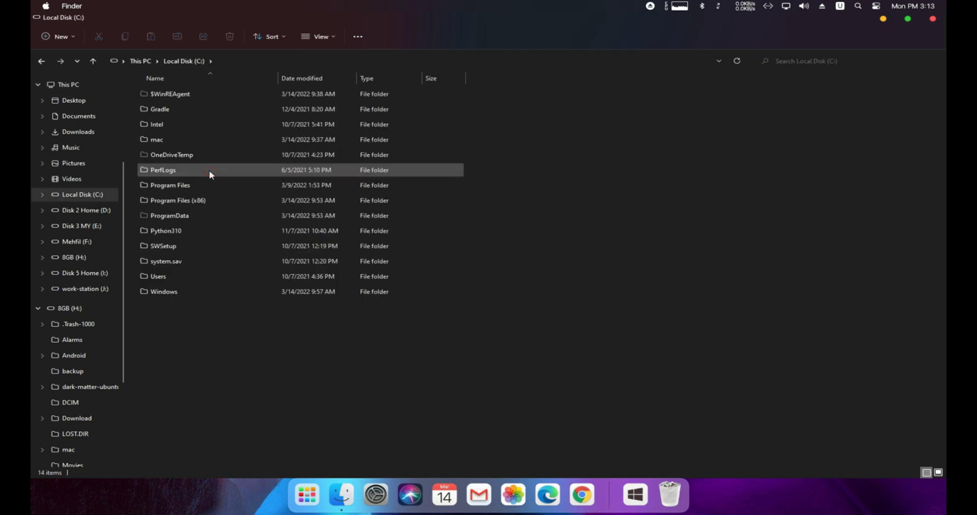
Look into the mac folder on drive C, and return to the drive and show its folders as large icons
double_click(176, 141)
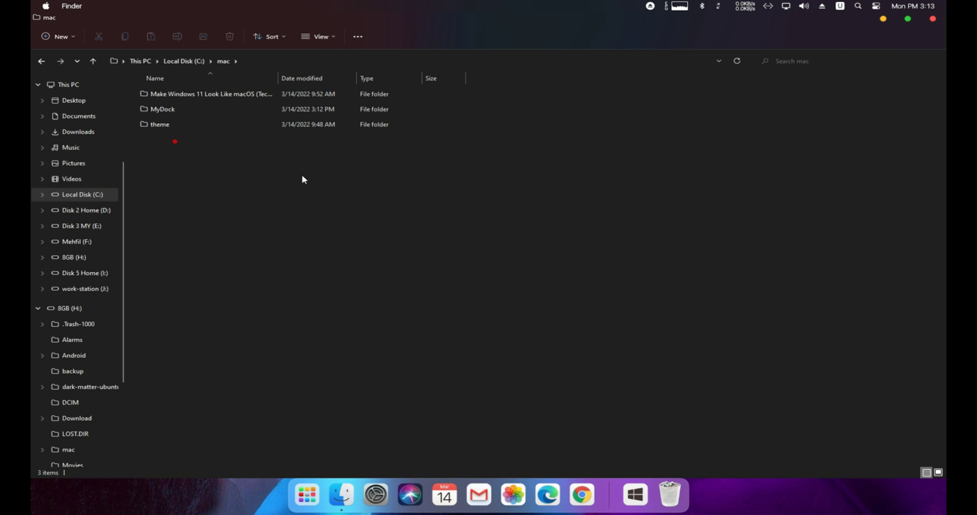
key("alt+Left")
left_click(939, 472)
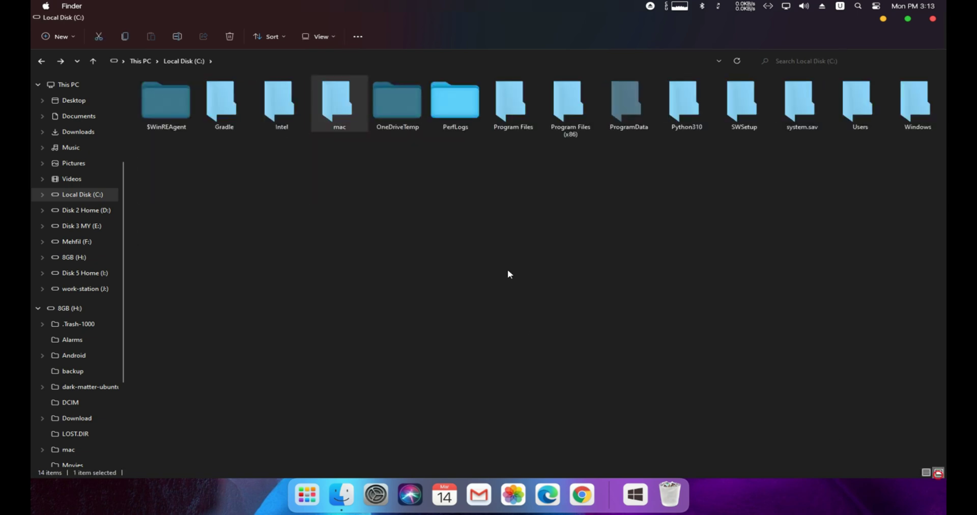
Look through the theme folder inside mac and its Big Sur images, and return to the mac folder
double_click(353, 111)
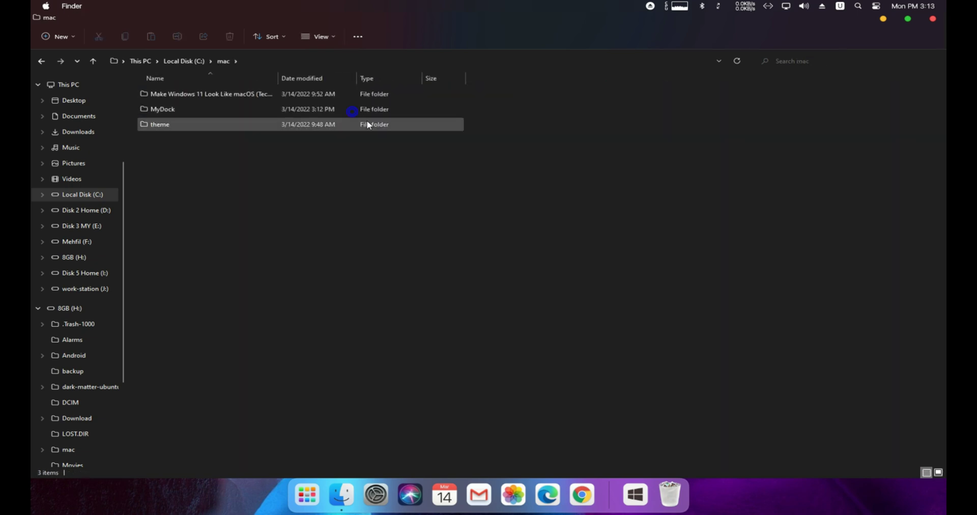
double_click(173, 125)
double_click(173, 124)
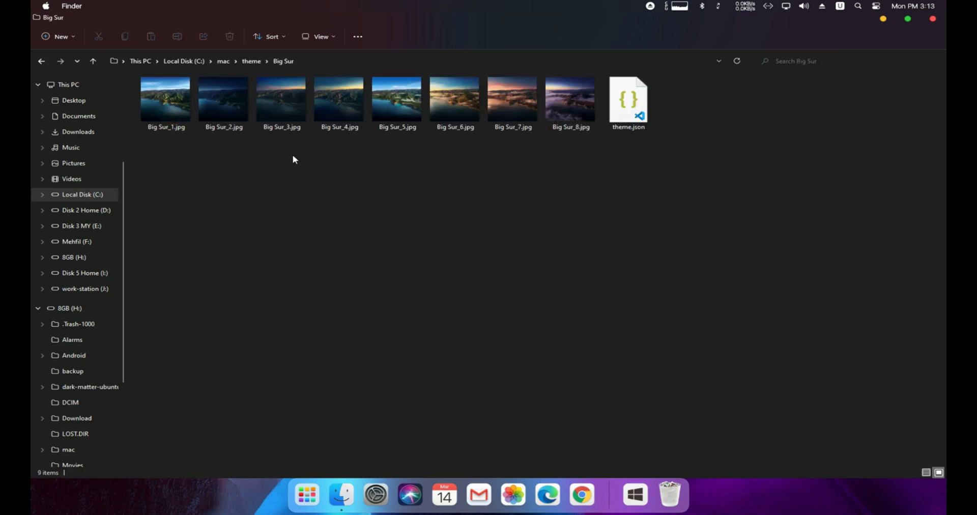
key("alt+Left")
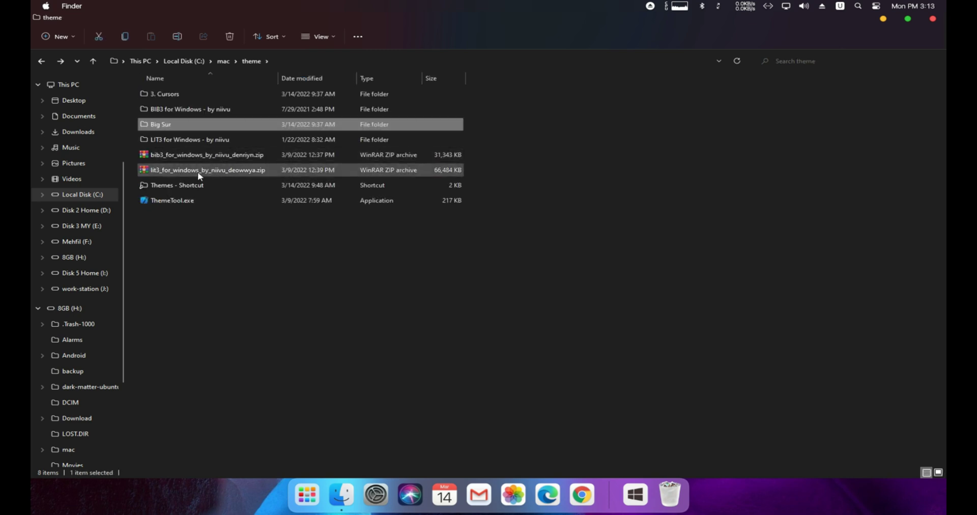
key("alt+Up")
Set all the images in the macOS Wallpaper folder as the desktop background, and close the file window
double_click(179, 97)
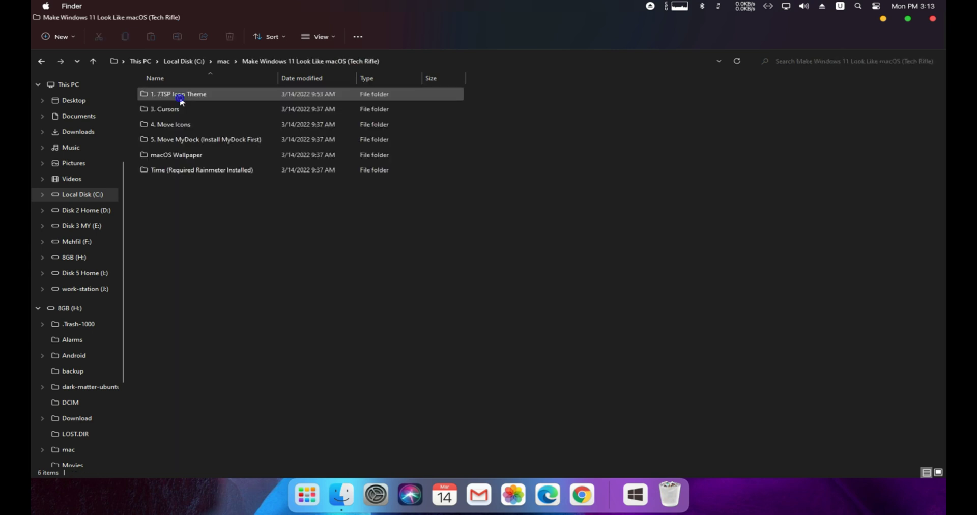
double_click(186, 157)
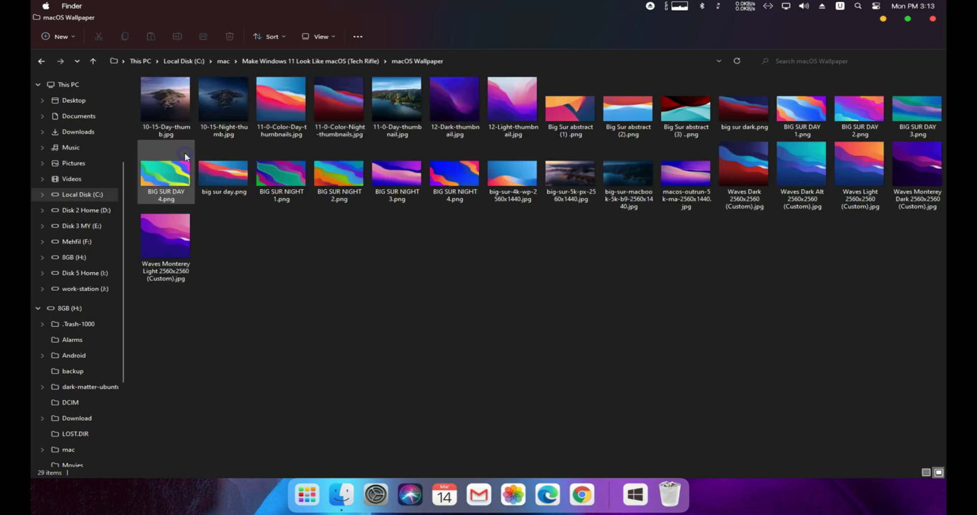
left_click_drag(936, 335, 169, 41)
right_click(172, 88)
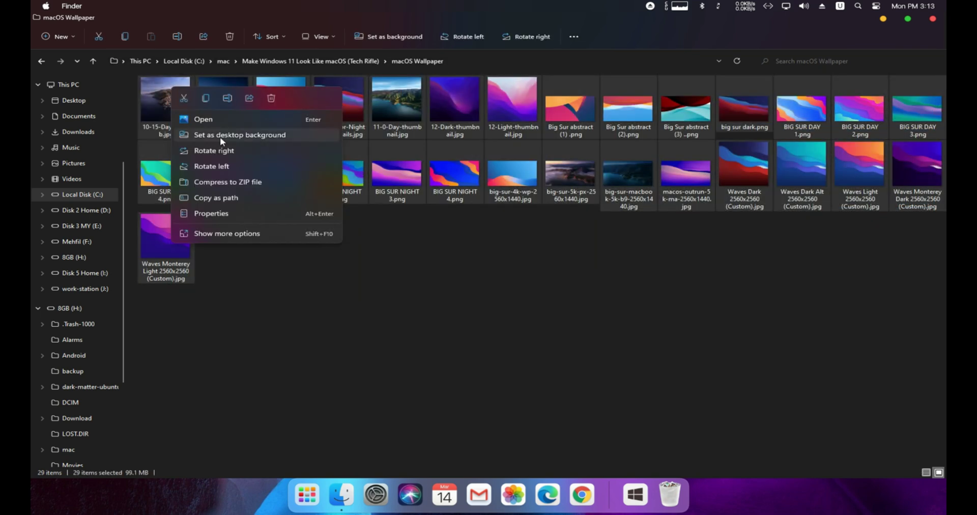
left_click(220, 136)
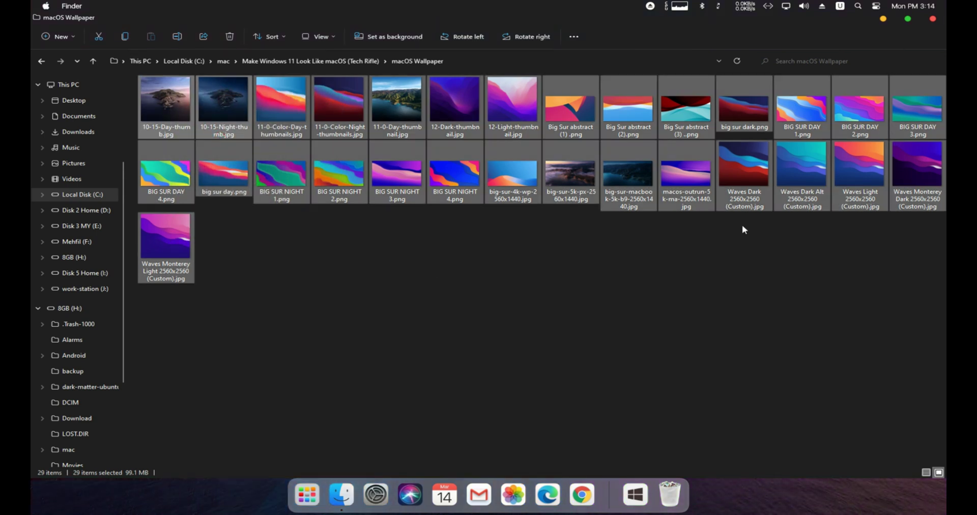
left_click(933, 20)
right_click(413, 45)
left_click(458, 81)
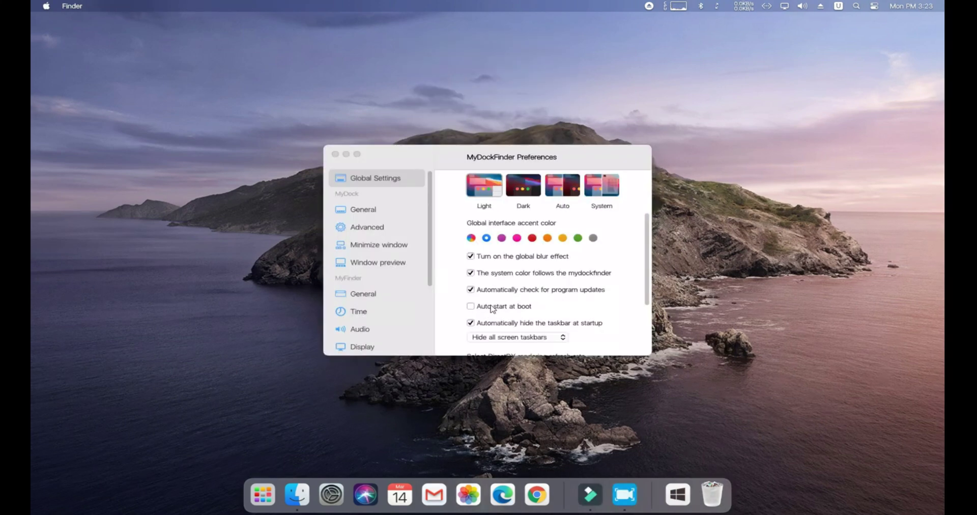
Reopen the MyDockFinder preferences, and in Global Settings disable the system color following mydockfinder and enable auto start at boot
left_click(336, 158)
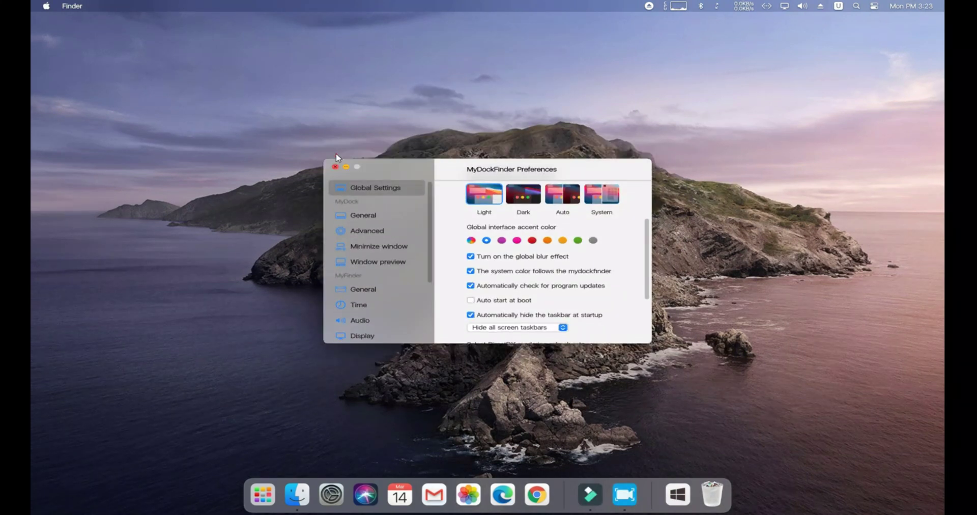
left_click(335, 166)
left_click(72, 5)
left_click(83, 35)
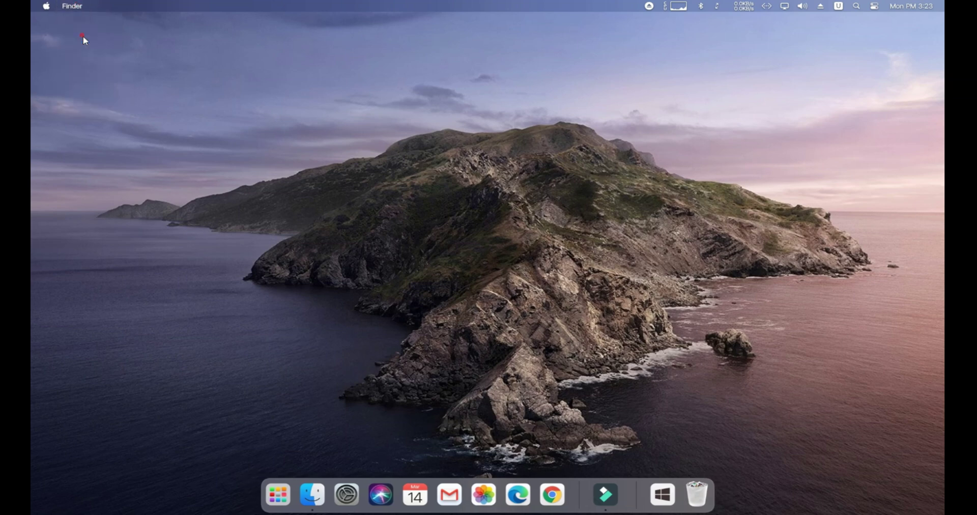
scroll(521, 219, "down", 3)
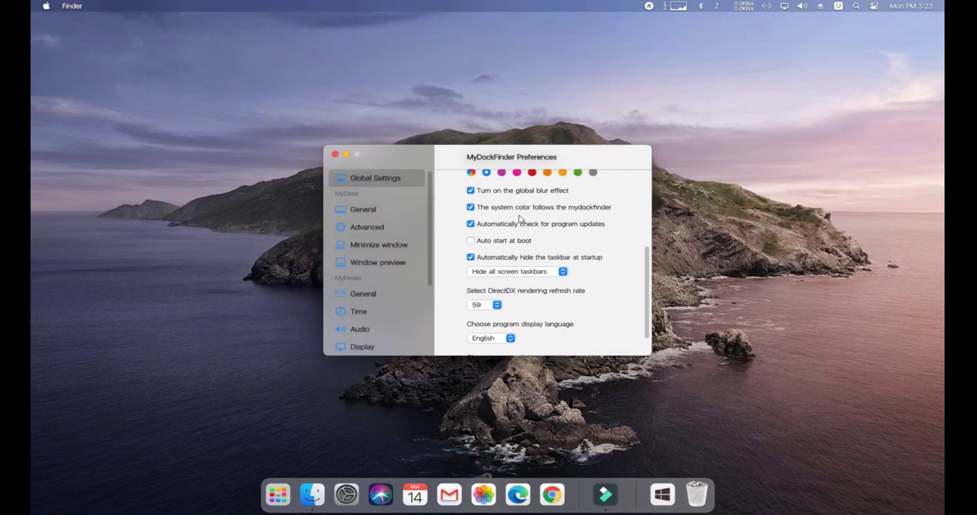
left_click(549, 209)
left_click(473, 241)
Set the DirectDX rendering refresh rate to 60 in Global Settings, and close the preferences
double_click(471, 306)
type("60")
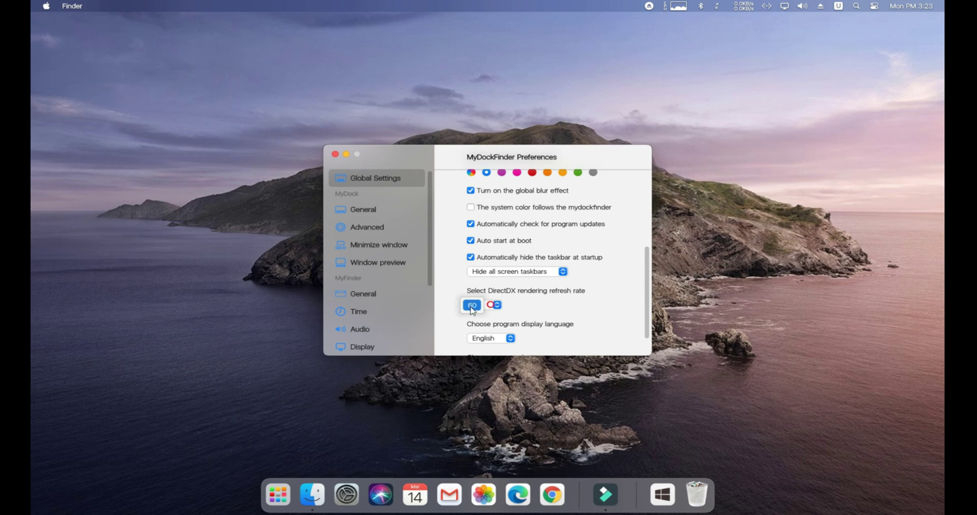
scroll(570, 304, "up", 5)
scroll(572, 304, "down", 6)
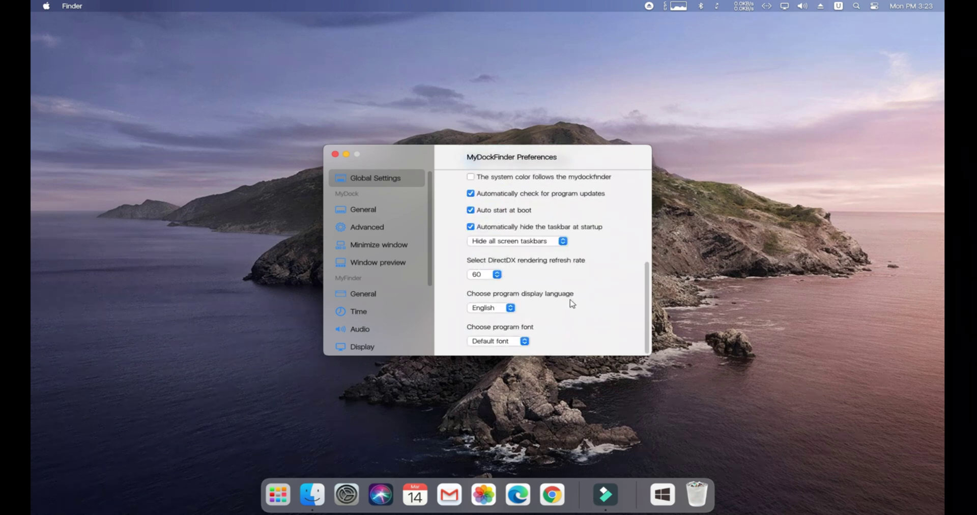
scroll(573, 304, "up", 6)
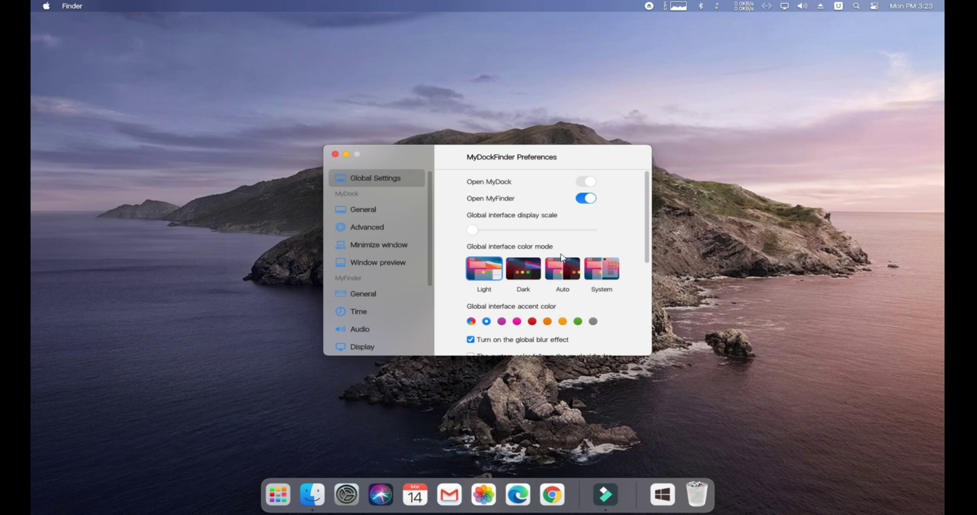
left_click(587, 182)
scroll(554, 239, "down", 5)
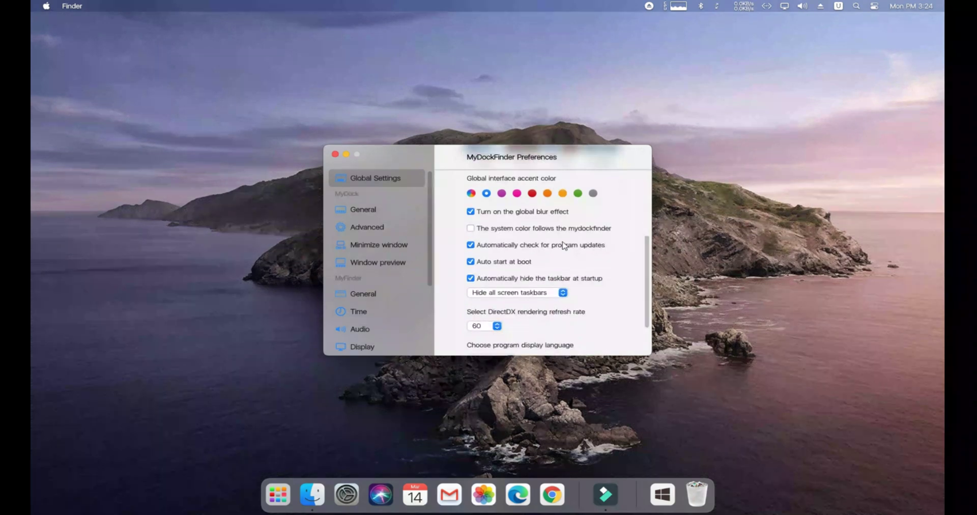
left_click(335, 155)
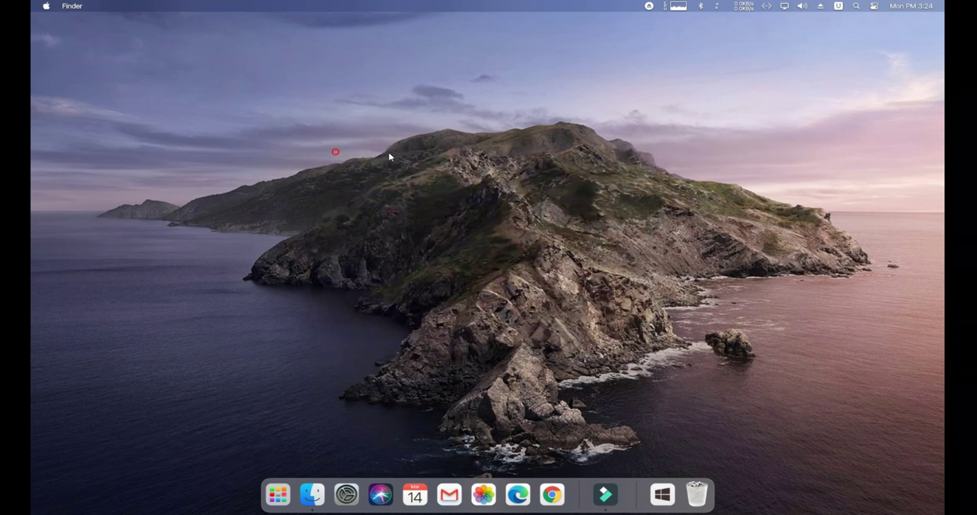
Turn on System dark mode from the top bar's display controls with a This PC window open, and close that window
left_click(312, 493)
left_click(784, 6)
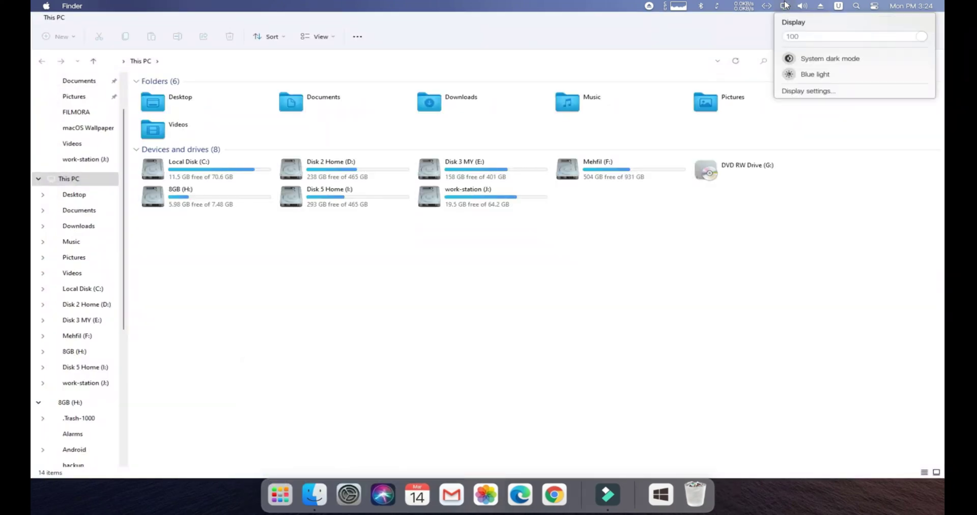
left_click(818, 60)
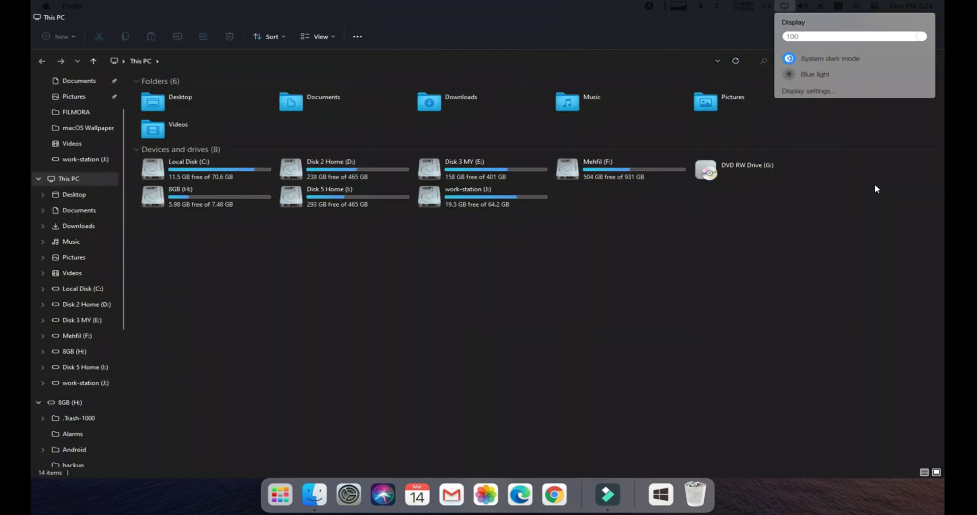
left_click(876, 169)
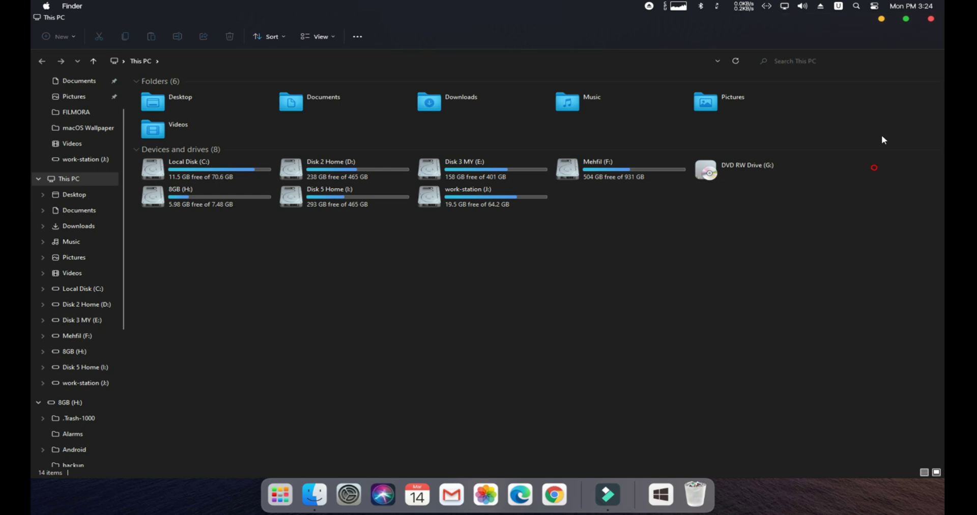
left_click(932, 19)
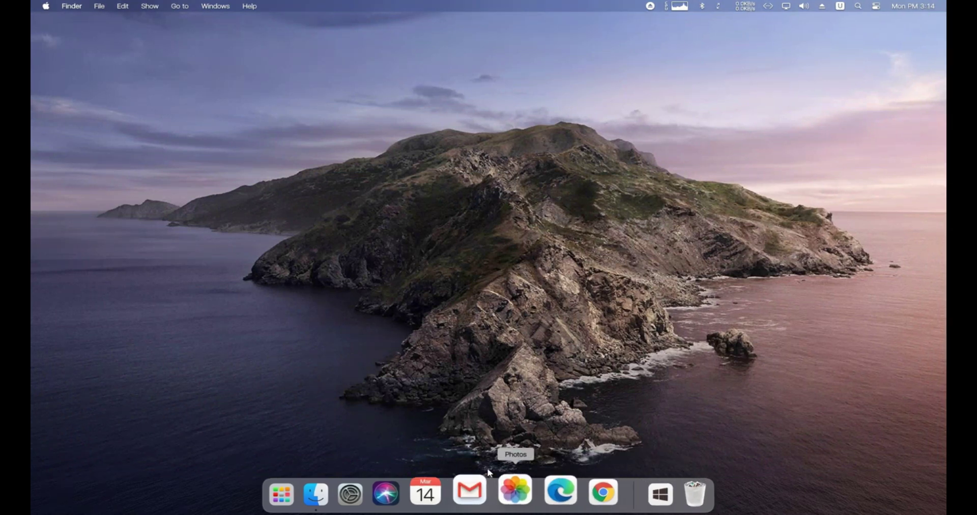
View the list of background tray apps and the eject indicator for drive H in the top bar
left_click(824, 6)
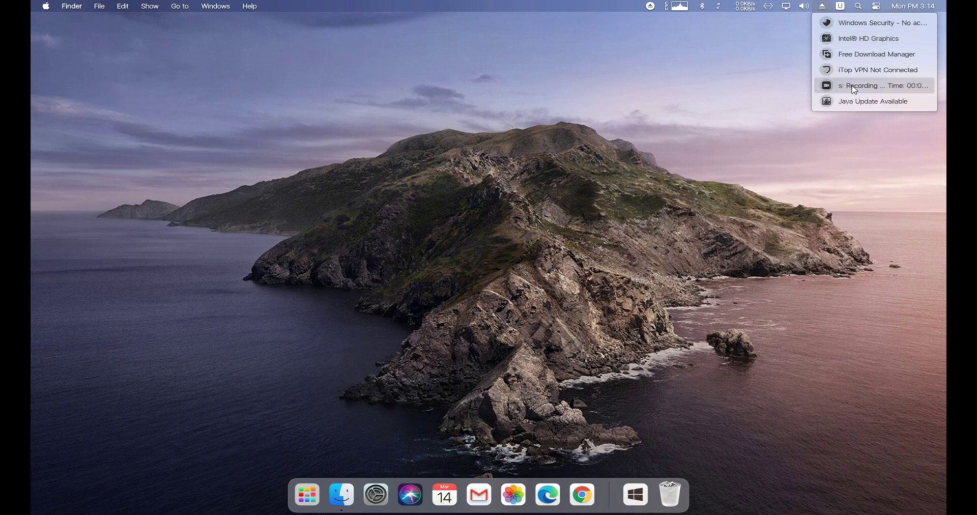
left_click(646, 48)
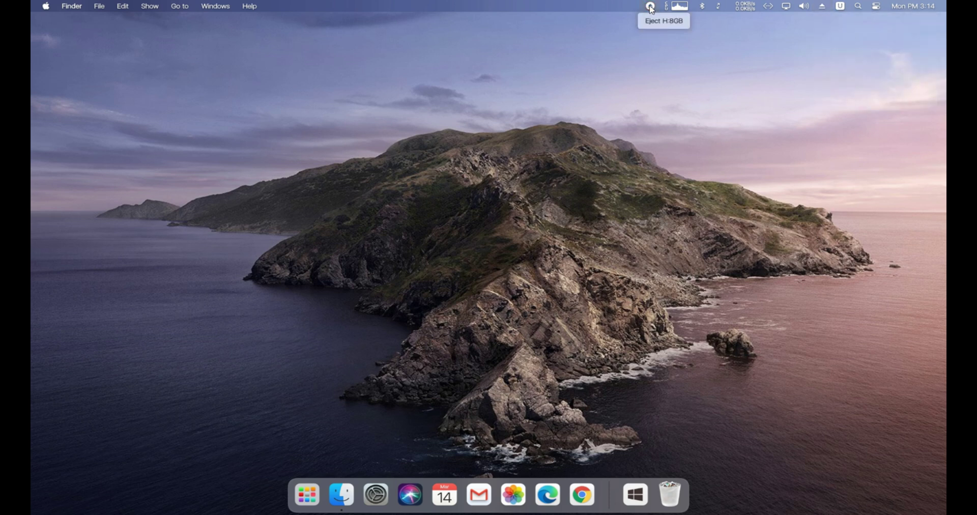
left_click(651, 7)
left_click(649, 26)
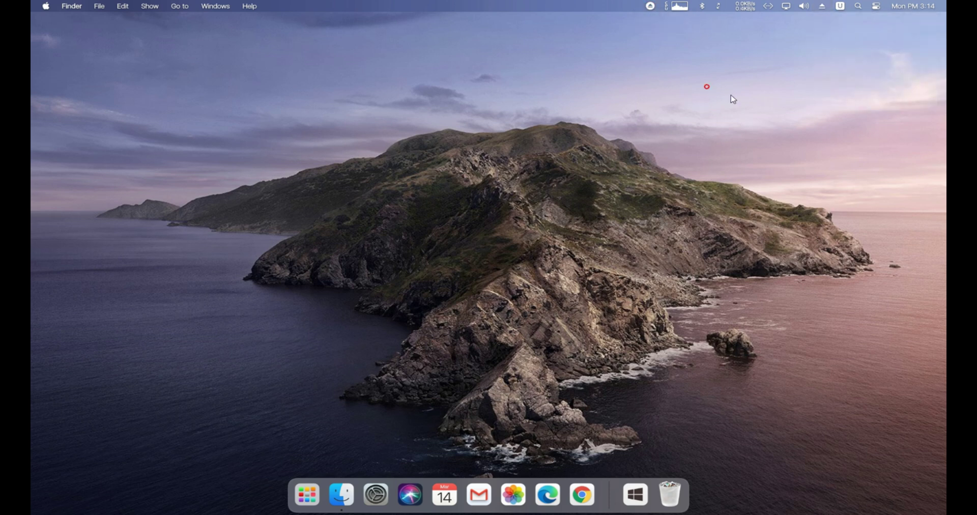